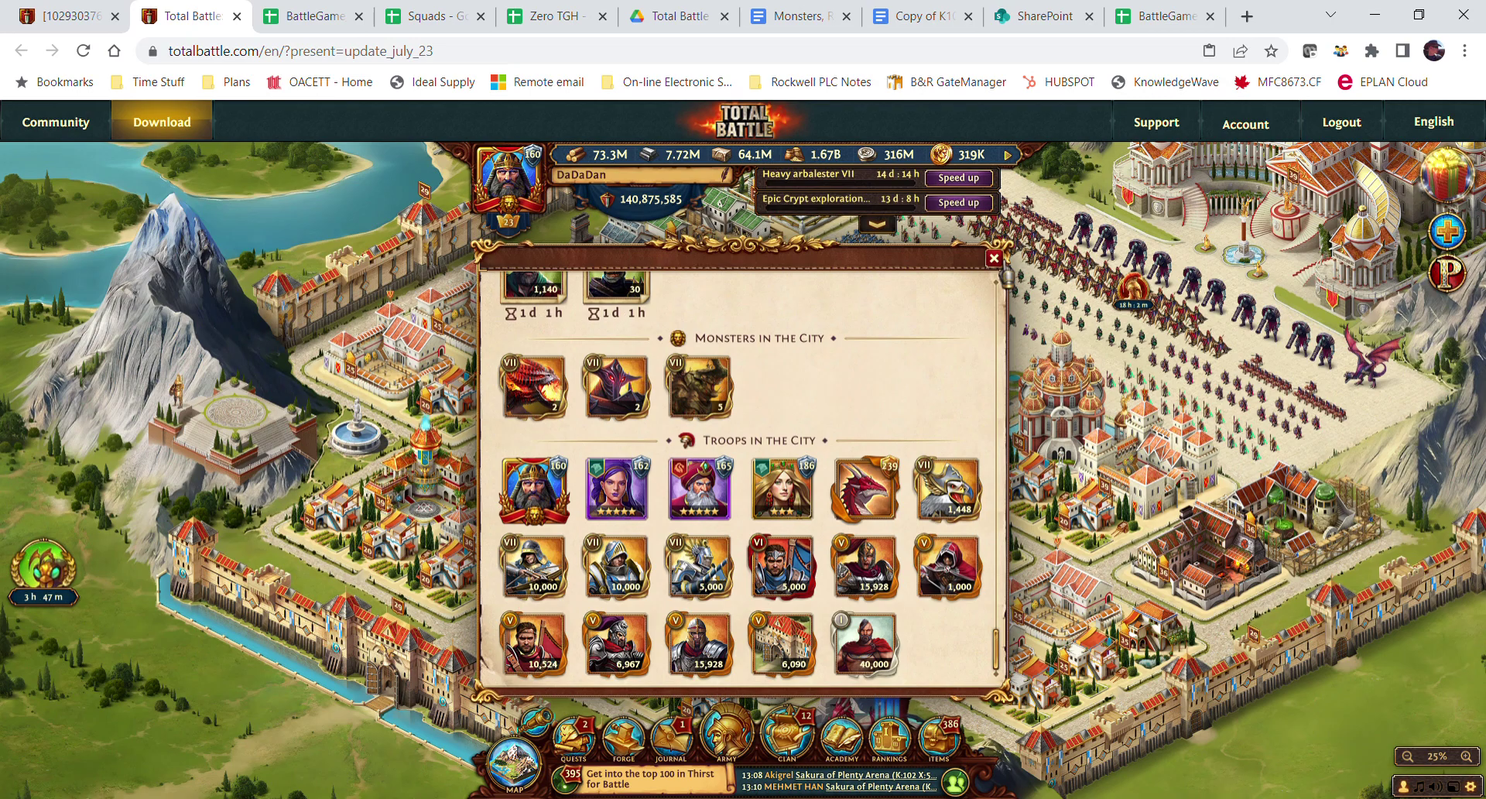
# - Switch from the game to the BattleGame_Balance2 spreadsheet and examine the Academy, Clan Technologies, Talents, Premium, Hall of Fame and buff sections on the Stats sheet
pyautogui.click(994, 258)
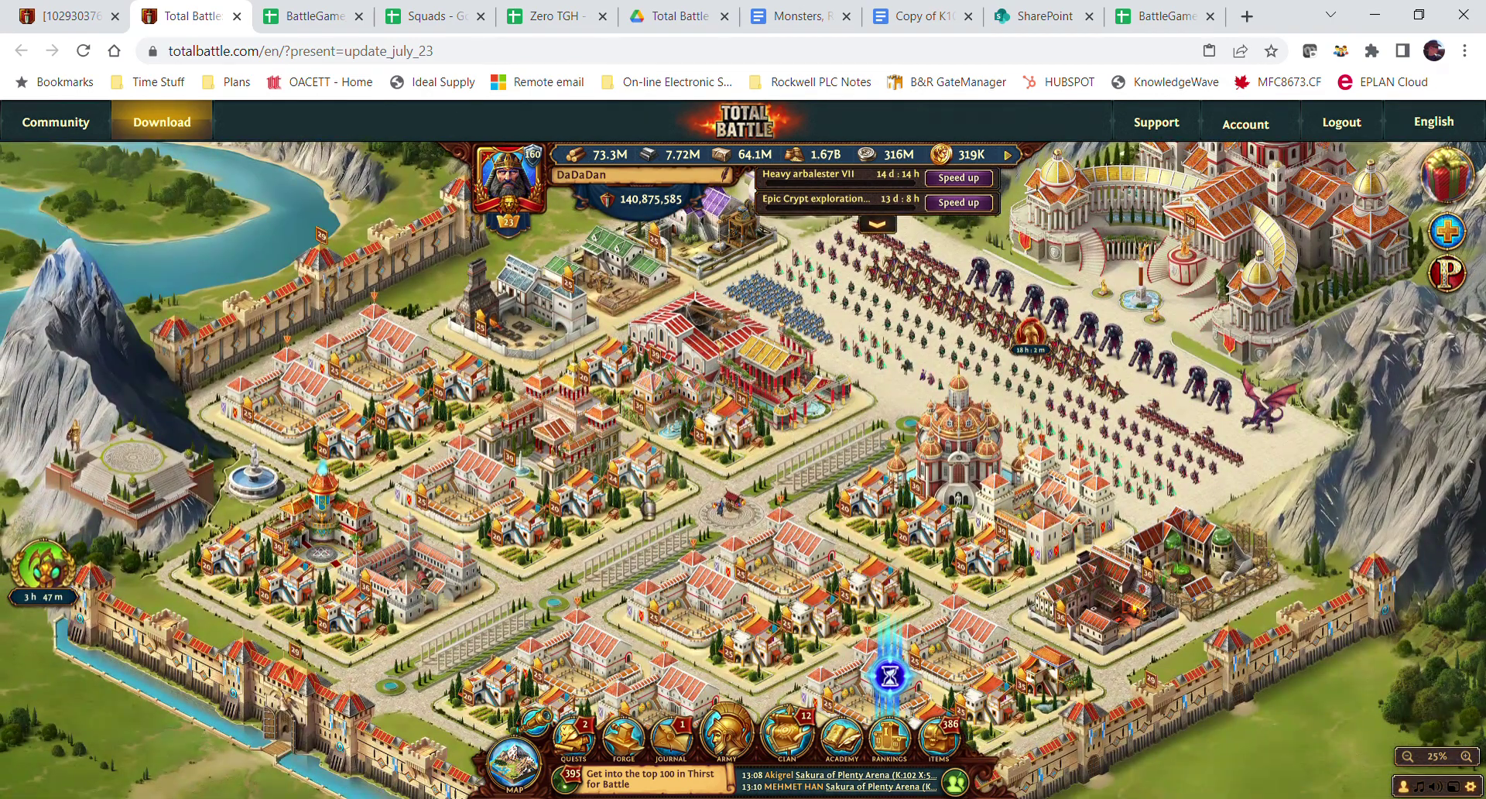
pyautogui.hotkey('ctrl', 'Tab')
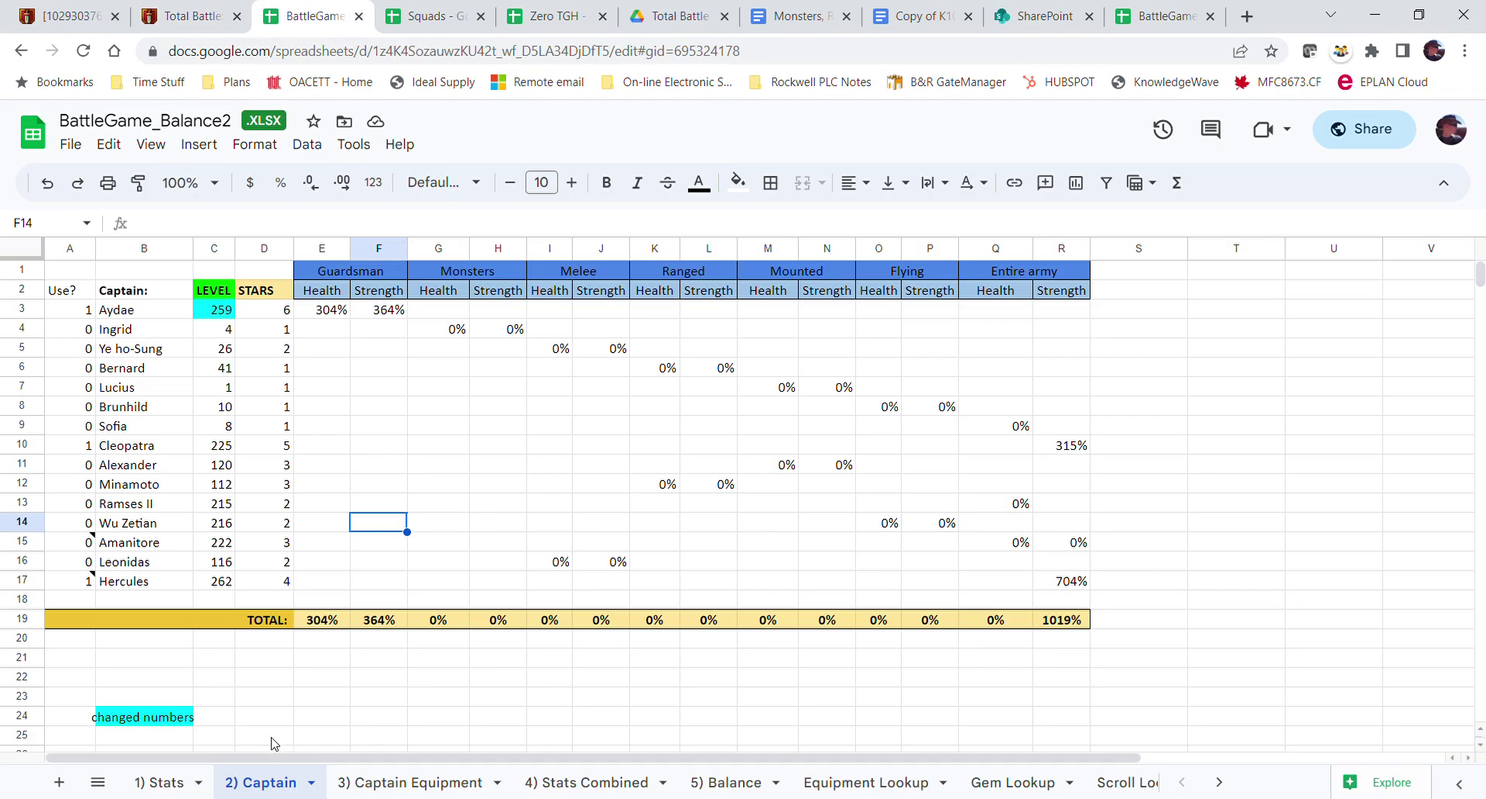
pyautogui.click(159, 784)
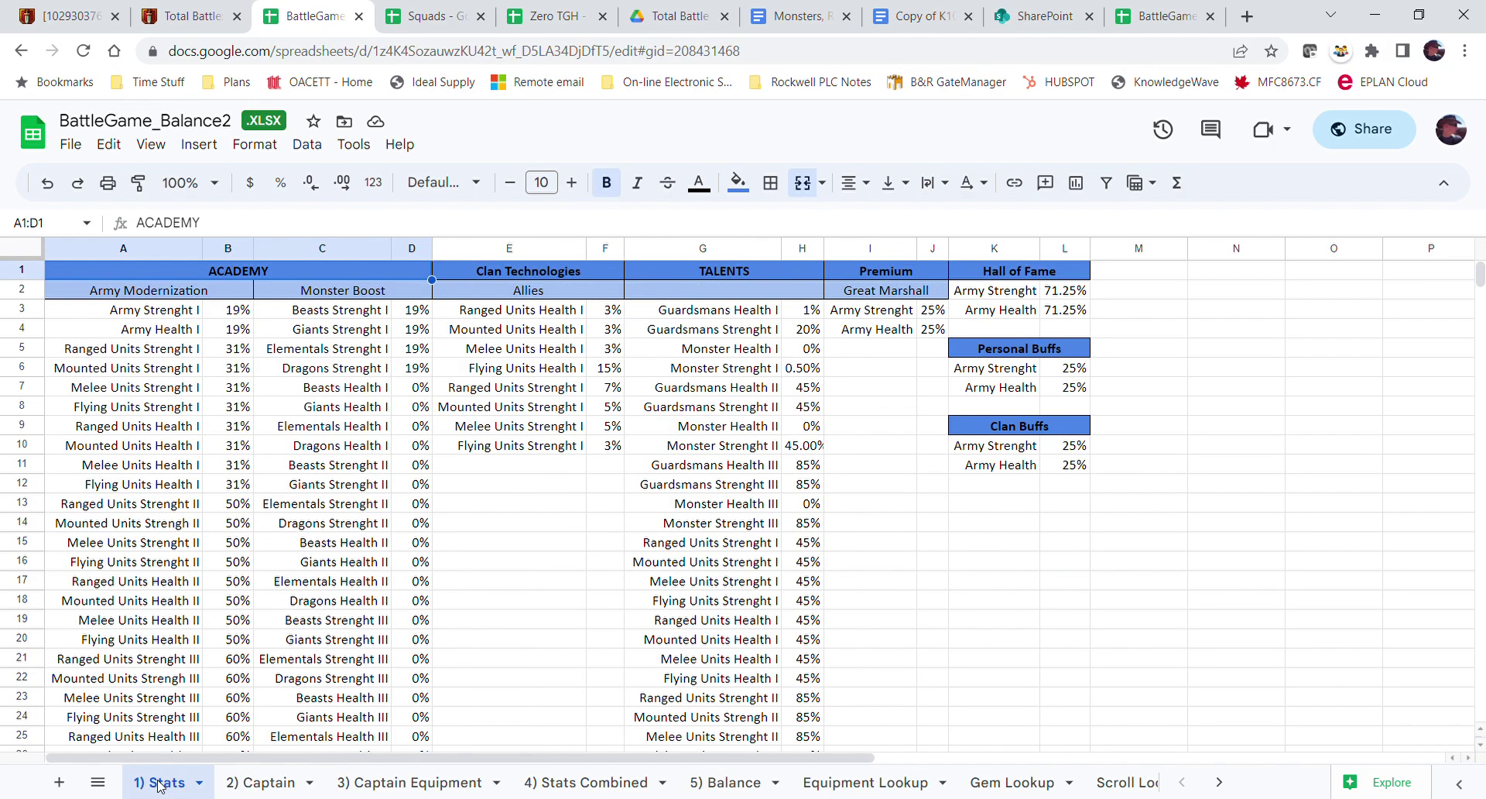
pyautogui.click(206, 373)
pyautogui.click(230, 565)
pyautogui.scroll(-5, 232, 628)
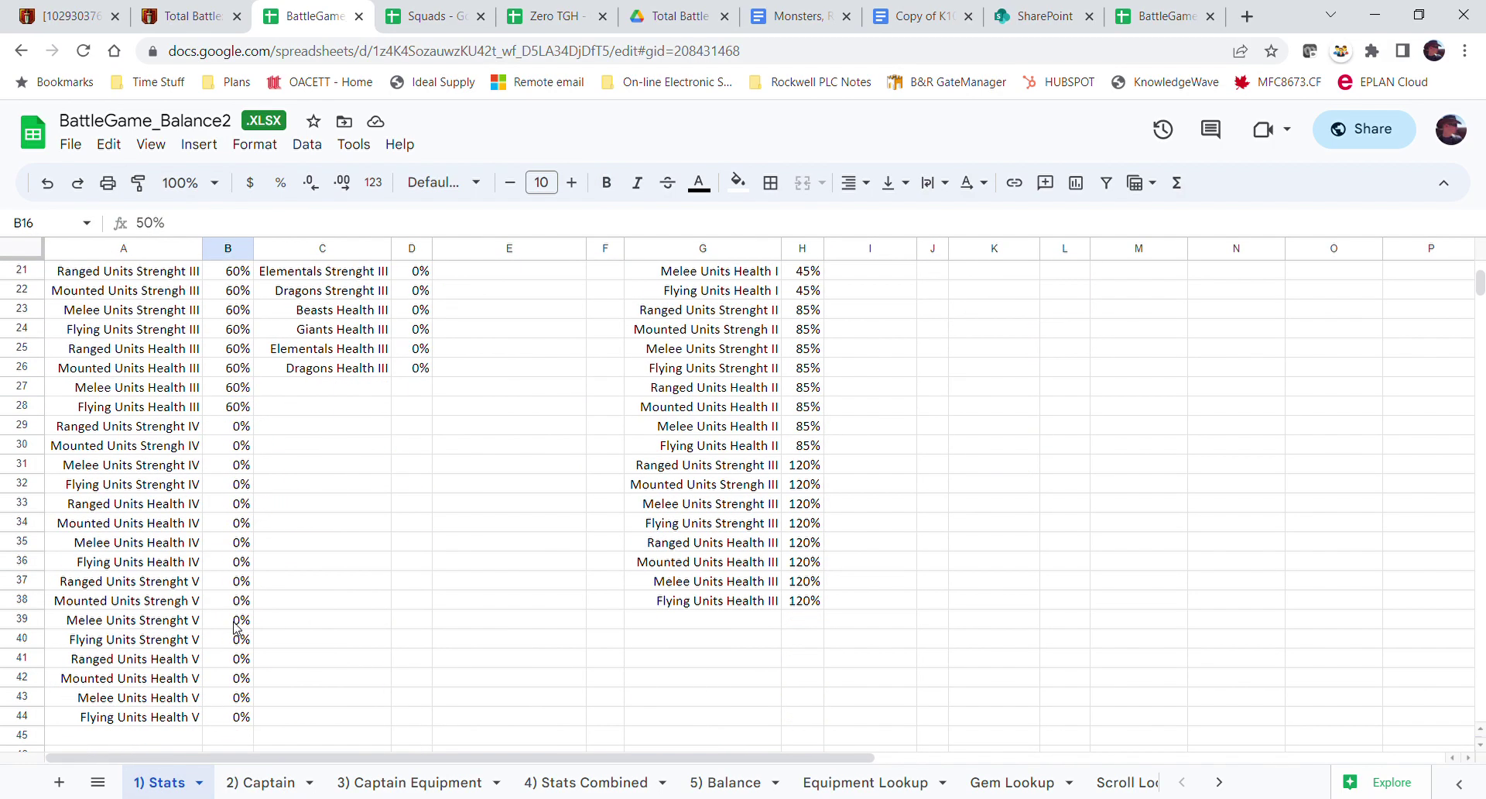
pyautogui.scroll(5, 236, 627)
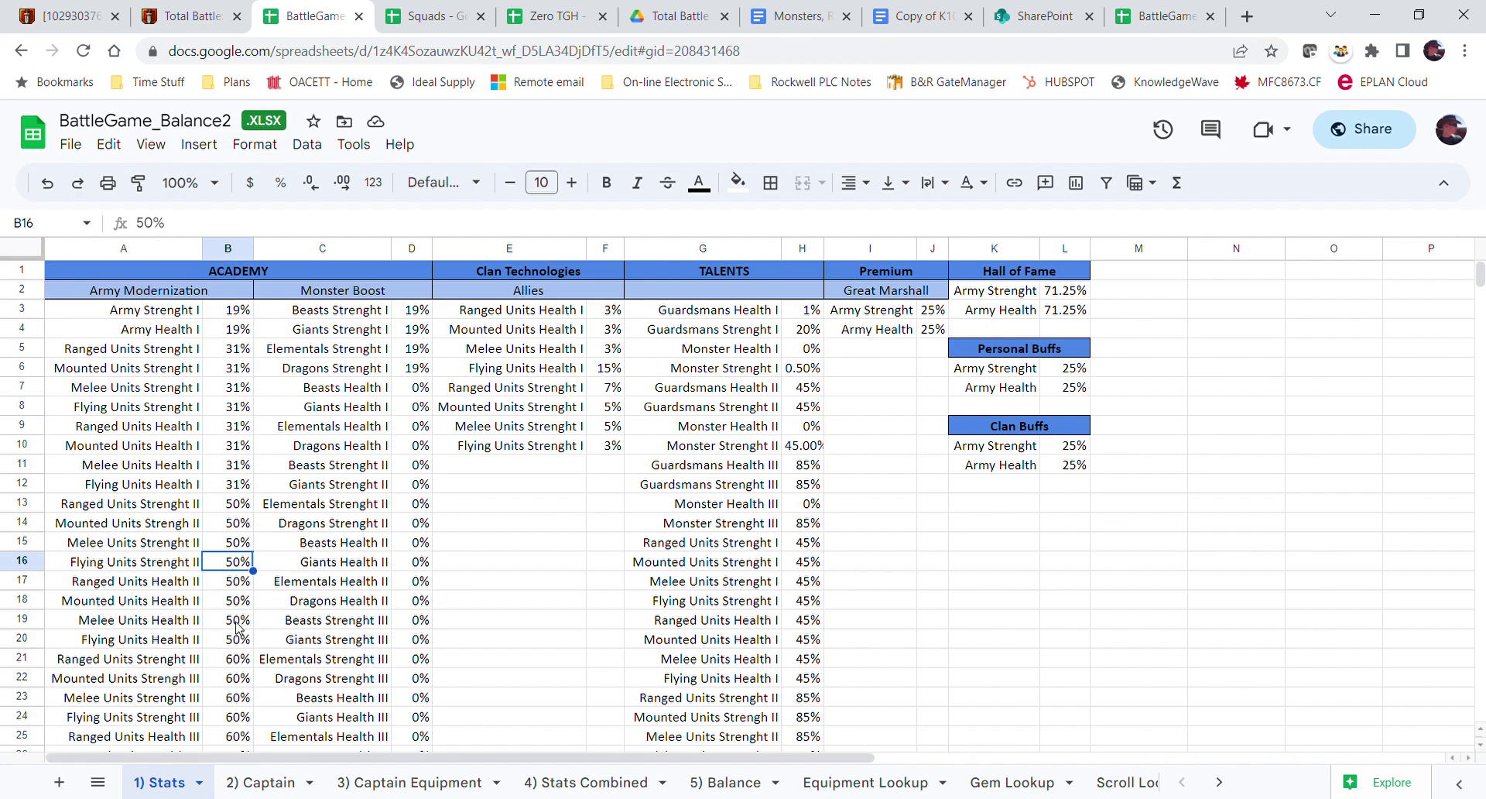
pyautogui.click(507, 331)
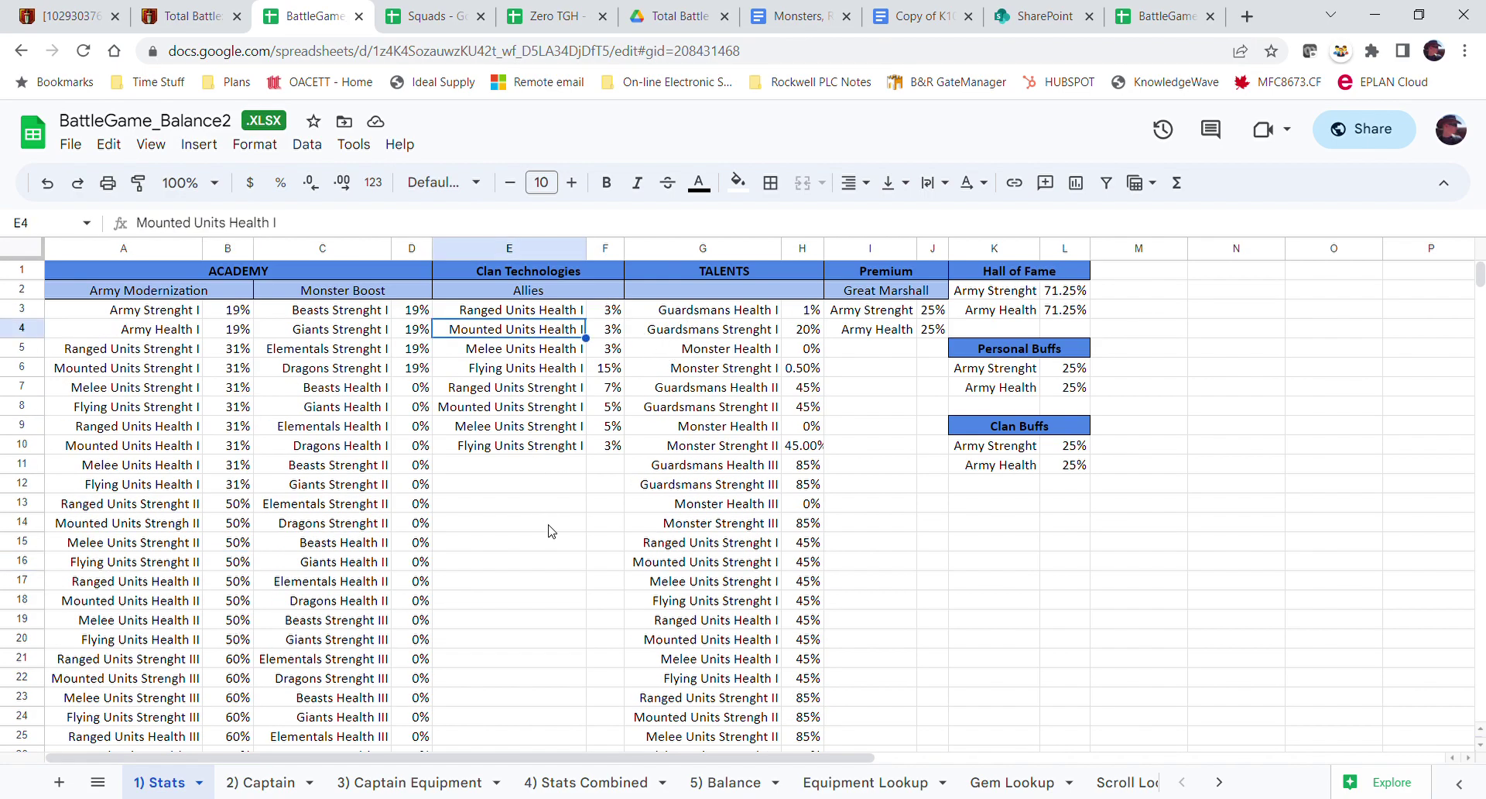
pyautogui.moveTo(716, 319); pyautogui.dragTo(766, 690)
pyautogui.click(861, 337)
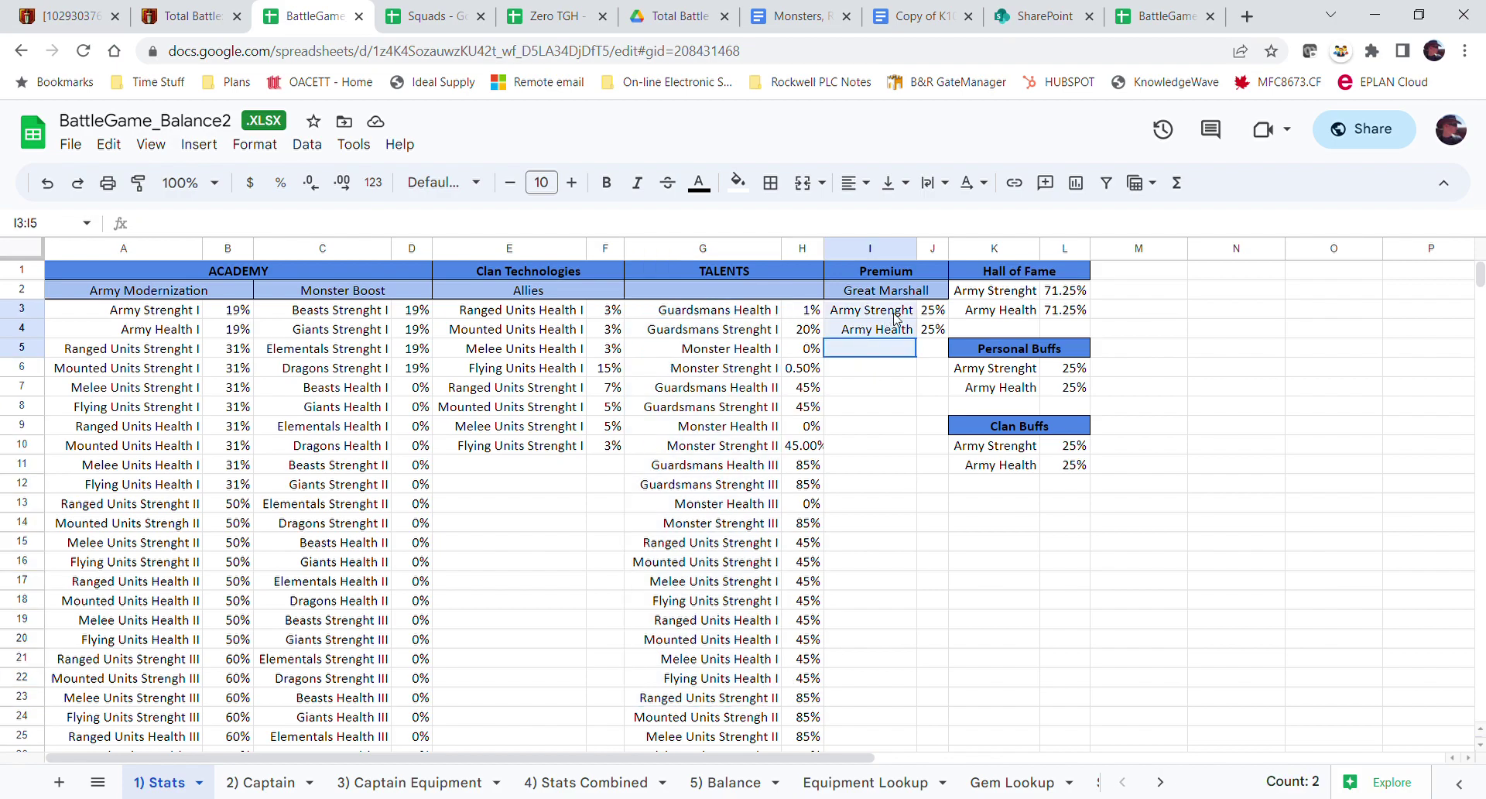
pyautogui.click(931, 466)
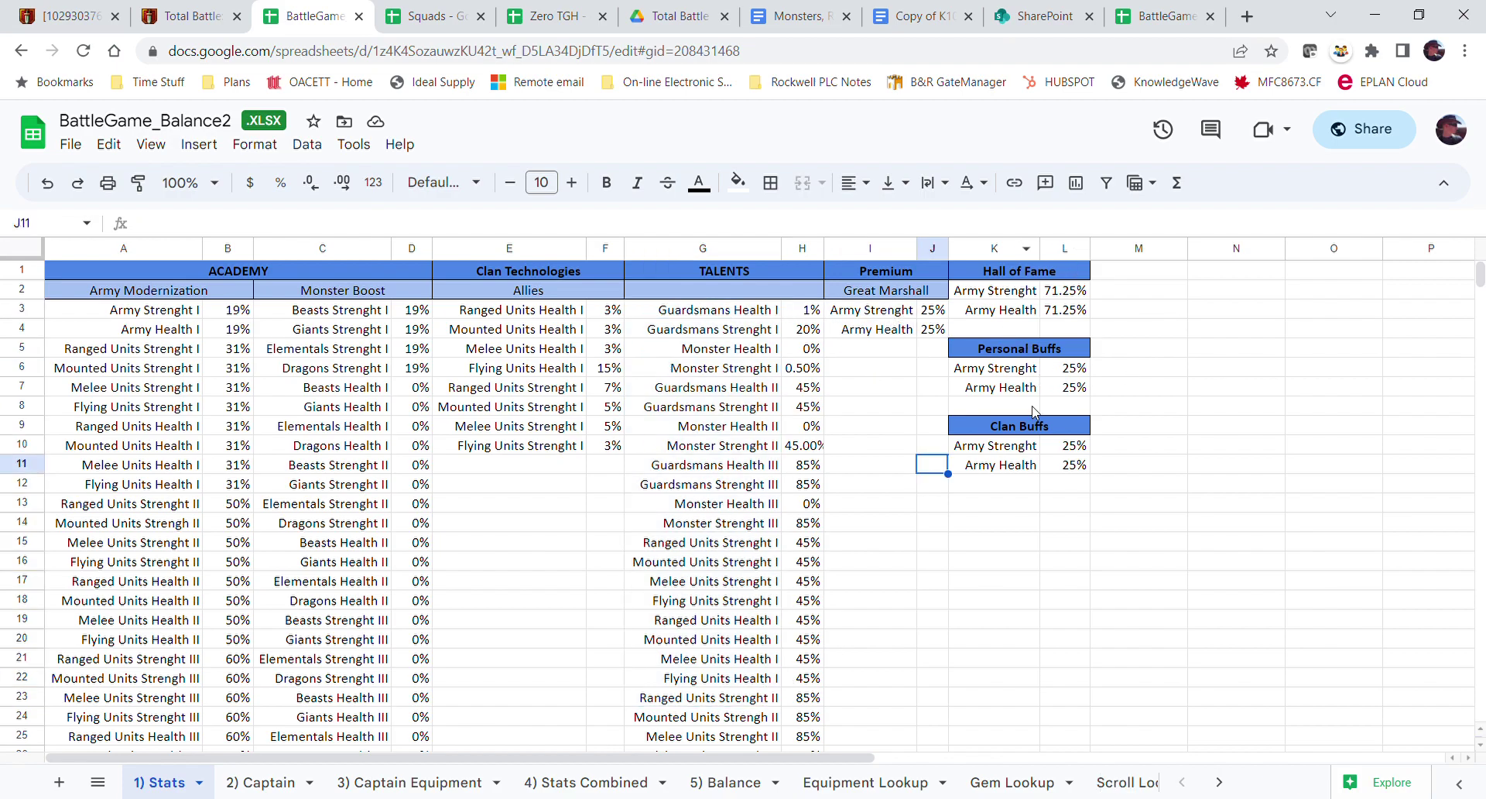
pyautogui.click(996, 524)
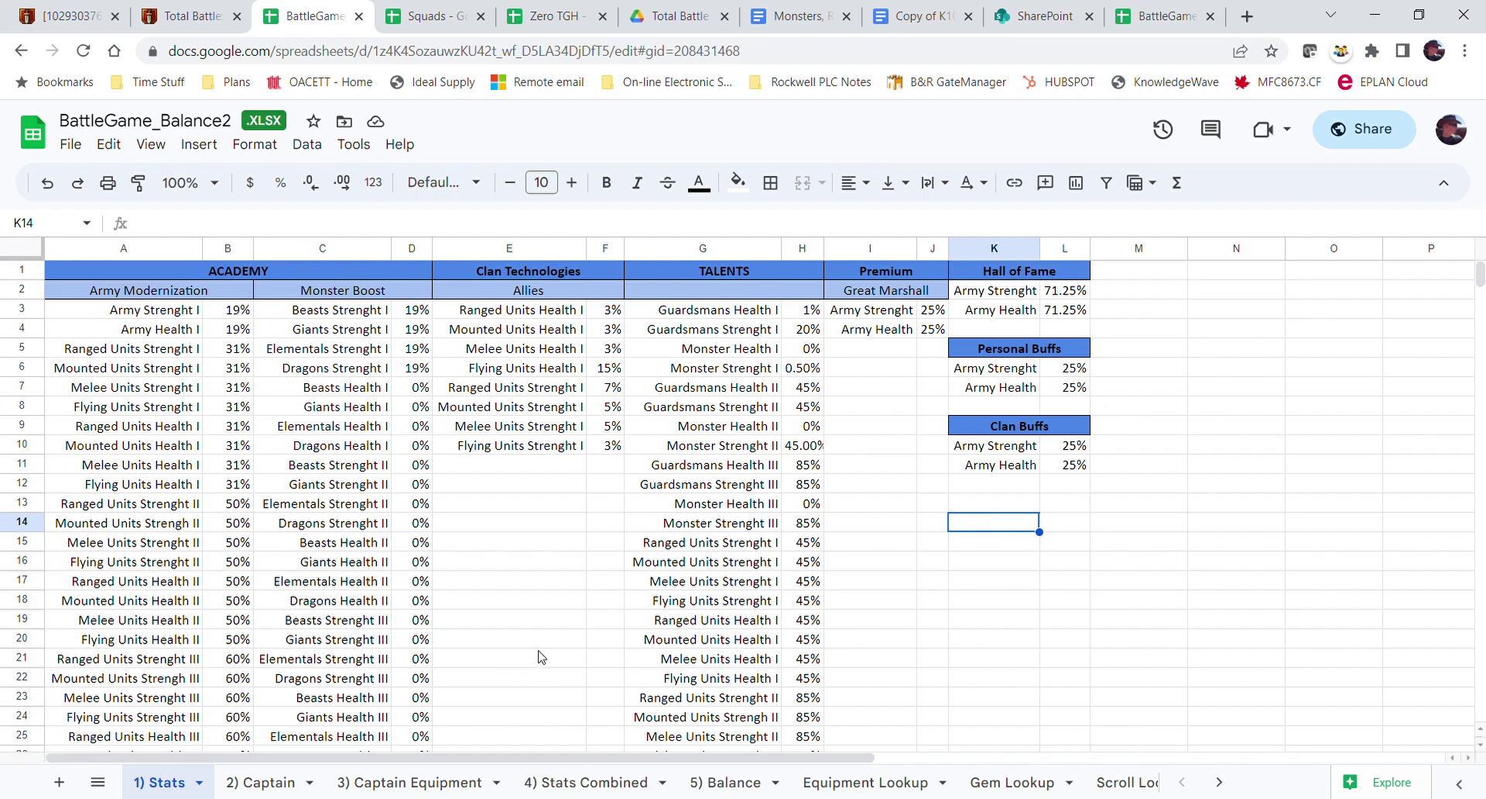
# - Go through the percentage values on the Stats sheet for Monster Boost, Talents, Great Marshall, Hall of Fame and Clan Buffs
pyautogui.click(265, 783)
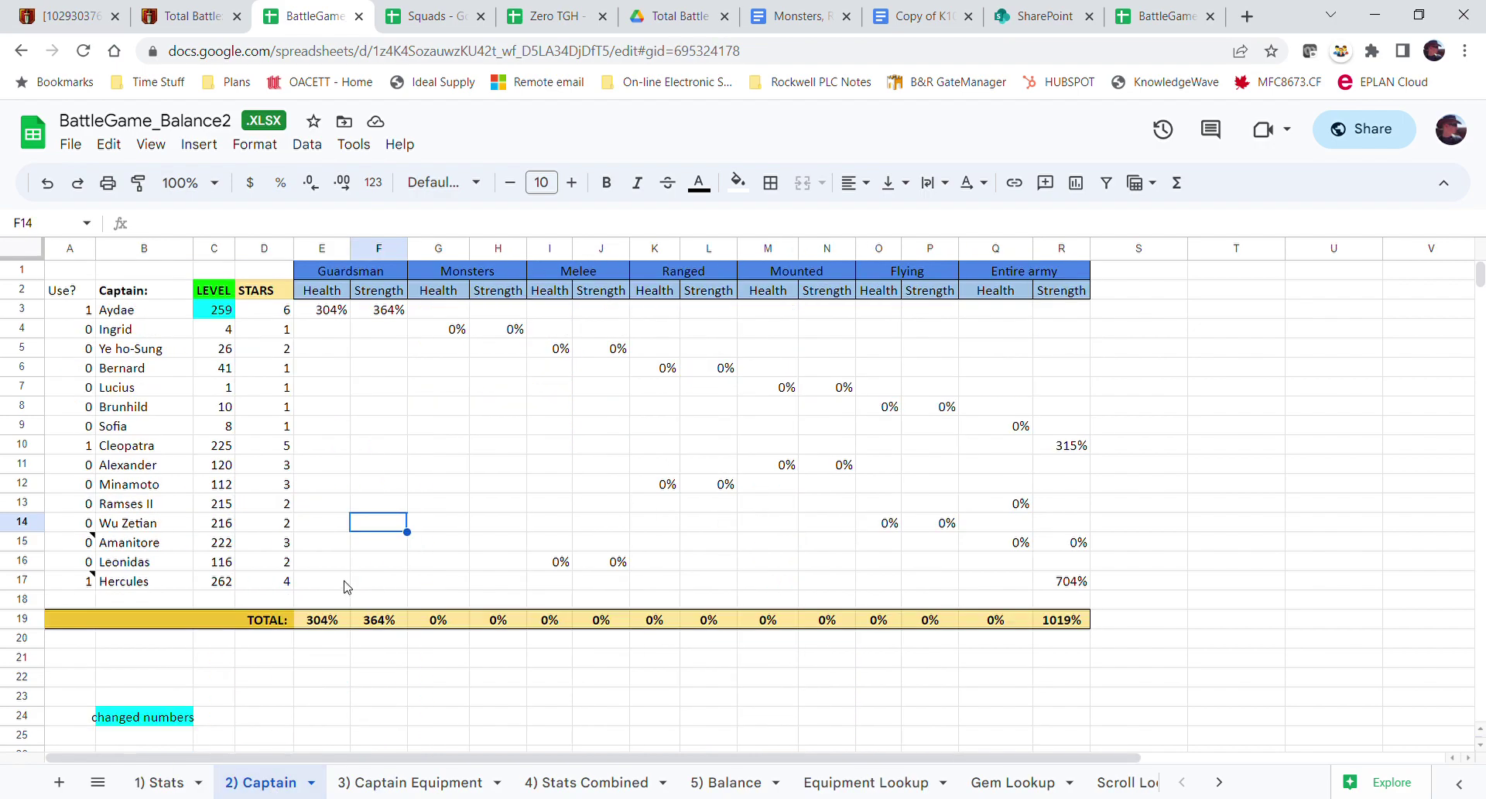
pyautogui.click(160, 782)
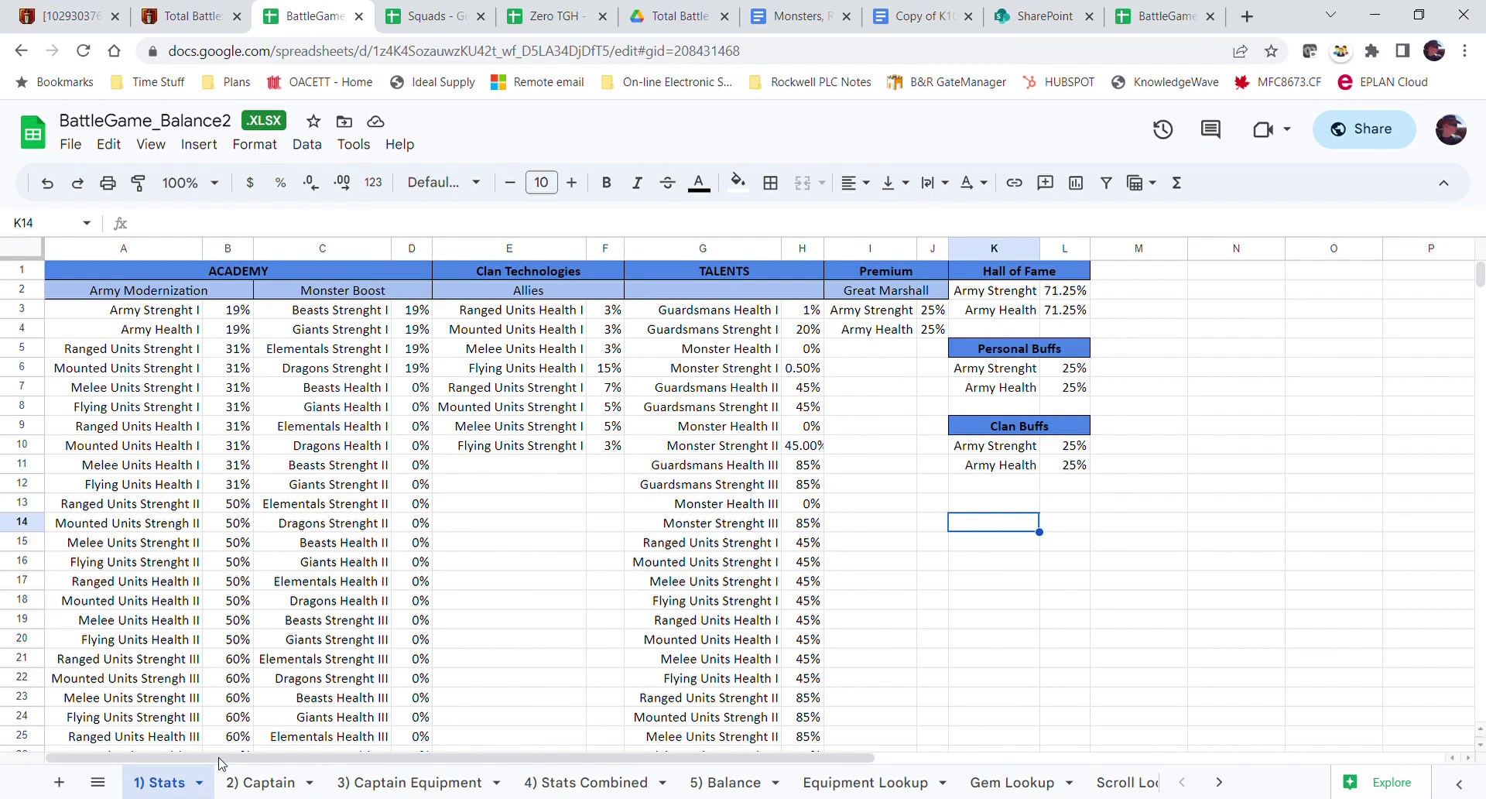
pyautogui.click(414, 370)
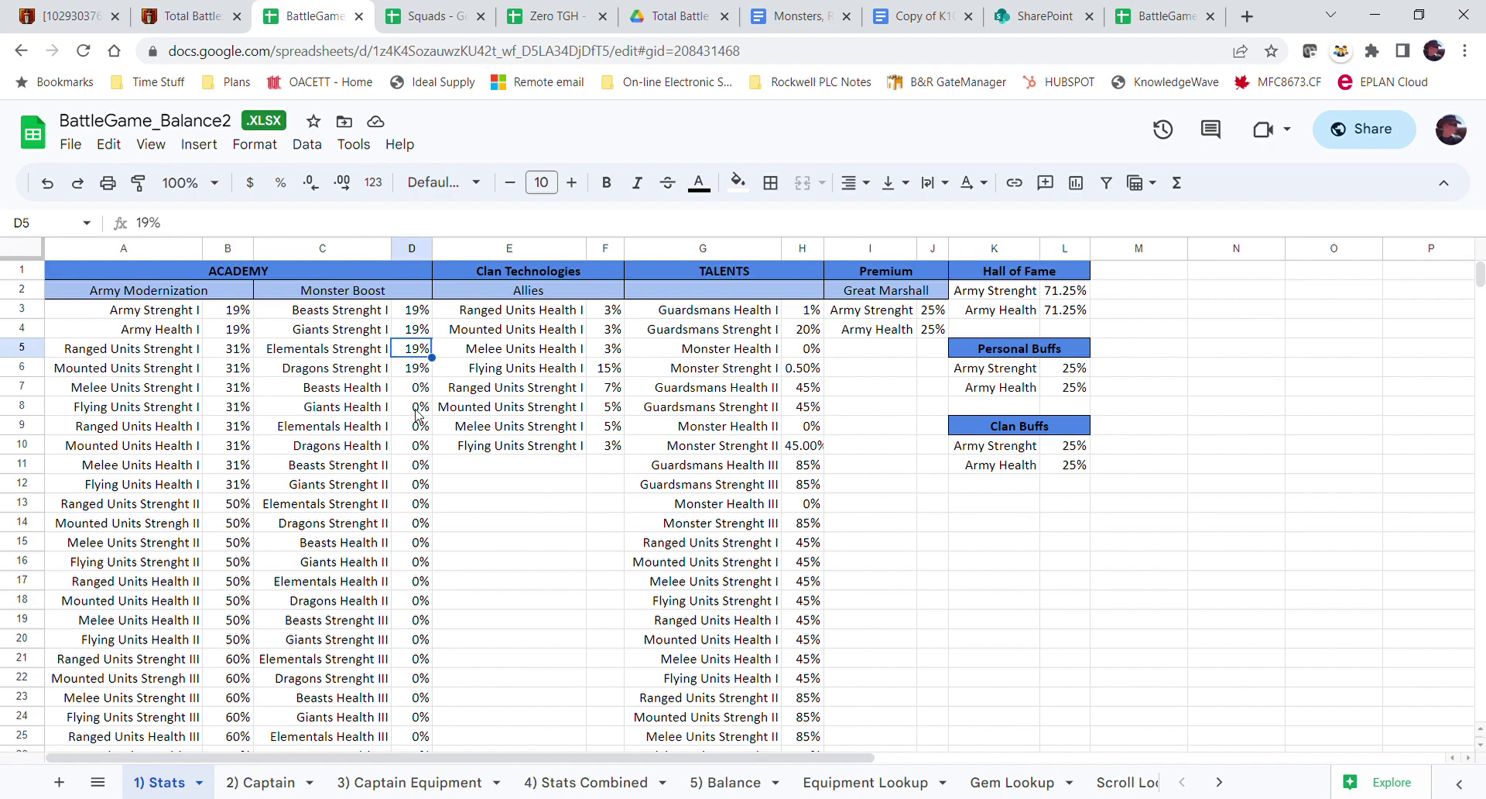
pyautogui.click(418, 410)
pyautogui.click(419, 523)
pyautogui.click(789, 314)
pyautogui.click(812, 447)
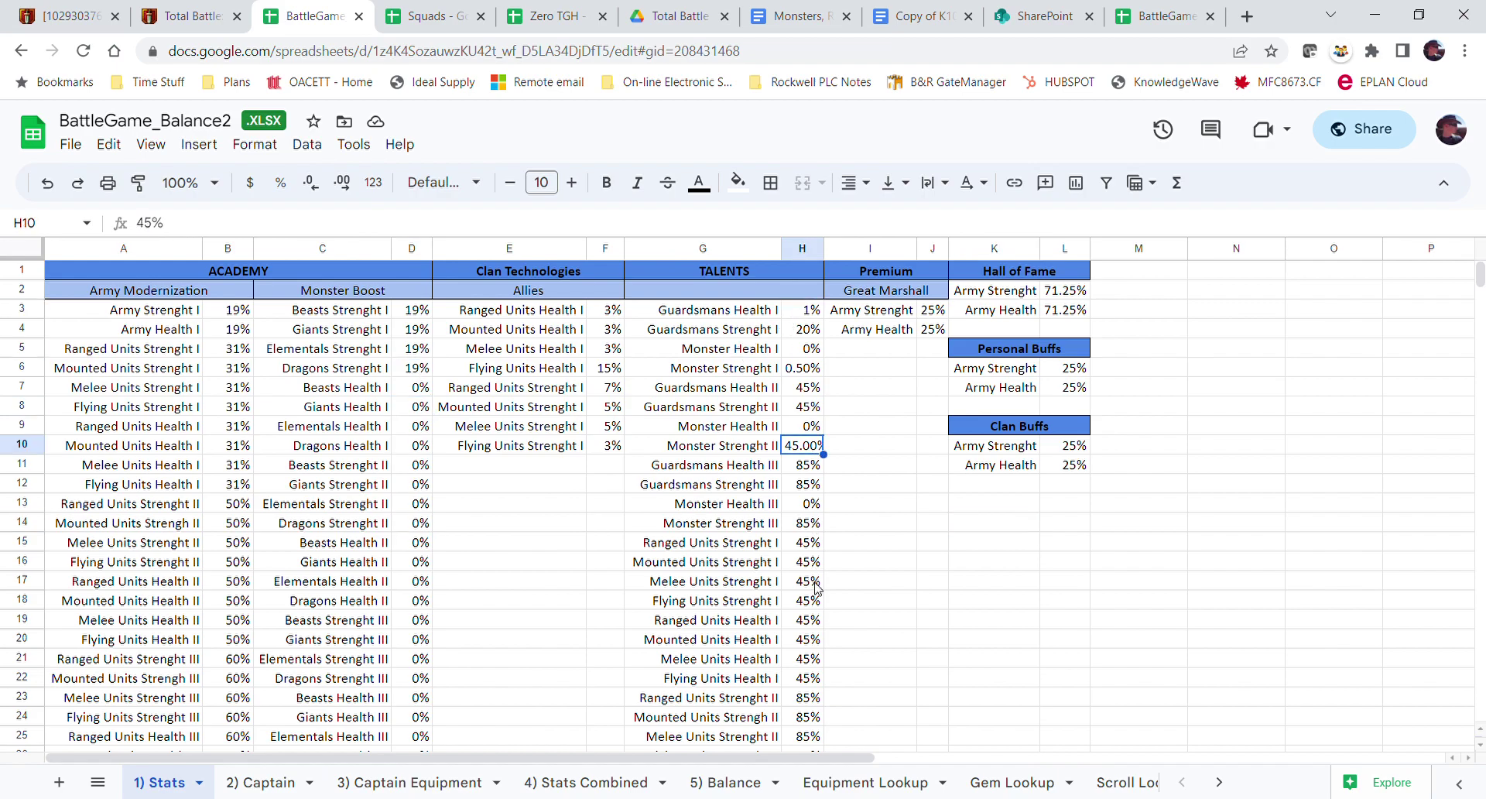
pyautogui.click(814, 584)
pyautogui.click(941, 312)
pyautogui.click(1077, 293)
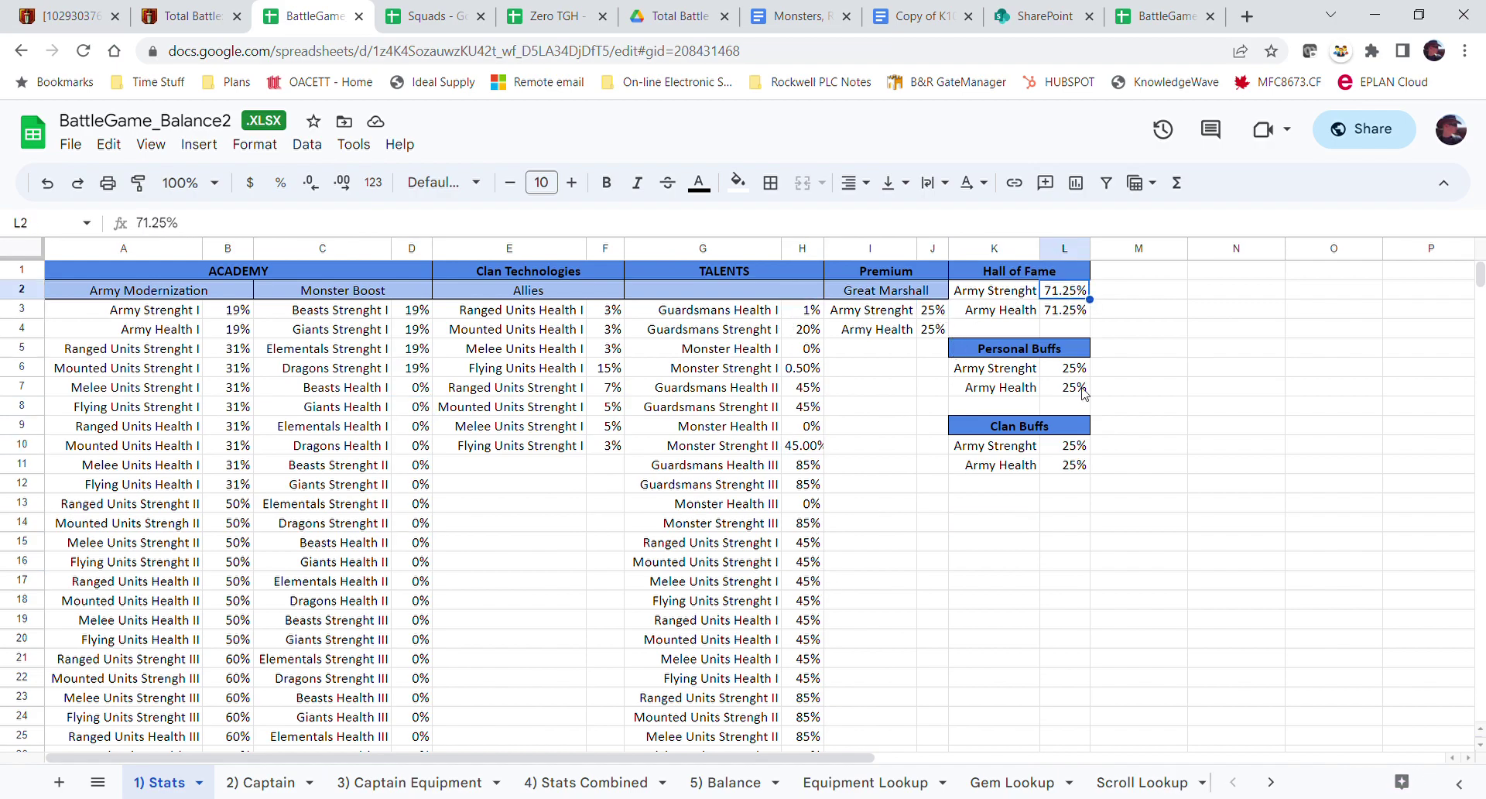
pyautogui.click(1078, 464)
pyautogui.scroll(-3, 345, 643)
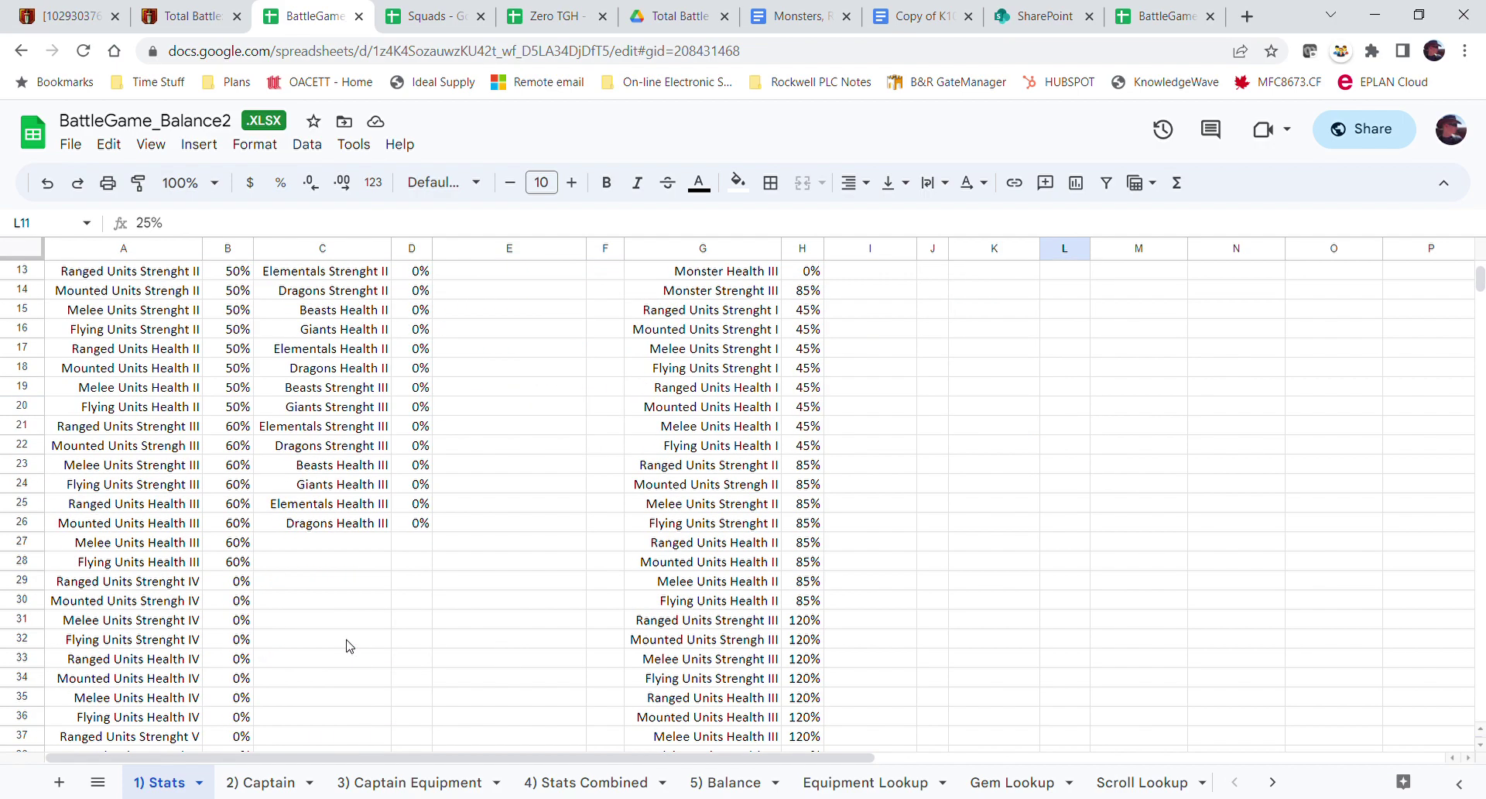
pyautogui.scroll(3, 348, 645)
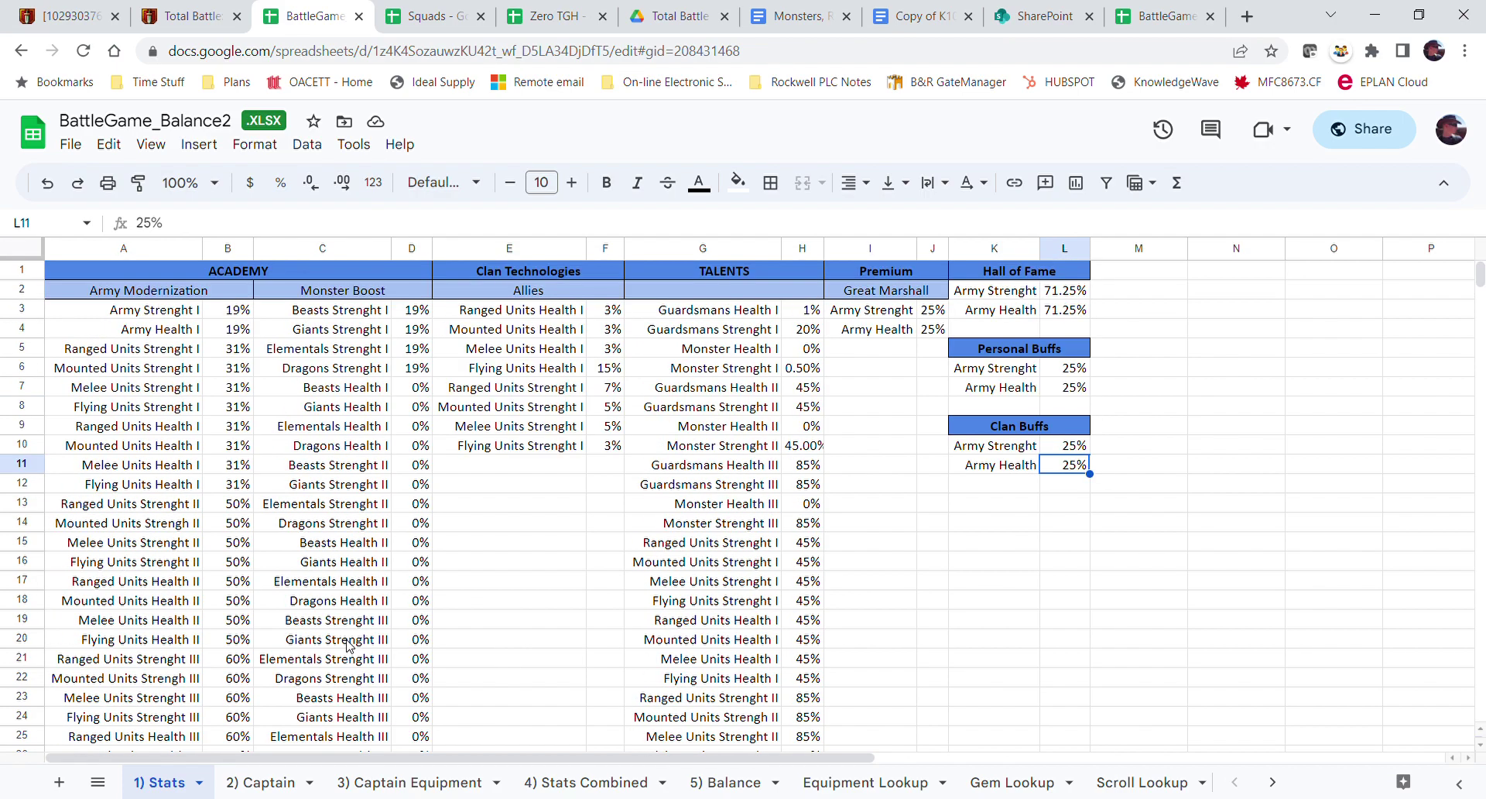
# - Examine the Stats Totals and Captain Totals columns on the Stats Combined sheet, including the Flying Health row and its formulas
pyautogui.click(596, 782)
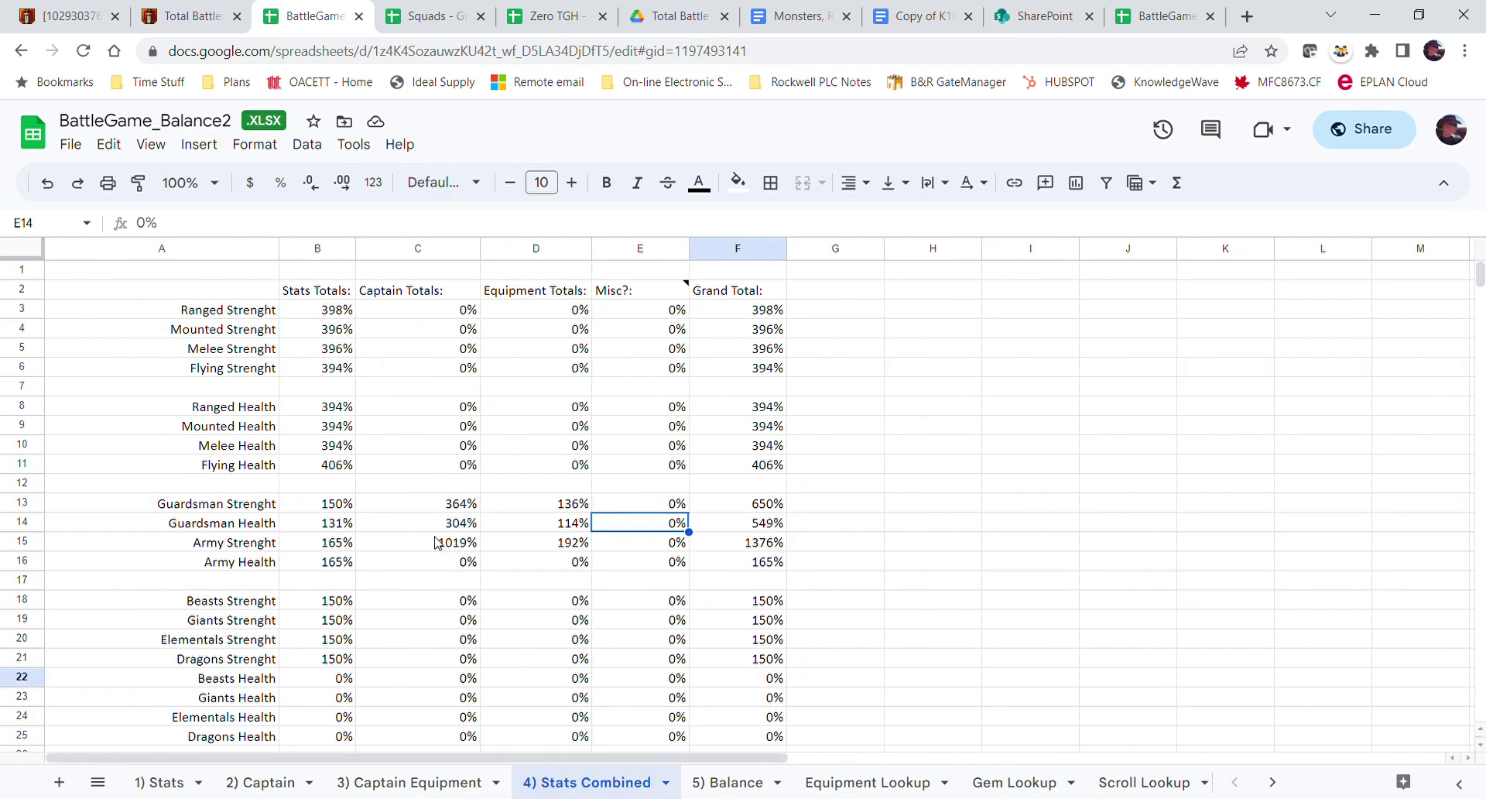
pyautogui.click(317, 249)
pyautogui.scroll(-3, 316, 537)
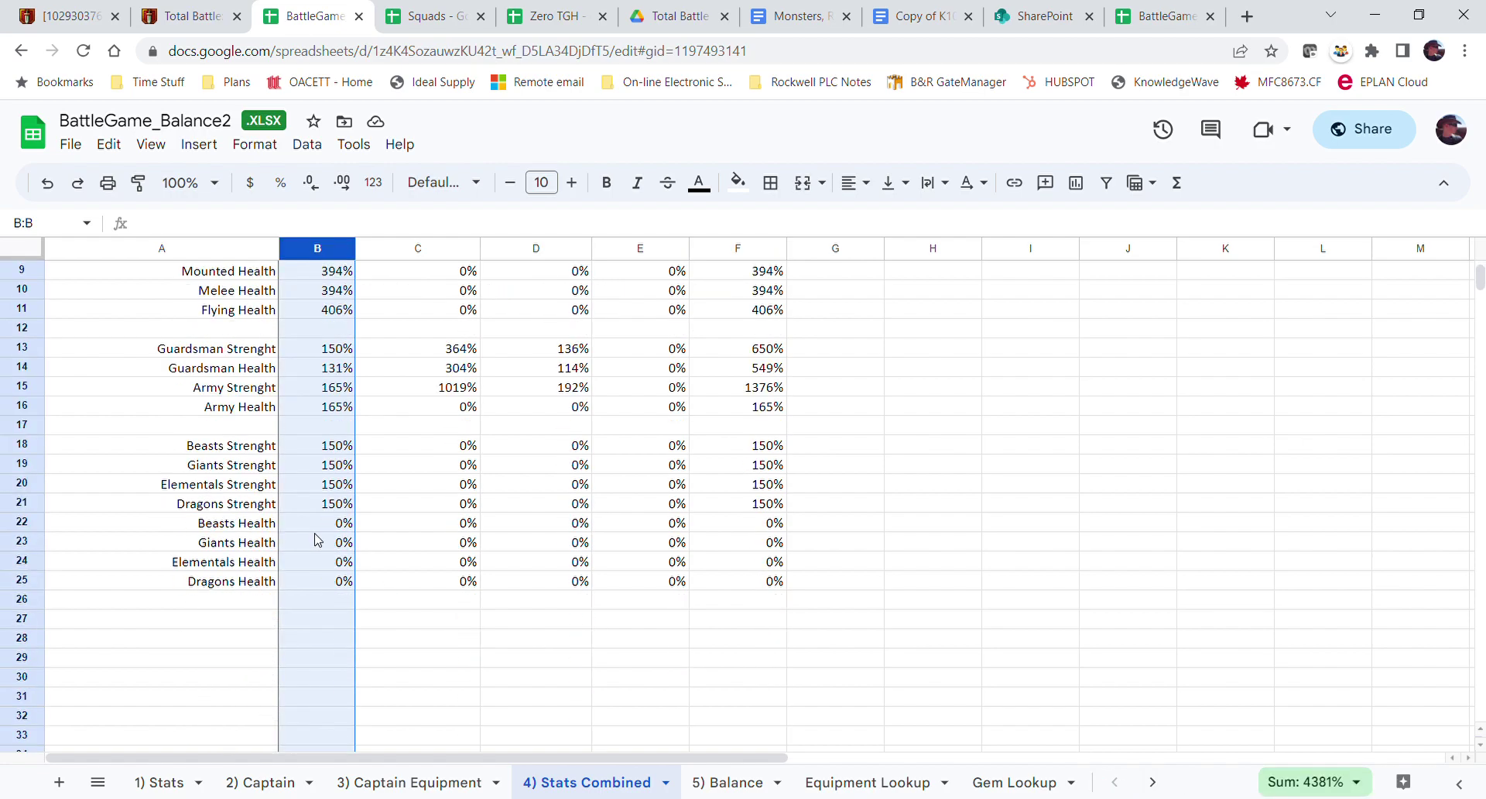
pyautogui.scroll(3, 318, 539)
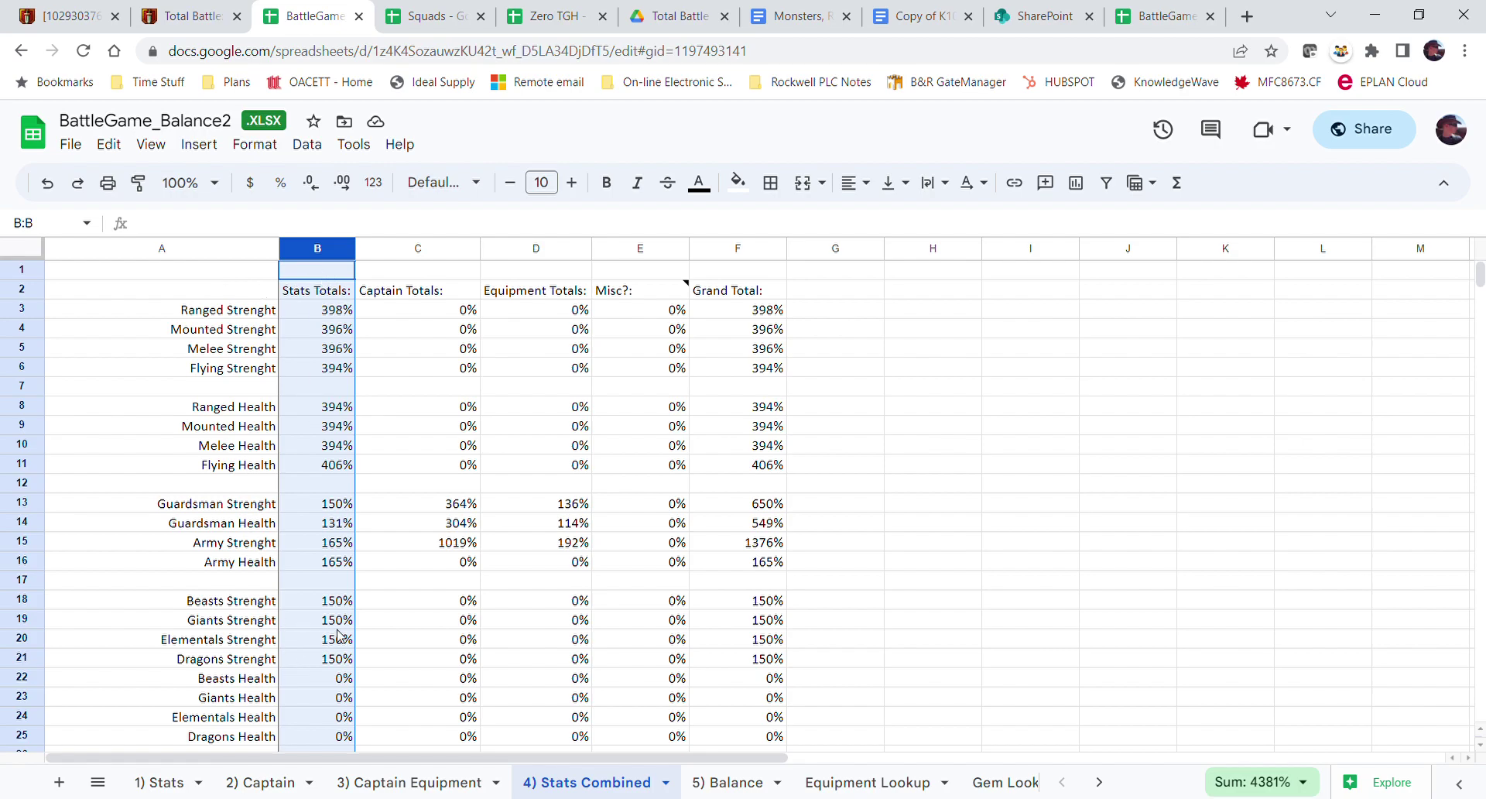
pyautogui.click(331, 447)
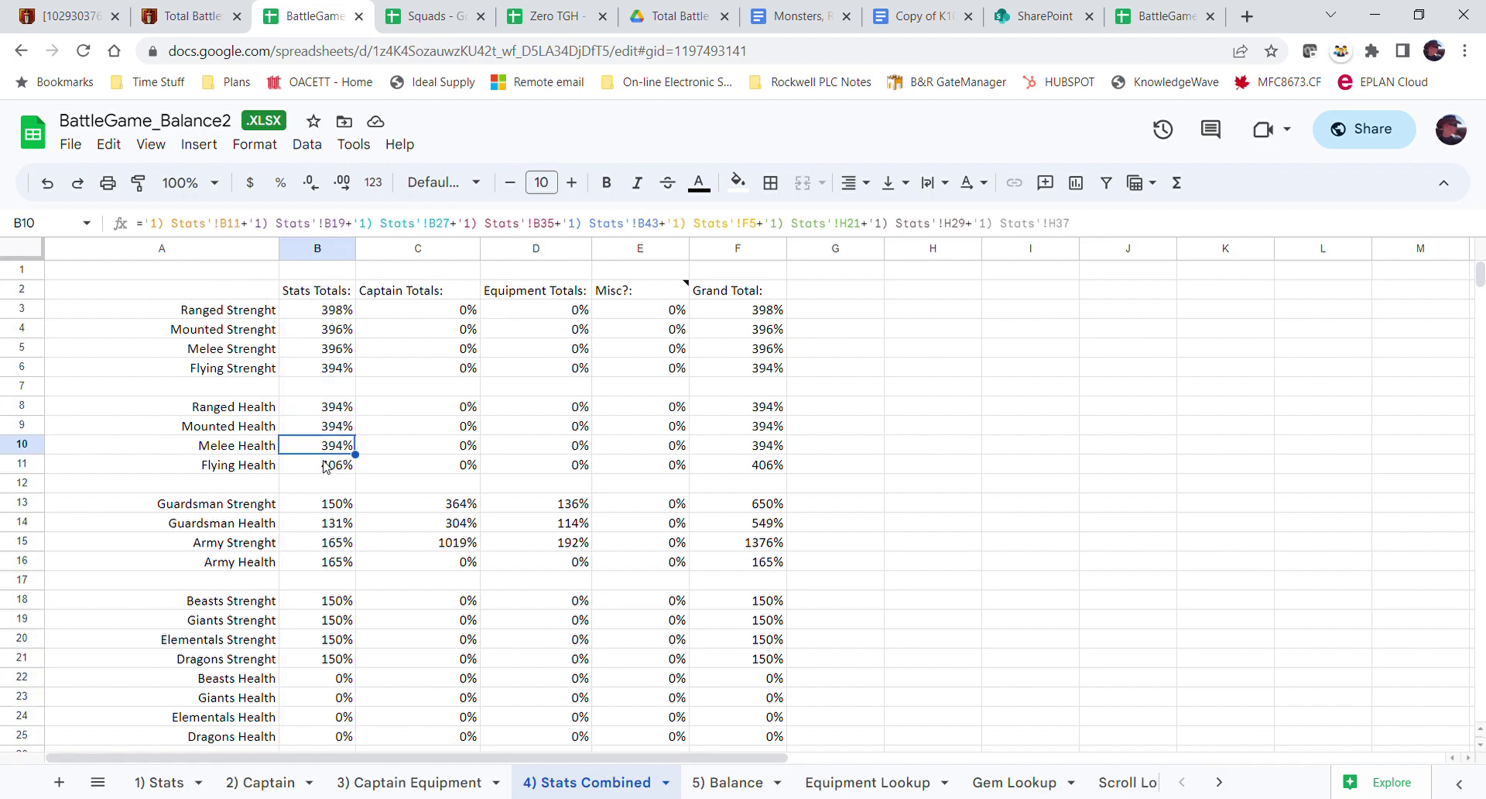
pyautogui.click(328, 466)
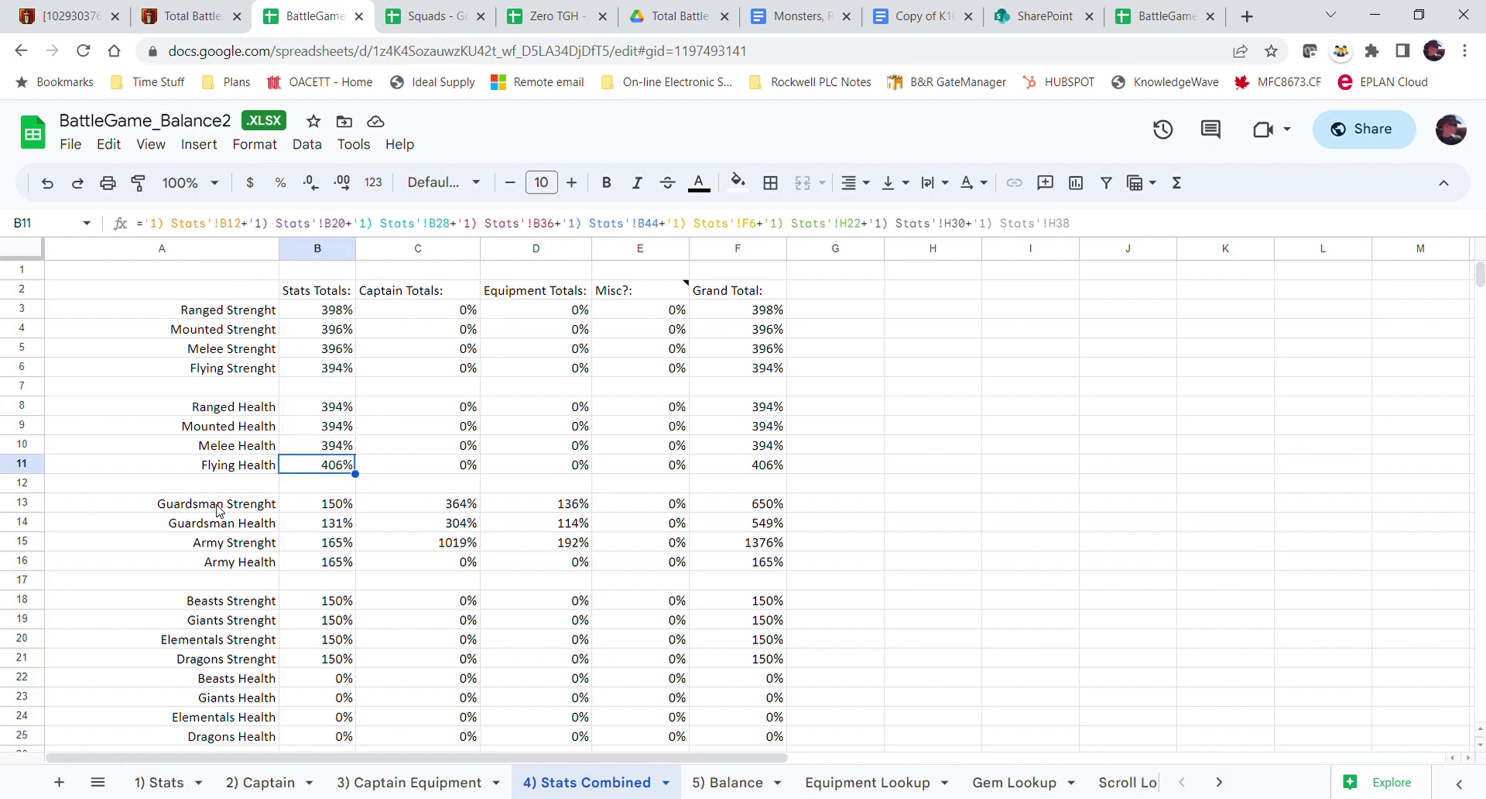
pyautogui.click(240, 474)
pyautogui.click(22, 464)
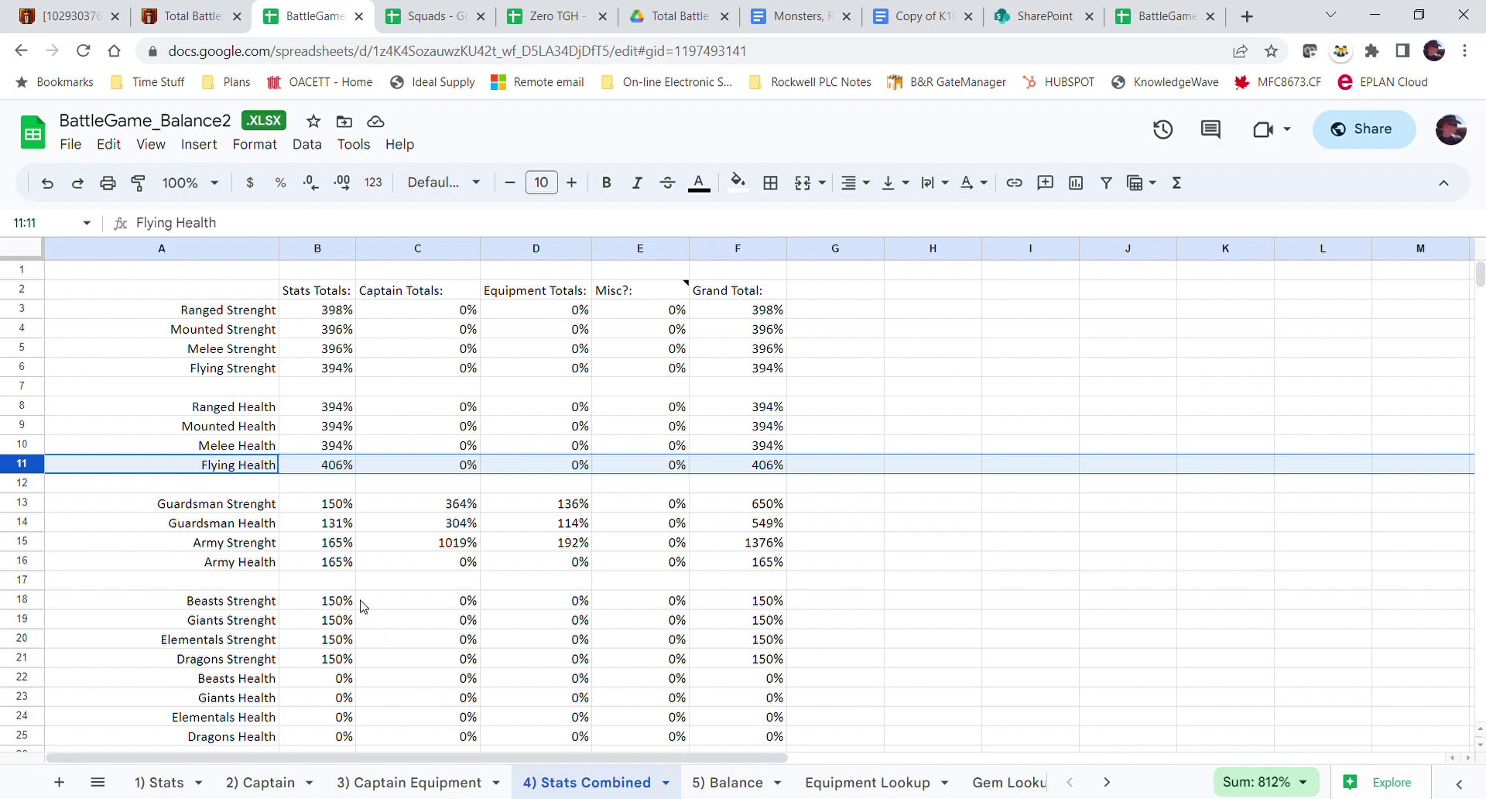
pyautogui.click(390, 577)
pyautogui.moveTo(340, 580); pyautogui.dragTo(332, 465)
pyautogui.click(390, 412)
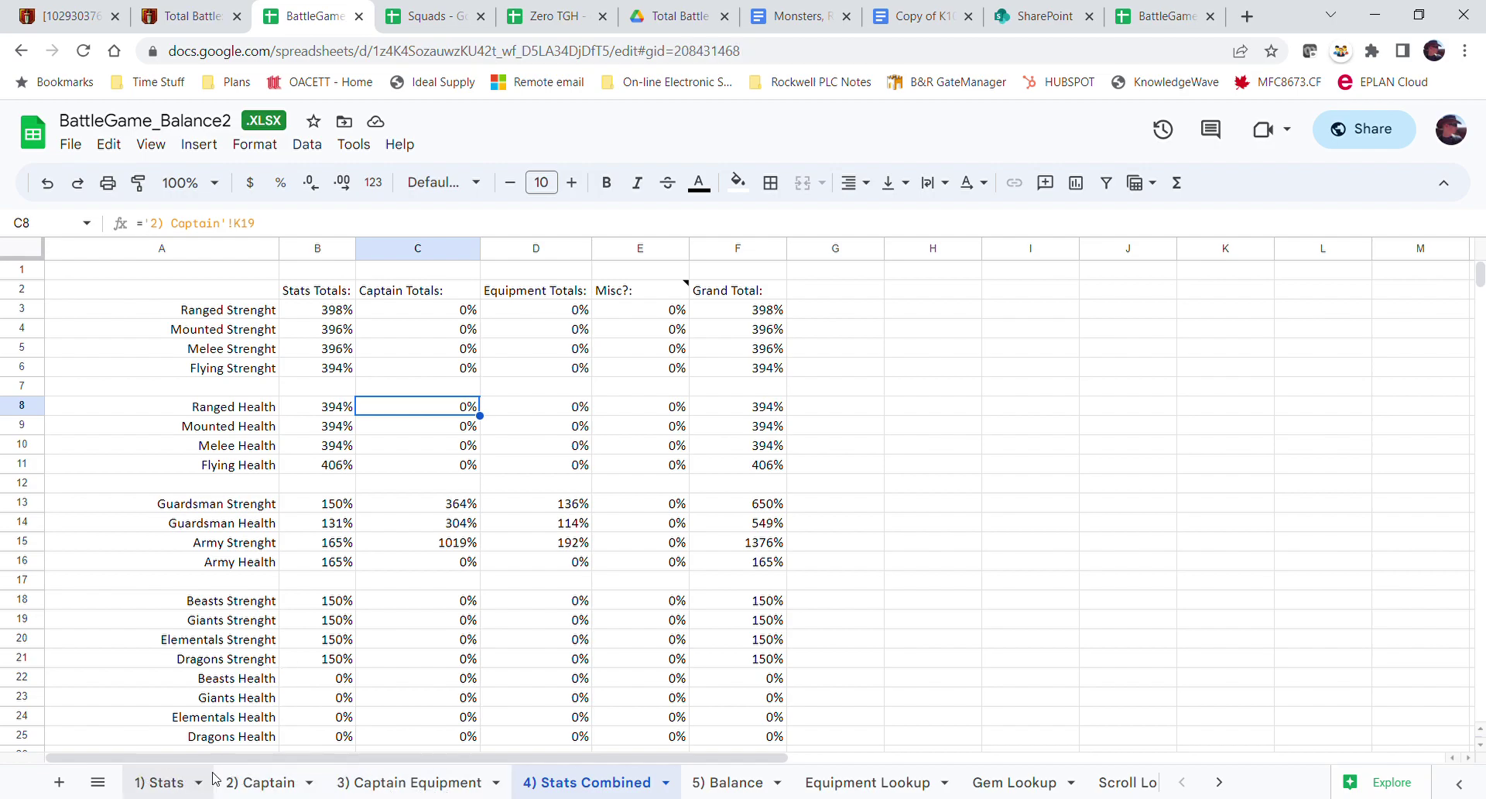
# - Examine the Captain sheet's level and stars entries for Aydae and the bonus column groups from Guardsman to Entire army
pyautogui.click(263, 782)
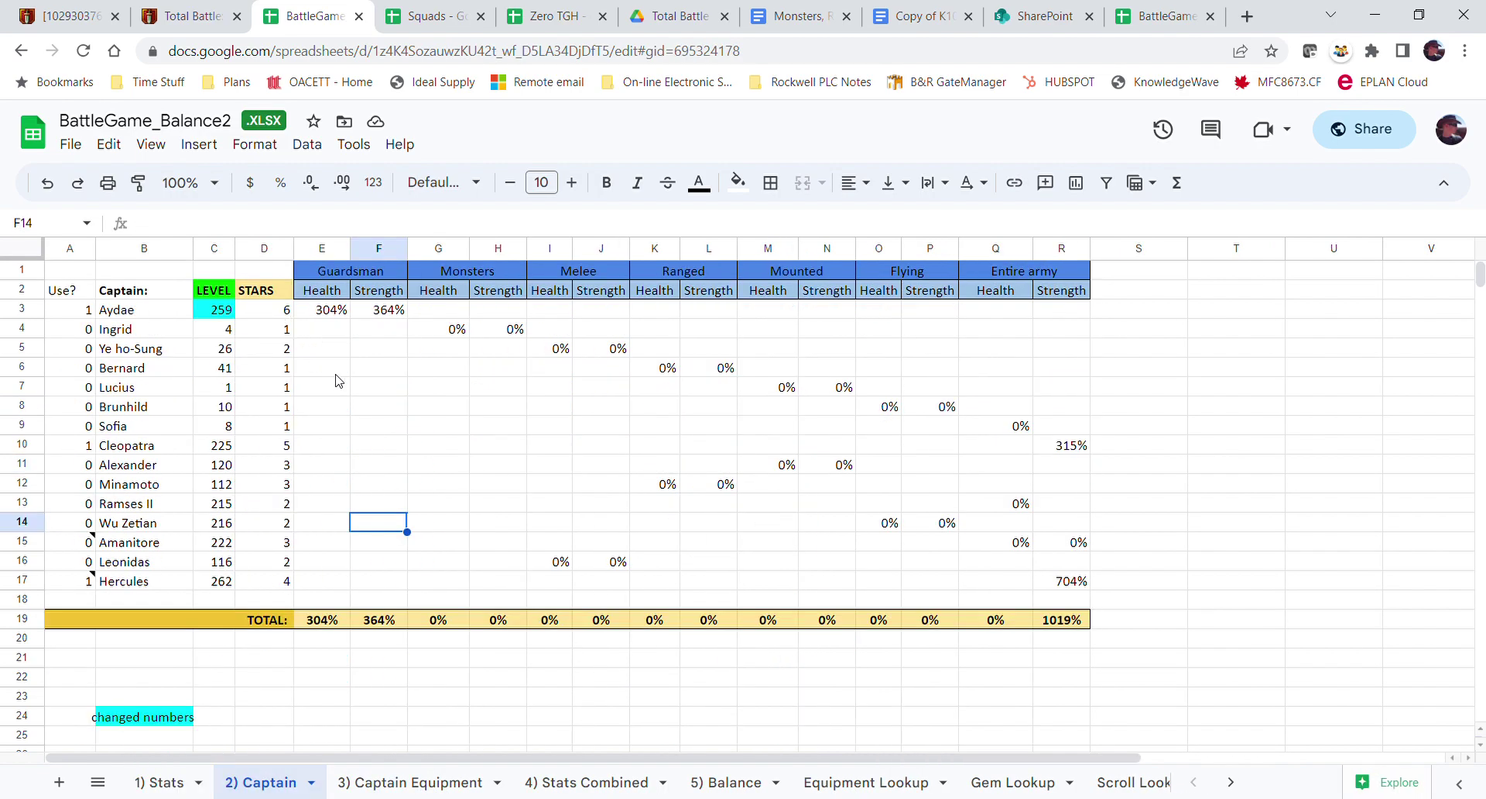
pyautogui.click(345, 391)
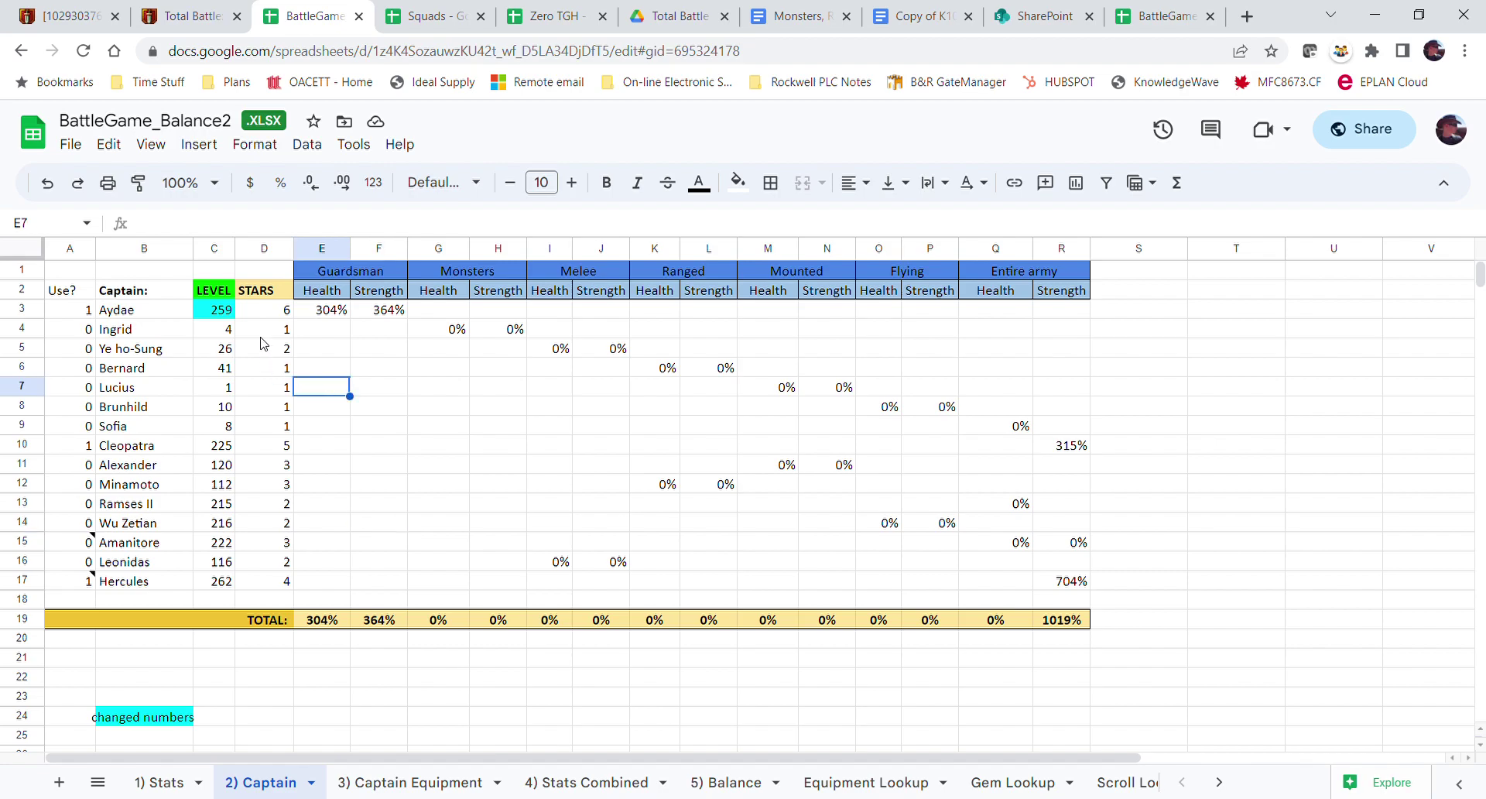
pyautogui.click(221, 314)
pyautogui.click(268, 314)
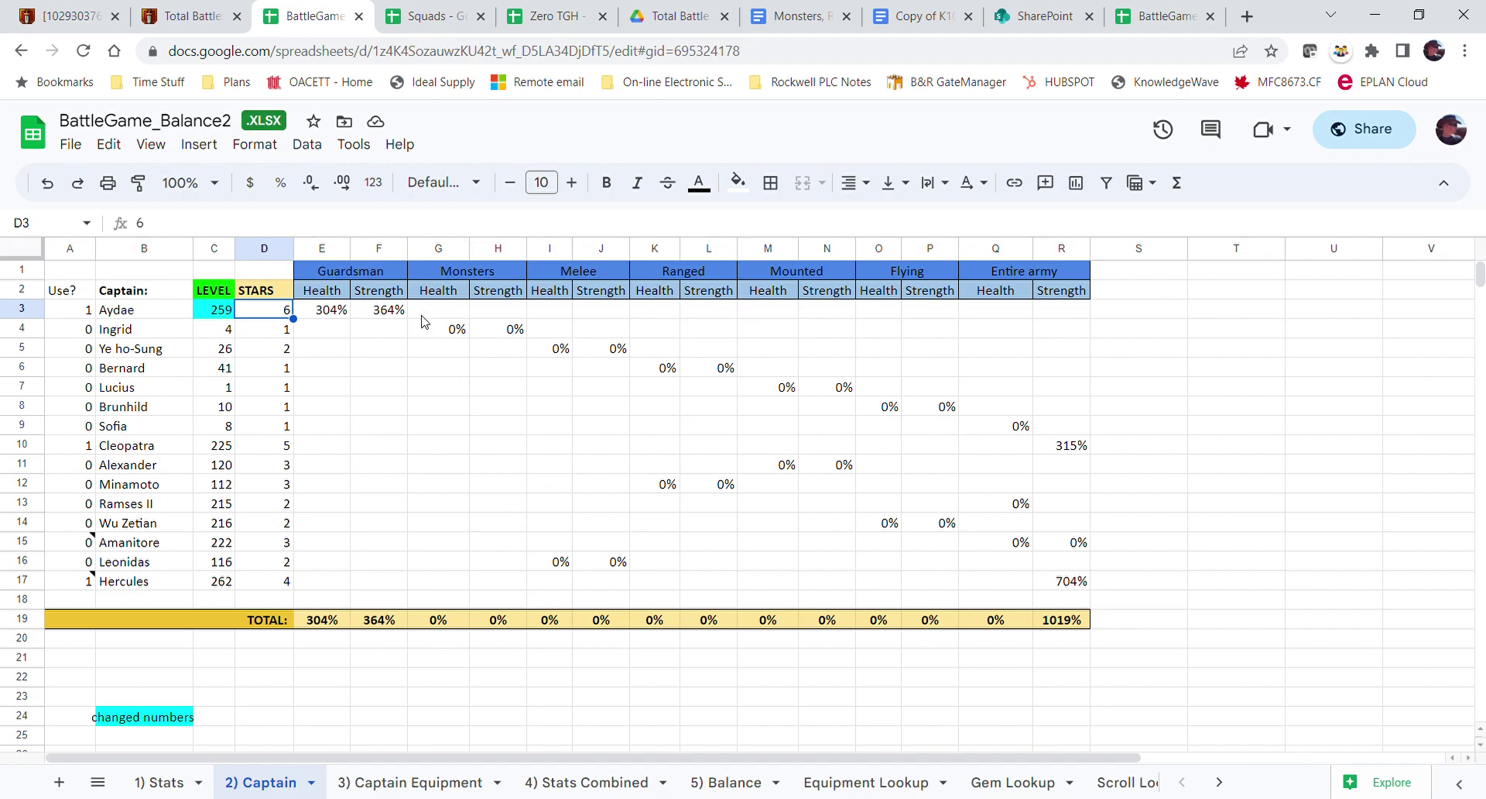
pyautogui.click(362, 275)
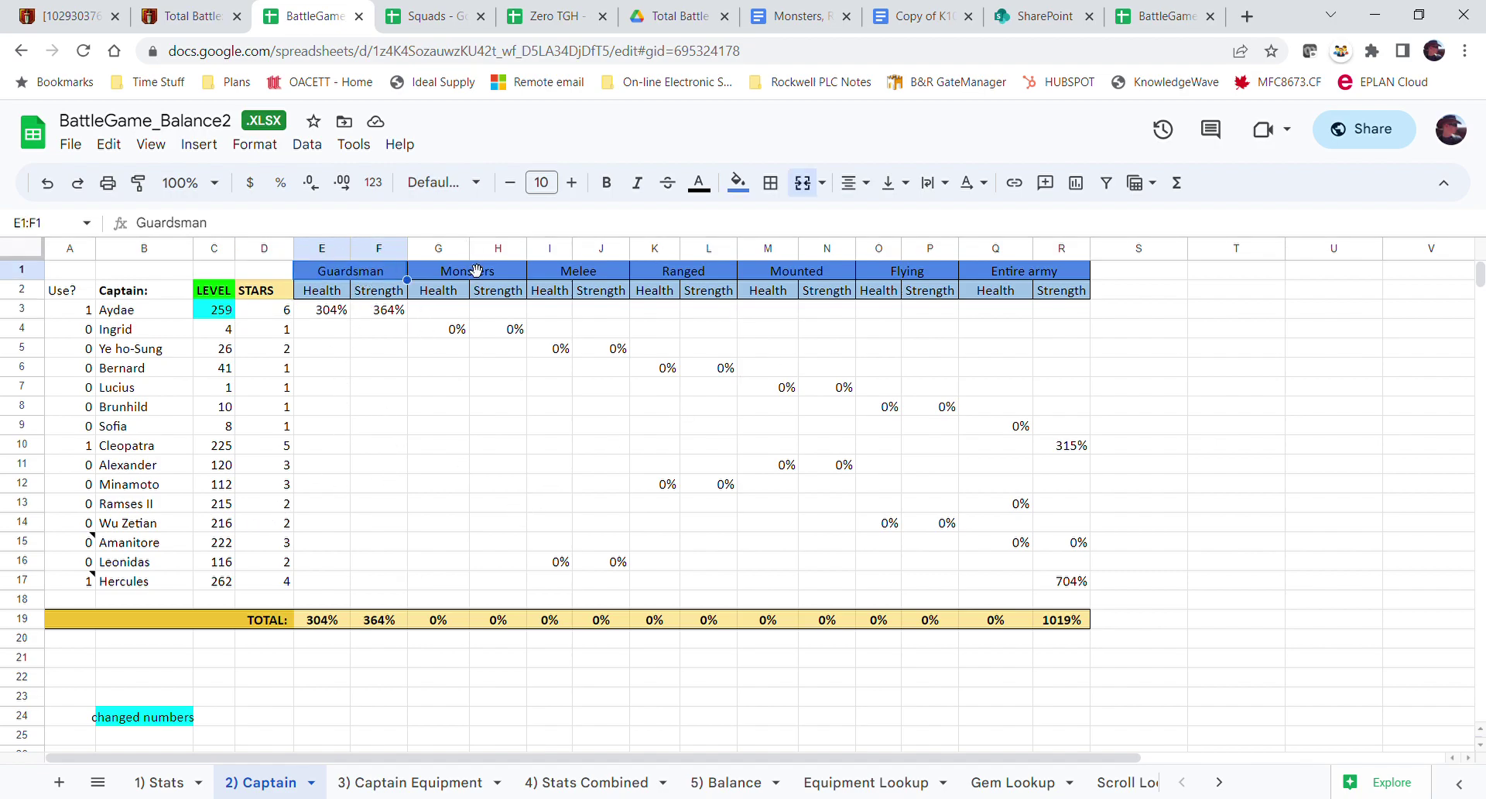
pyautogui.click(457, 271)
pyautogui.click(608, 273)
pyautogui.click(836, 275)
pyautogui.click(1068, 277)
pyautogui.click(1266, 524)
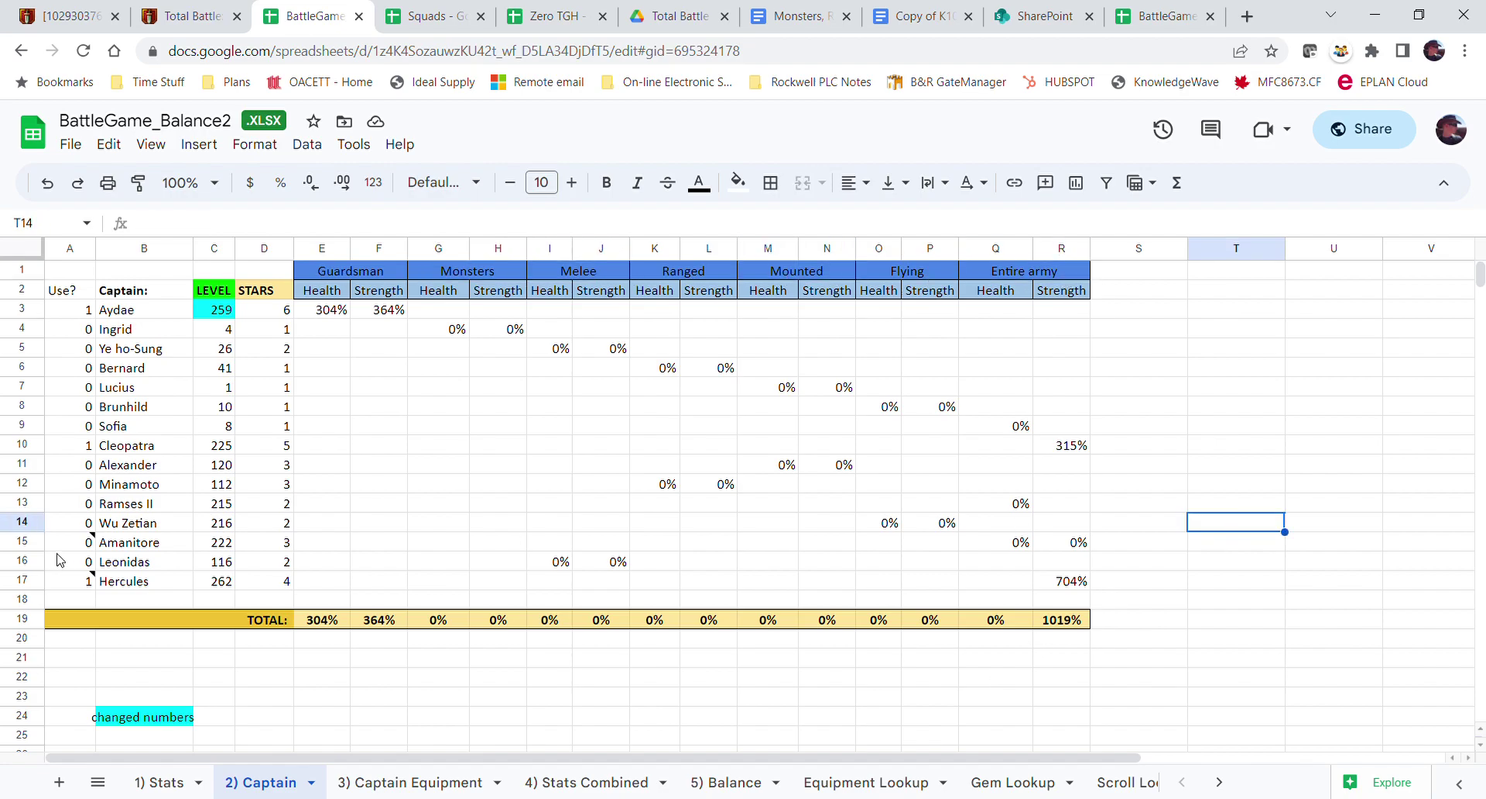
# - Swap the captains in use by setting the Use? value to 1 for Amanitore and 0 for Cleopatra
pyautogui.moveTo(81, 584)
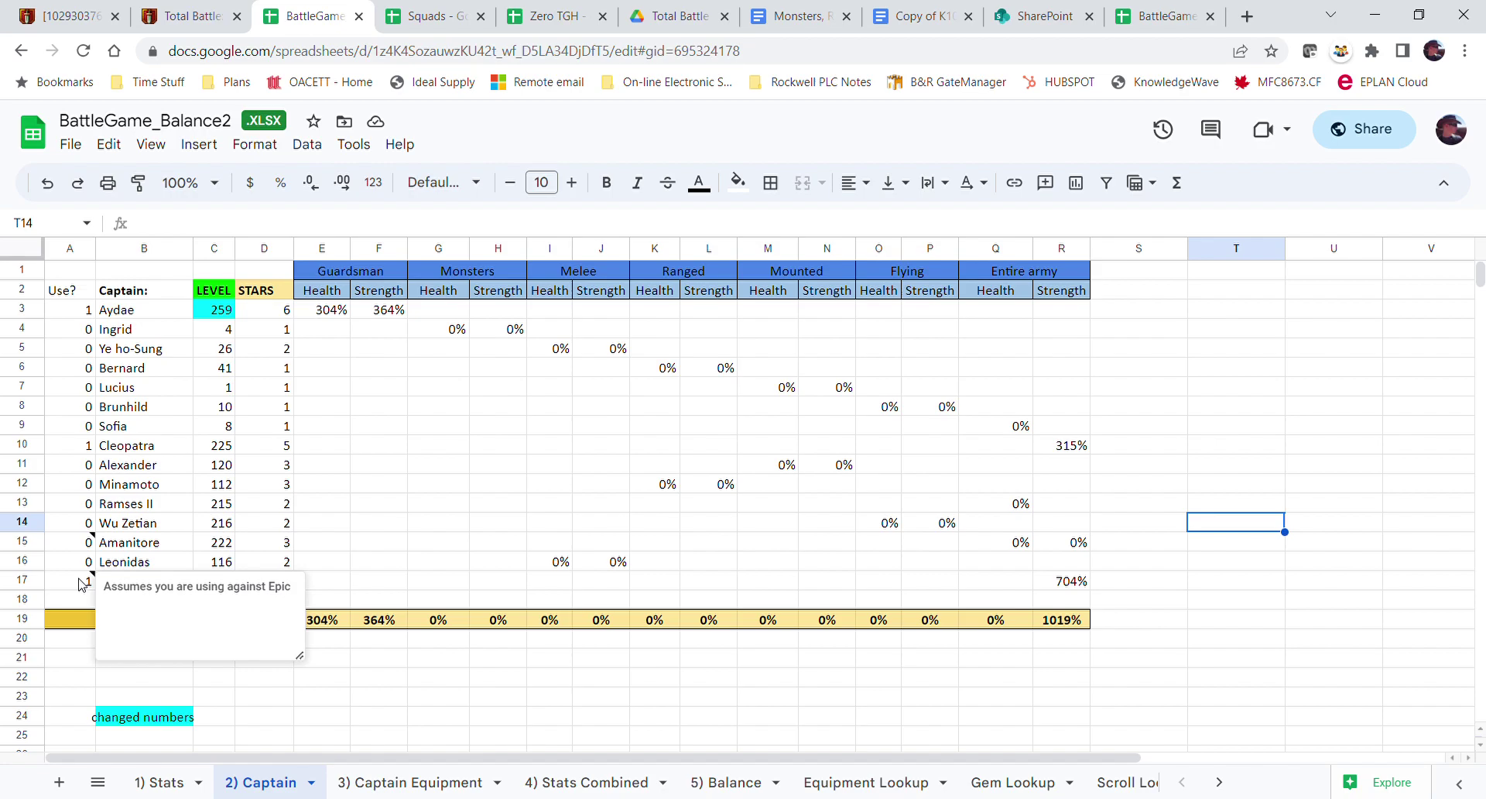
pyautogui.moveTo(80, 548)
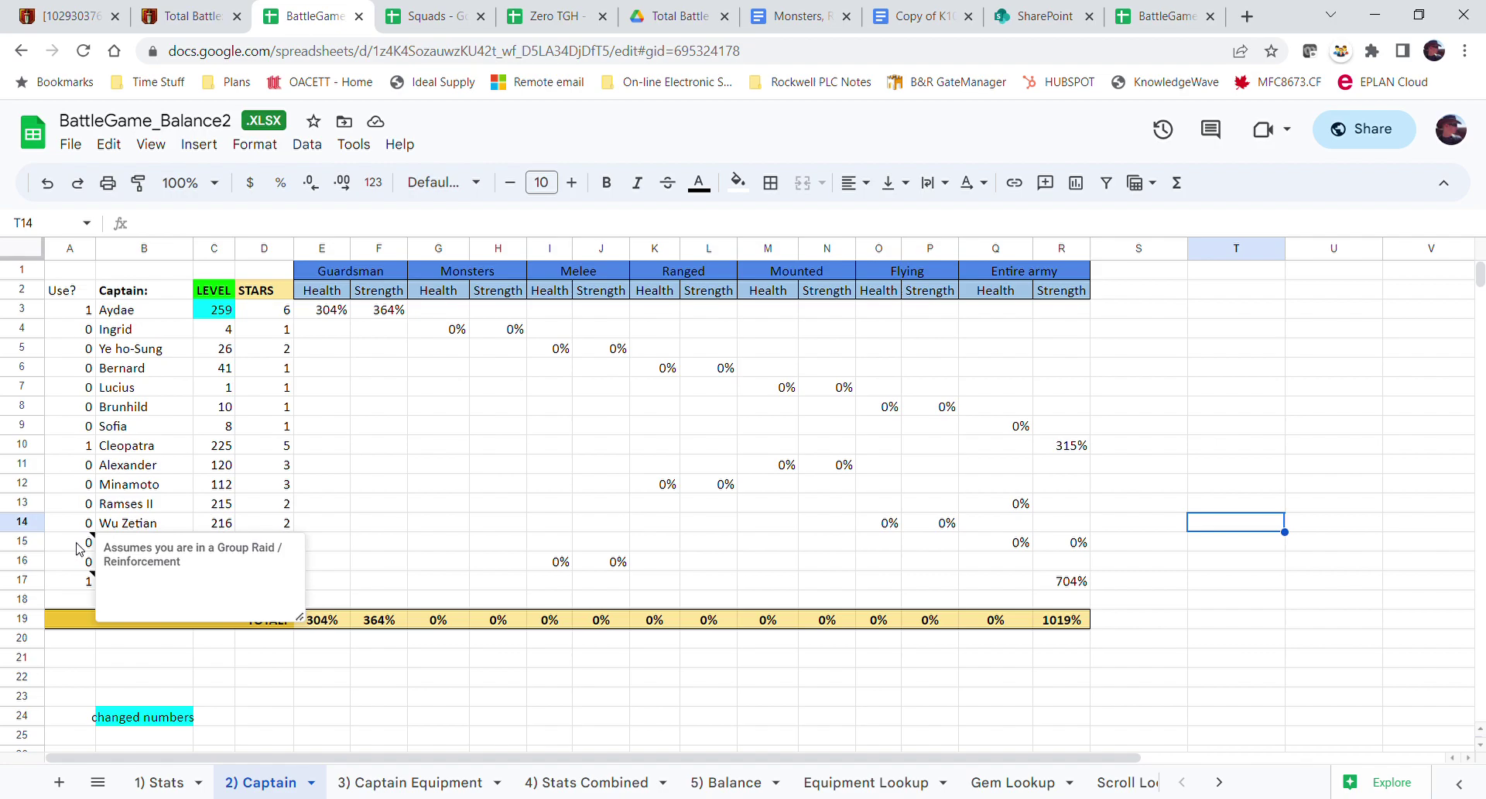
pyautogui.click(81, 546)
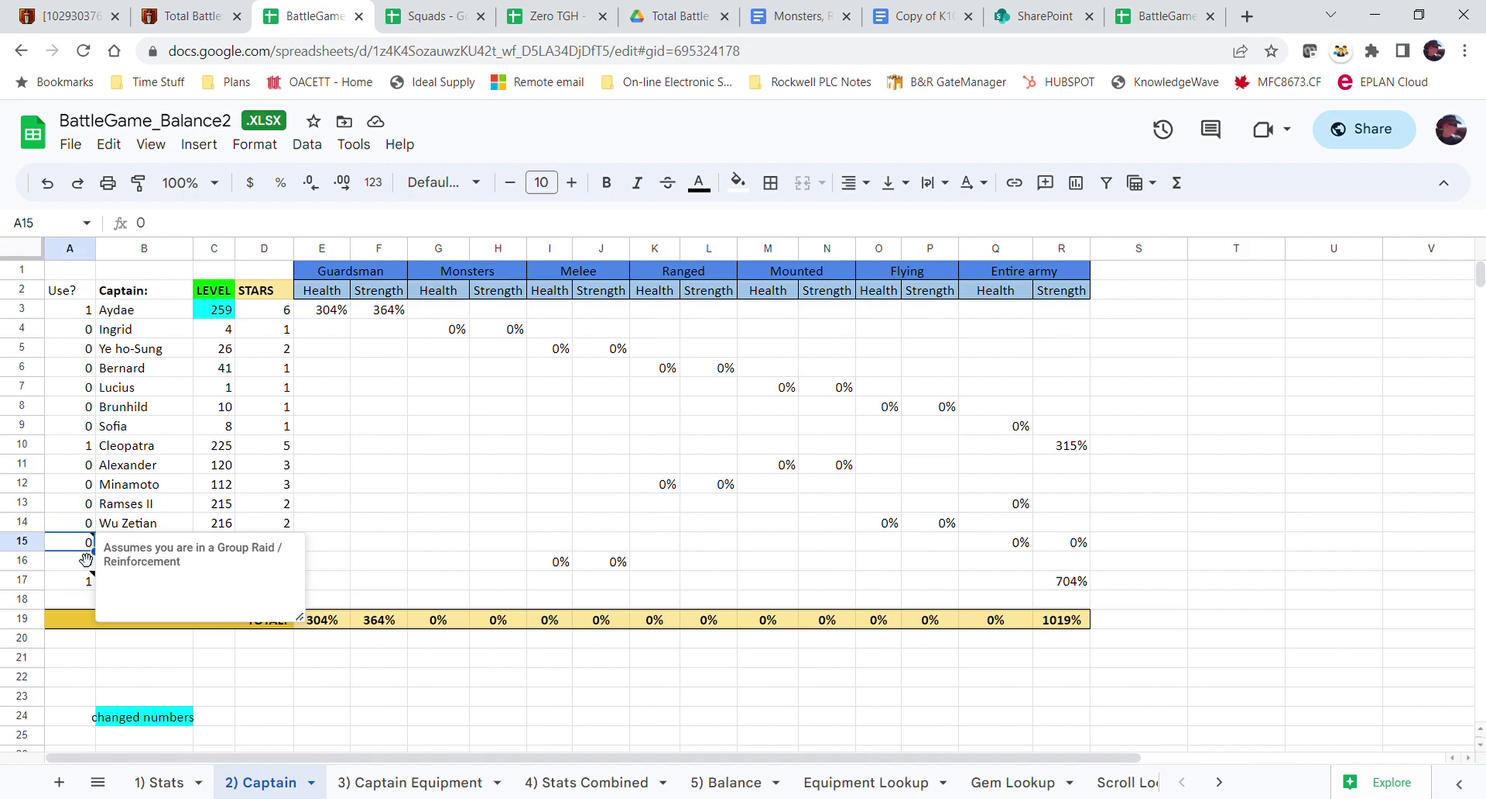
pyautogui.write('1')
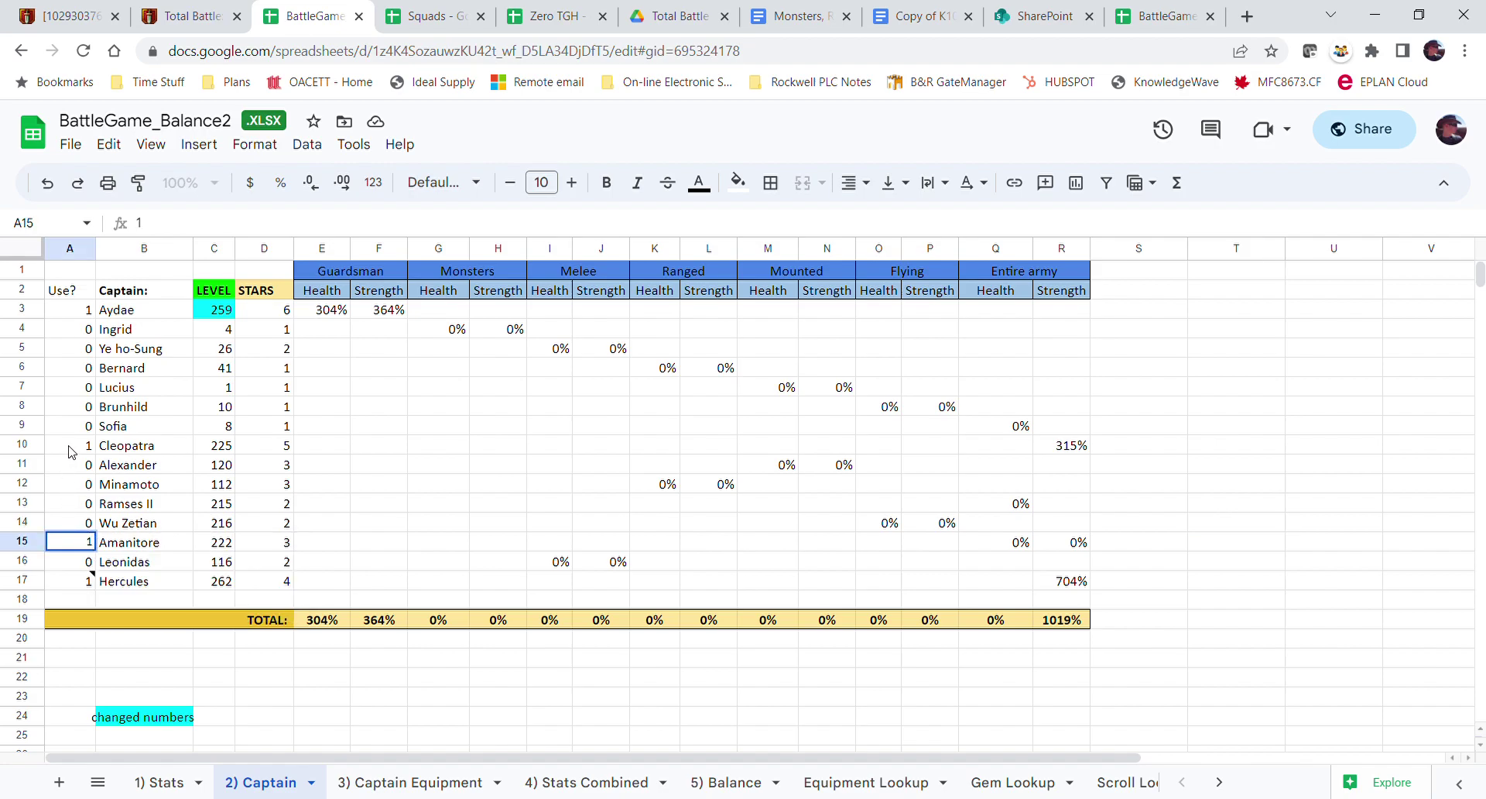
pyautogui.click(71, 448)
pyautogui.write('0')
pyautogui.click(441, 465)
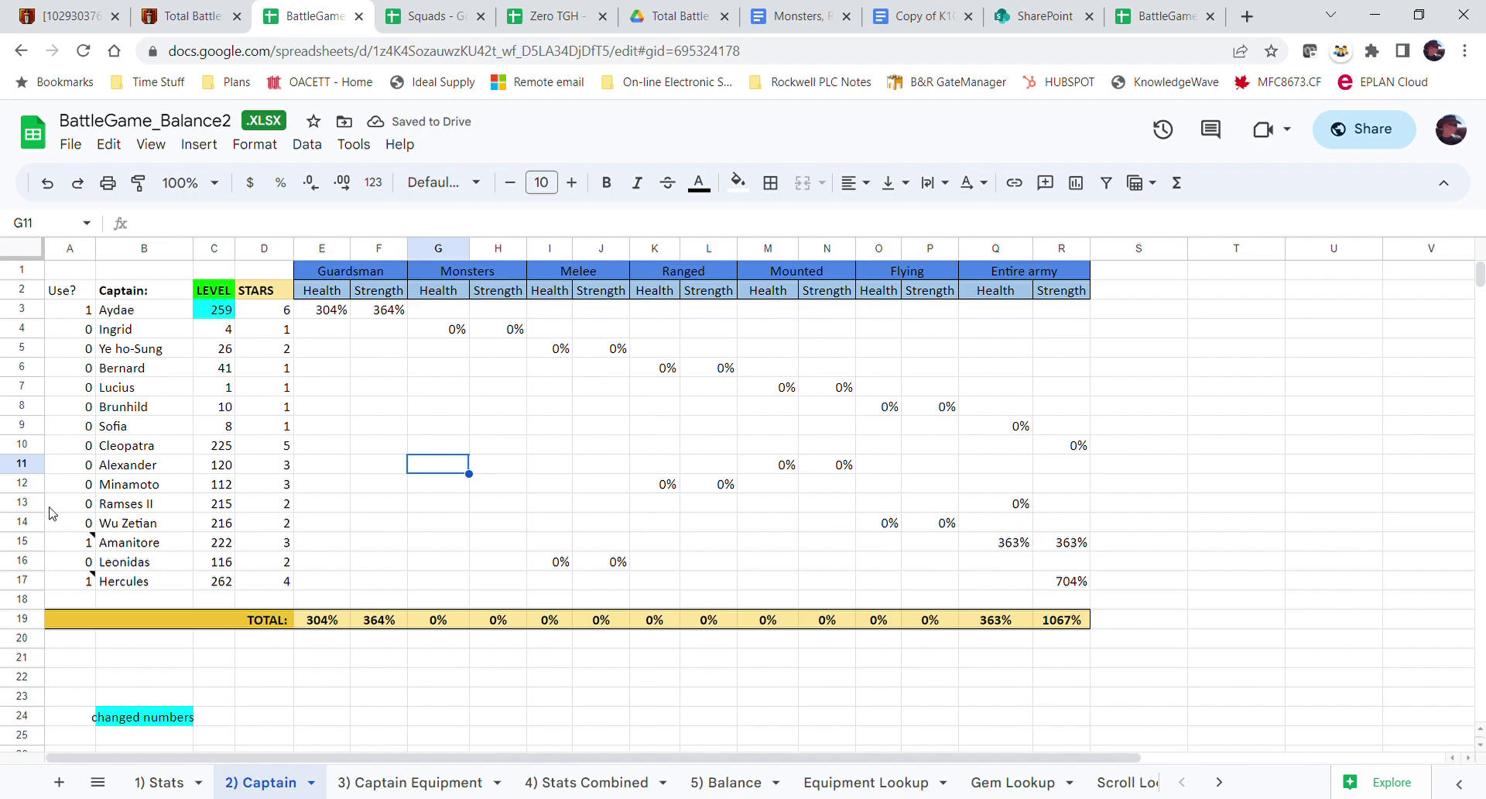
# - Swap the captains in use by setting the Use? value to 0 for Amanitore and 1 for Cleopatra
pyautogui.click(74, 550)
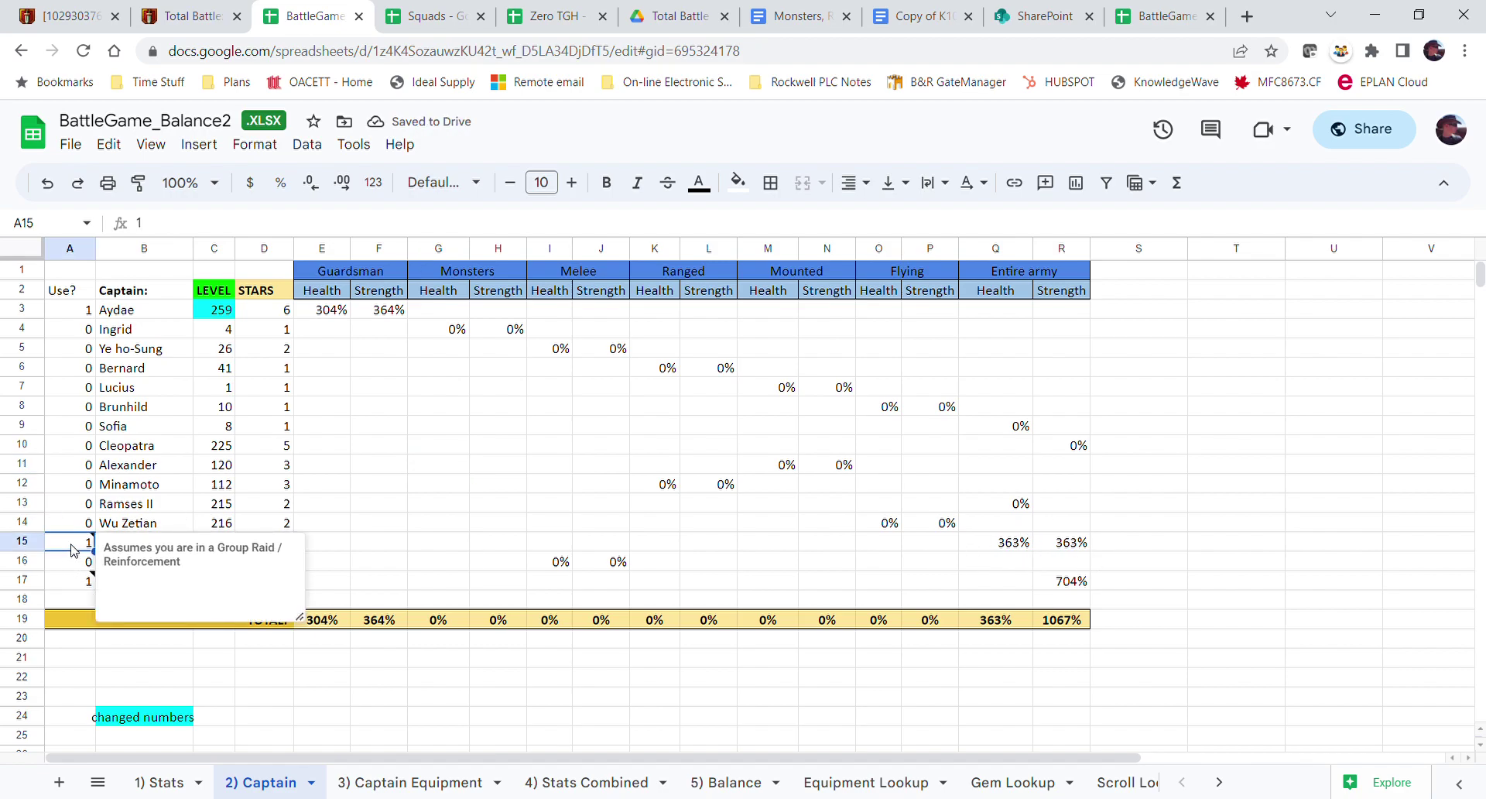
pyautogui.write('0')
pyautogui.click(65, 449)
pyautogui.write('1')
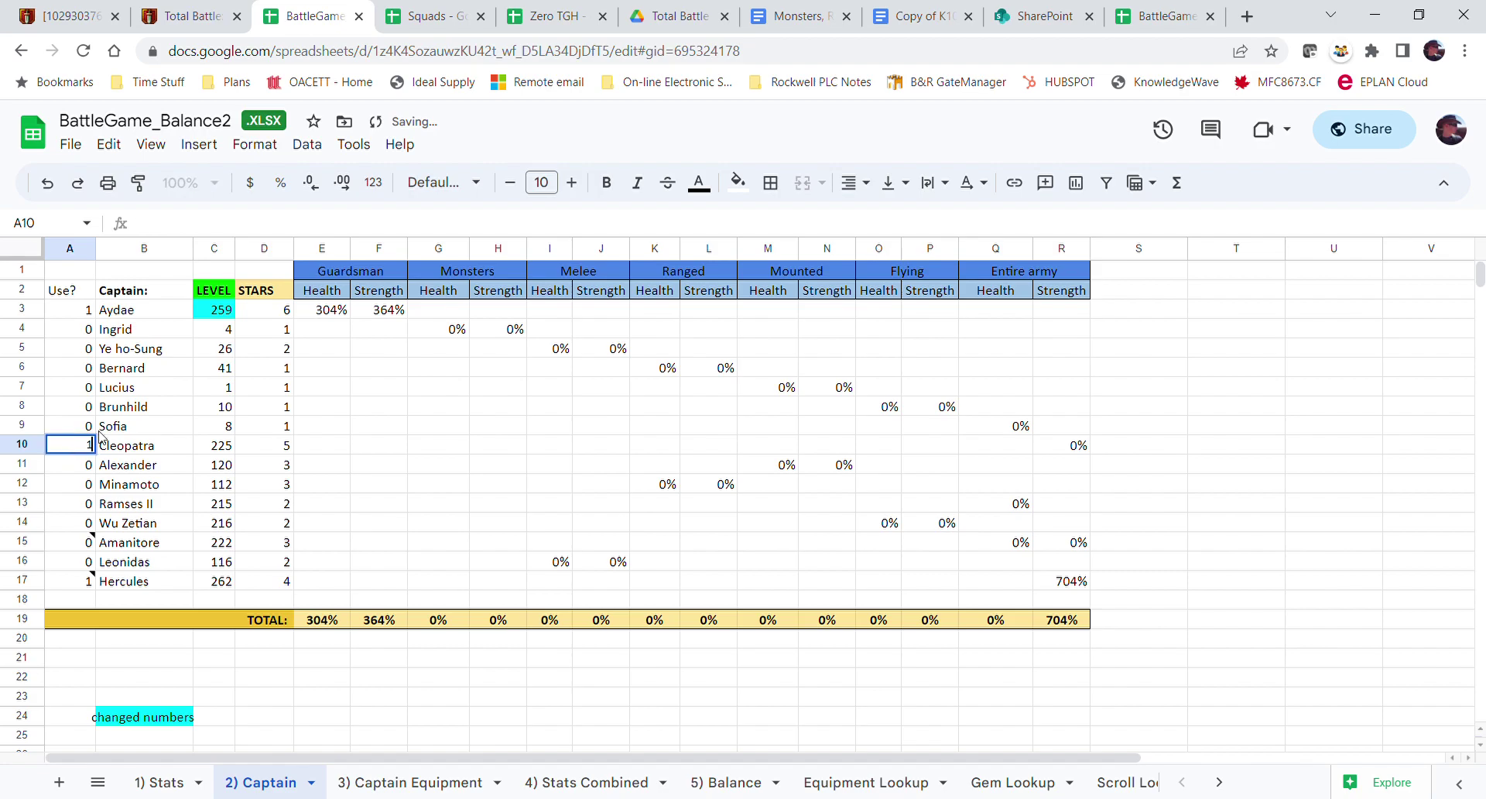
pyautogui.click(280, 408)
# - Review the active captains Aydae, Cleopatra and Hercules and inspect the formula for Hercules' Entire army Strength bonus
pyautogui.click(157, 309)
pyautogui.click(153, 445)
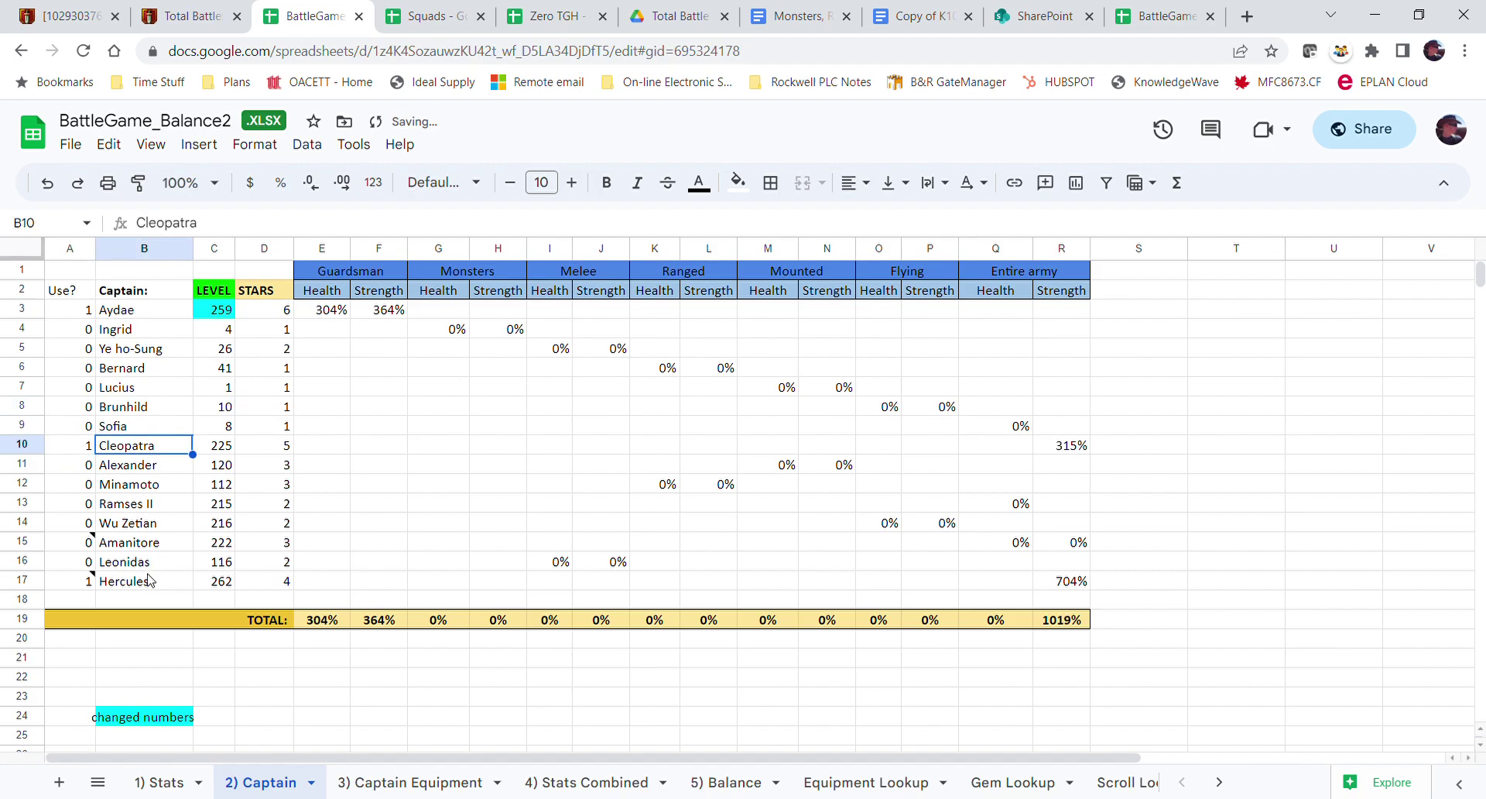
pyautogui.click(151, 580)
pyautogui.click(998, 599)
pyautogui.click(1046, 583)
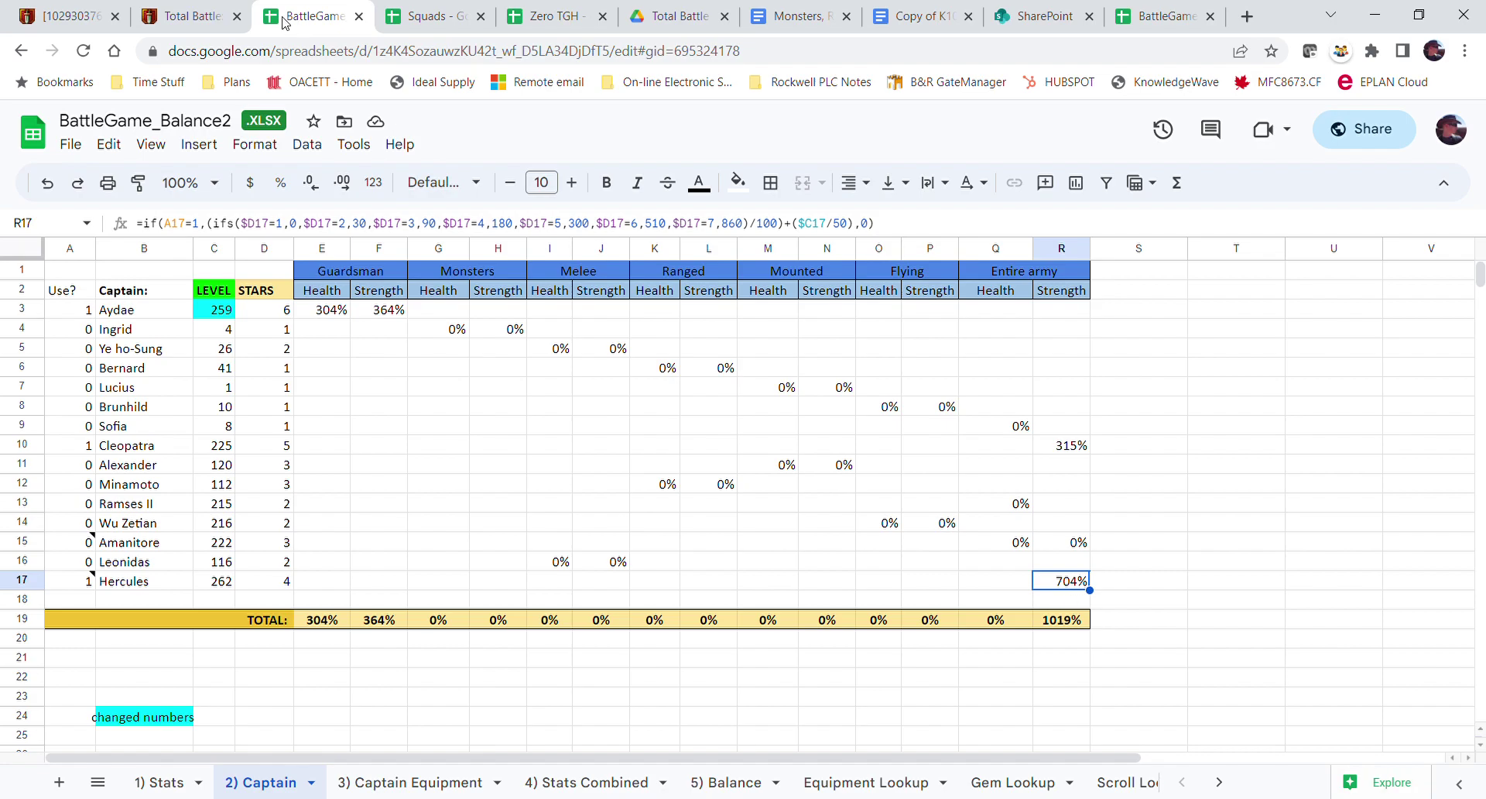
# - Switch to the Total Battle game, view the Arachne's Swarm tournament rules and epic squad, and return to the spreadsheet
pyautogui.click(190, 15)
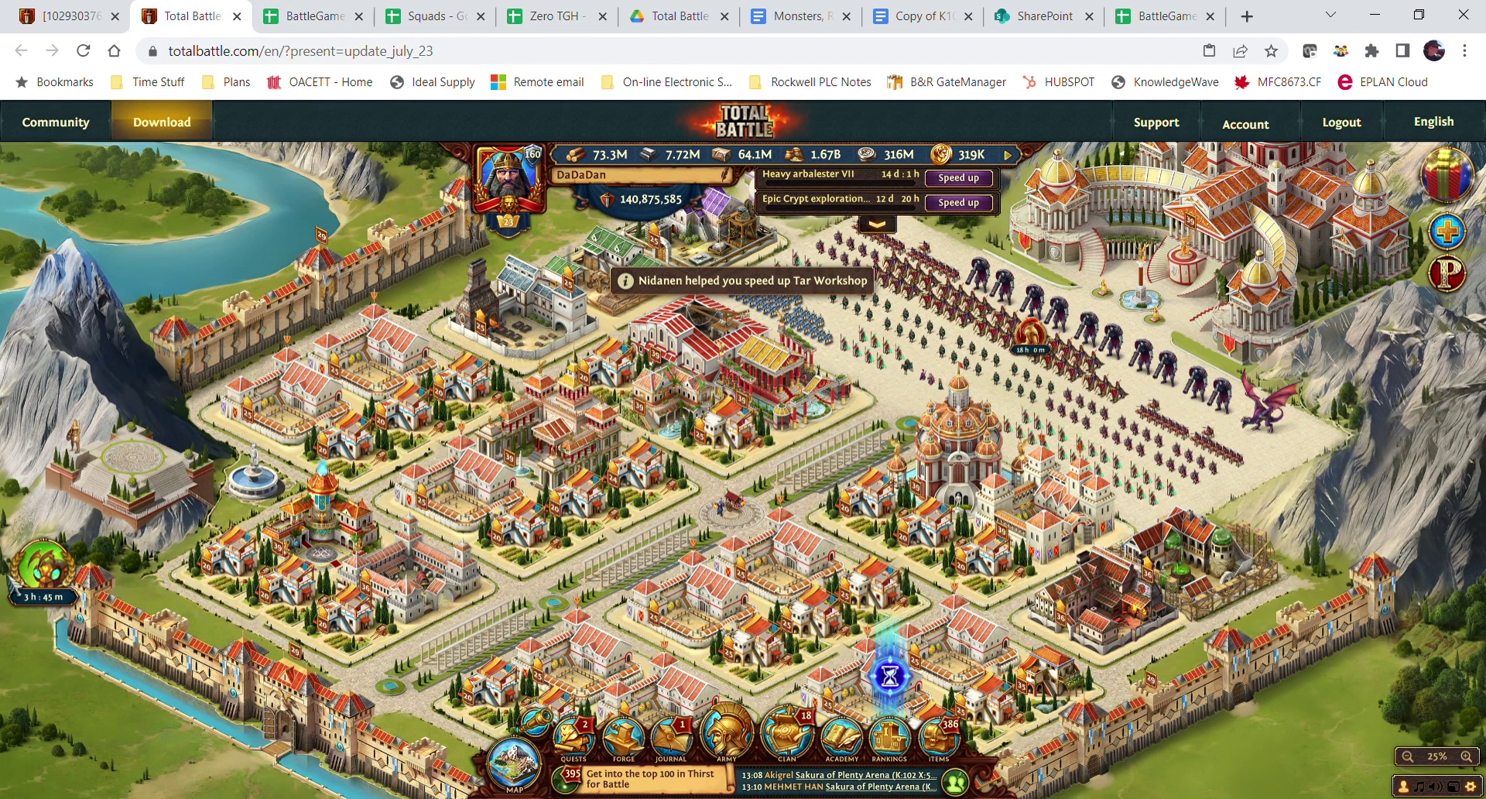
pyautogui.click(43, 565)
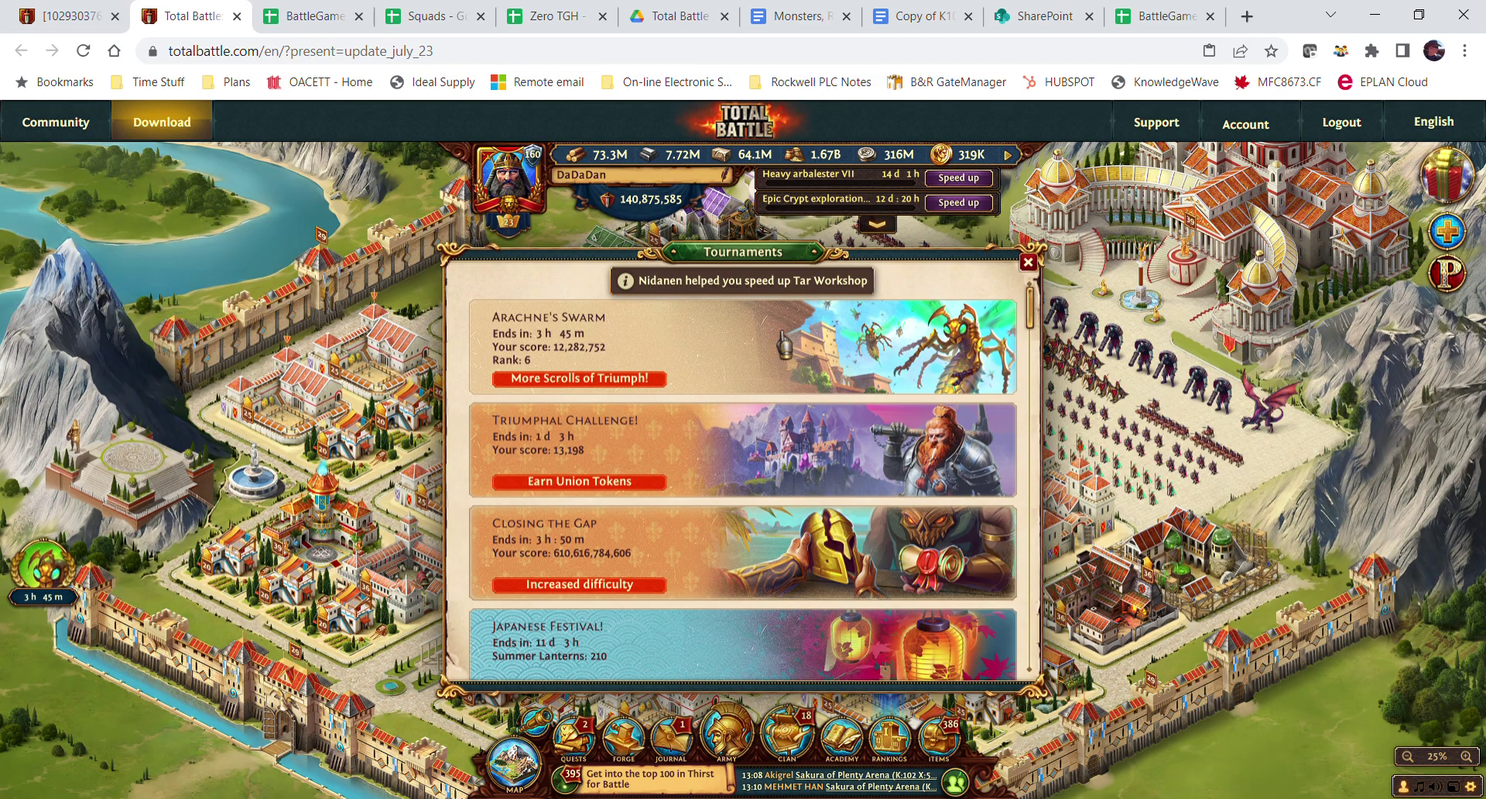
pyautogui.click(652, 361)
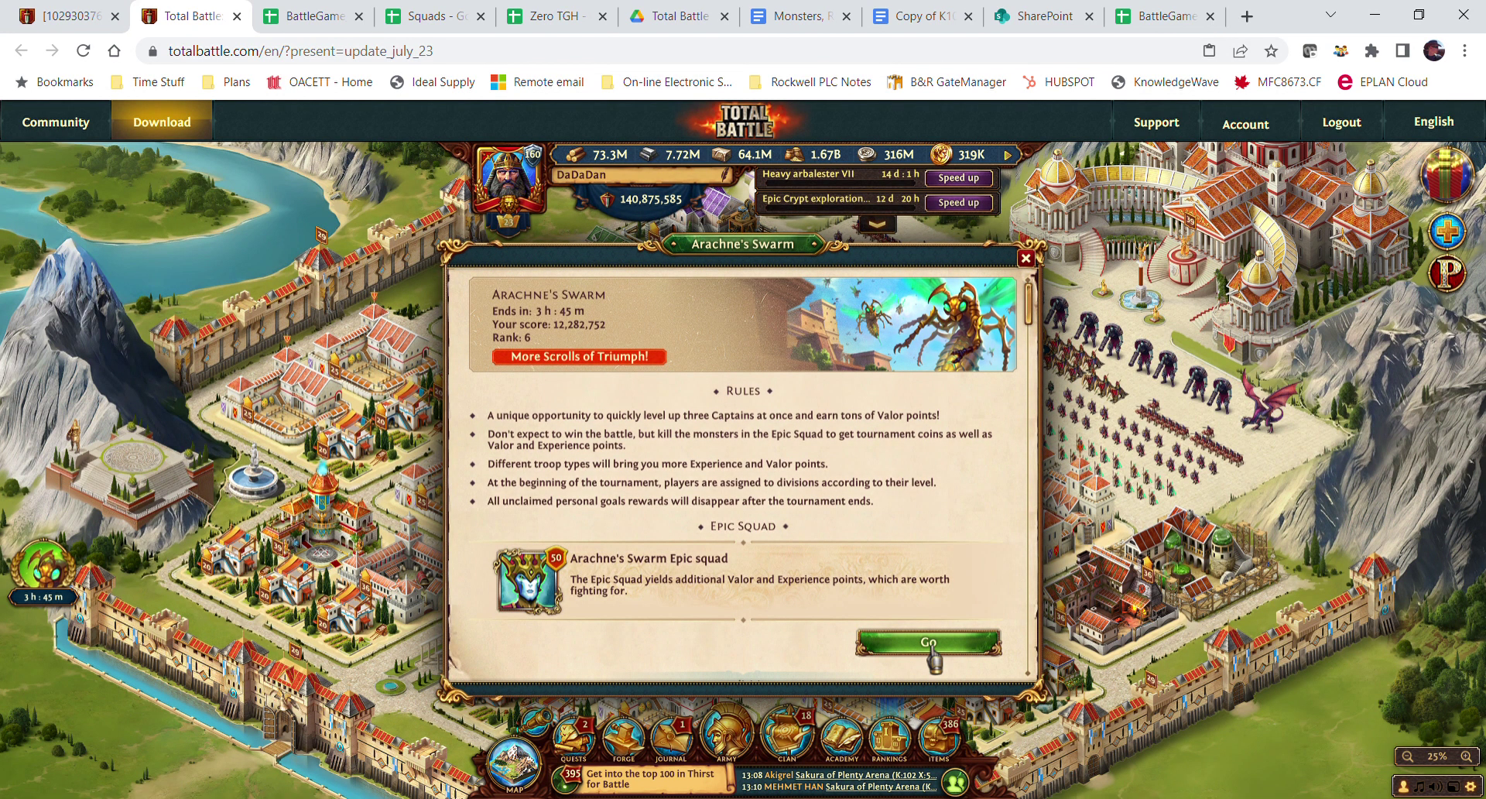
pyautogui.click(308, 23)
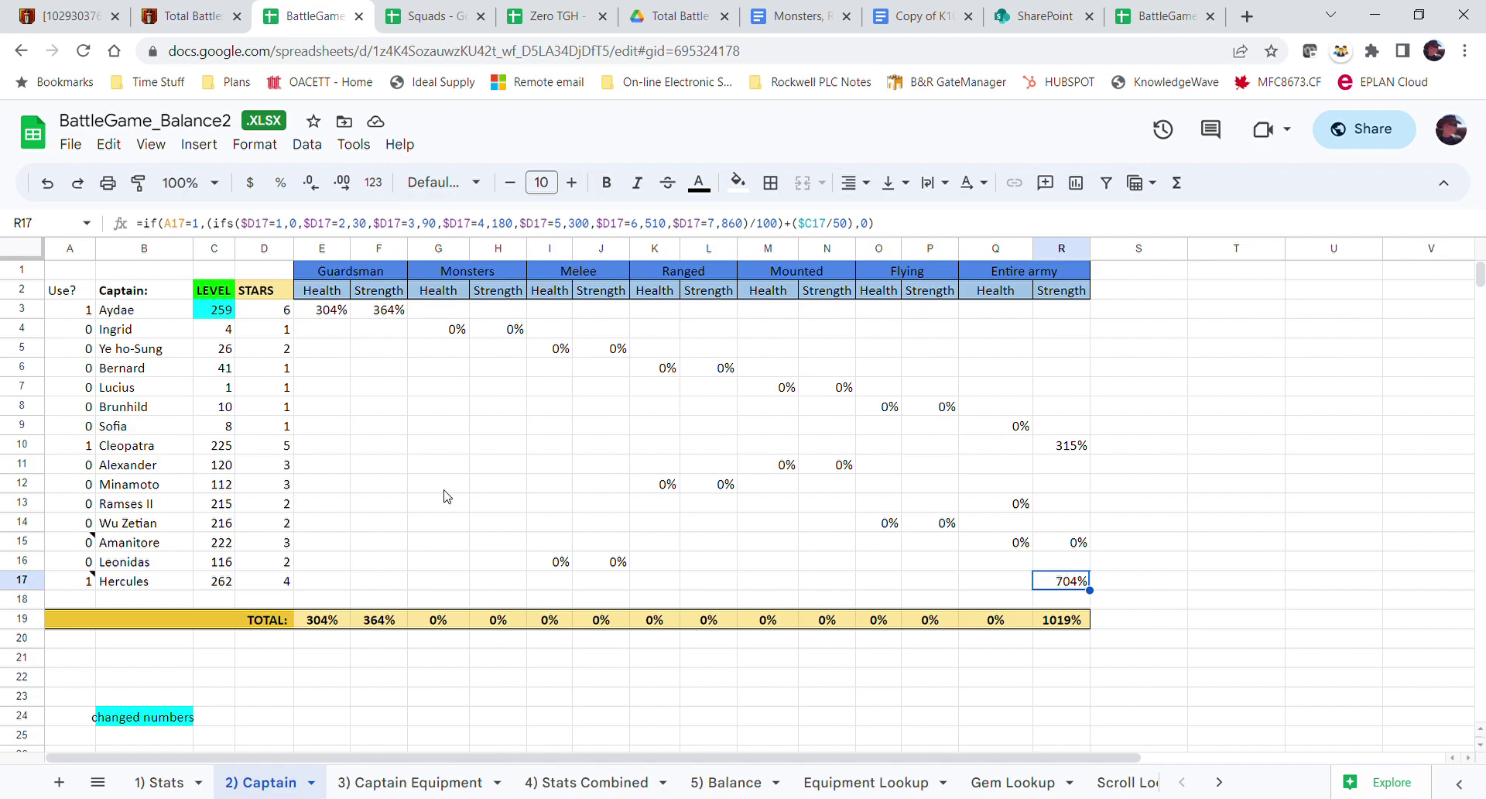
# - Set Hercules' level to 275 on the Captain sheet
pyautogui.click(209, 453)
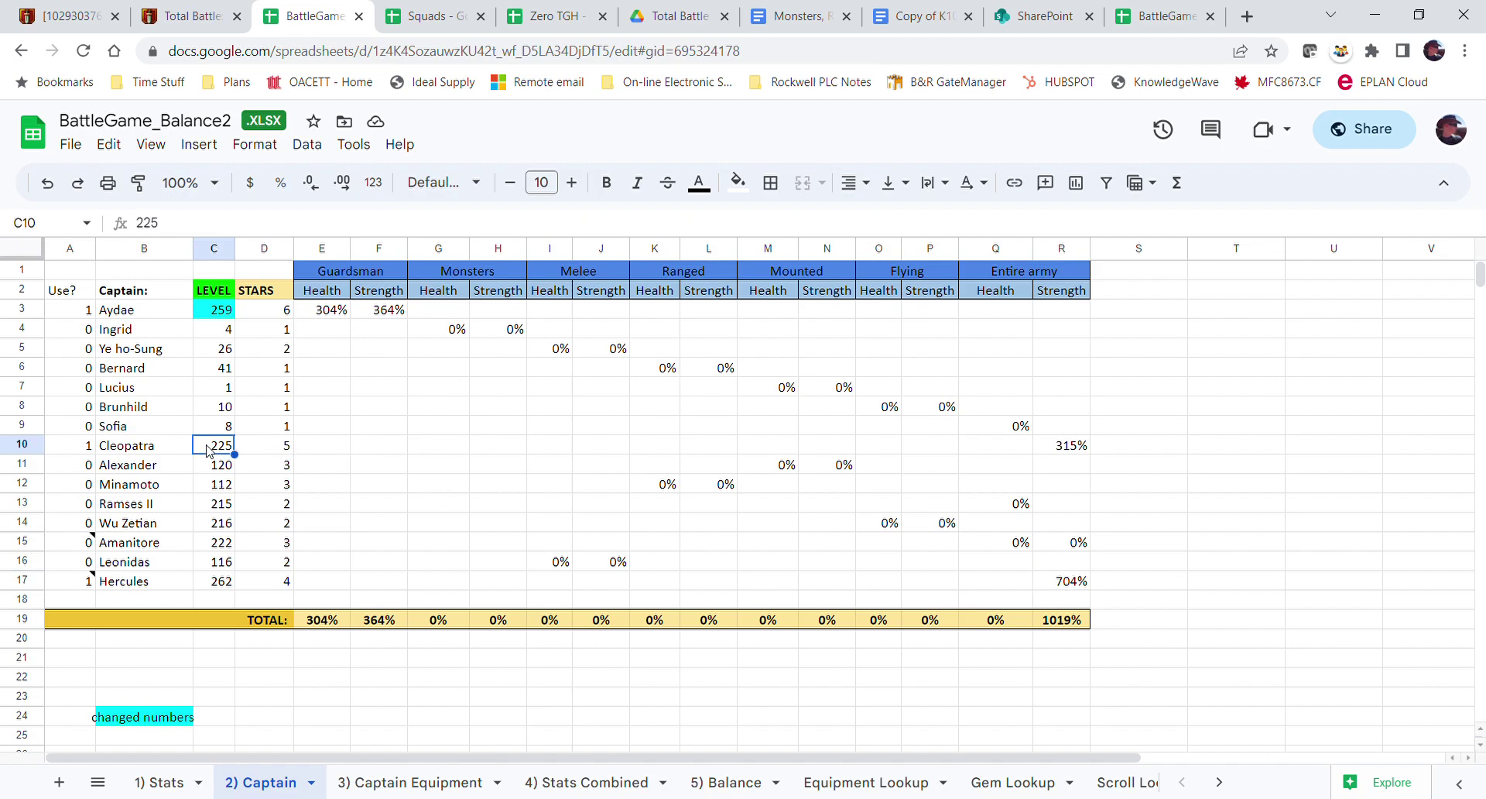
pyautogui.click(209, 588)
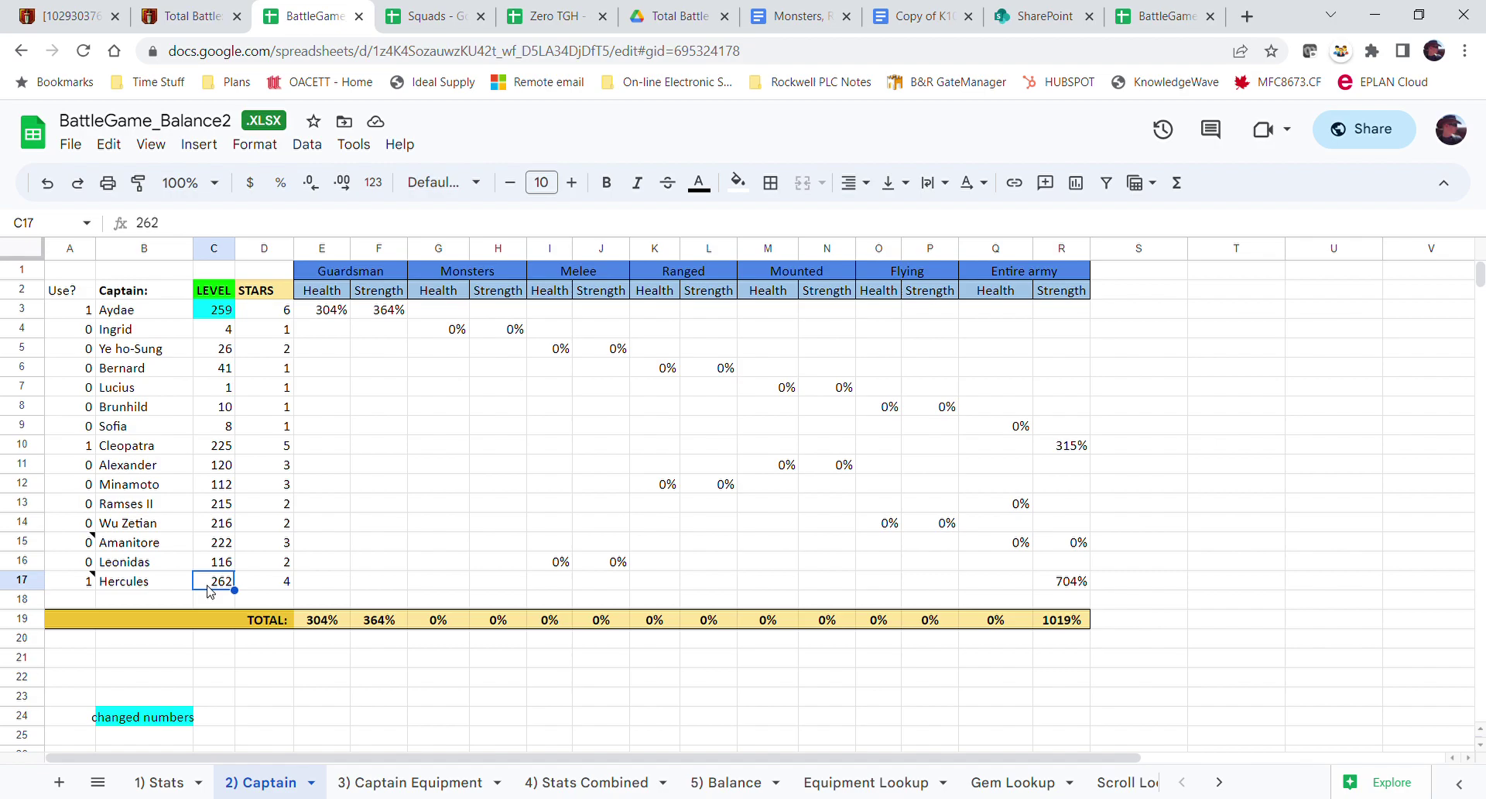
pyautogui.write('275')
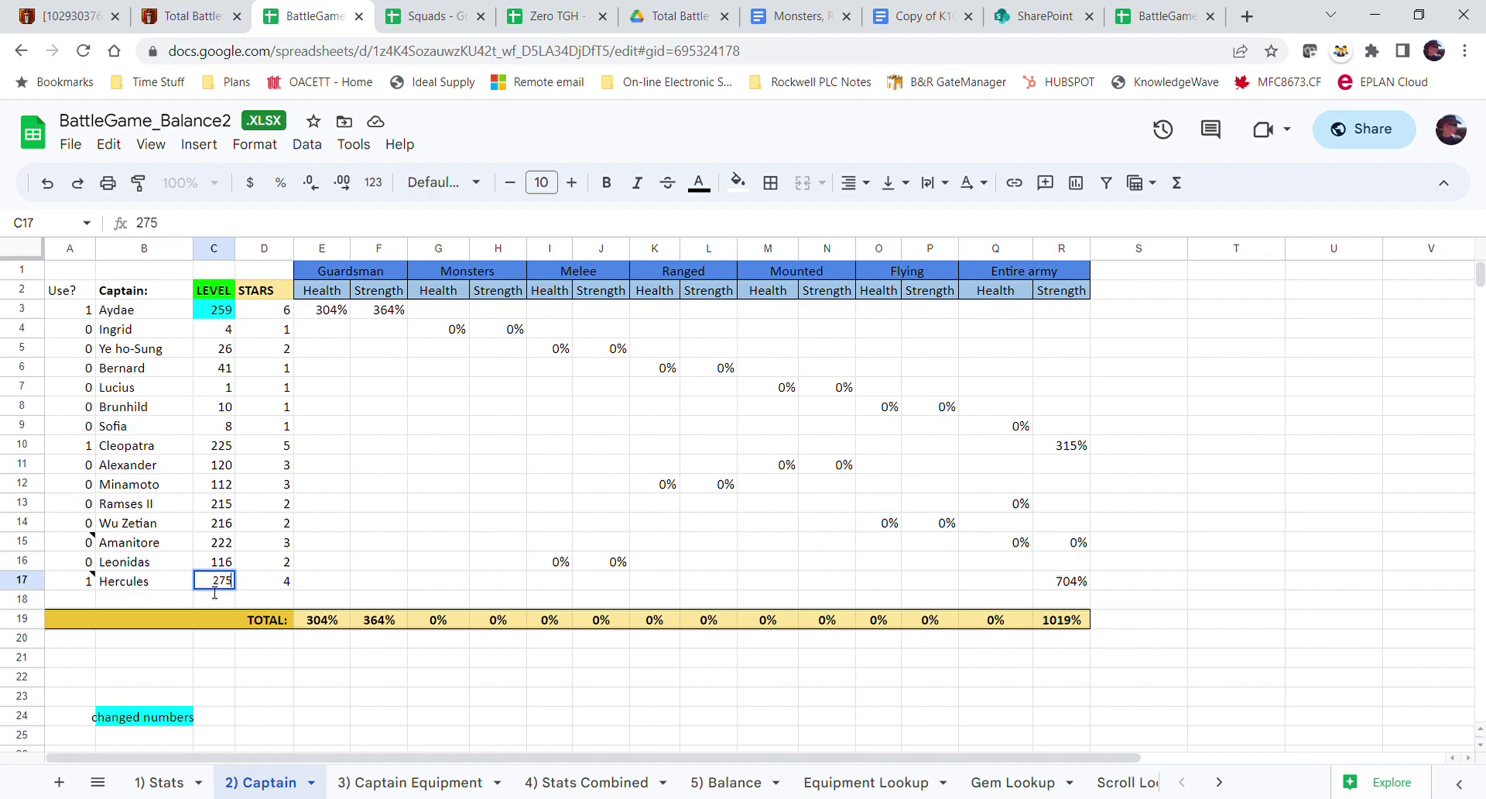
pyautogui.press('Return')
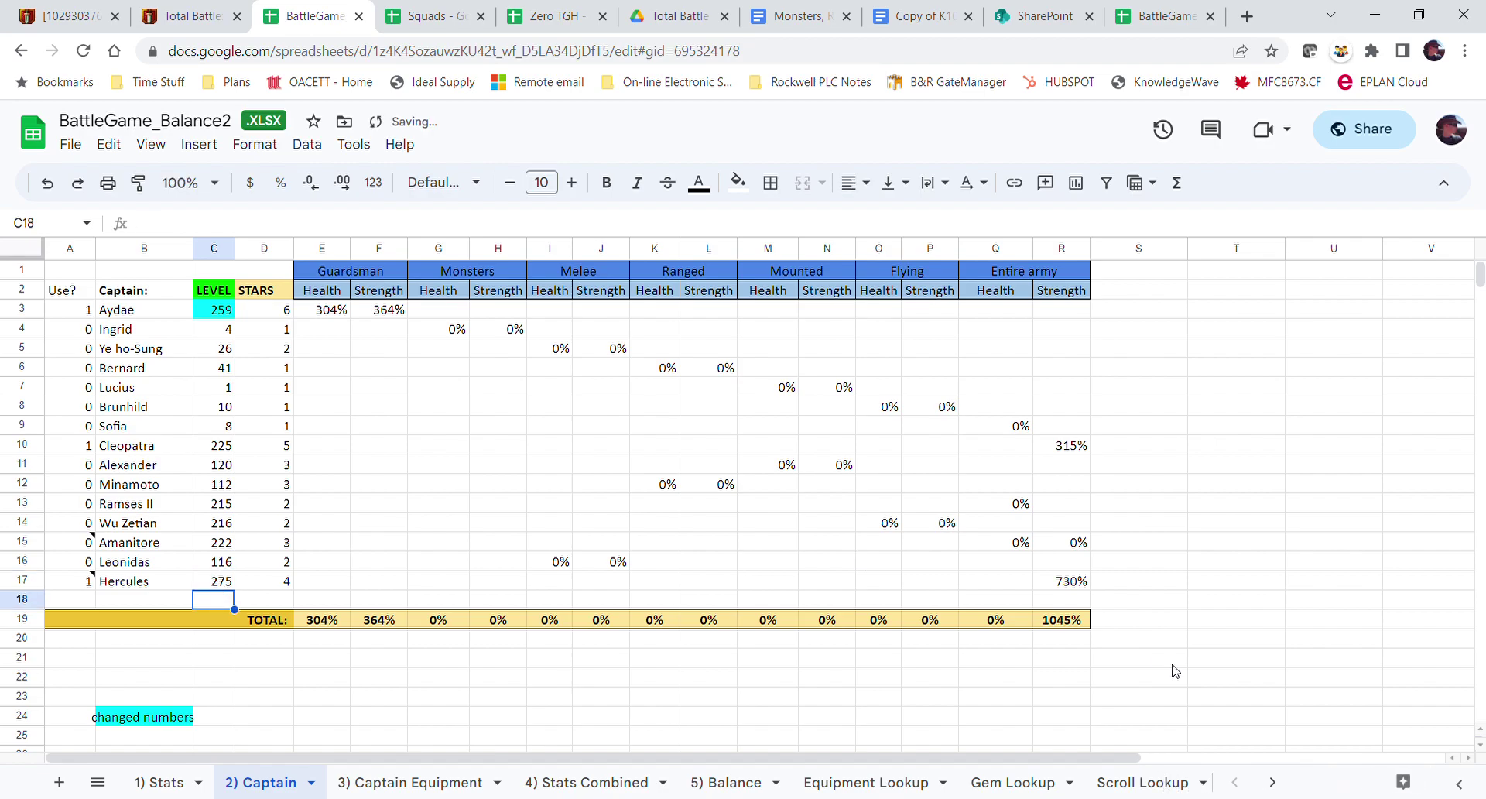
# - Examine how the Entire army Strength formula for Hercules uses his Use?, level and stars cells
pyautogui.click(1050, 582)
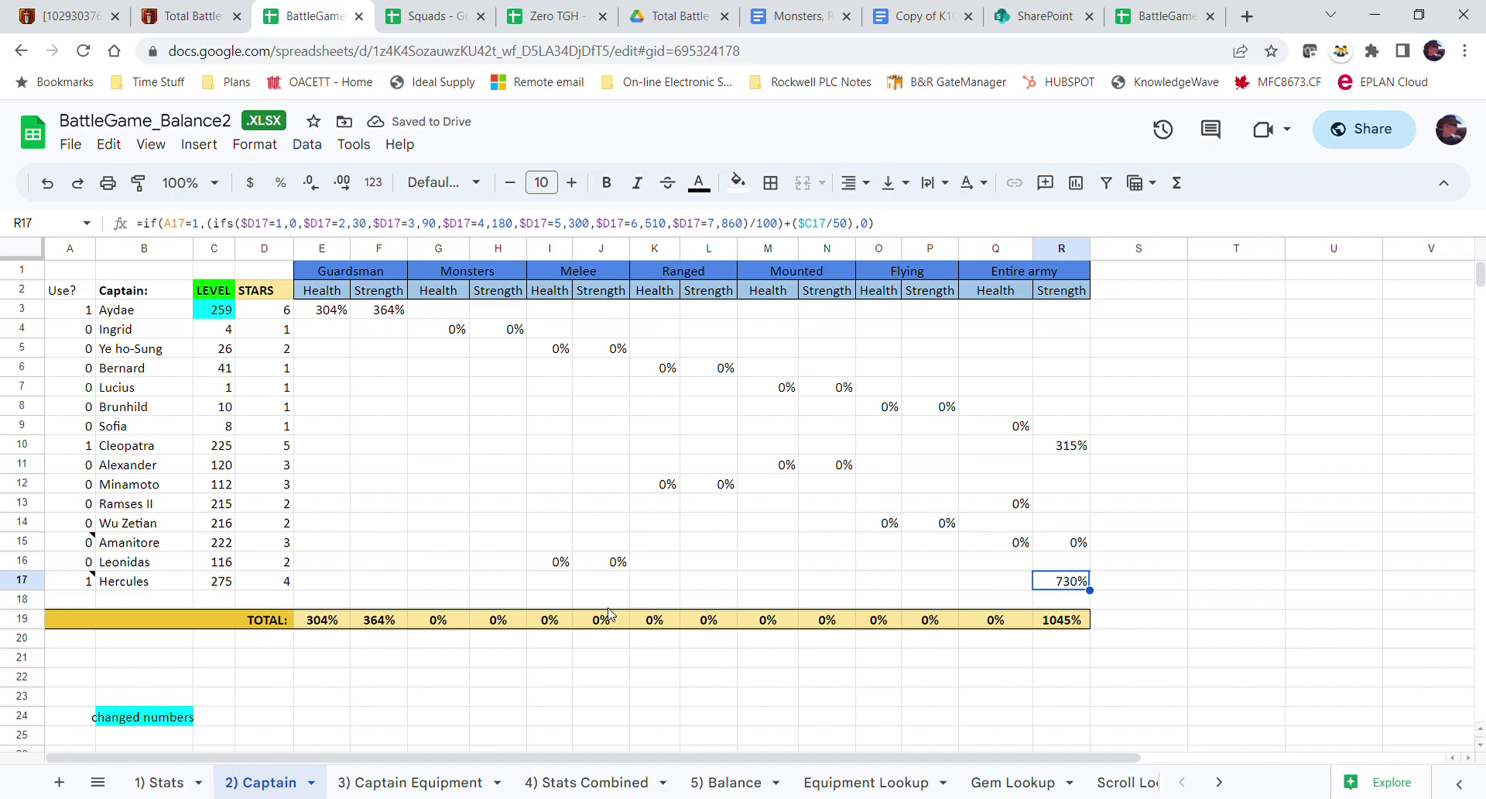
pyautogui.click(224, 584)
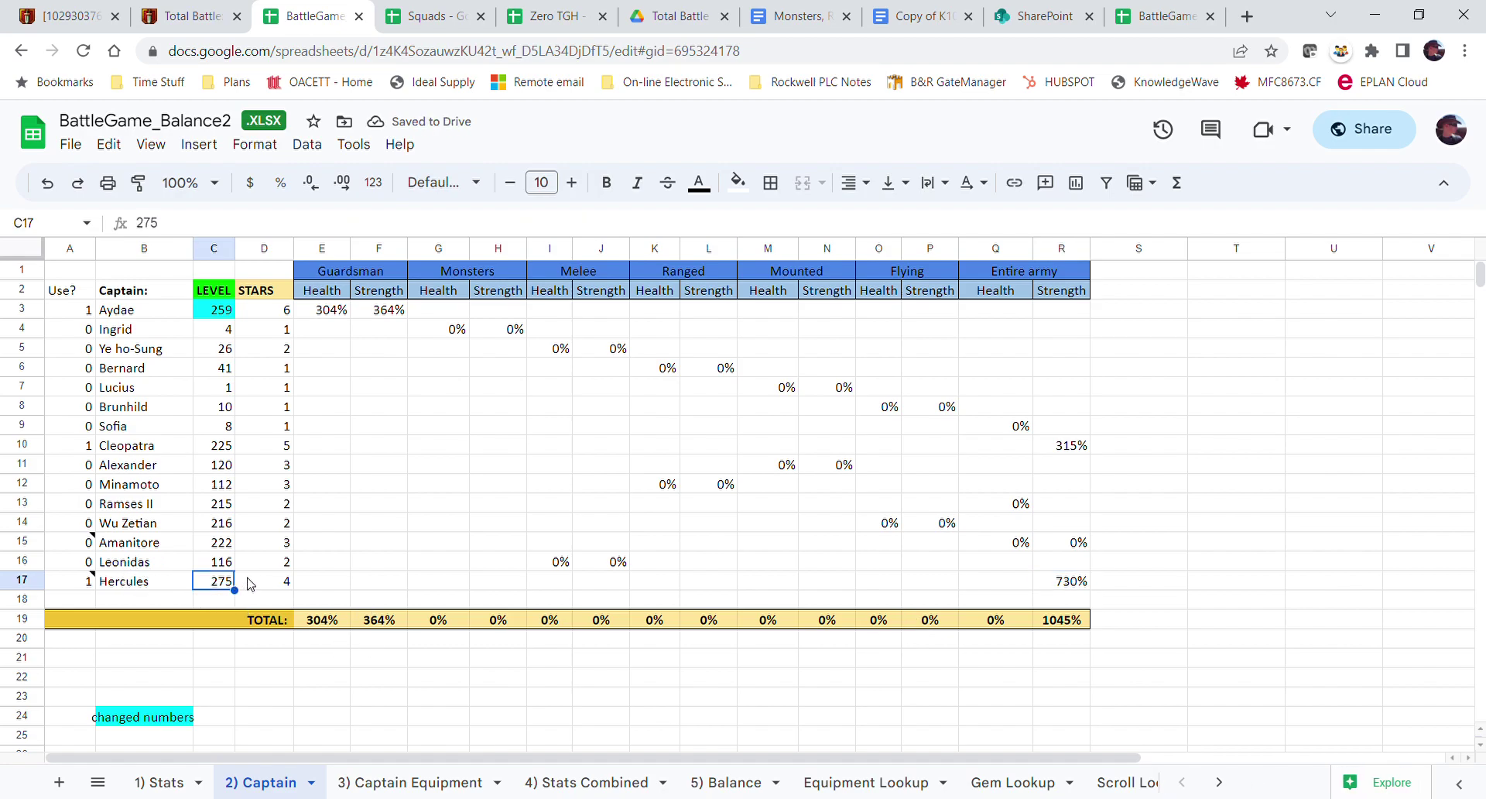
pyautogui.click(249, 584)
pyautogui.click(1060, 580)
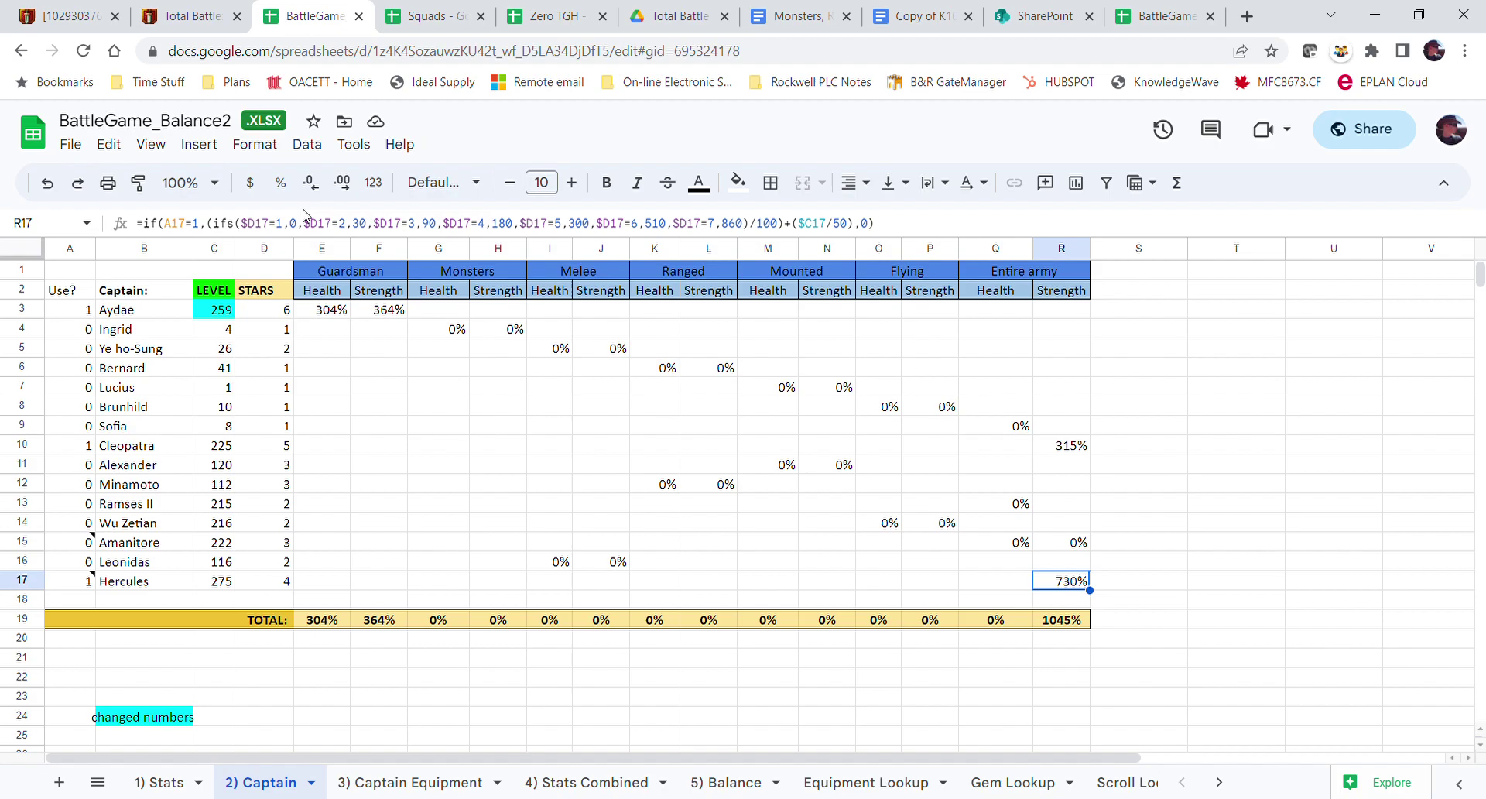
pyautogui.click(921, 226)
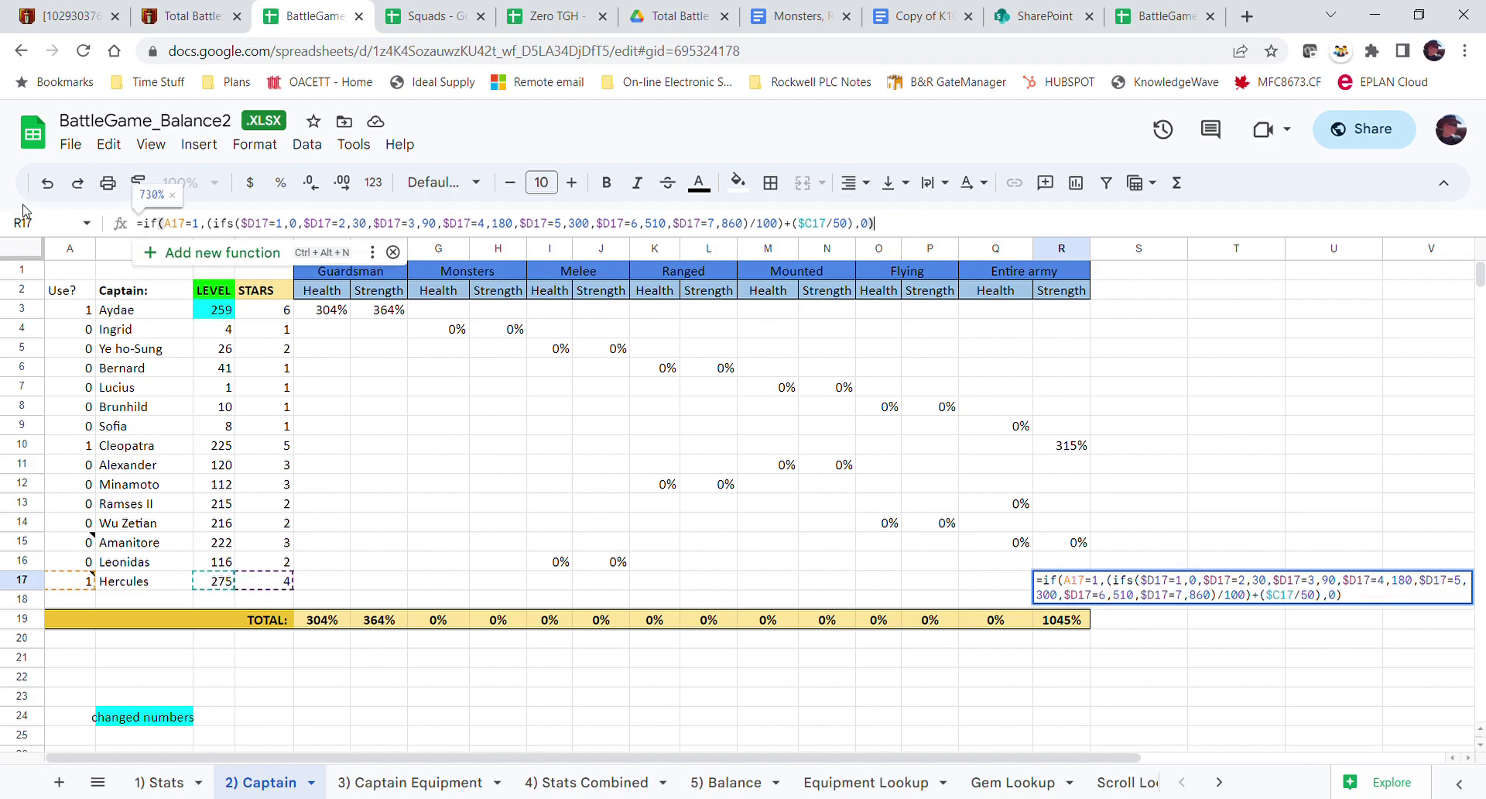
pyautogui.click(1242, 509)
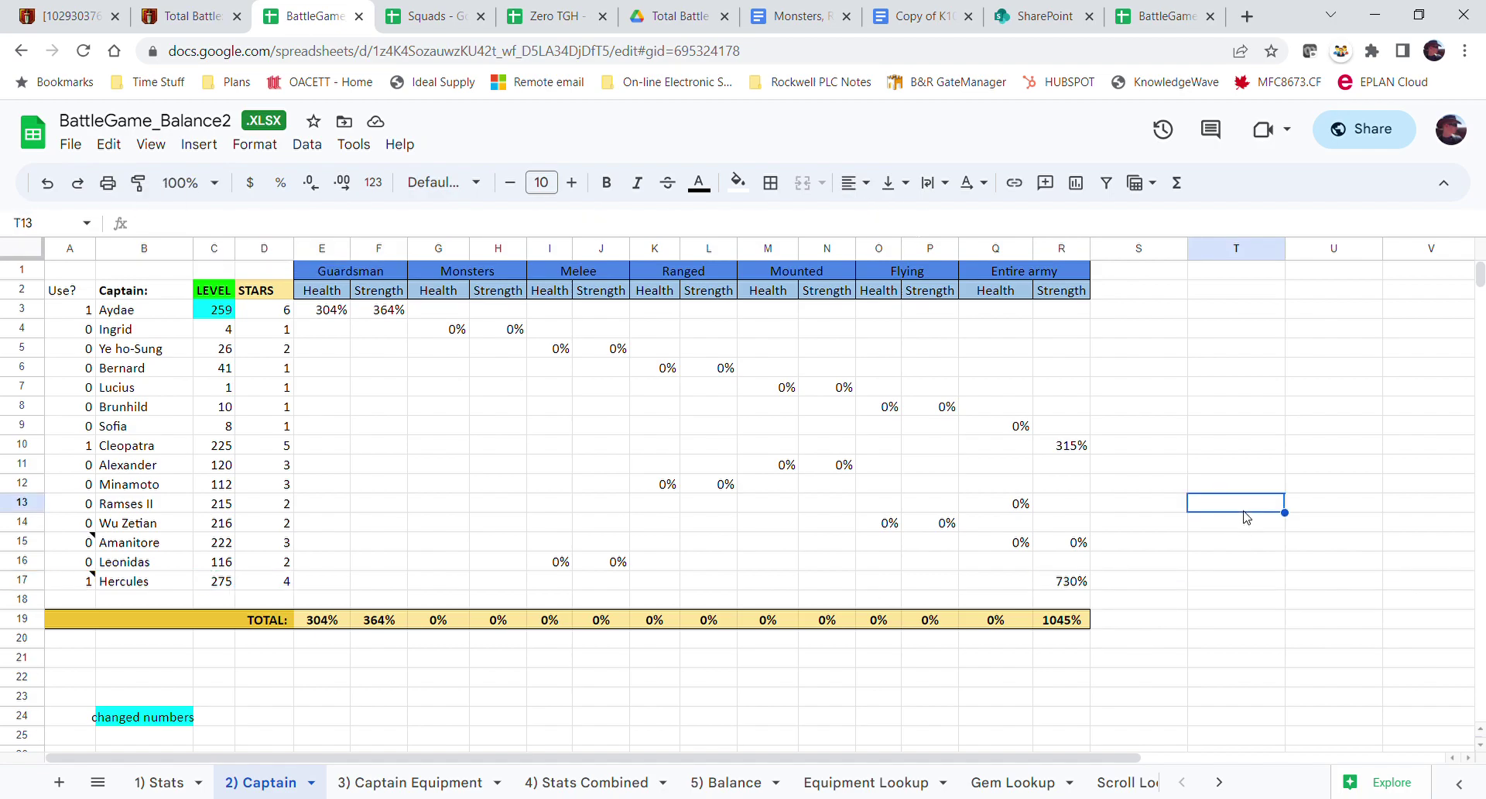
# - Take Hercules and Cleopatra out of use by setting their Use? values to 0
pyautogui.click(68, 310)
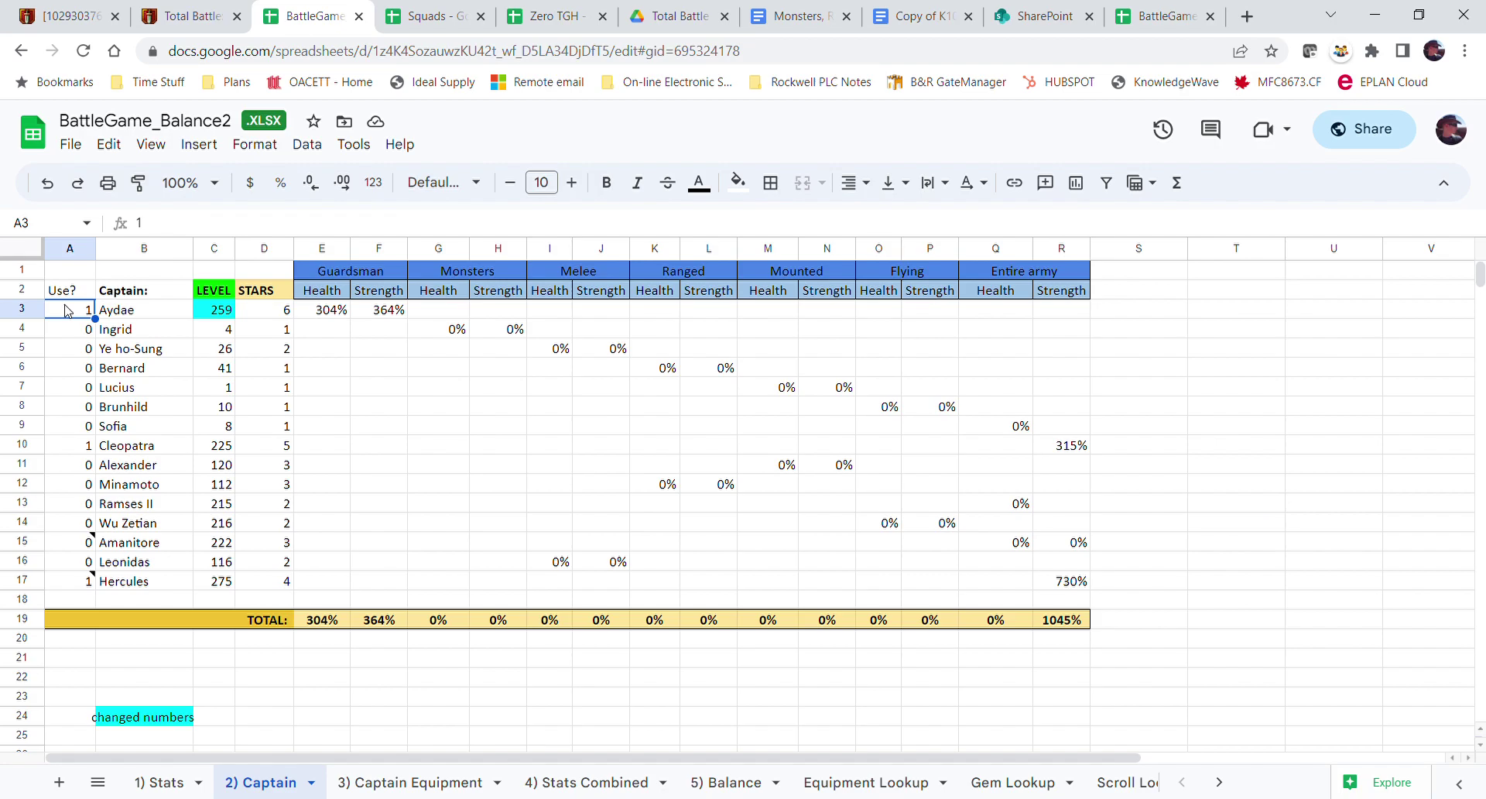
pyautogui.click(76, 588)
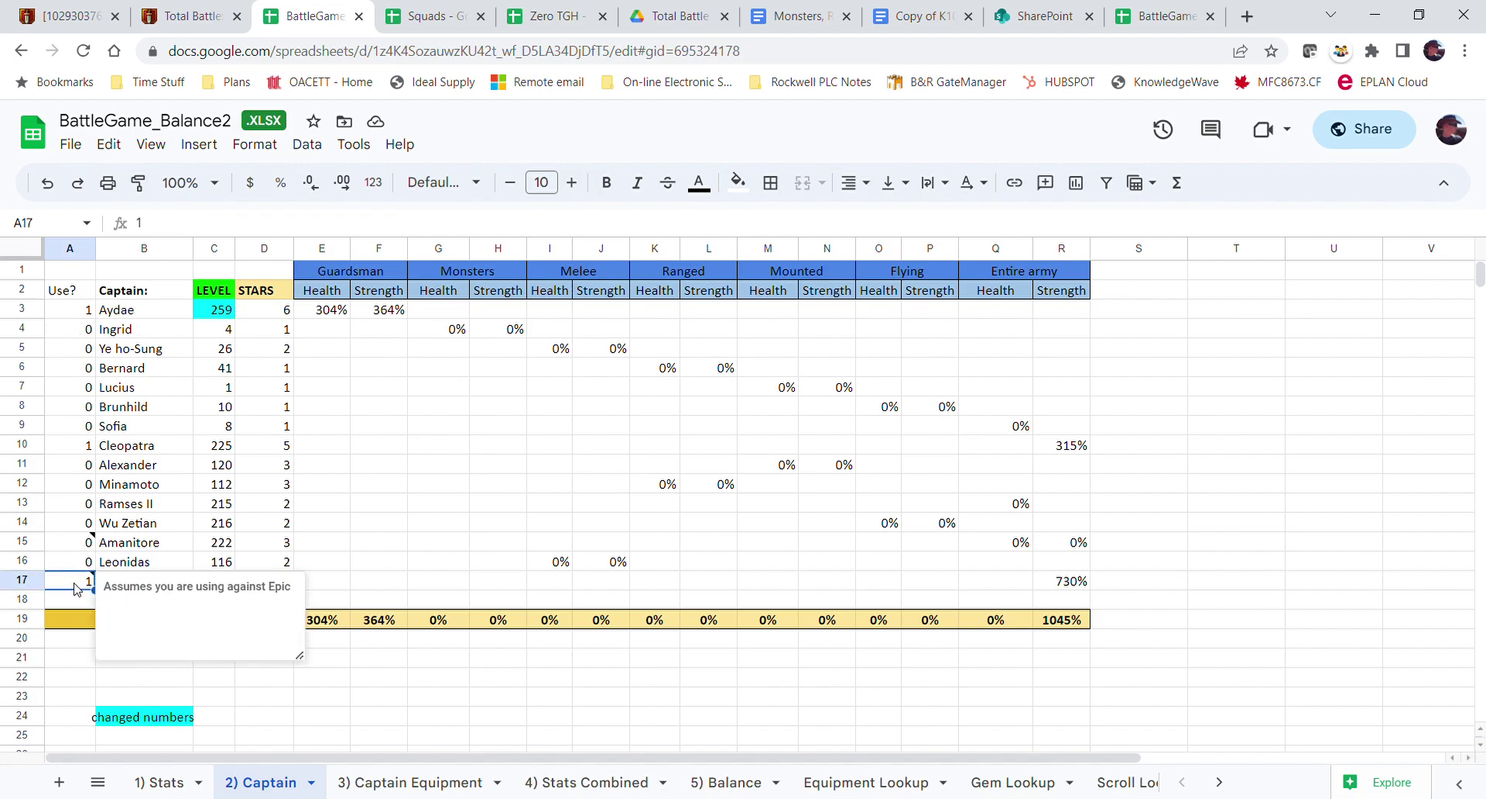
pyautogui.write('0')
pyautogui.click(74, 447)
pyautogui.write('0')
pyautogui.click(62, 367)
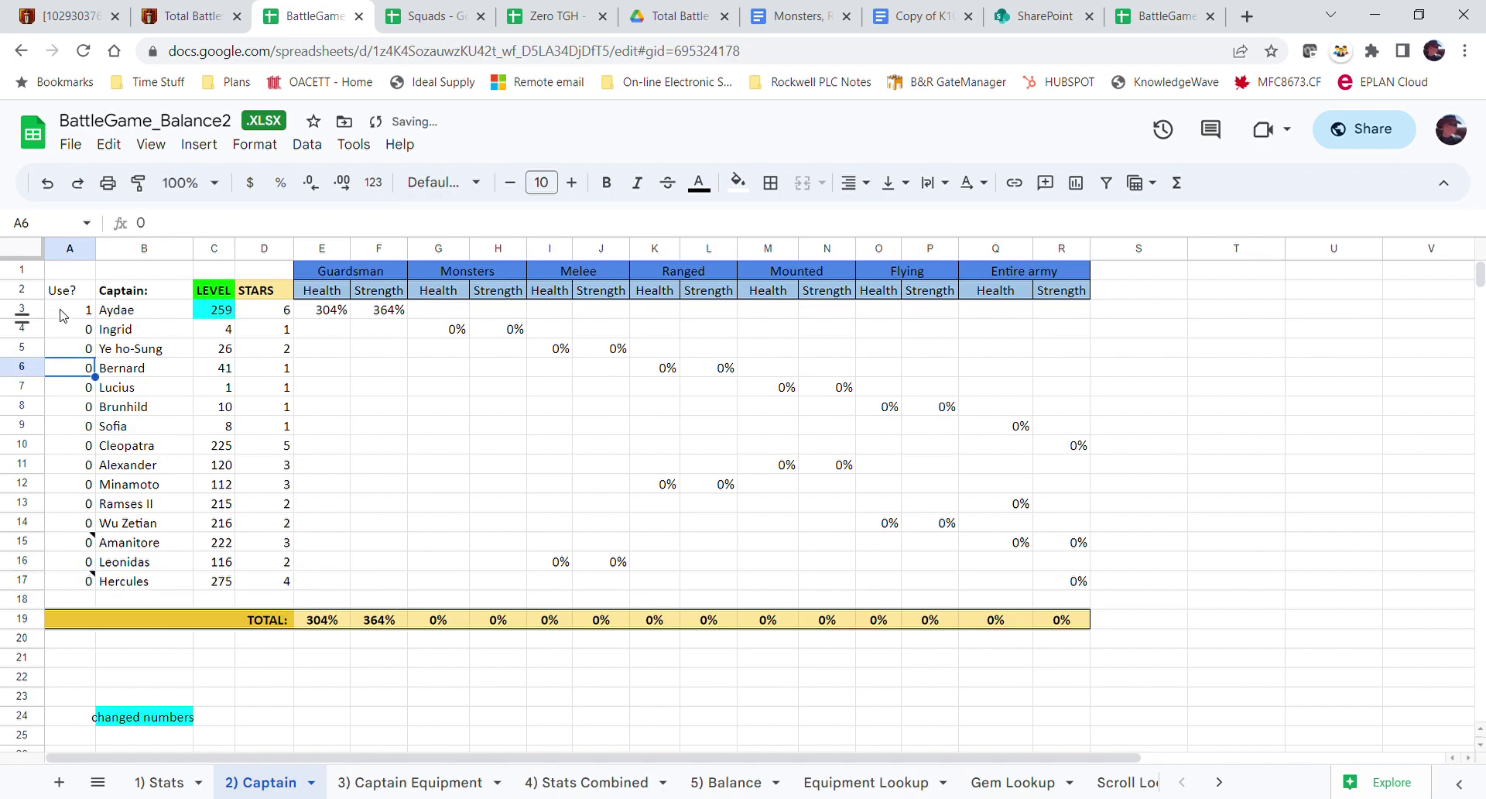
# - Try 7 stars for Aydae to check the Guardsman bonuses, and restore the stars value to 6
pyautogui.click(53, 312)
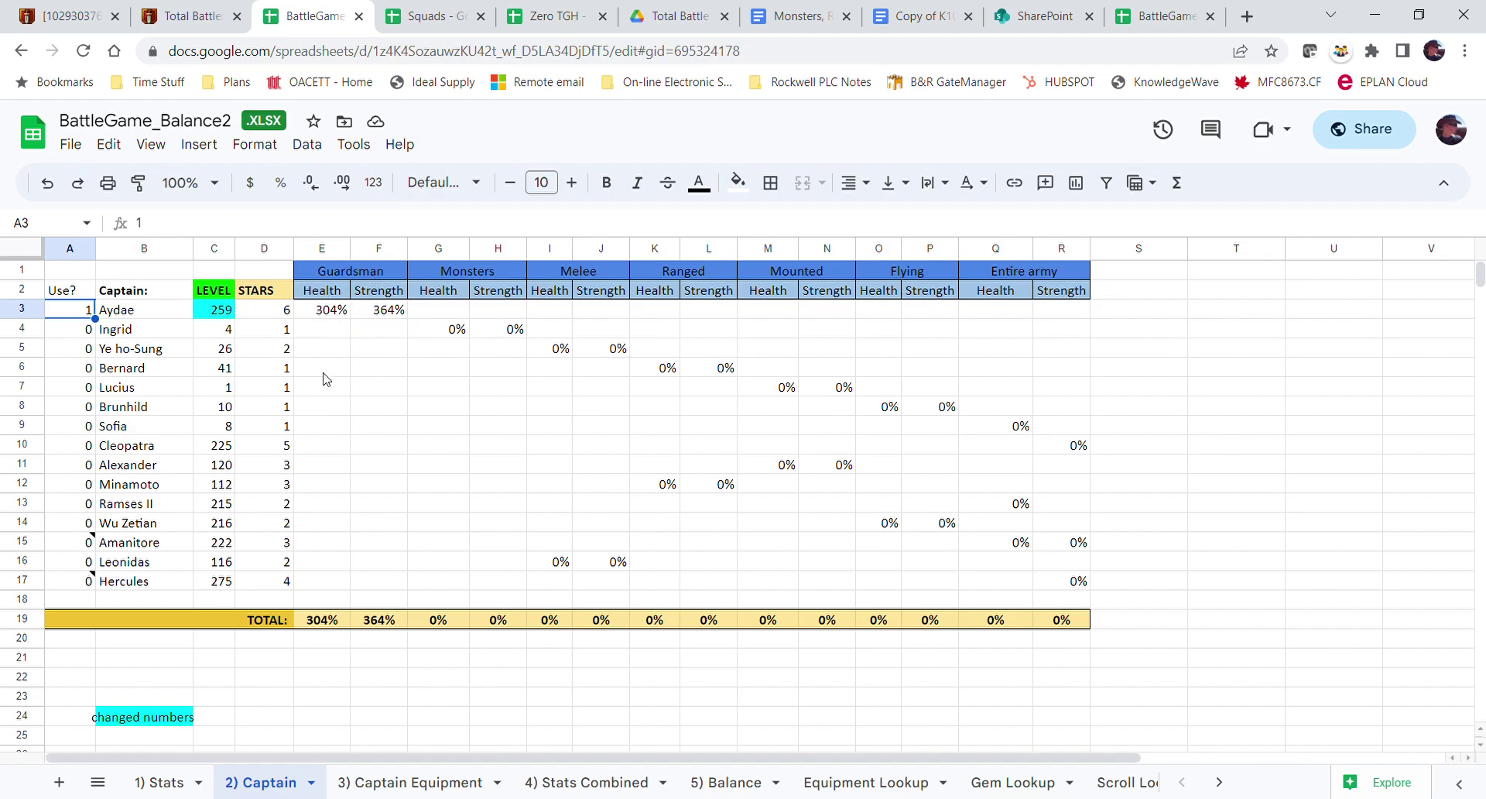
pyautogui.click(269, 313)
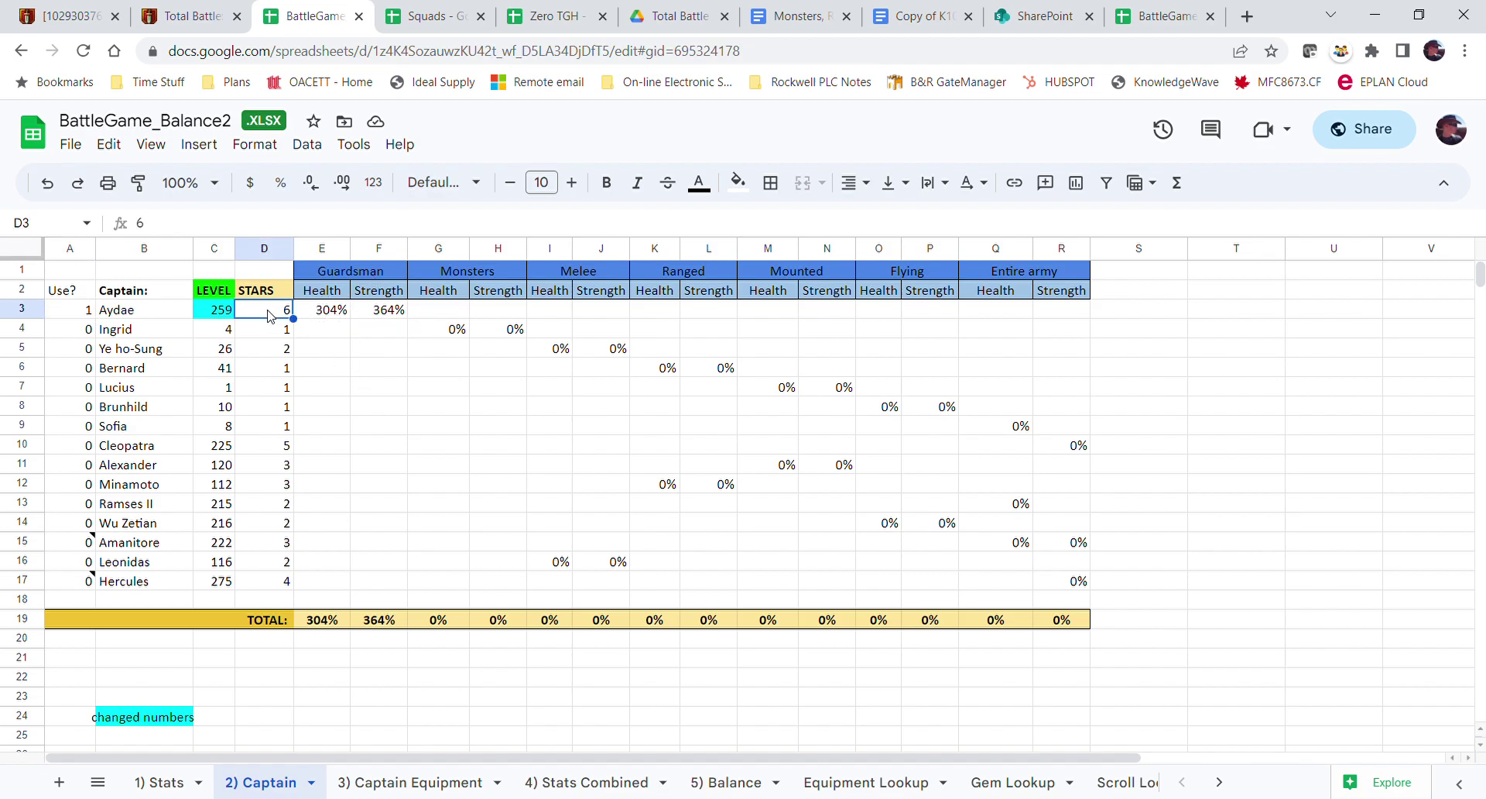
pyautogui.write('7')
pyautogui.click(335, 331)
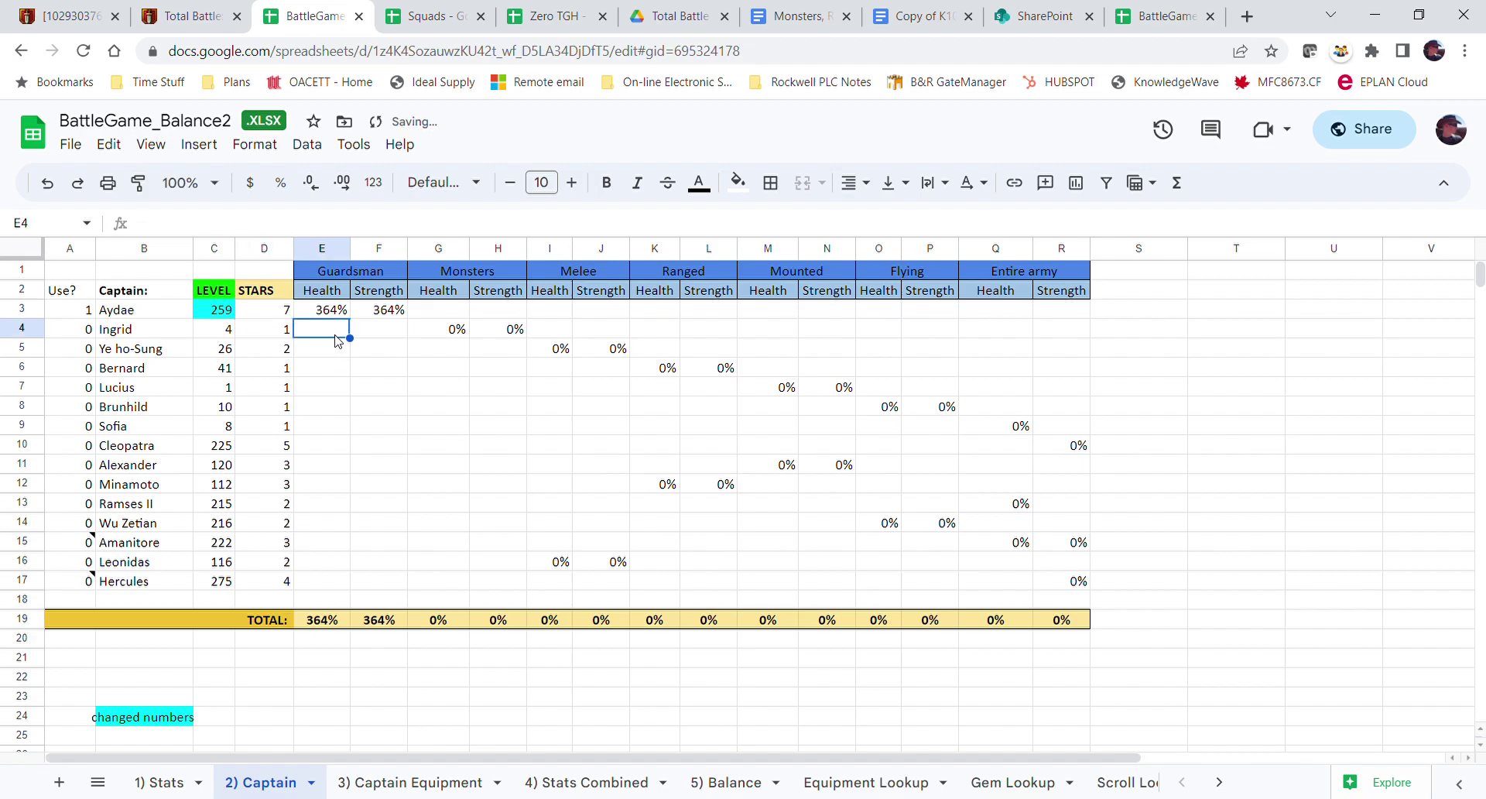
pyautogui.click(263, 313)
pyautogui.write('6')
pyautogui.click(345, 353)
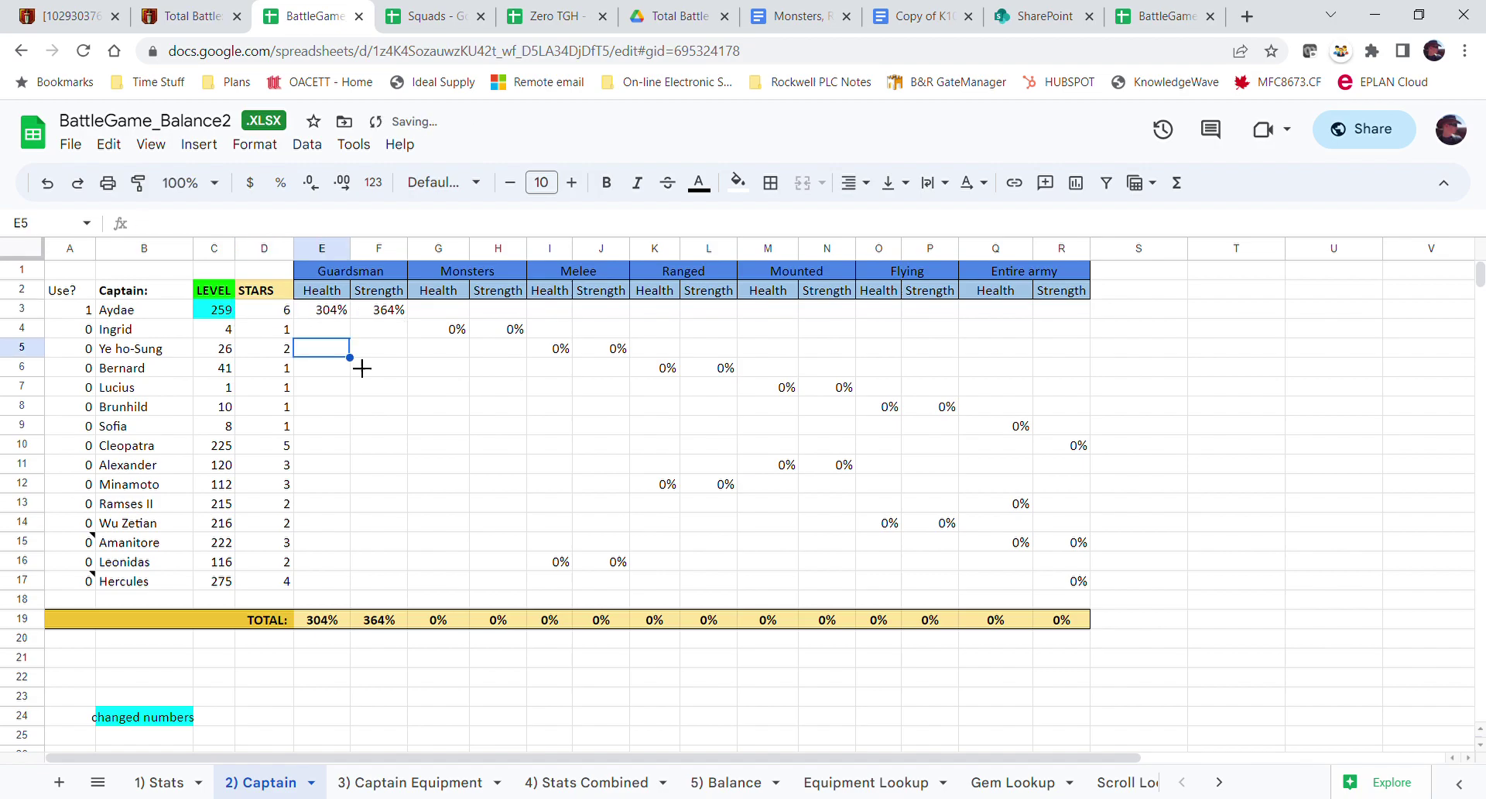
# - Put Hercules and Cleopatra back in use by setting their Use? values to 1
pyautogui.click(77, 579)
pyautogui.write('1')
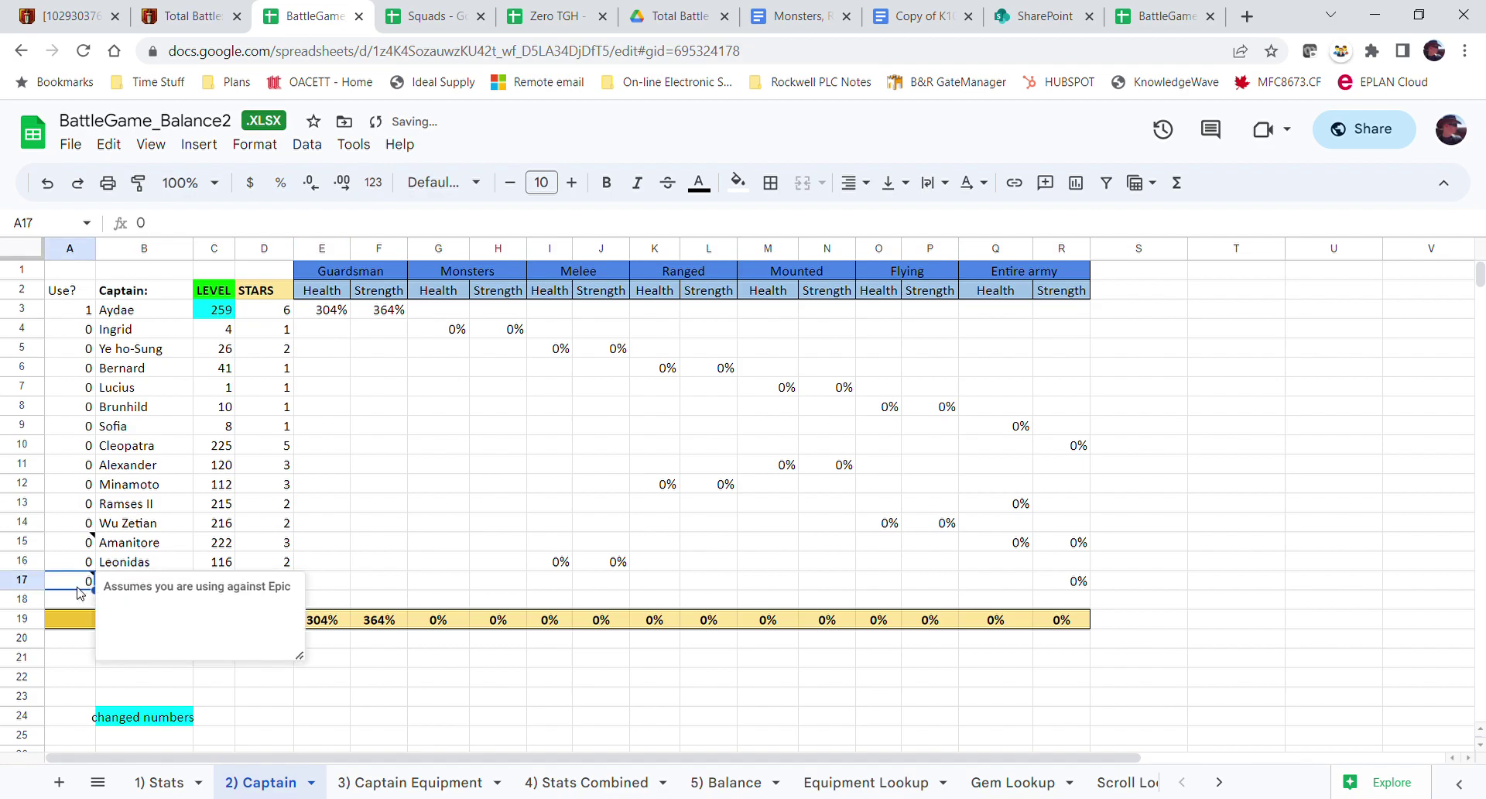
pyautogui.click(78, 444)
pyautogui.write('1')
pyautogui.click(369, 450)
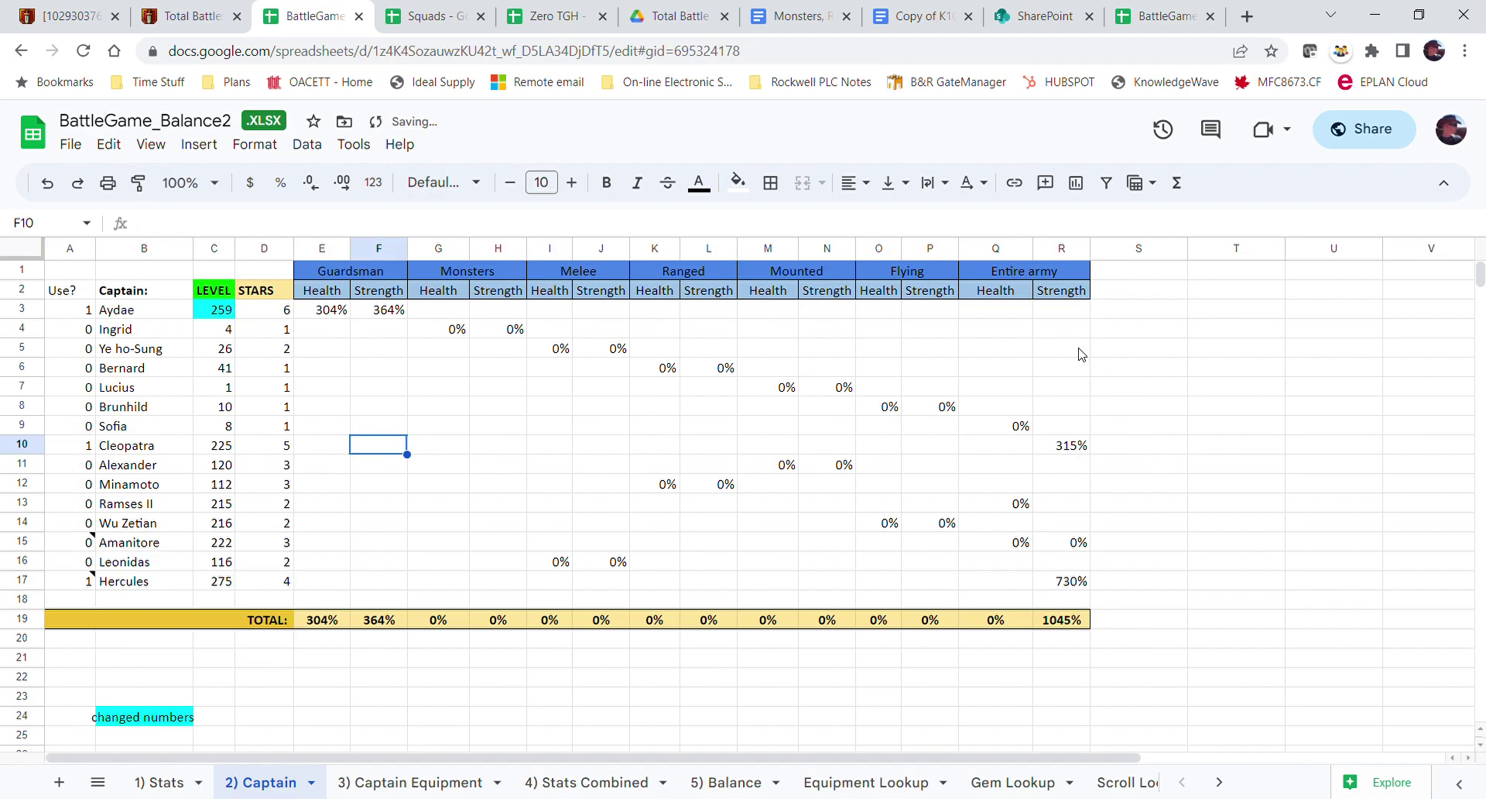
# - Examine the Captain Equipment sheet's slot selections and bonus totals, focusing on Aydae's equipment row
pyautogui.click(430, 782)
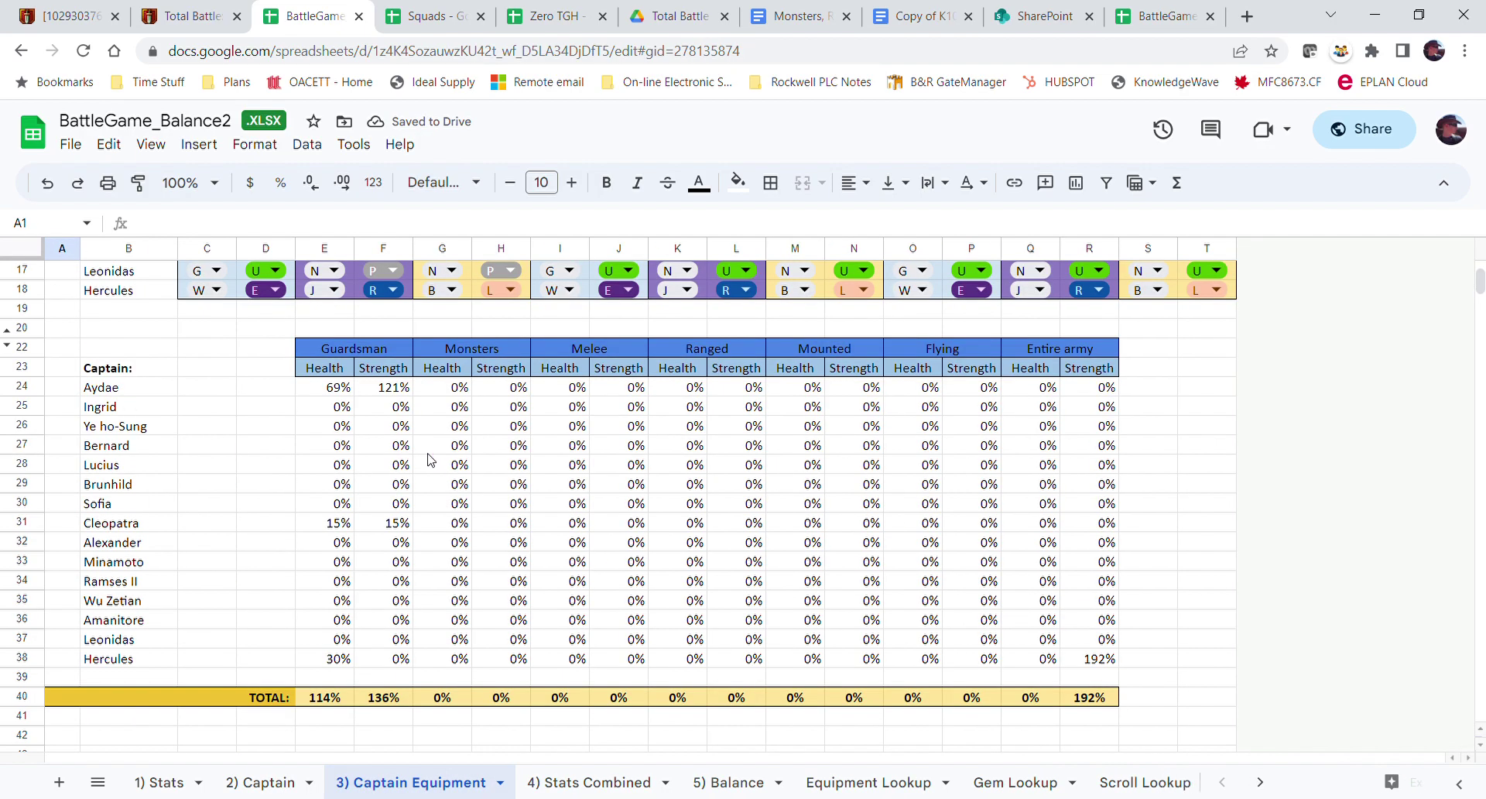
pyautogui.scroll(5, 431, 460)
pyautogui.scroll(-7, 430, 459)
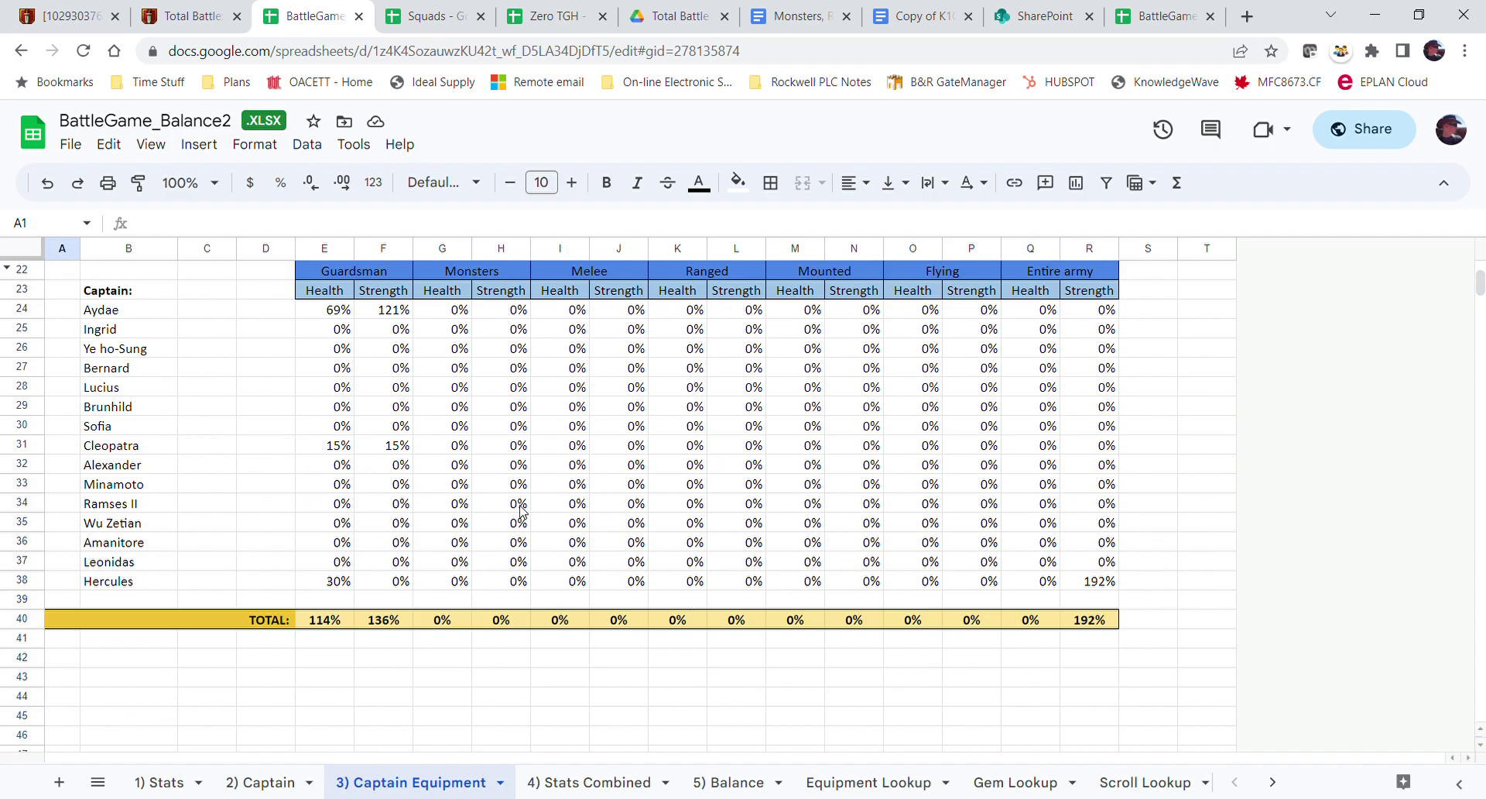
pyautogui.scroll(7, 520, 510)
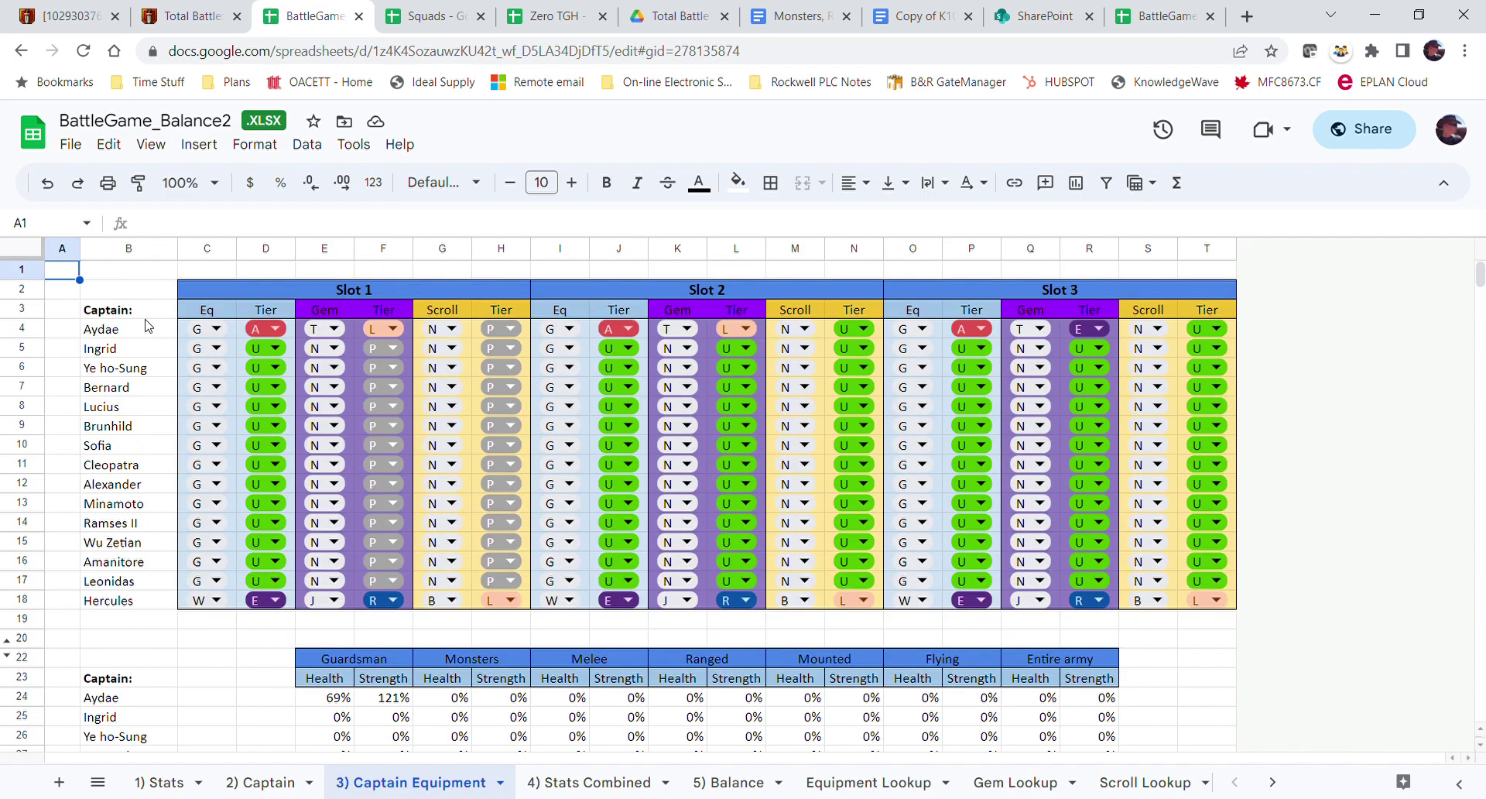
pyautogui.click(142, 335)
pyautogui.click(26, 333)
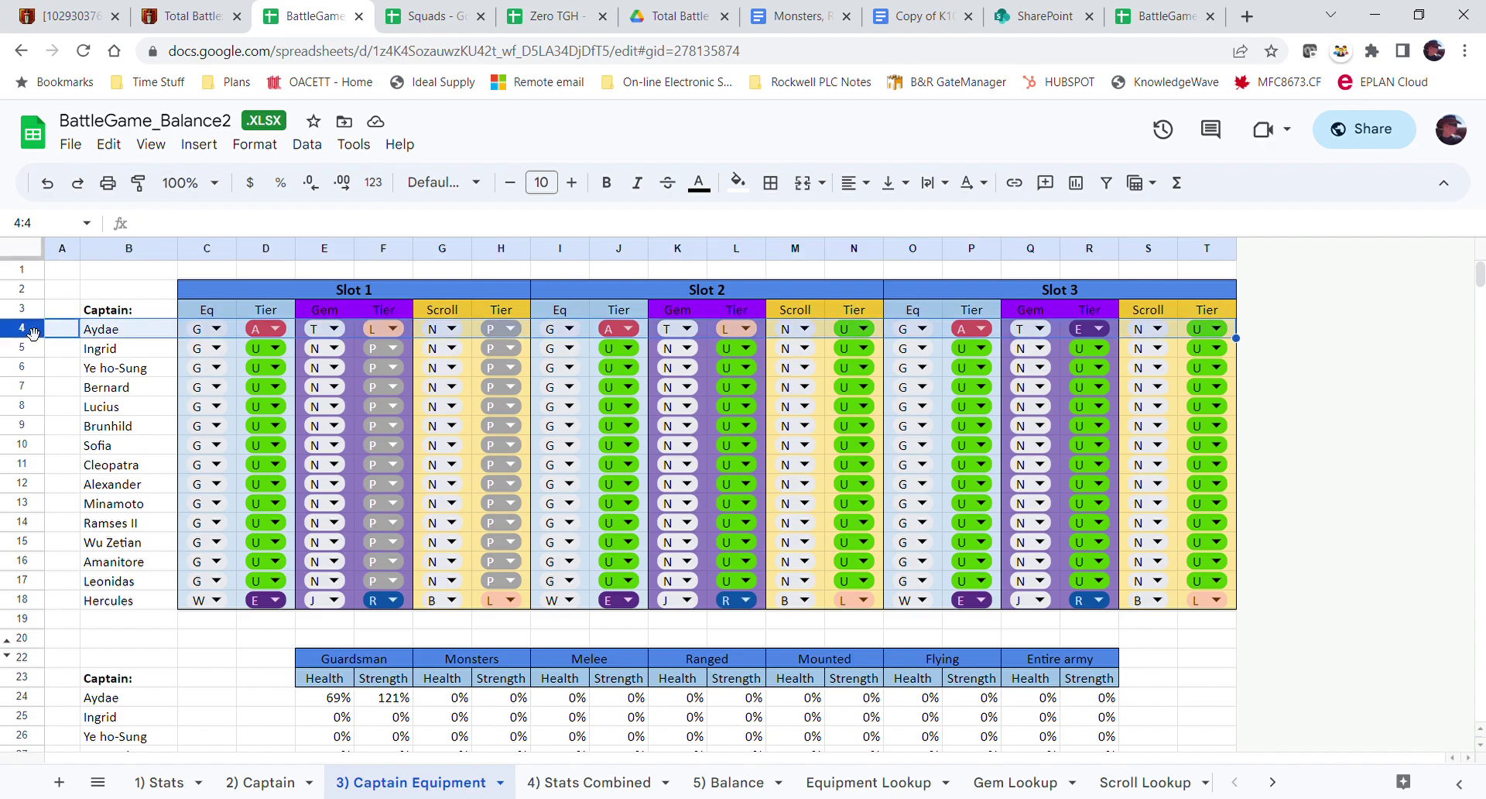
# - Choose Guardsman Courage as Aydae's Slot 1 equipment with the Ascendant tier
pyautogui.click(229, 333)
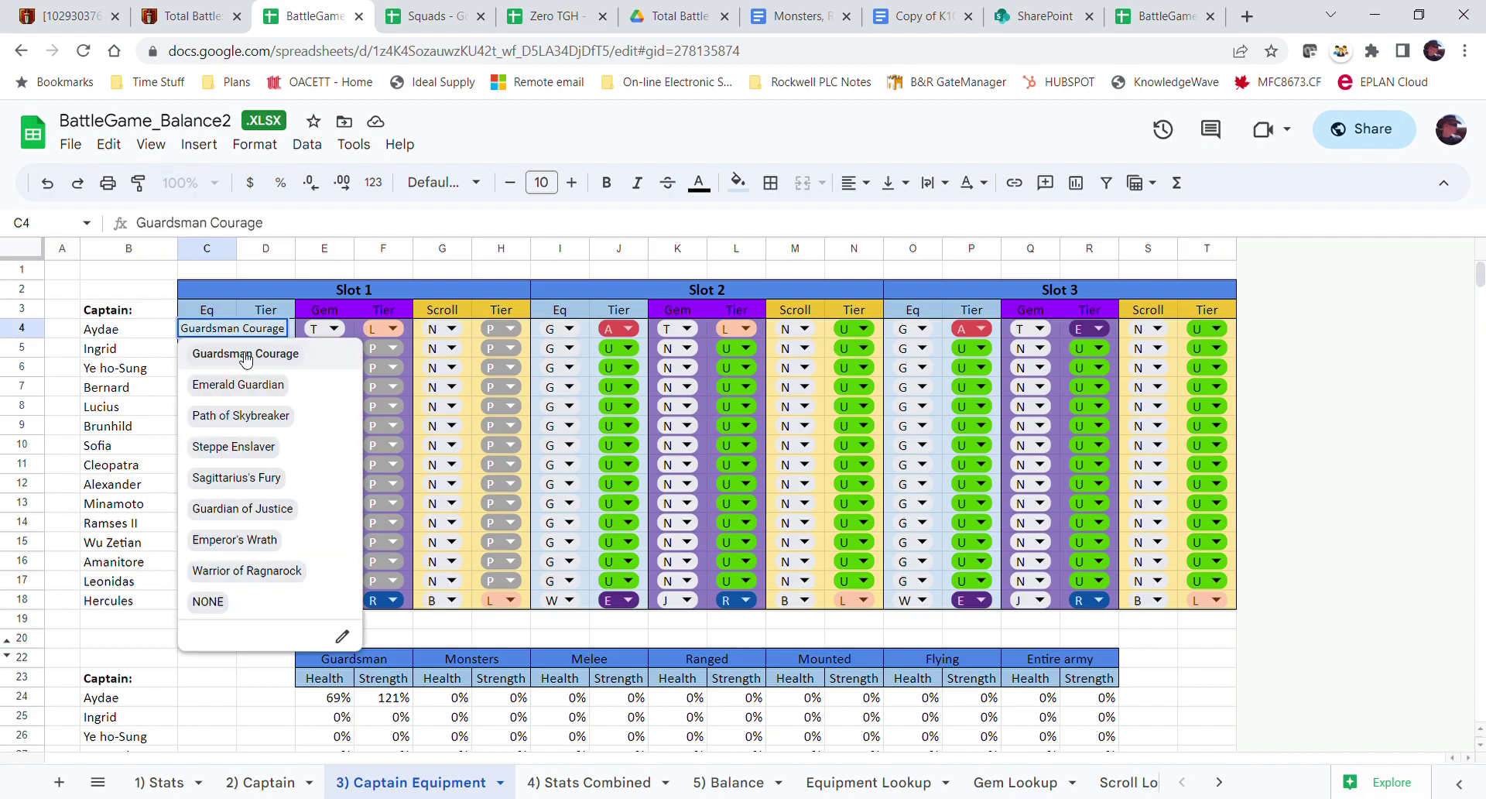
pyautogui.click(246, 354)
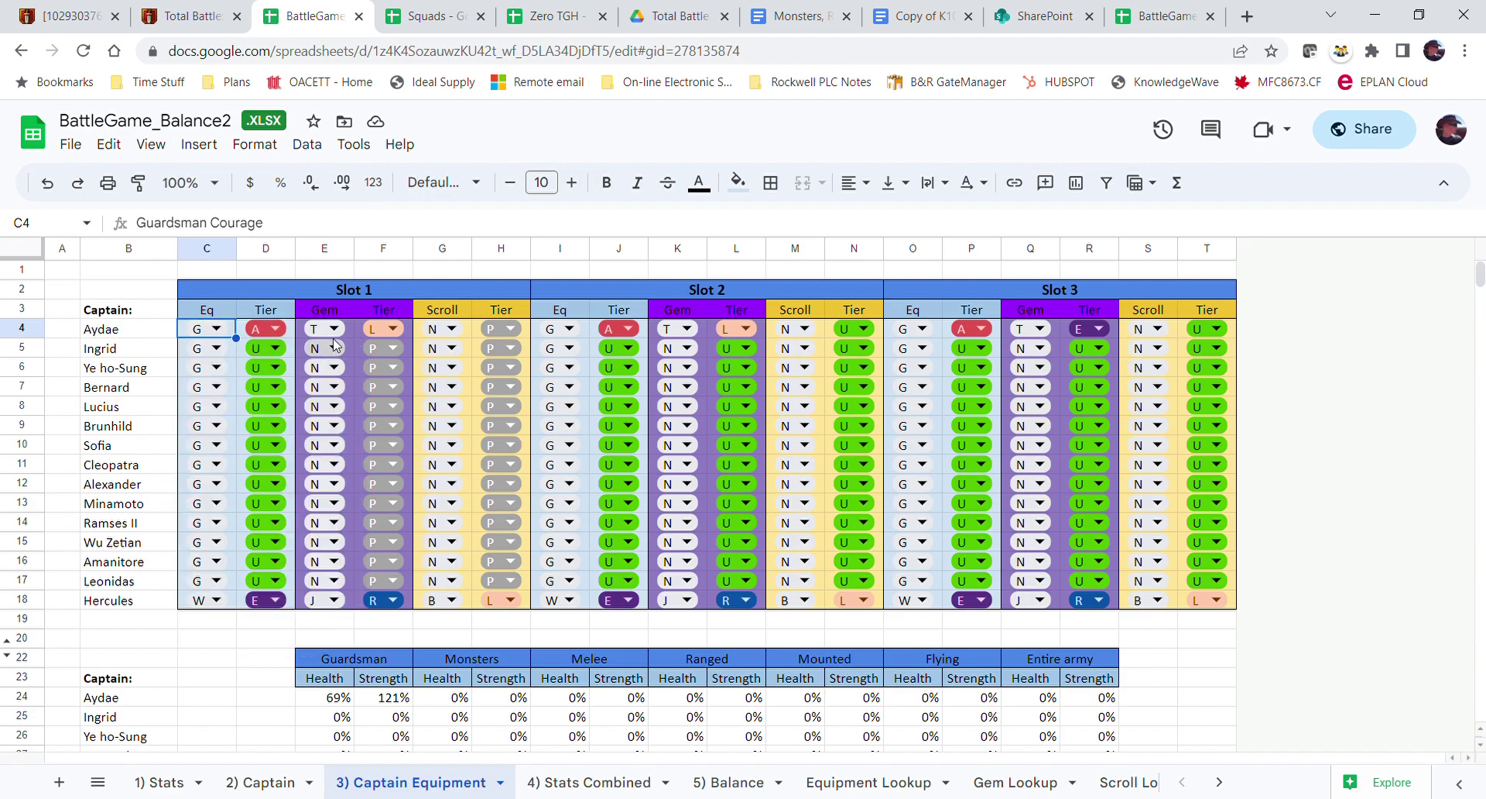
pyautogui.click(271, 329)
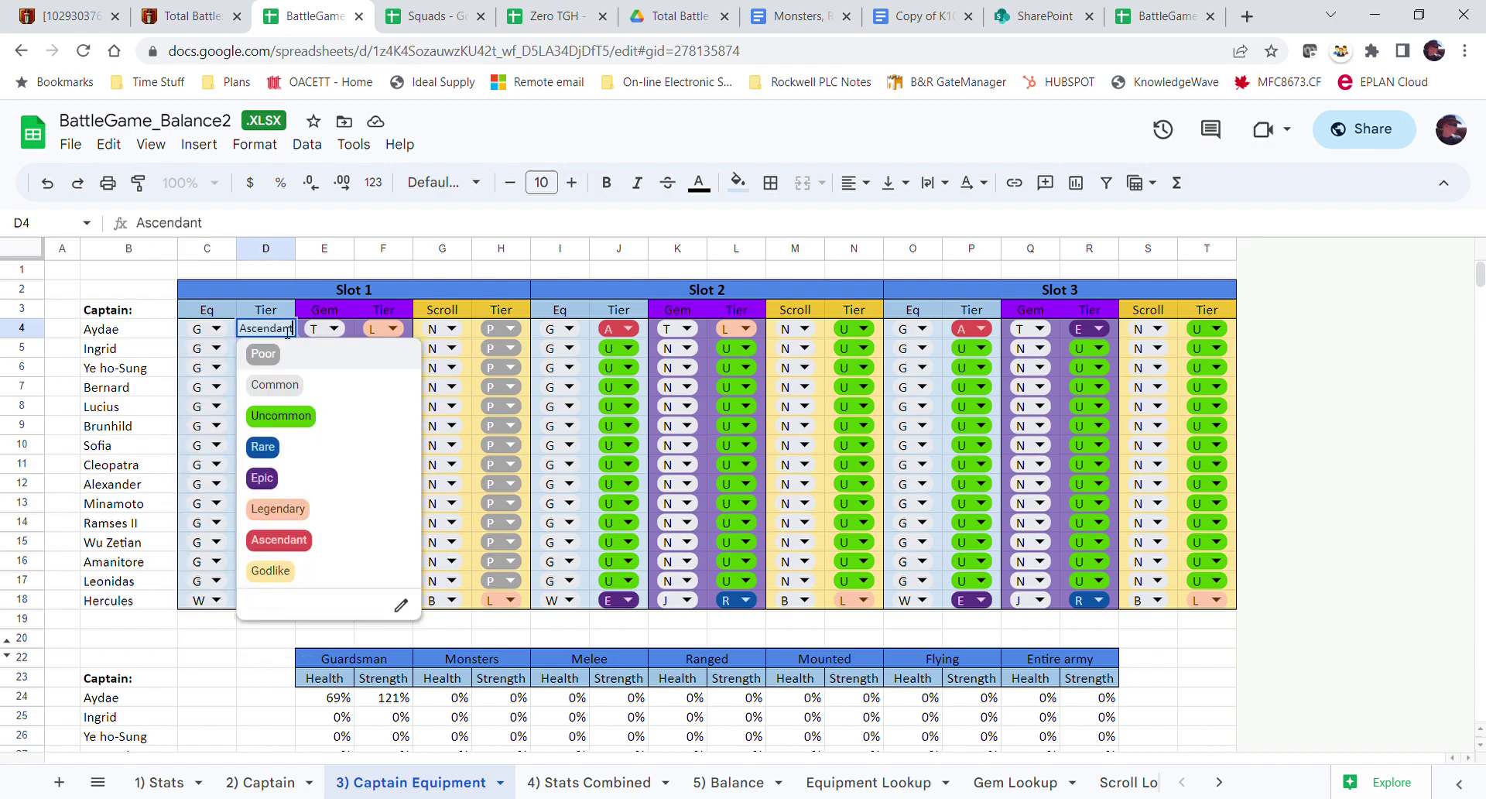
pyautogui.click(295, 548)
# - Choose a Tourmaline gem with the Legendary tier and NONE for the scroll in Aydae's Slot 1
pyautogui.click(345, 328)
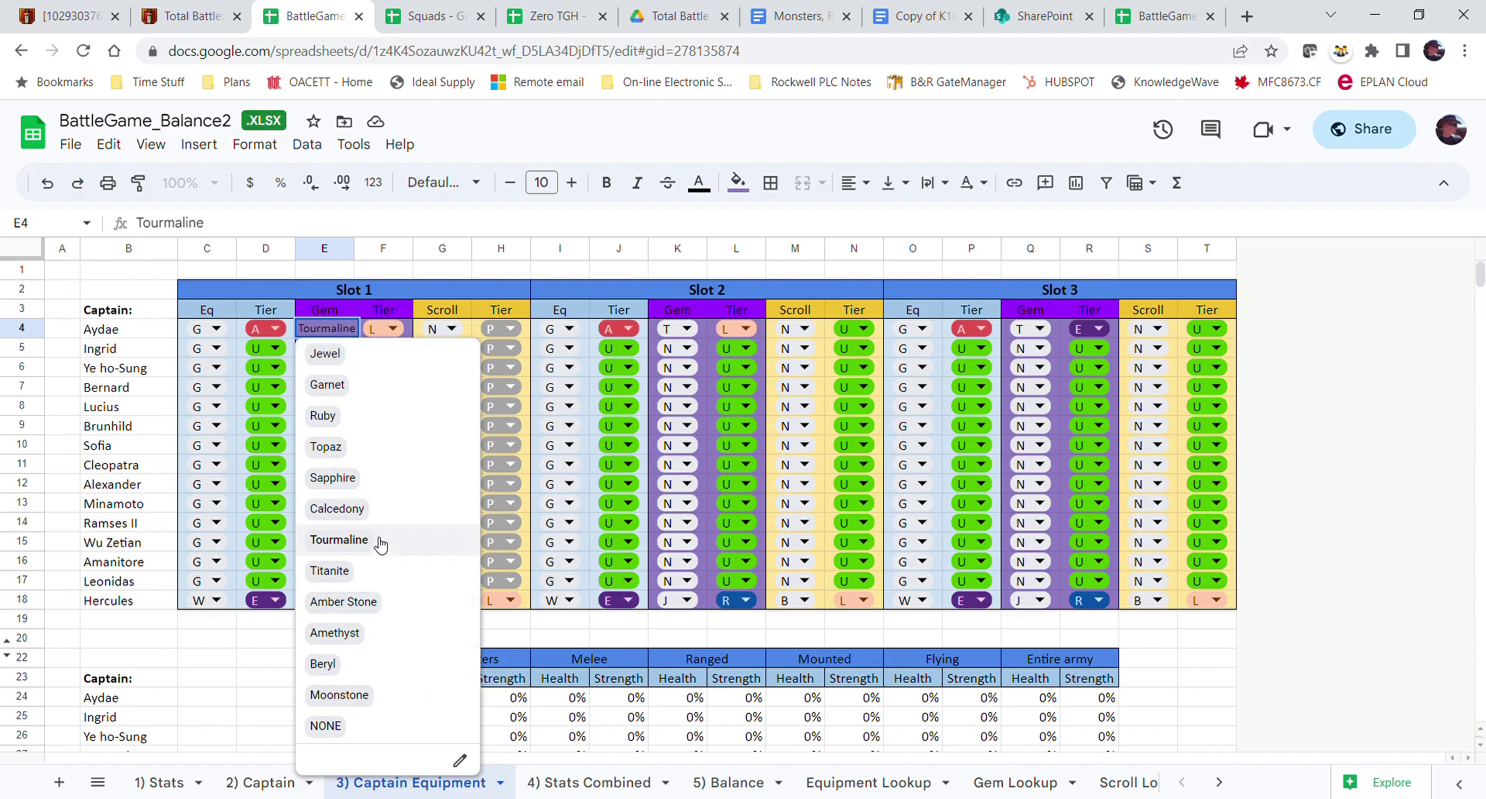
pyautogui.click(339, 540)
pyautogui.click(384, 328)
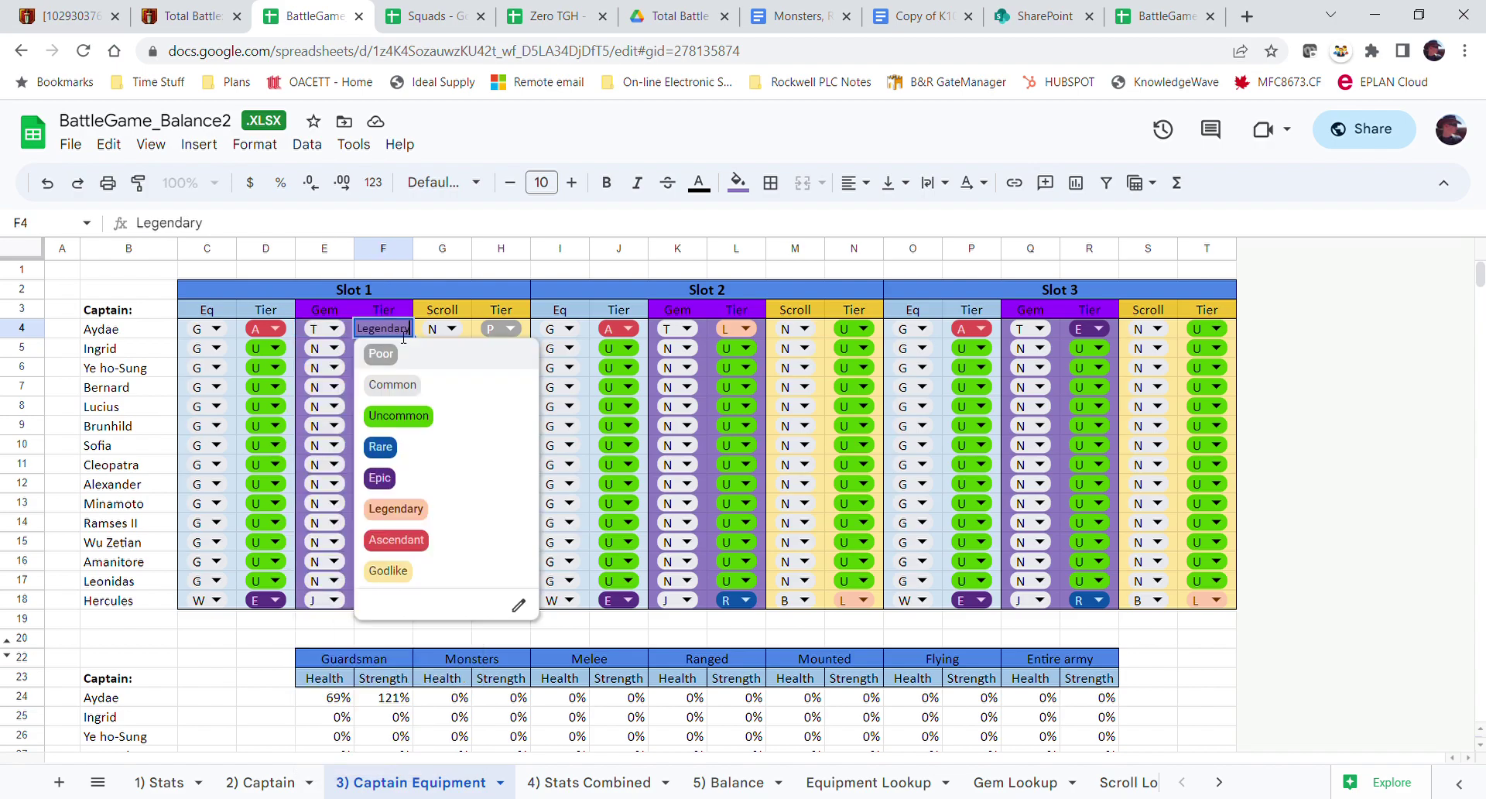
pyautogui.click(418, 511)
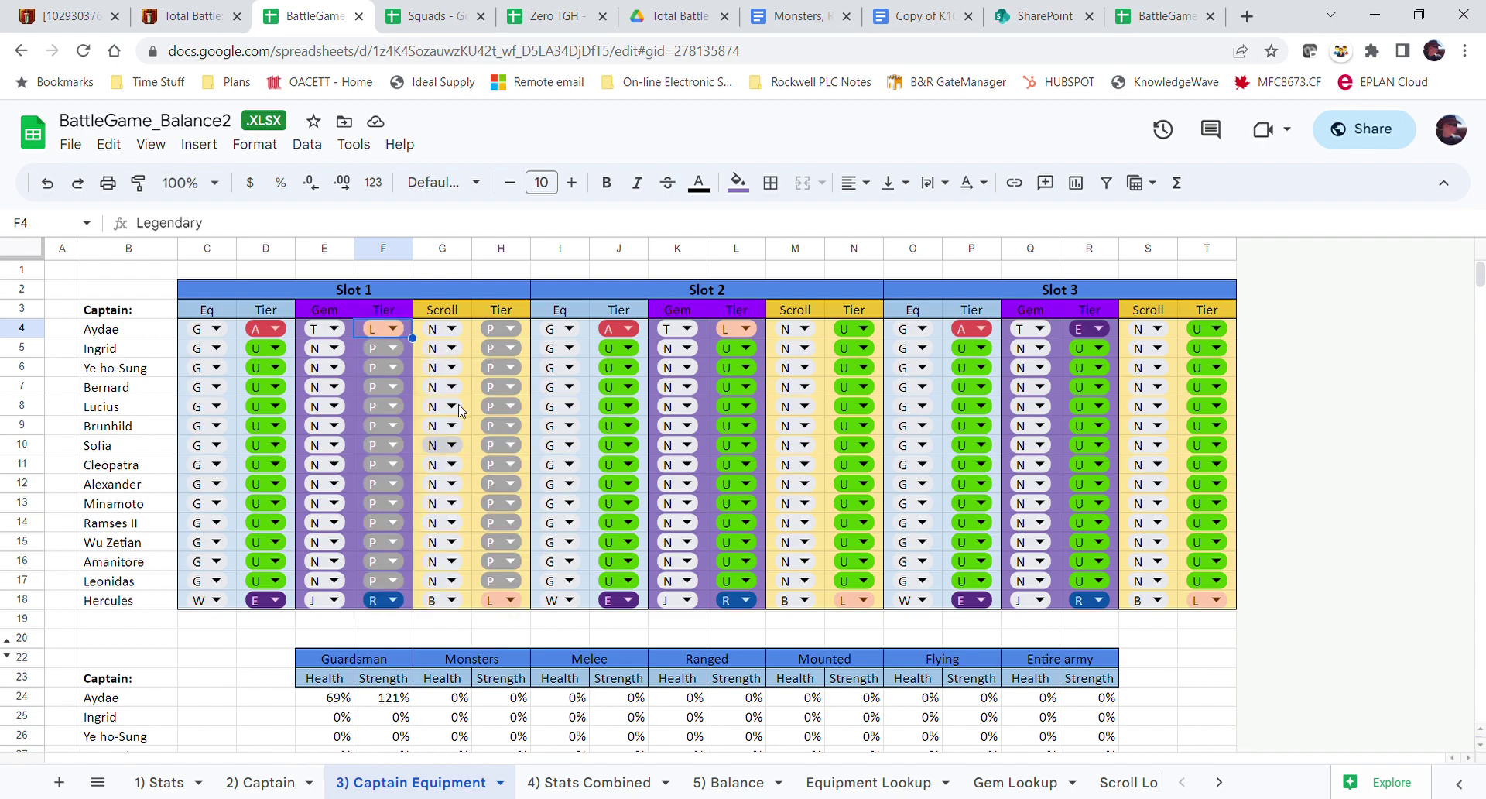
pyautogui.click(445, 328)
pyautogui.click(438, 726)
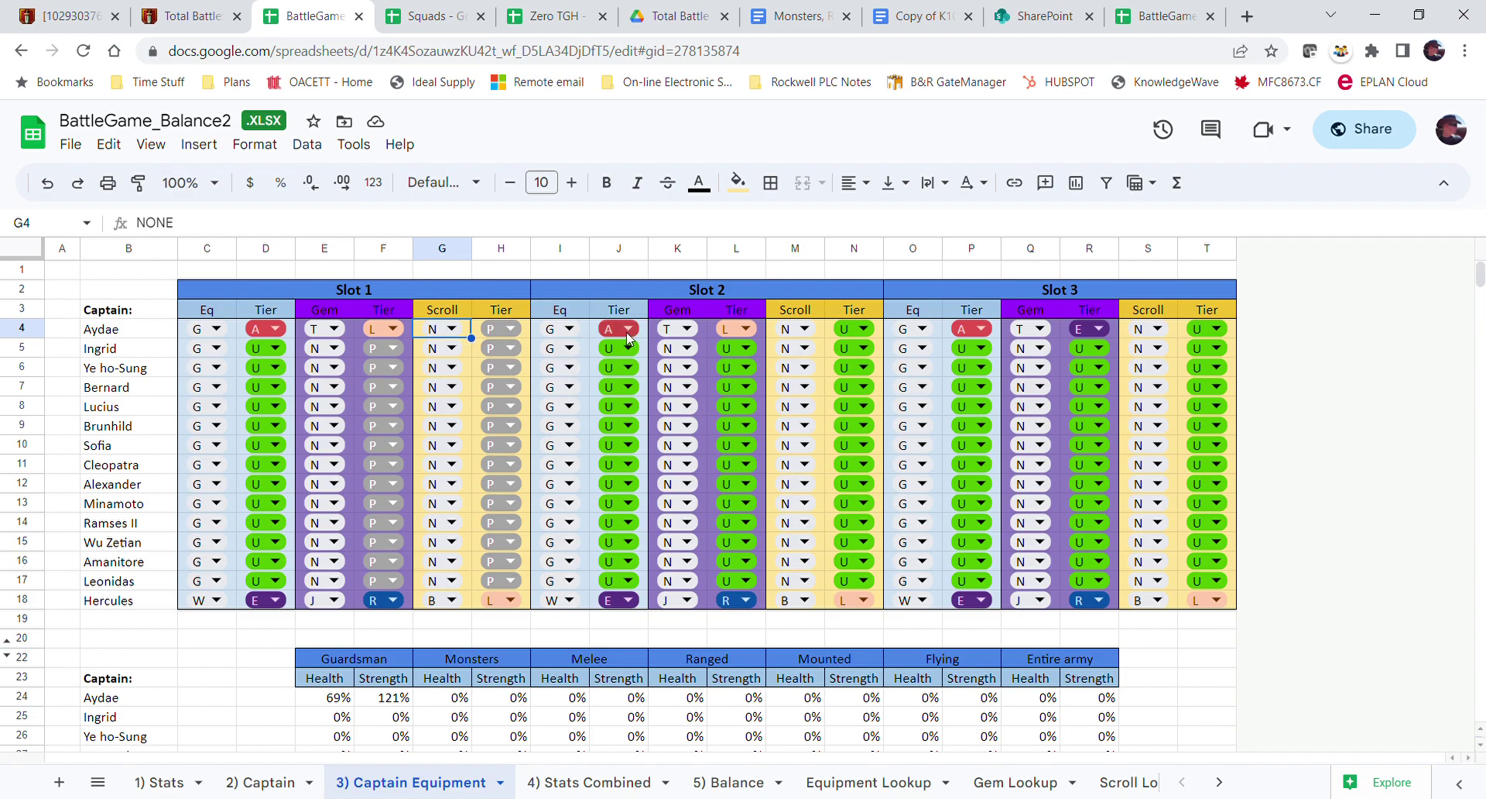
# - Choose Tourmaline as the gem in Aydae's Slot 2 equipment
pyautogui.click(832, 298)
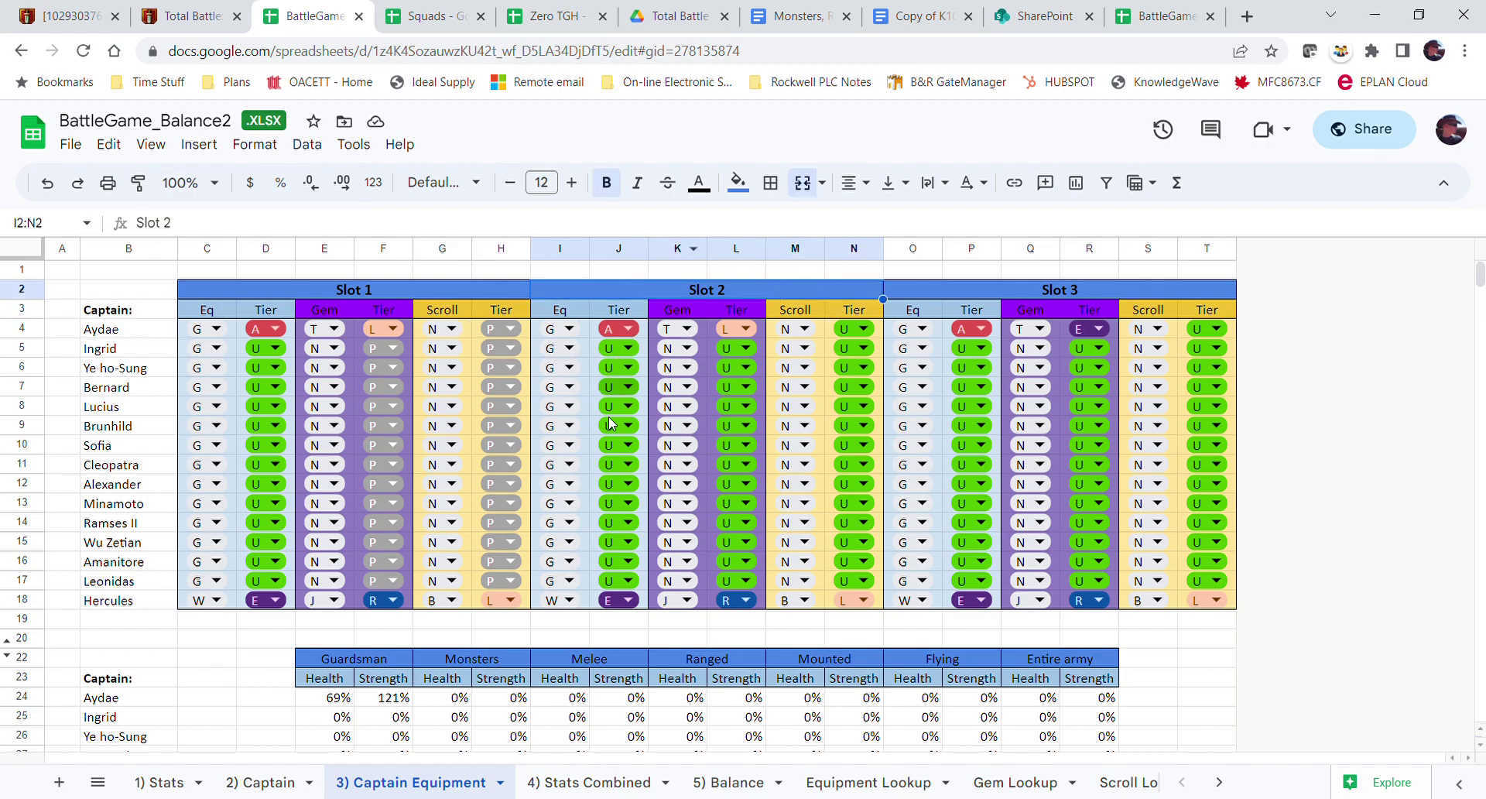
pyautogui.click(580, 327)
pyautogui.click(629, 269)
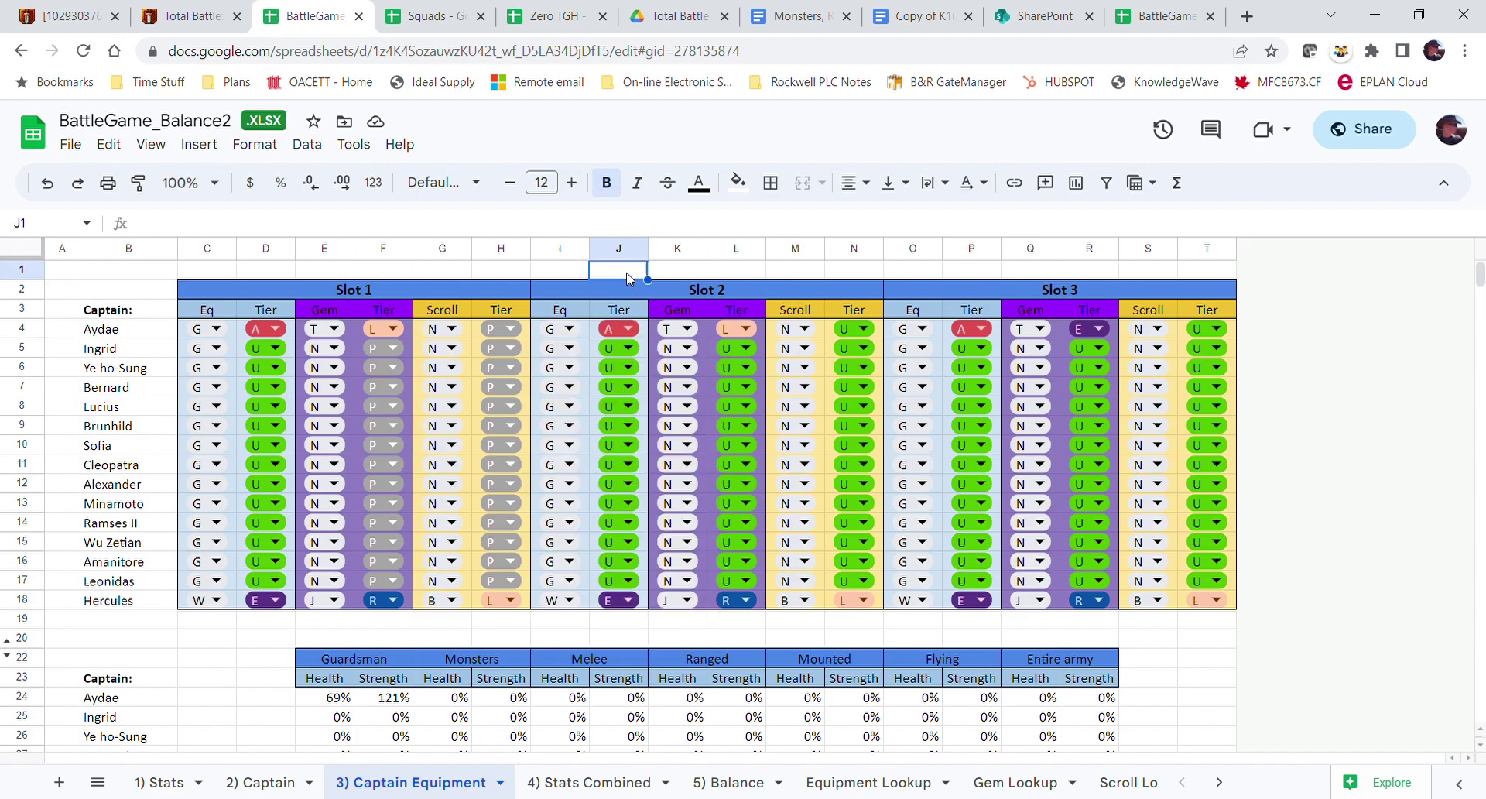
pyautogui.click(691, 329)
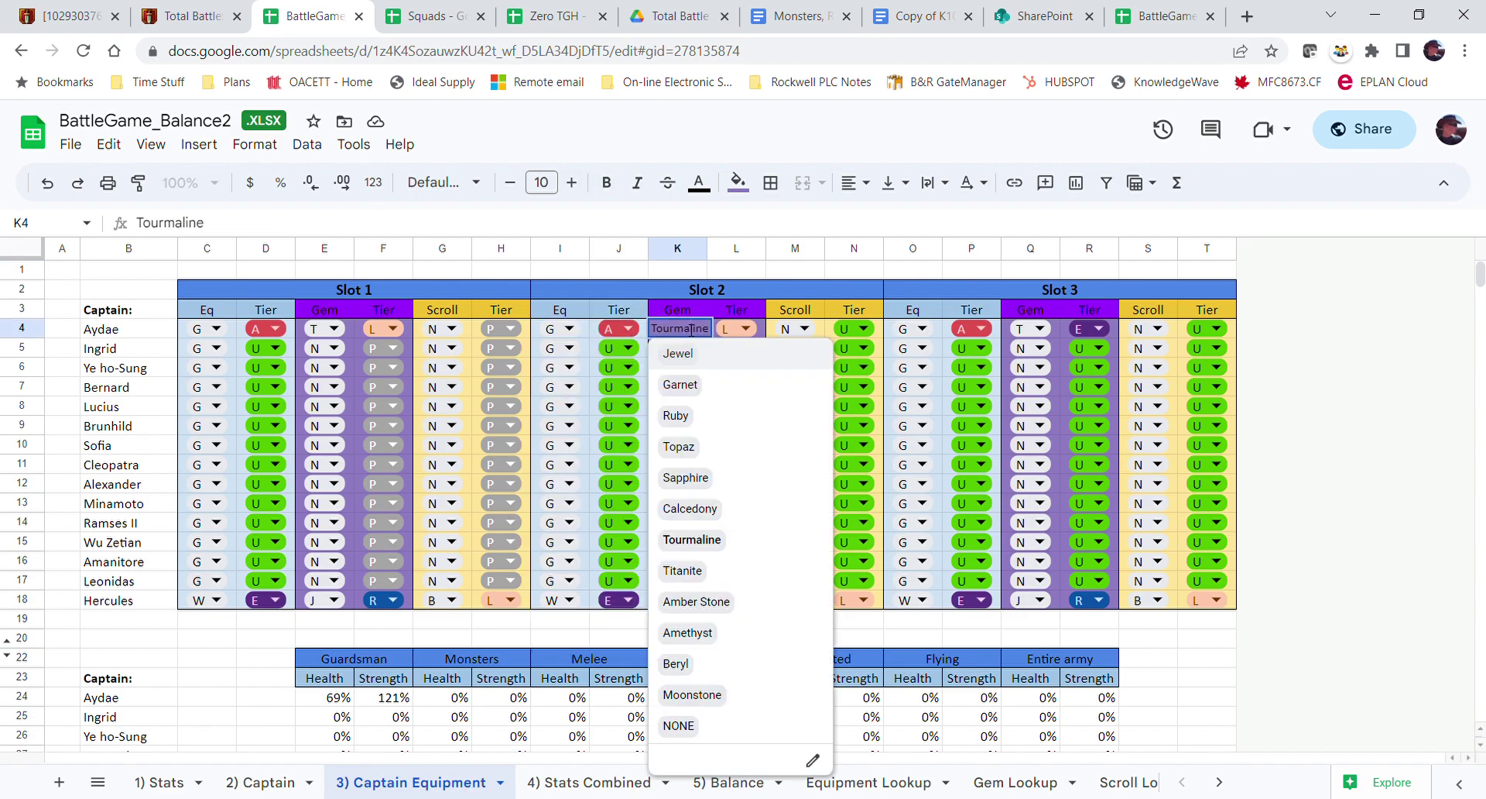
pyautogui.click(691, 540)
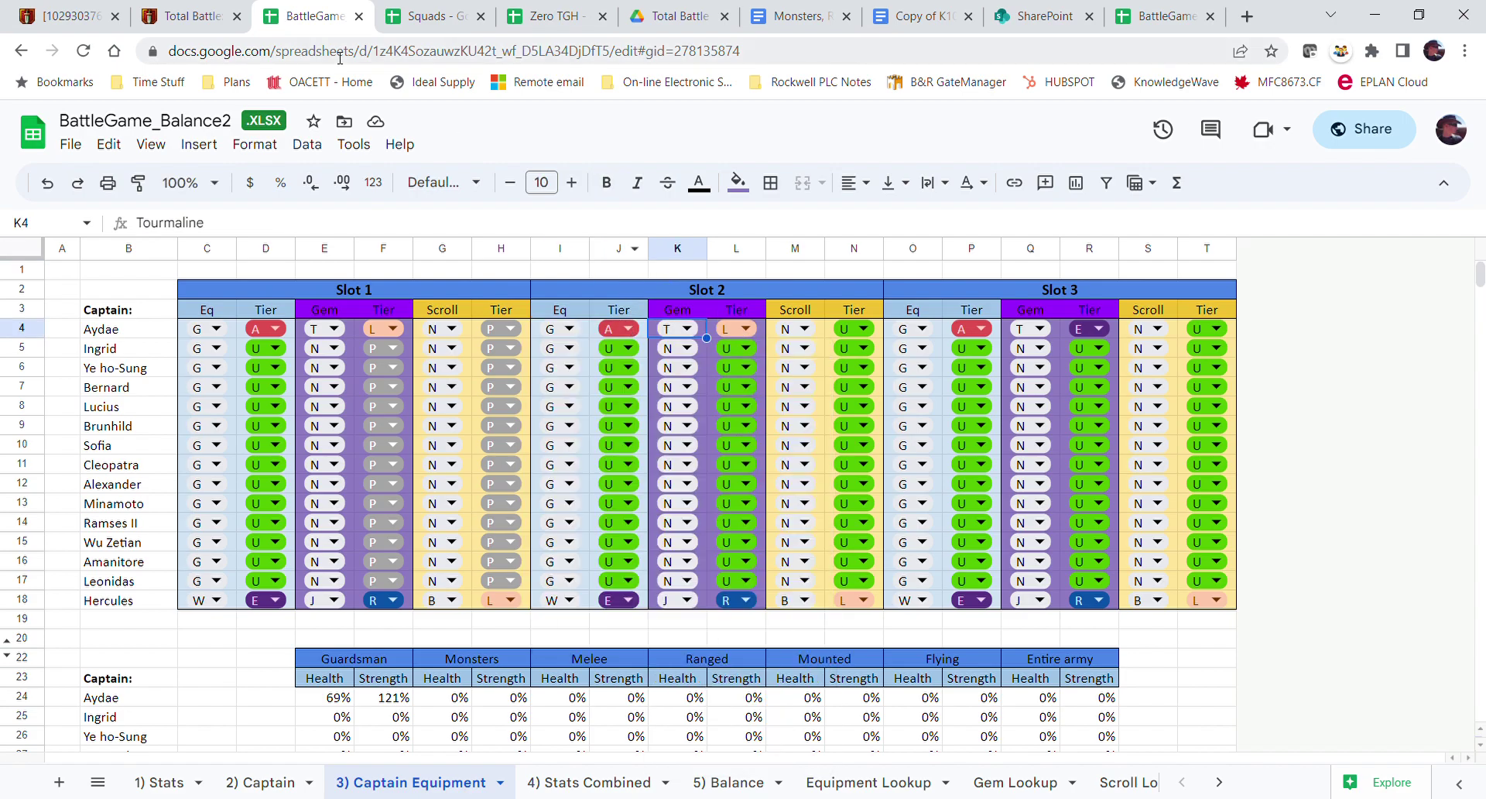
# - Switch to the Total Battle game, close the tournaments window and open Aydae's information from the captains list
pyautogui.click(190, 15)
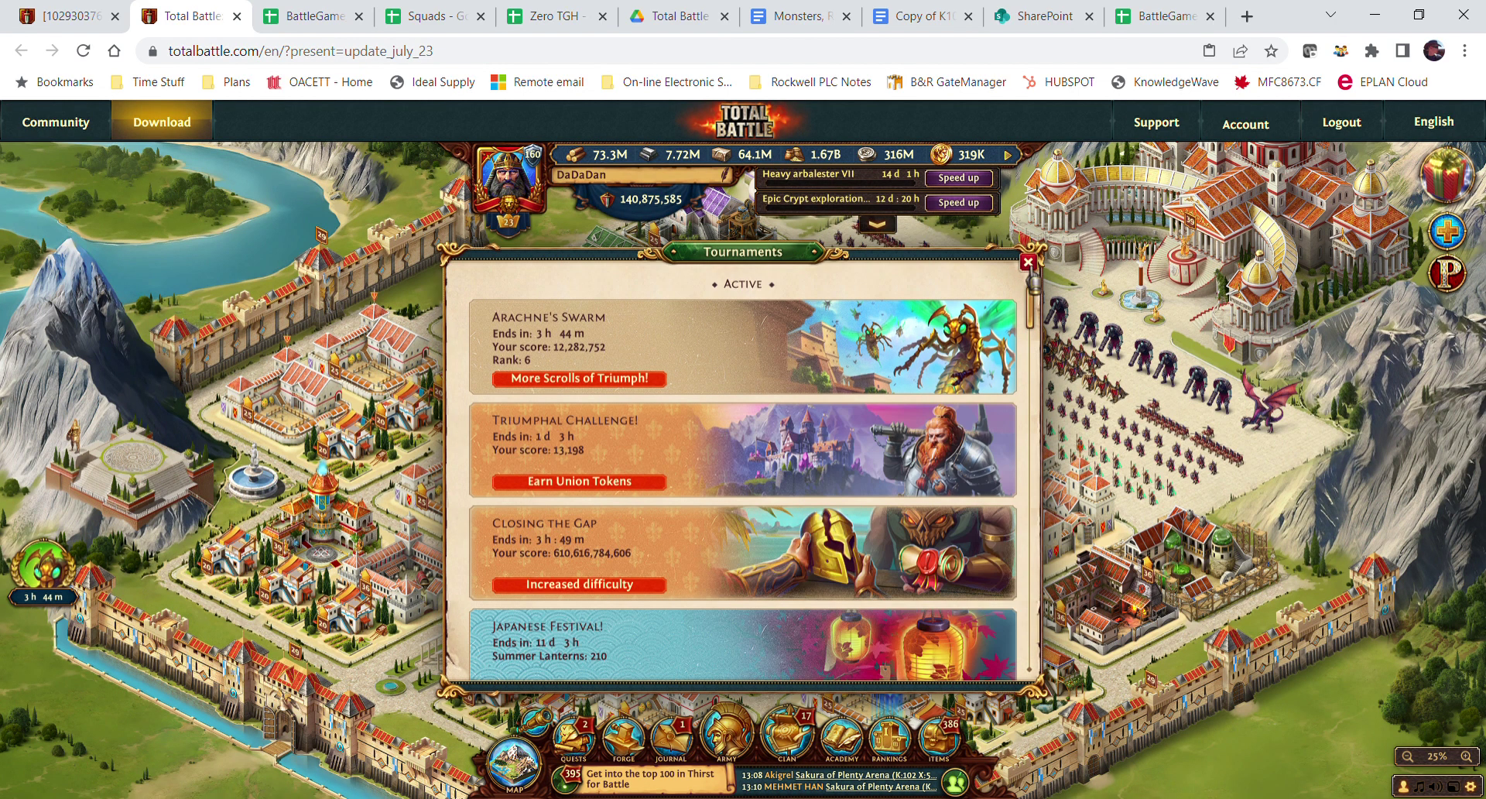
pyautogui.click(1027, 263)
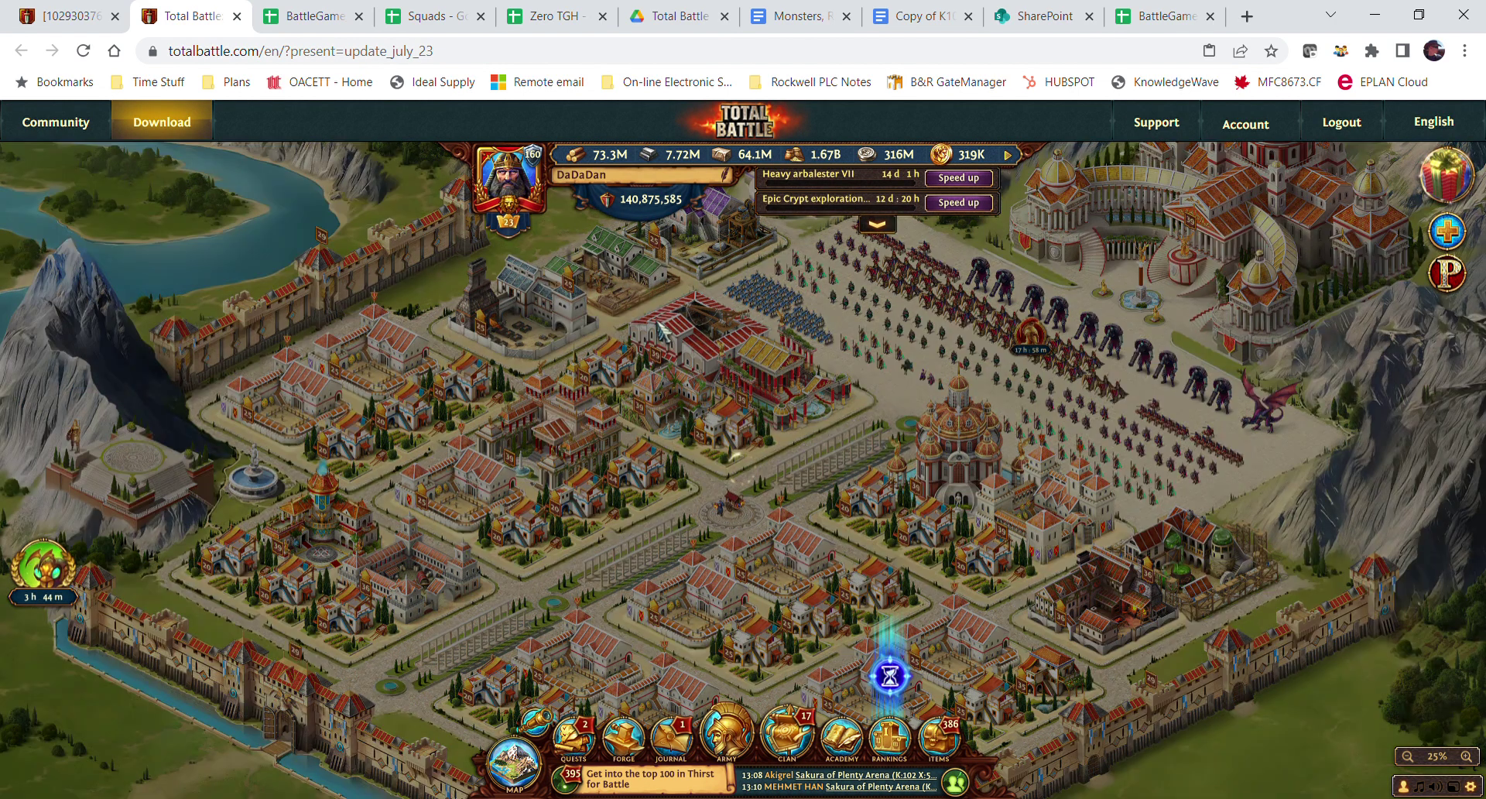
pyautogui.click(662, 331)
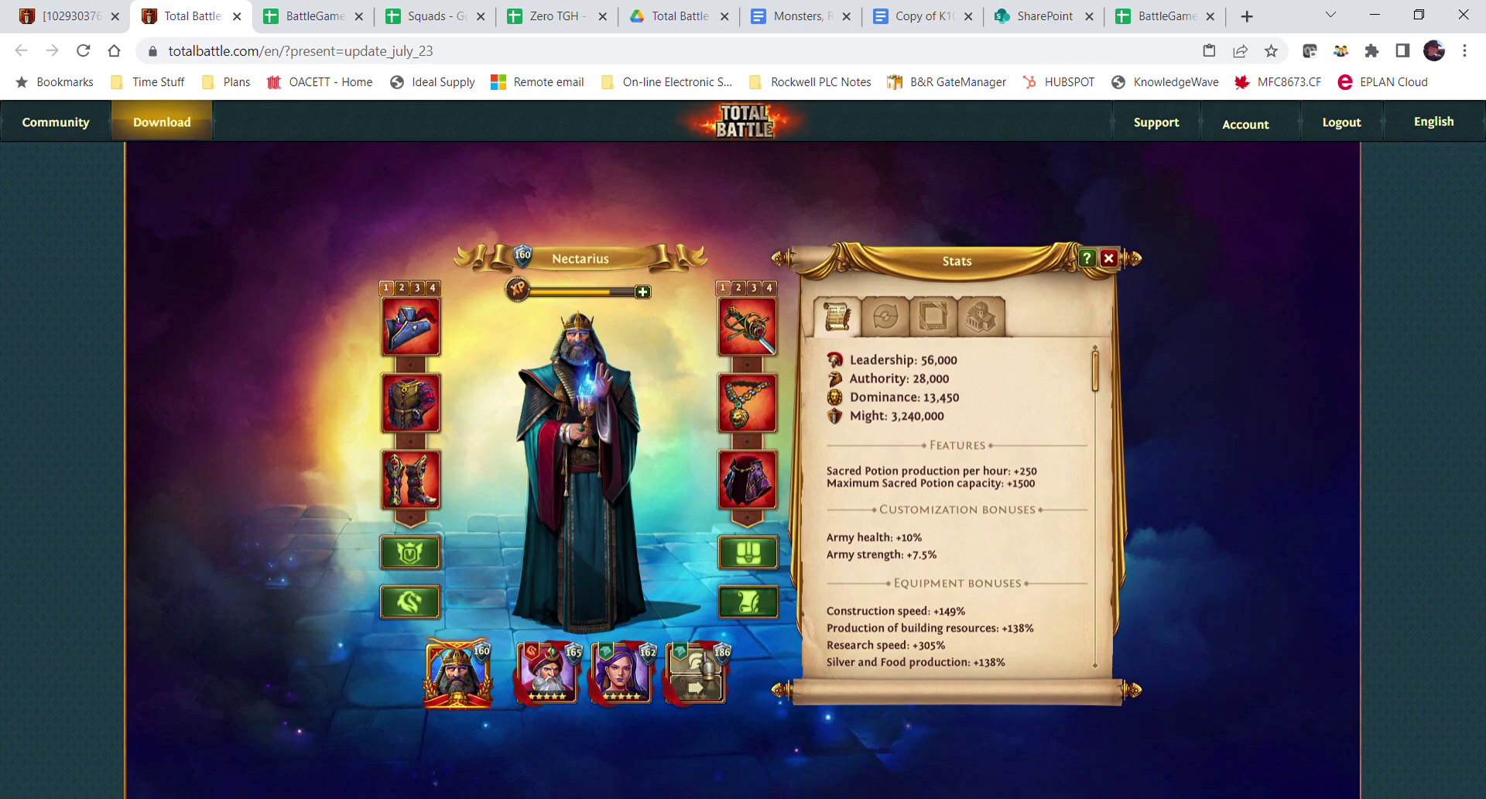
pyautogui.click(696, 672)
pyautogui.click(885, 315)
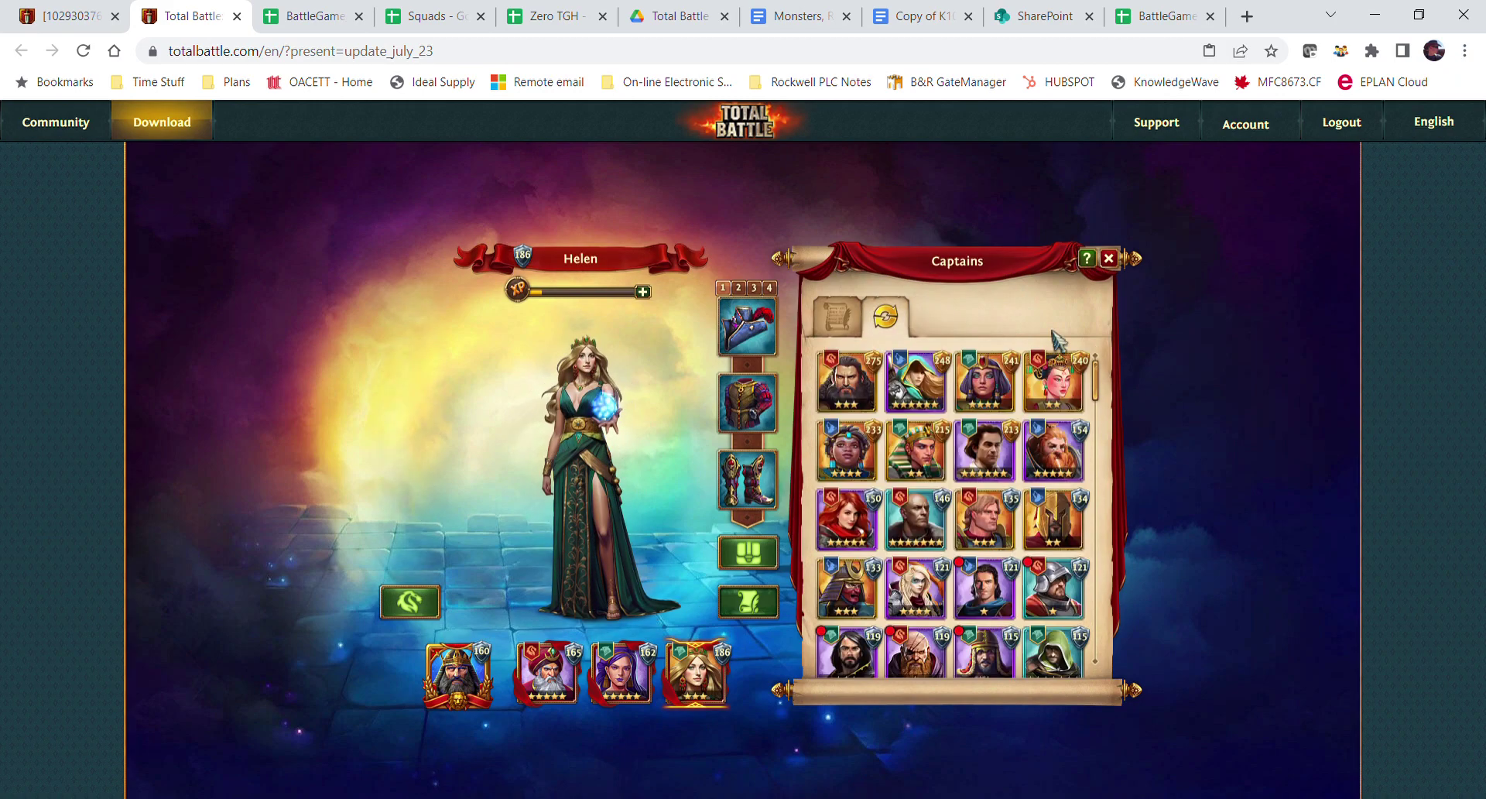
pyautogui.click(919, 379)
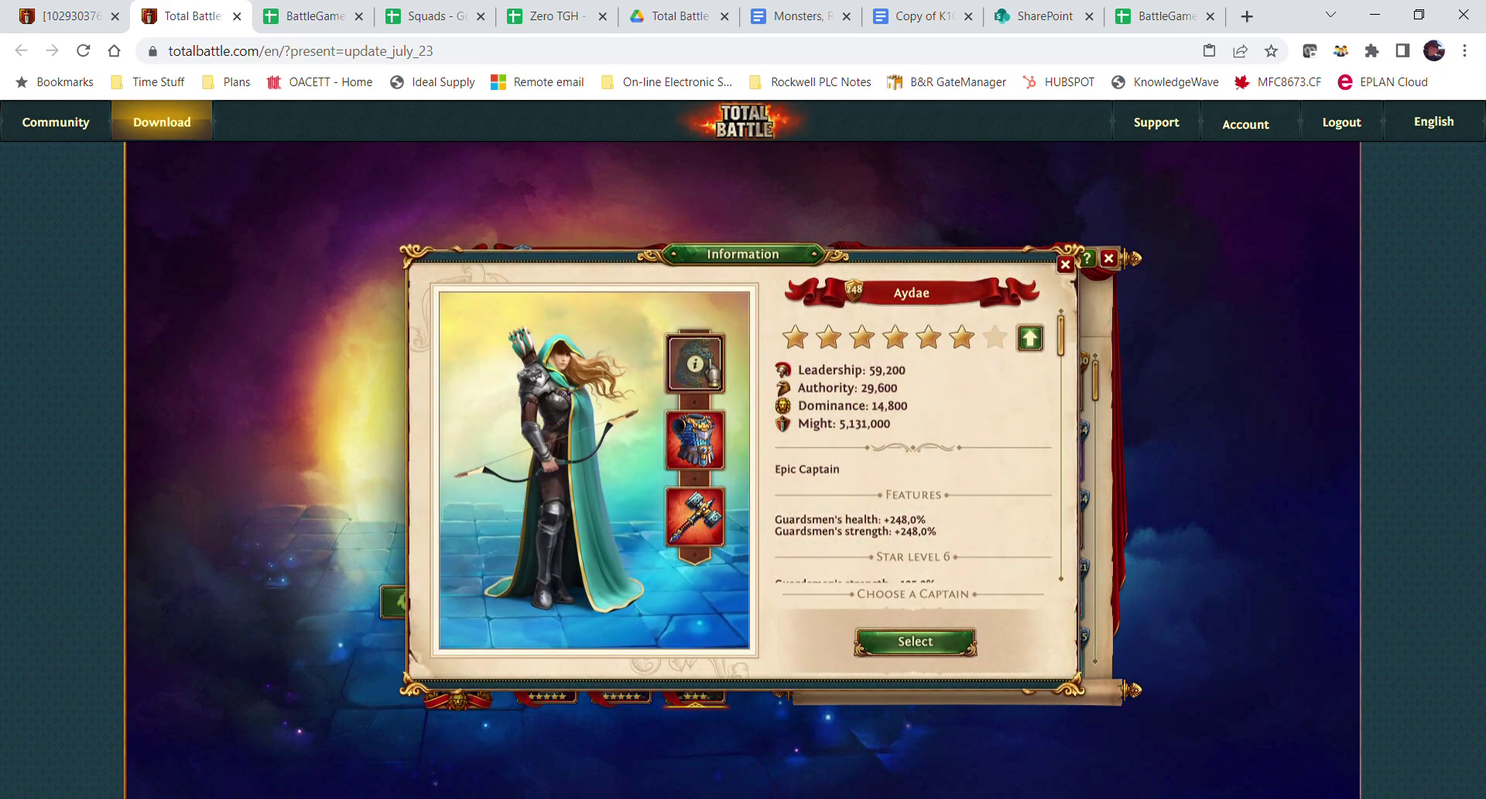
# - Inspect Aydae's helm, cuirass and hammer with their gems, and read her star level and equipment bonuses
pyautogui.click(695, 364)
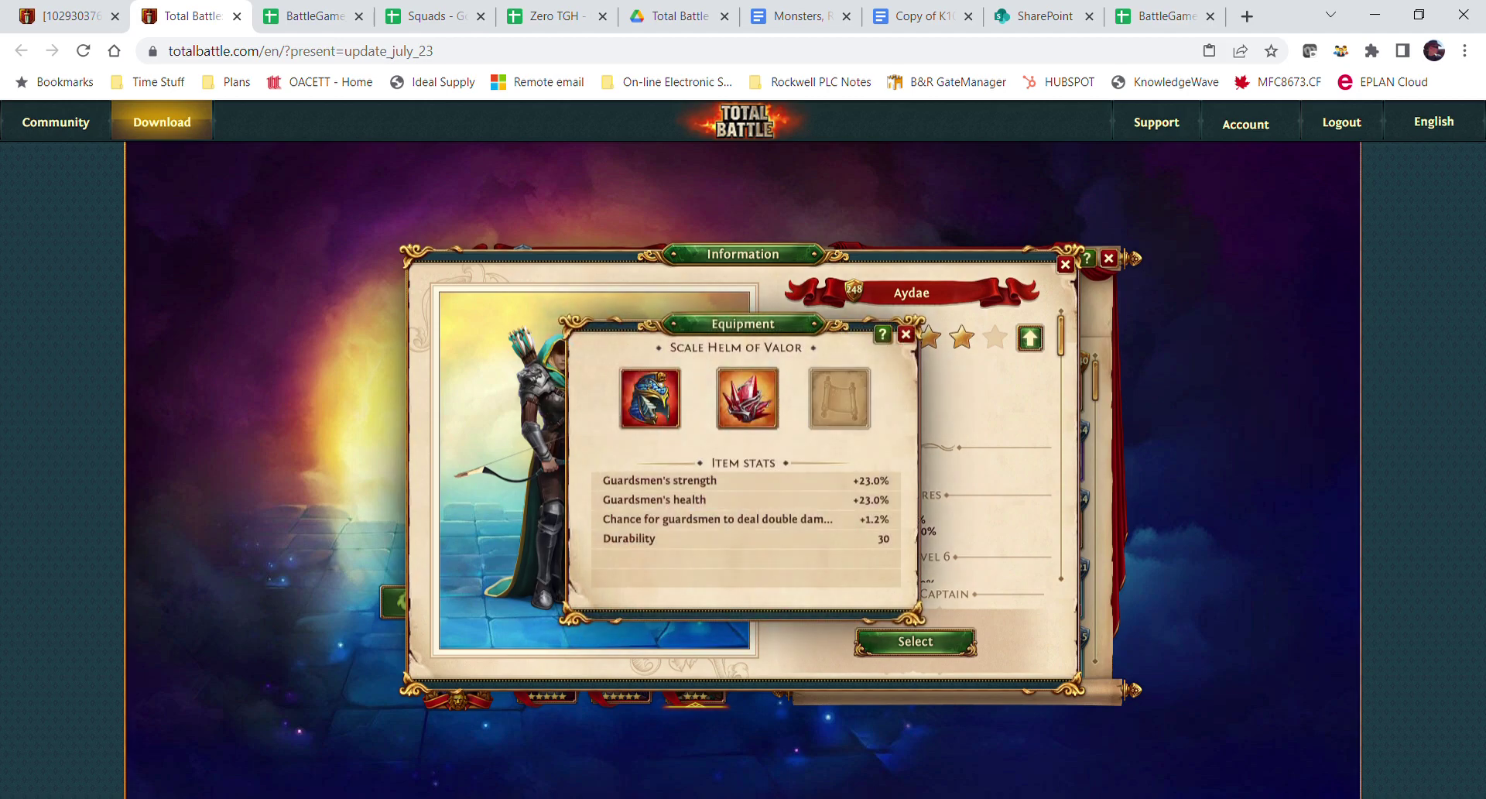
pyautogui.moveTo(748, 393)
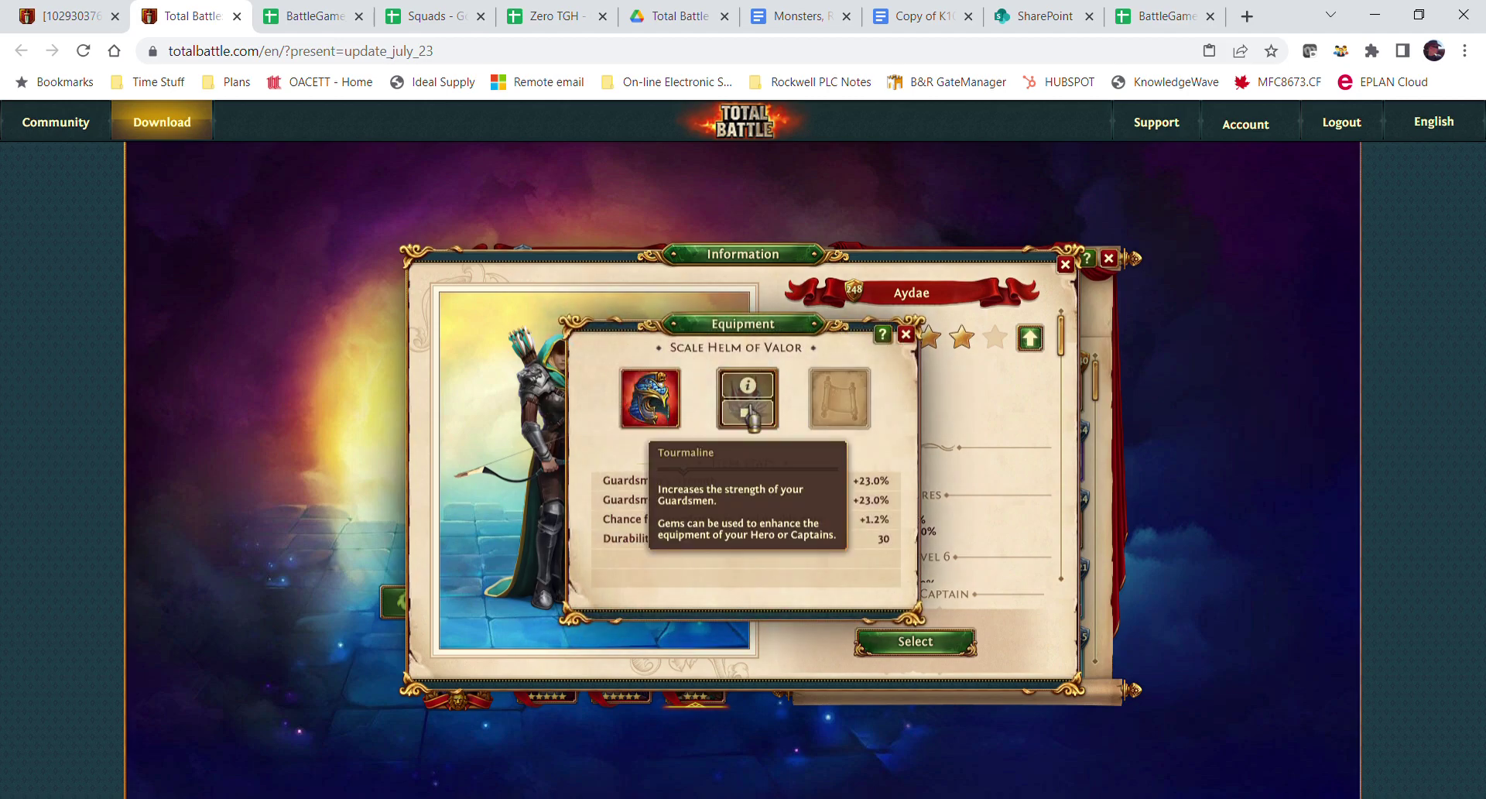
pyautogui.click(906, 334)
pyautogui.click(688, 438)
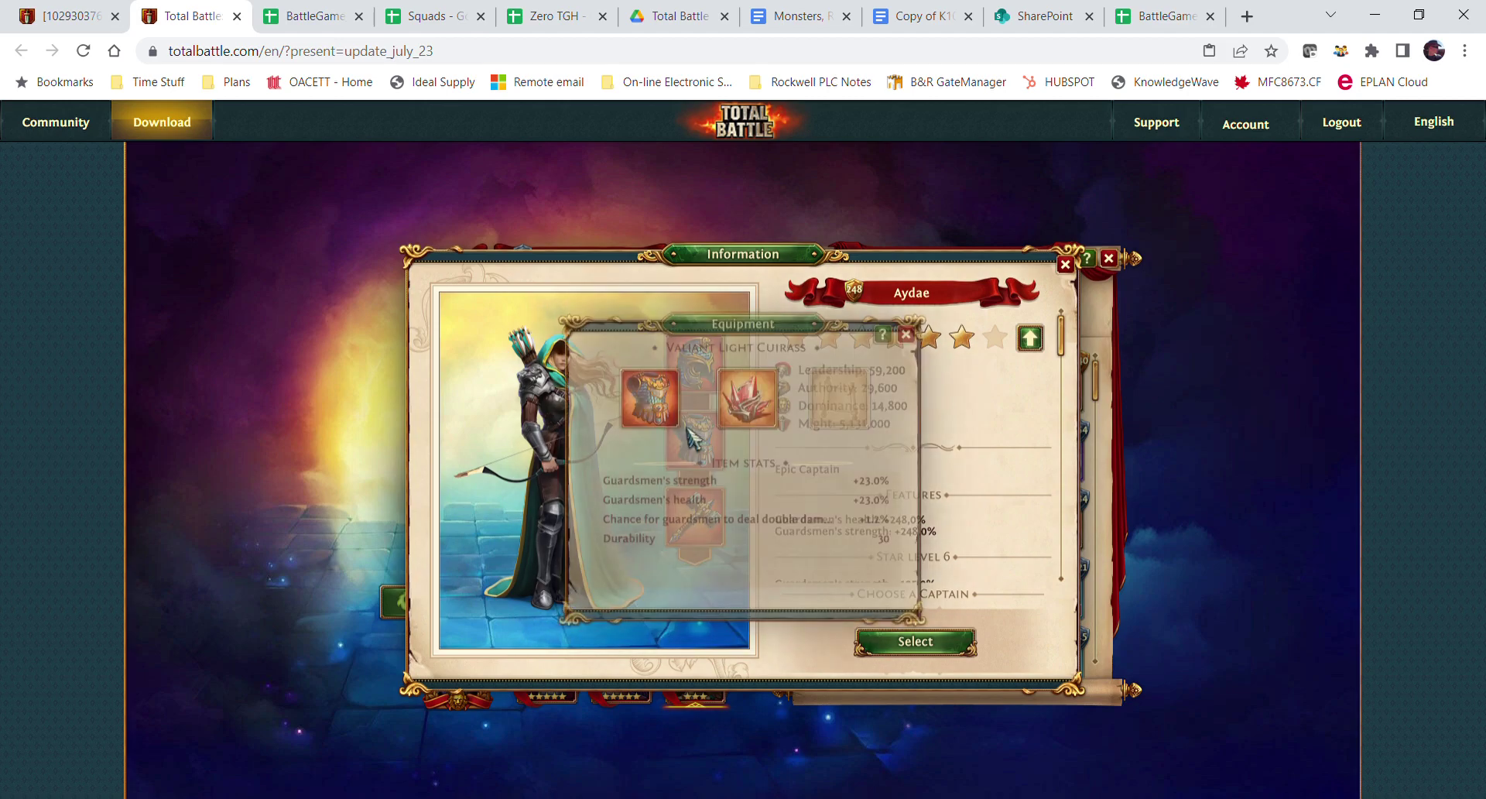
pyautogui.click(905, 335)
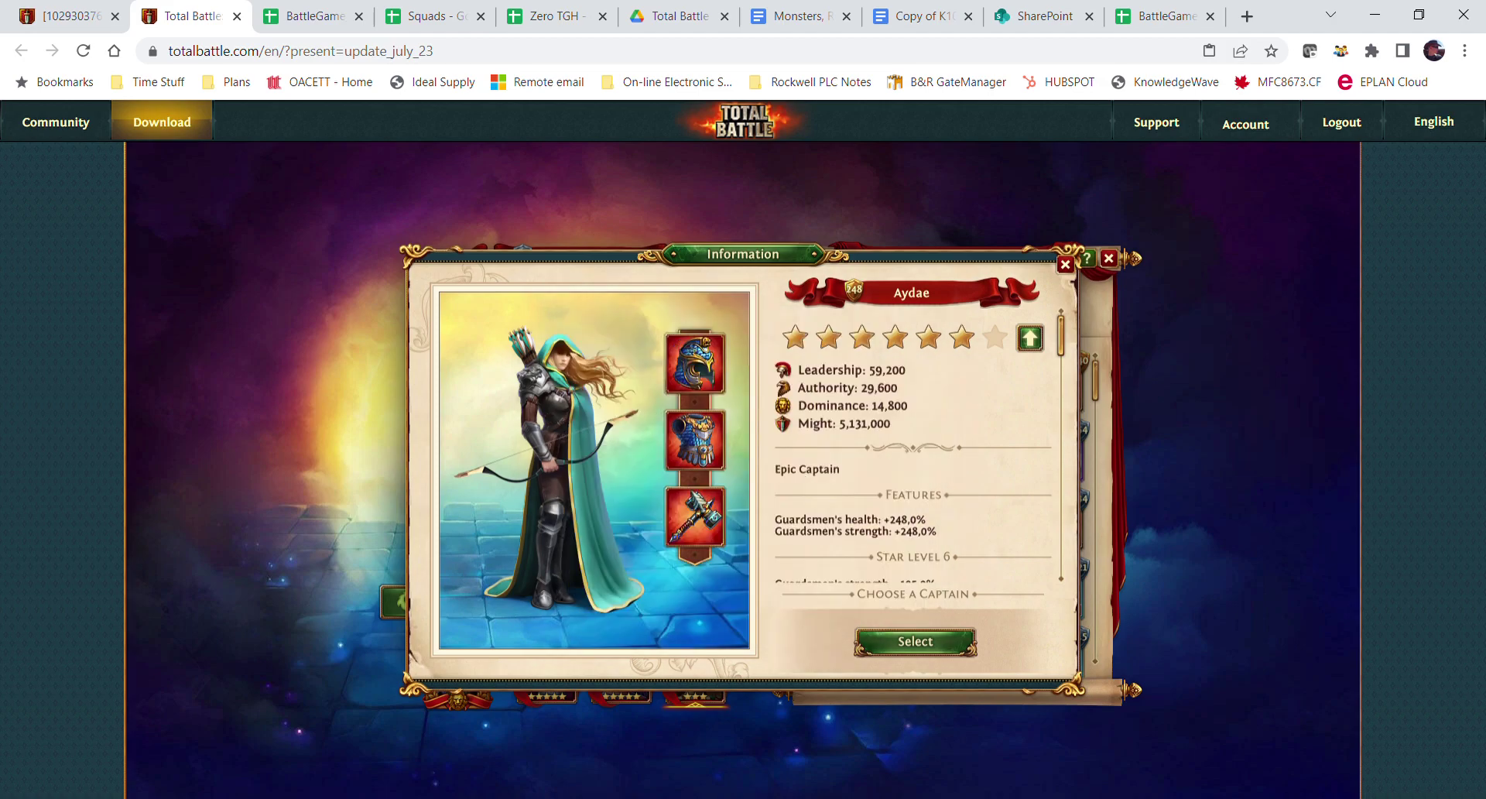
pyautogui.click(696, 514)
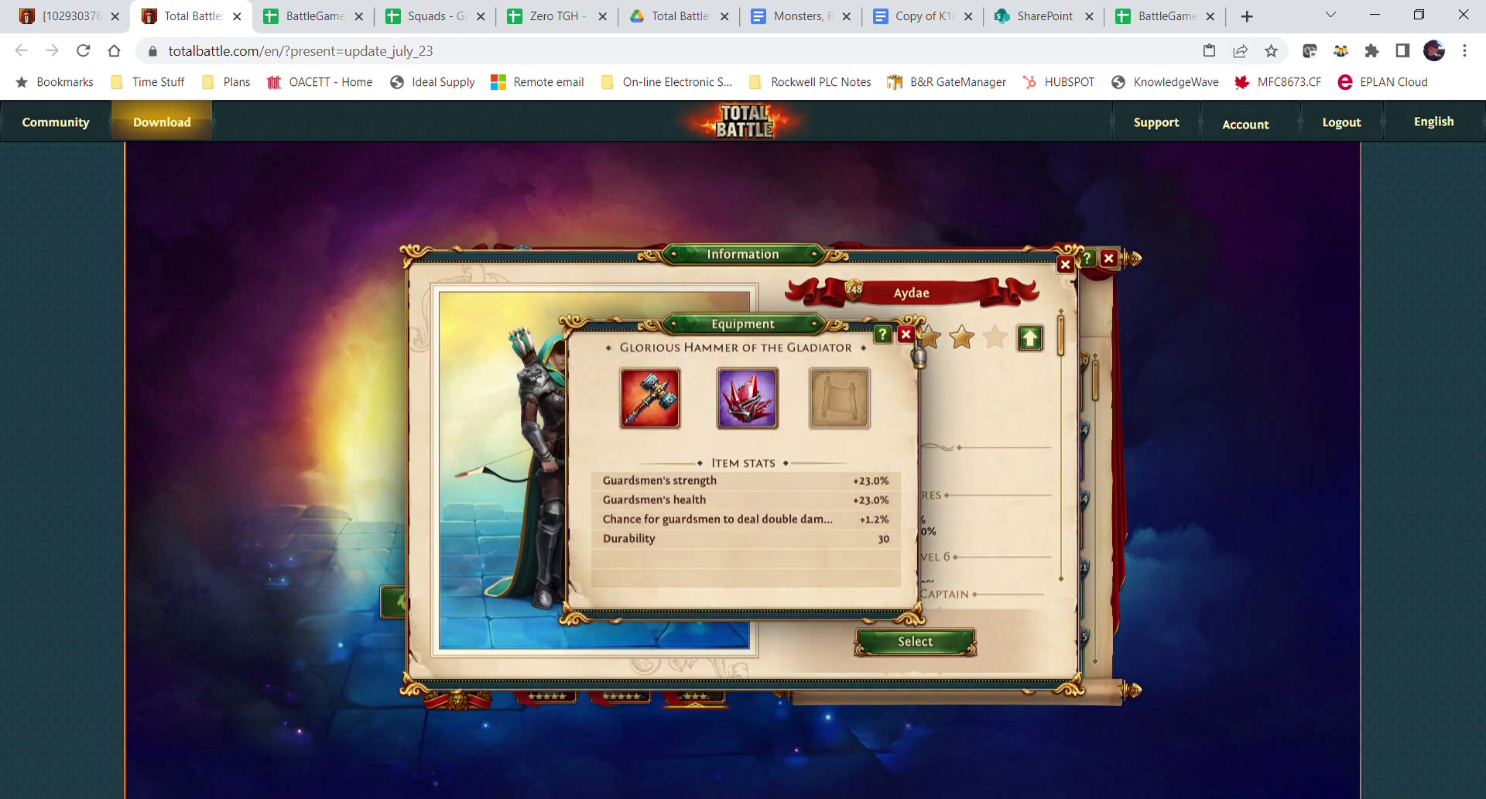
pyautogui.click(906, 335)
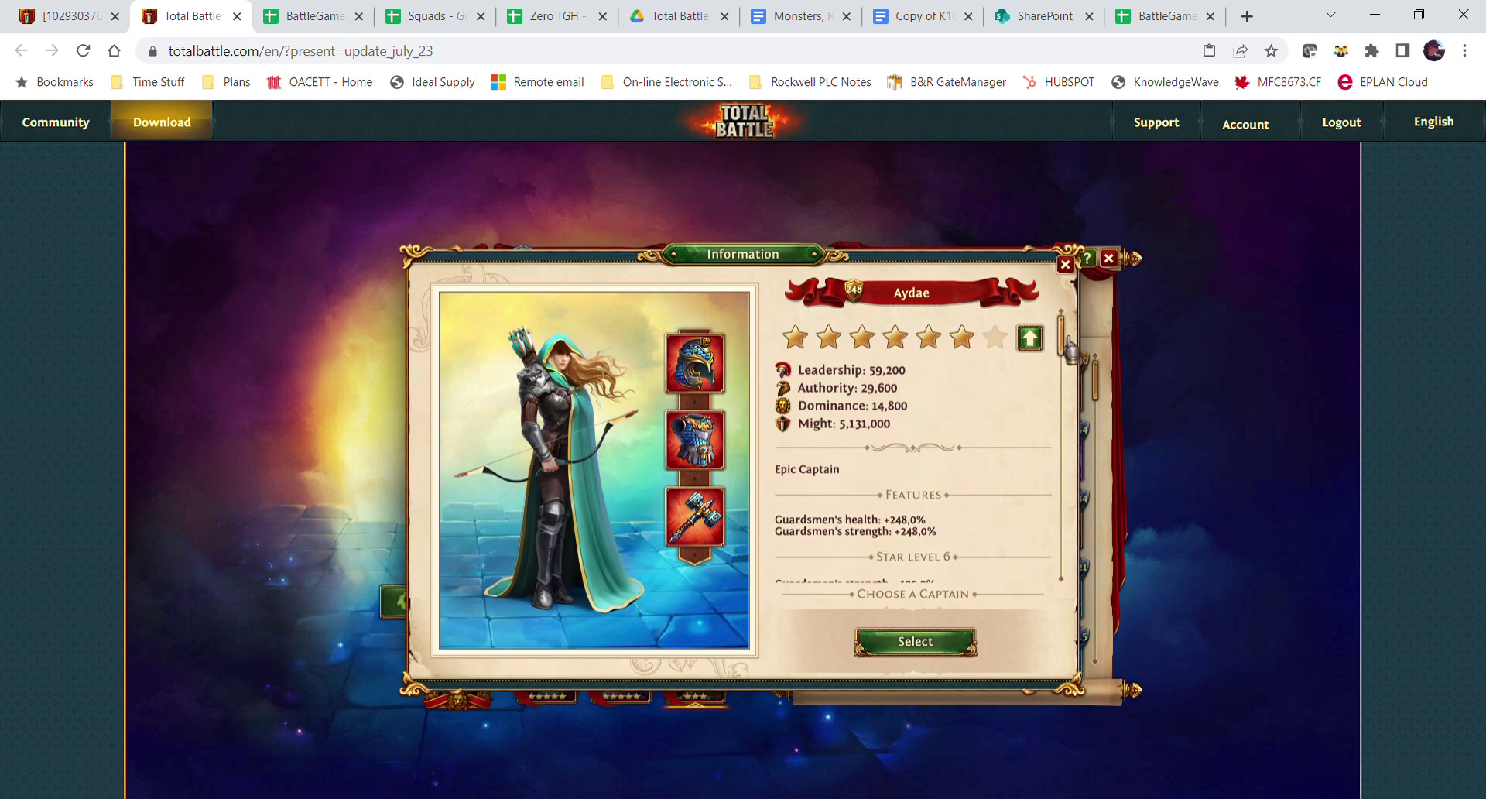
pyautogui.moveTo(1061, 341); pyautogui.dragTo(1064, 614)
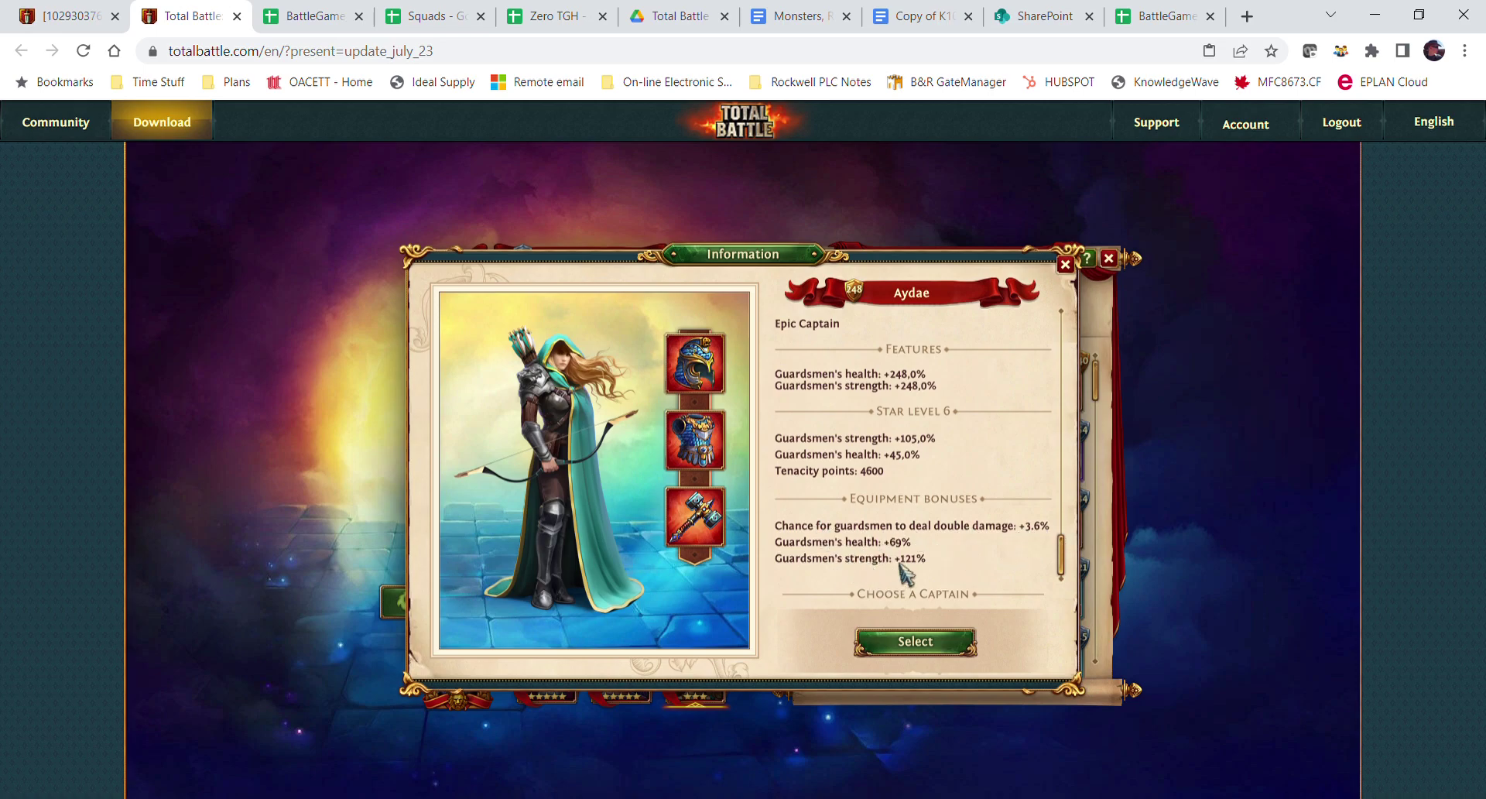
# - Switch back to the BattleGame_Balance2 spreadsheet and set the Use? values of Hercules and Cleopatra to 0 on the Captain sheet
pyautogui.click(269, 16)
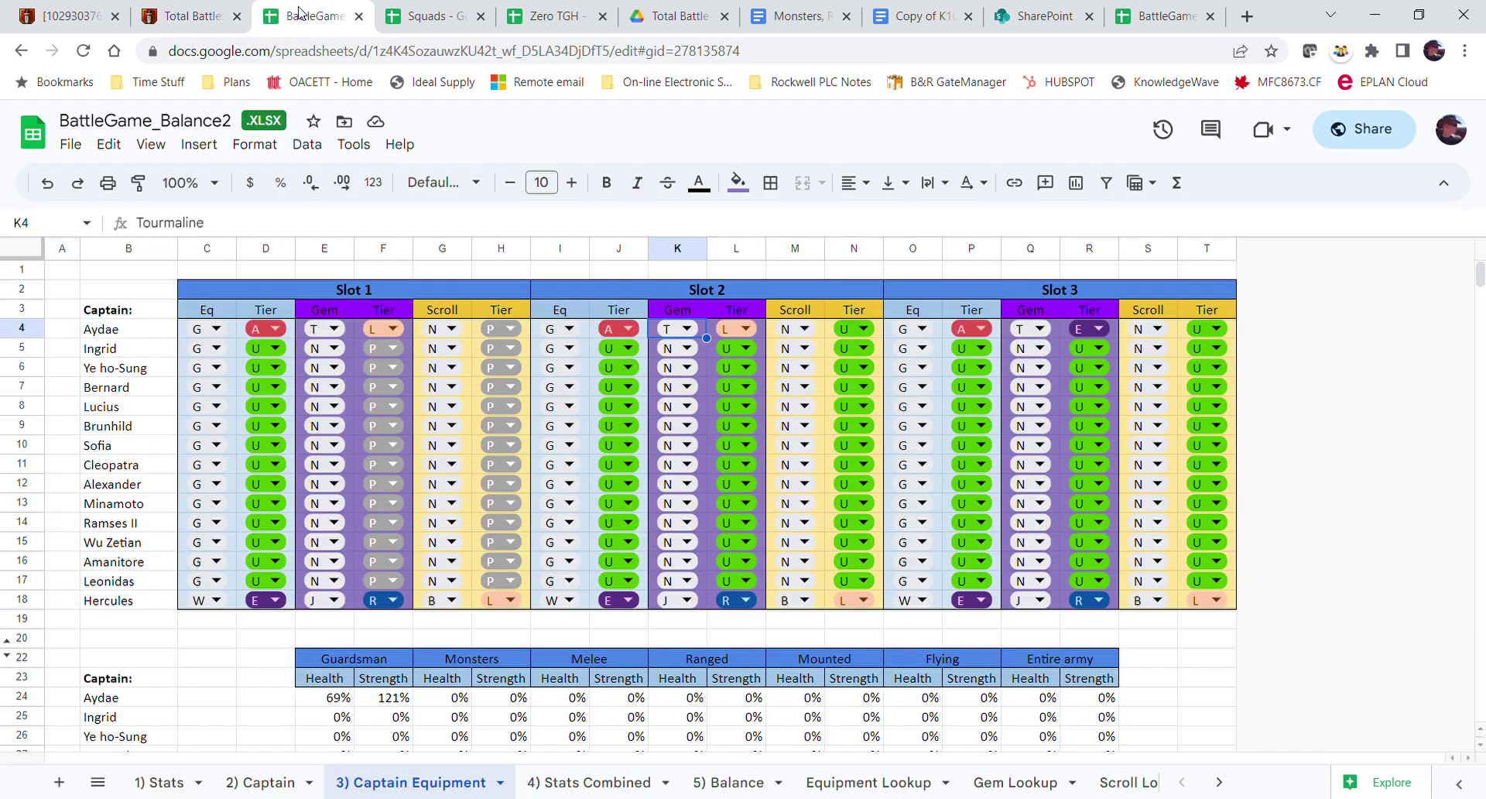
pyautogui.click(291, 775)
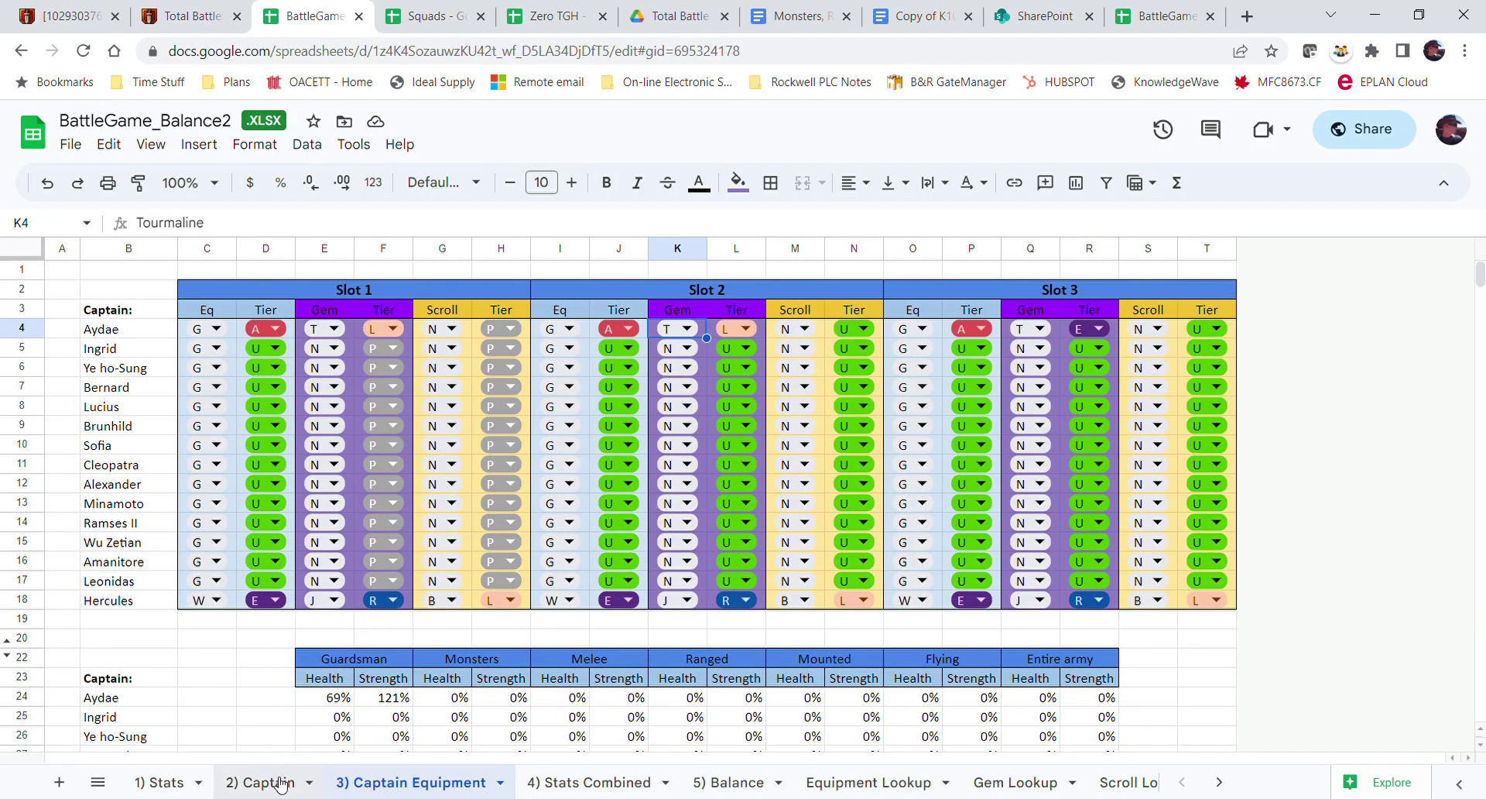
pyautogui.click(80, 586)
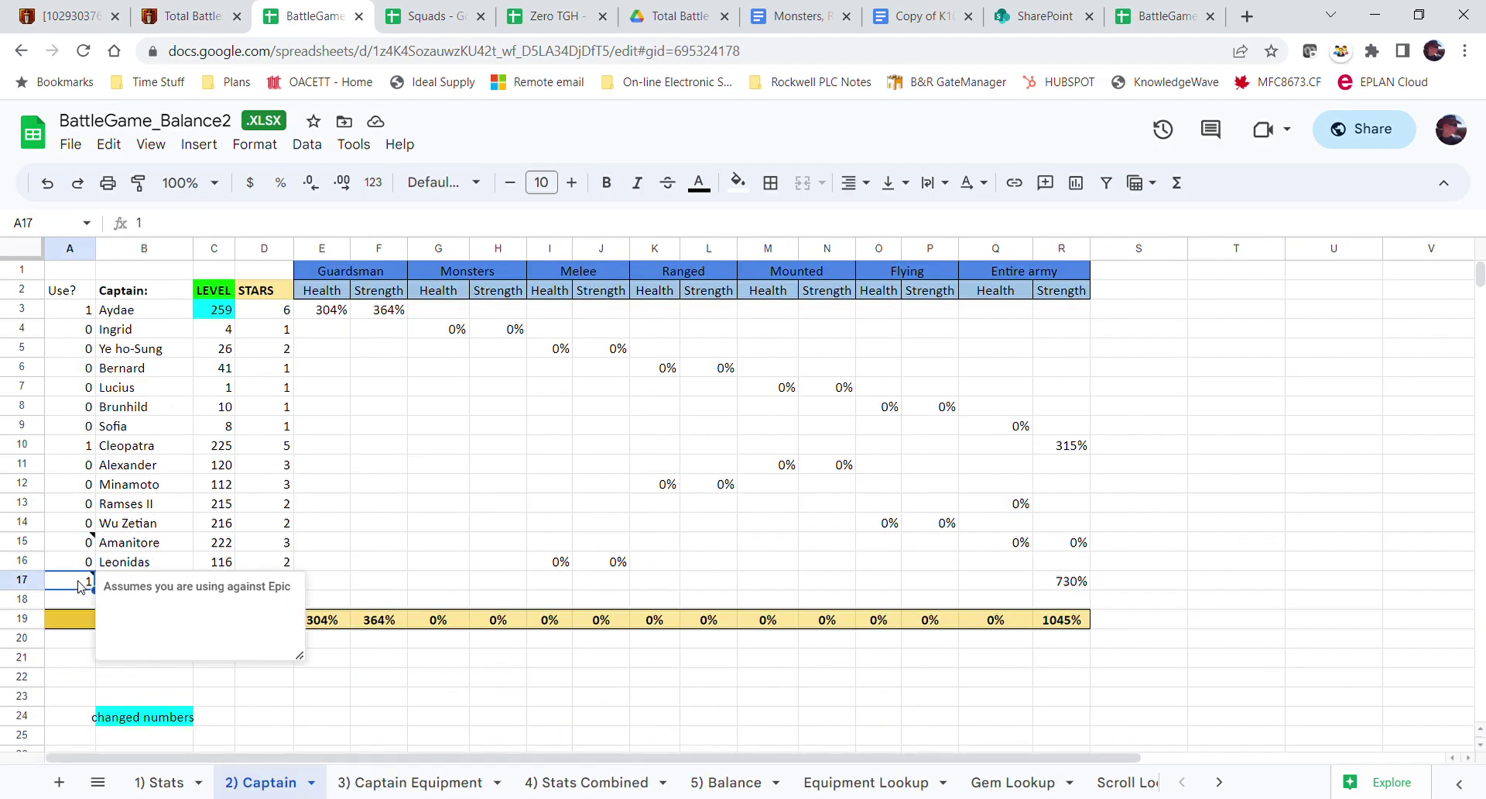
pyautogui.write('0')
pyautogui.click(76, 445)
pyautogui.write('0')
pyautogui.click(75, 405)
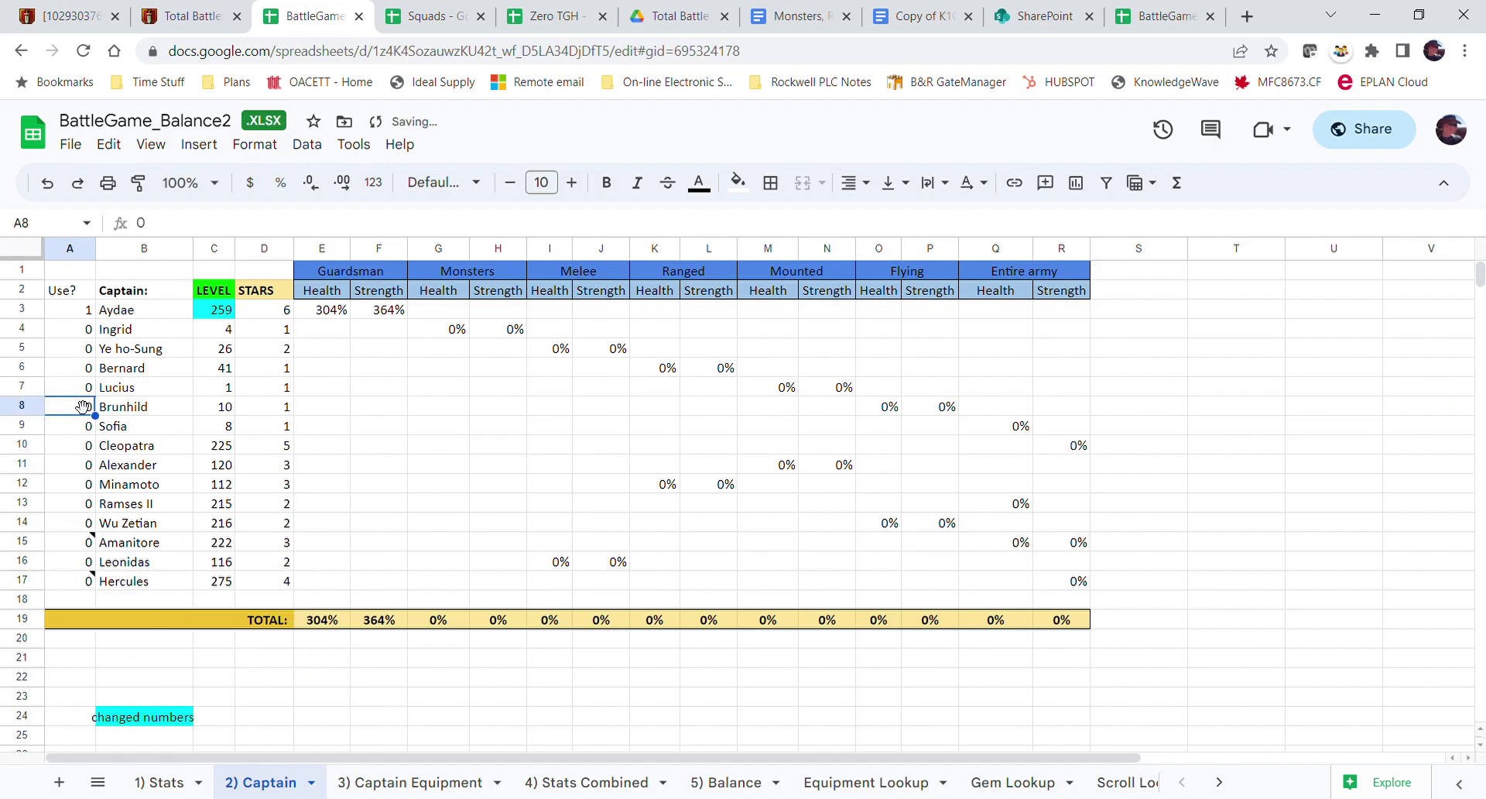
pyautogui.click(136, 296)
pyautogui.click(141, 311)
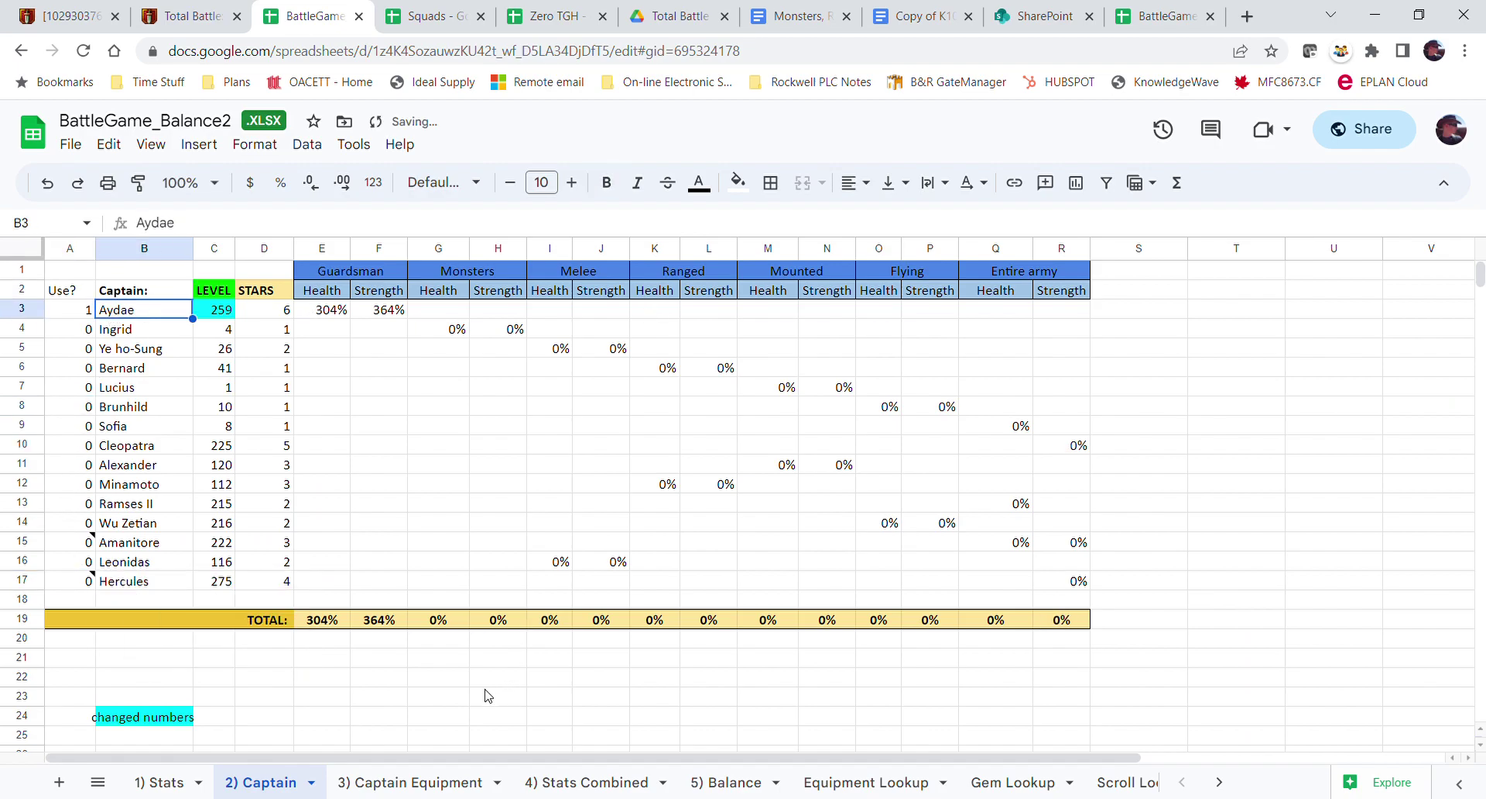
# - Compare the Guardsman health and strength totals on the Captain Equipment sheet with Aydae's equipment bonuses in the Total Battle game
pyautogui.click(428, 784)
pyautogui.scroll(-4, 645, 691)
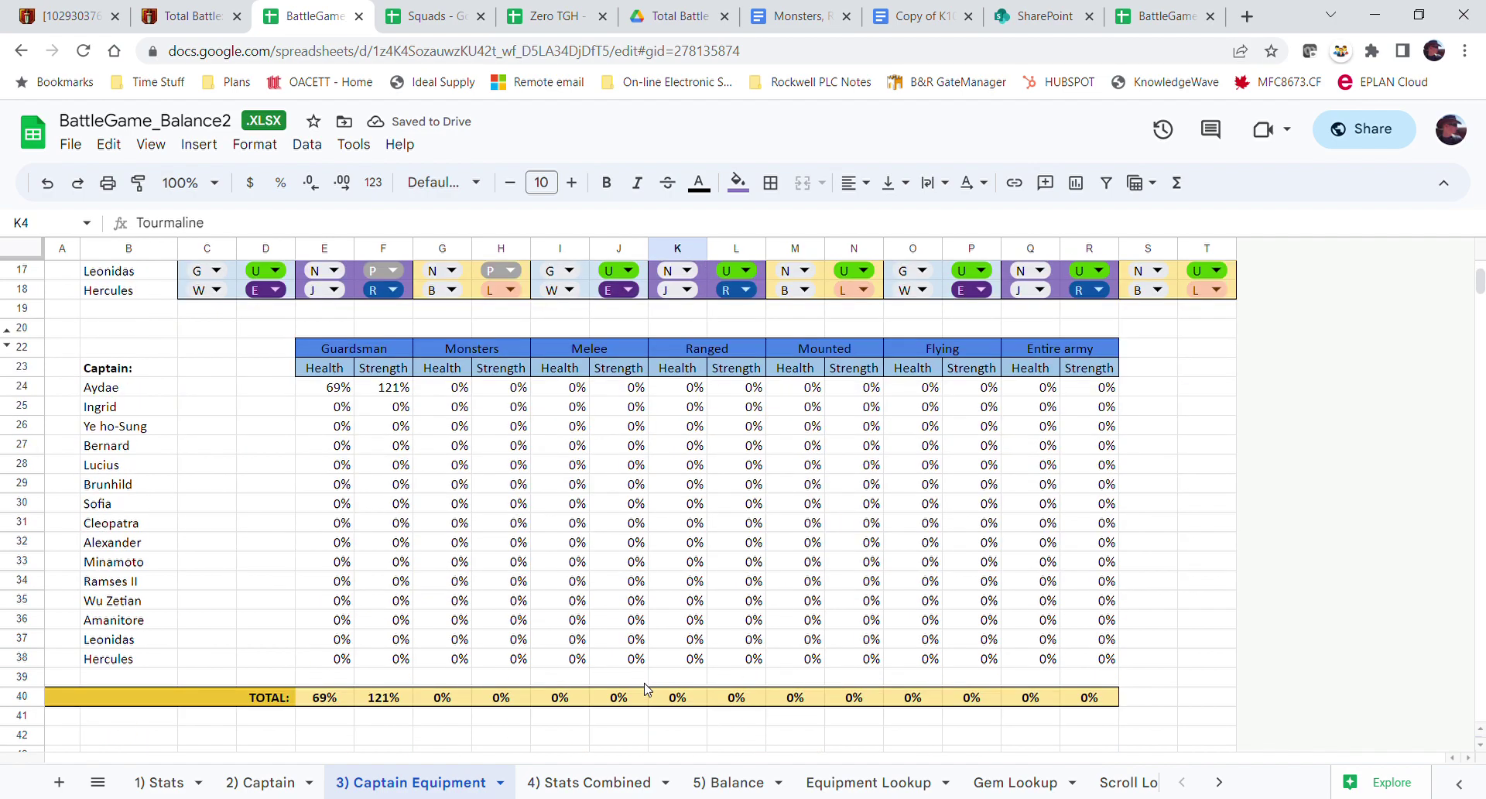
pyautogui.moveTo(310, 734); pyautogui.dragTo(379, 697)
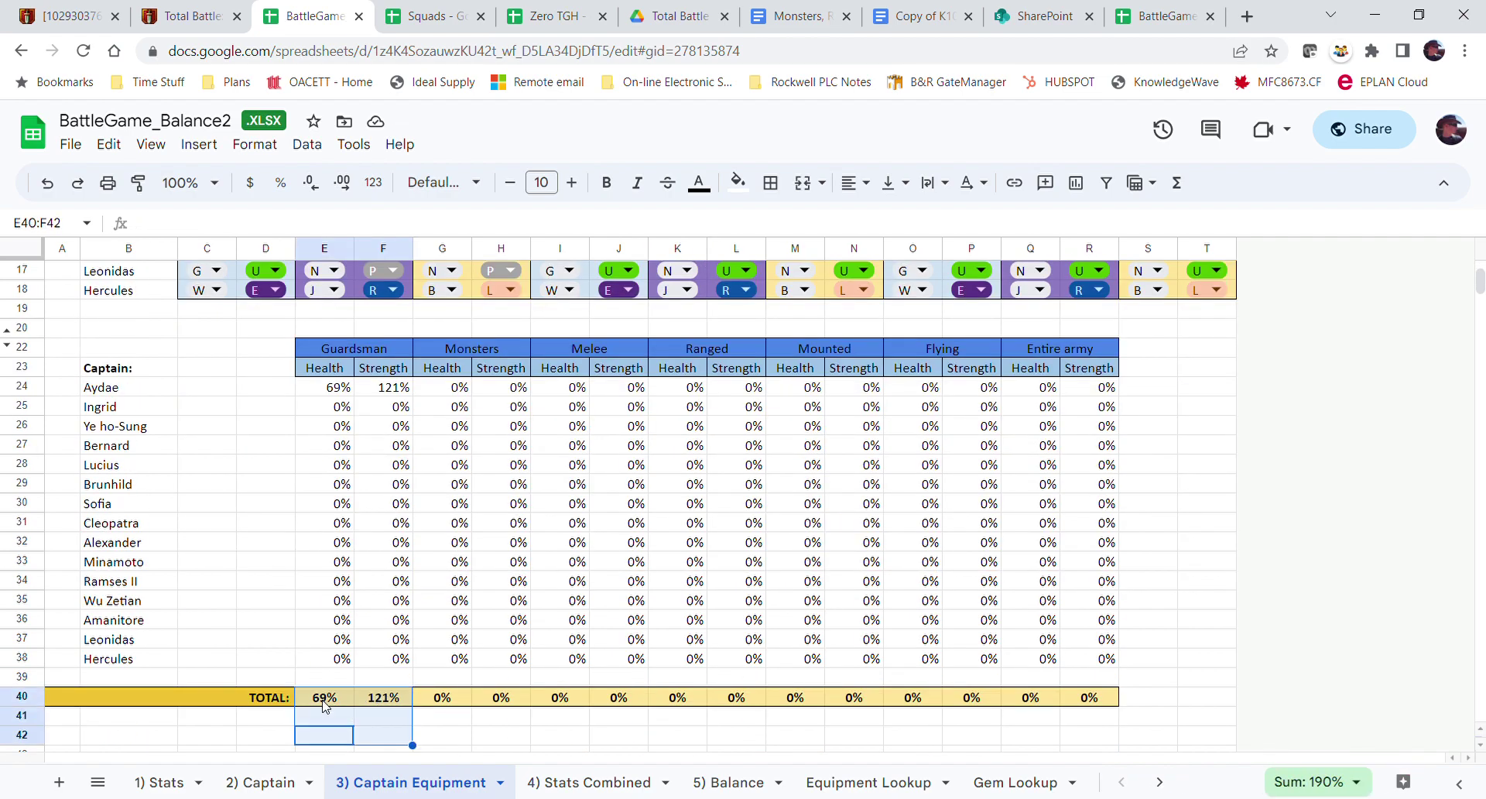
pyautogui.click(209, 14)
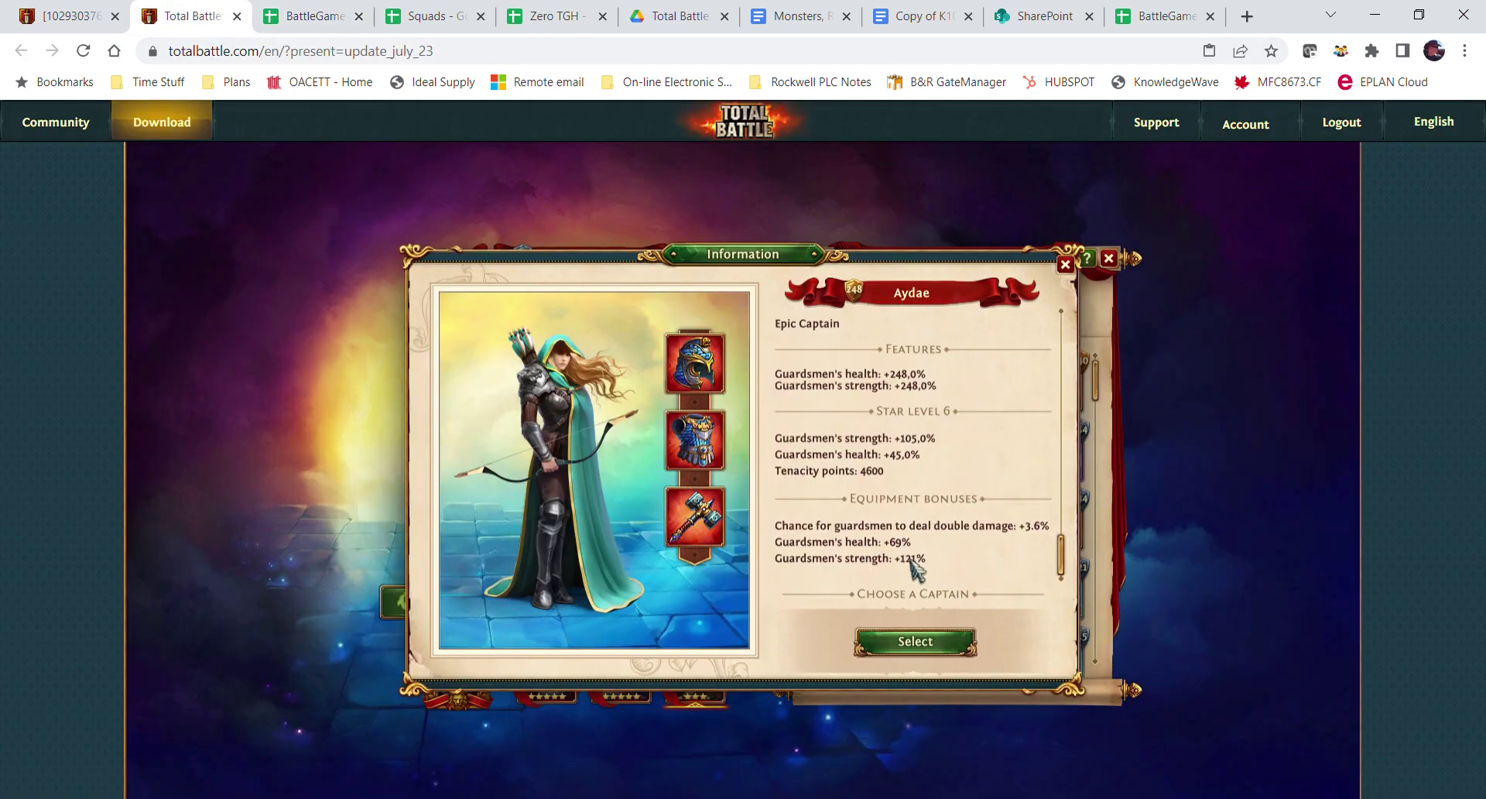
pyautogui.click(303, 15)
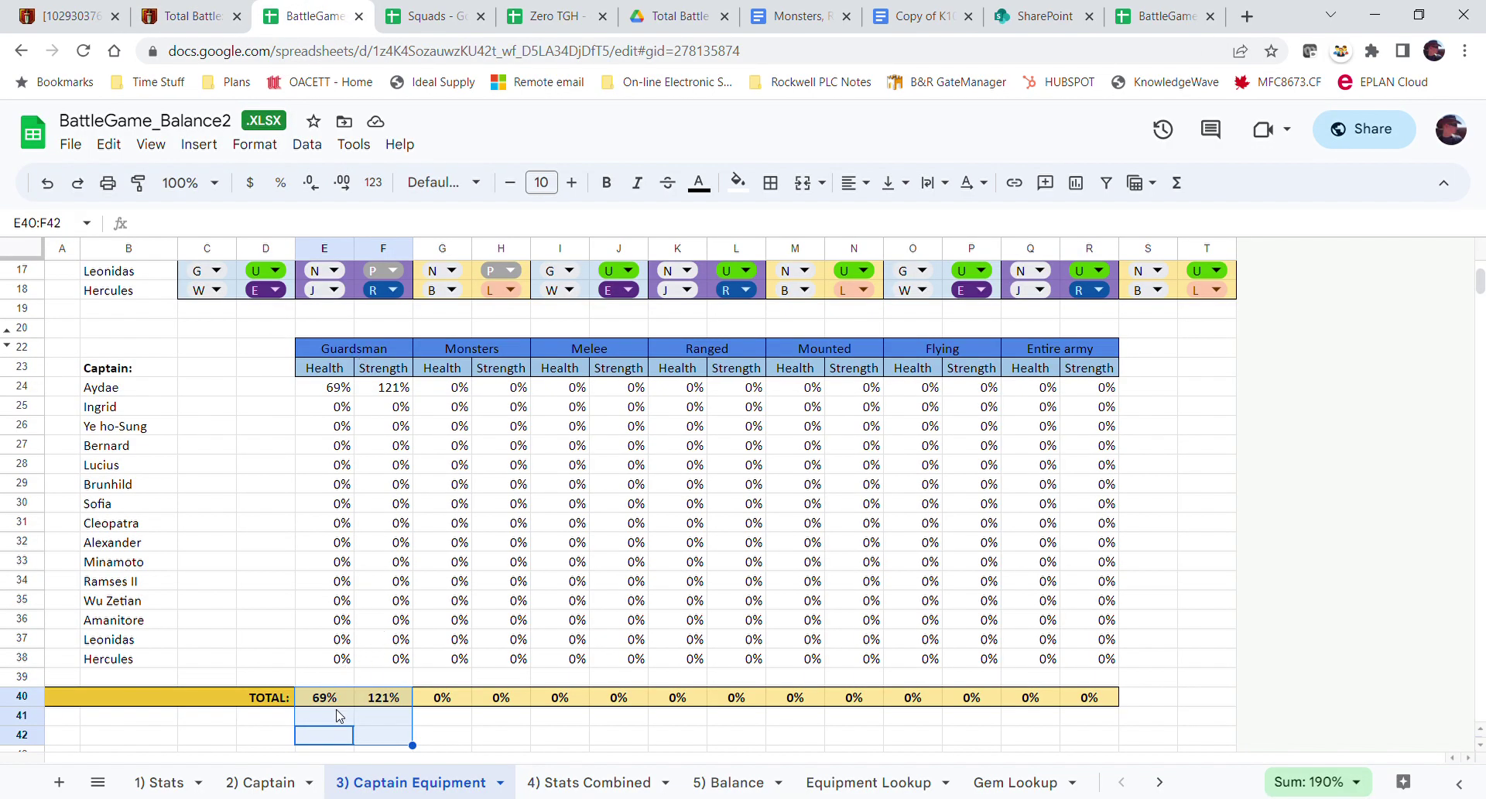
# - Examine the Stats Combined sheet's captain and equipment totals for the Guardsman rows, and the Grand Total column
pyautogui.click(612, 783)
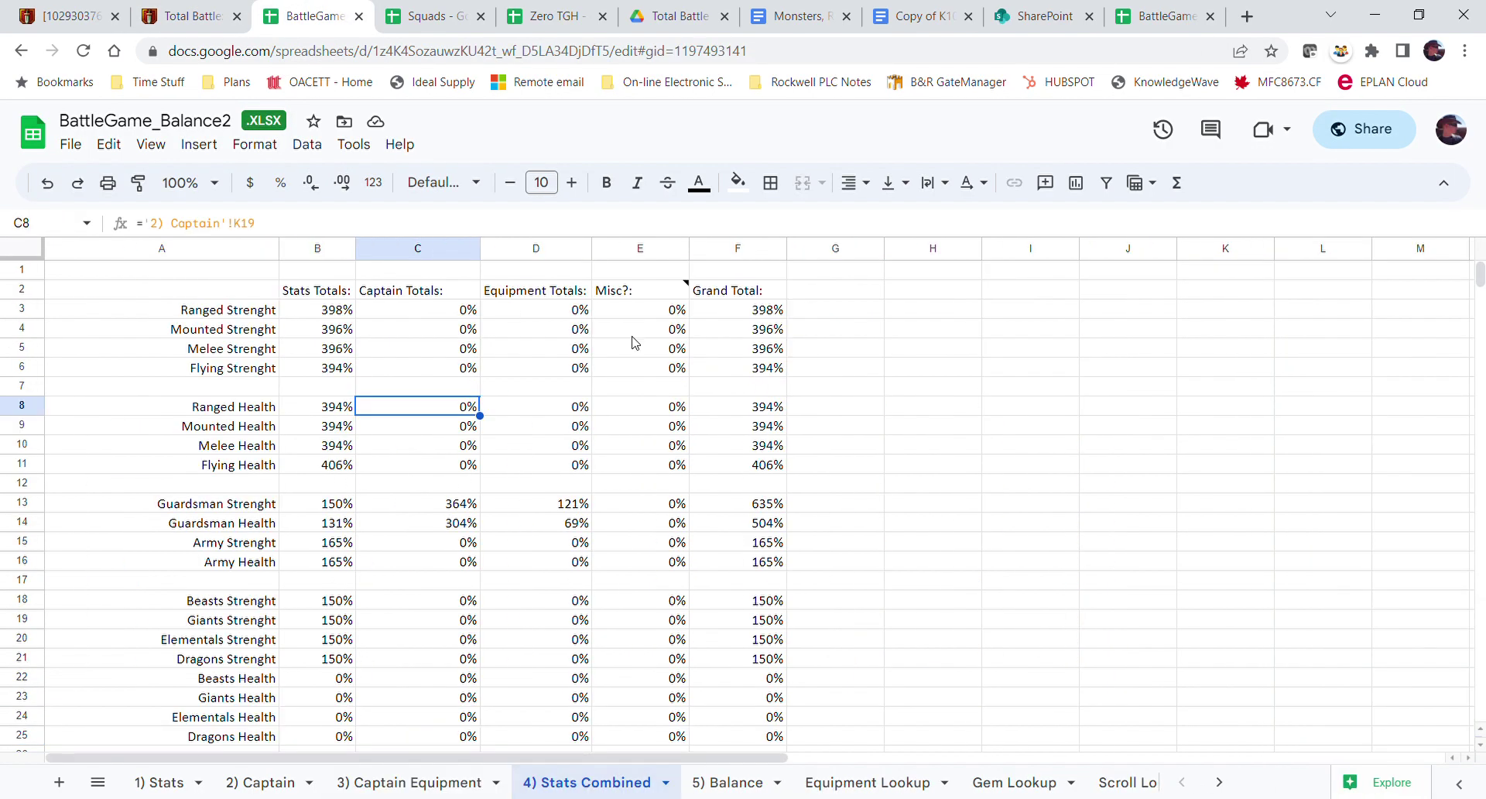
pyautogui.click(534, 249)
pyautogui.click(544, 292)
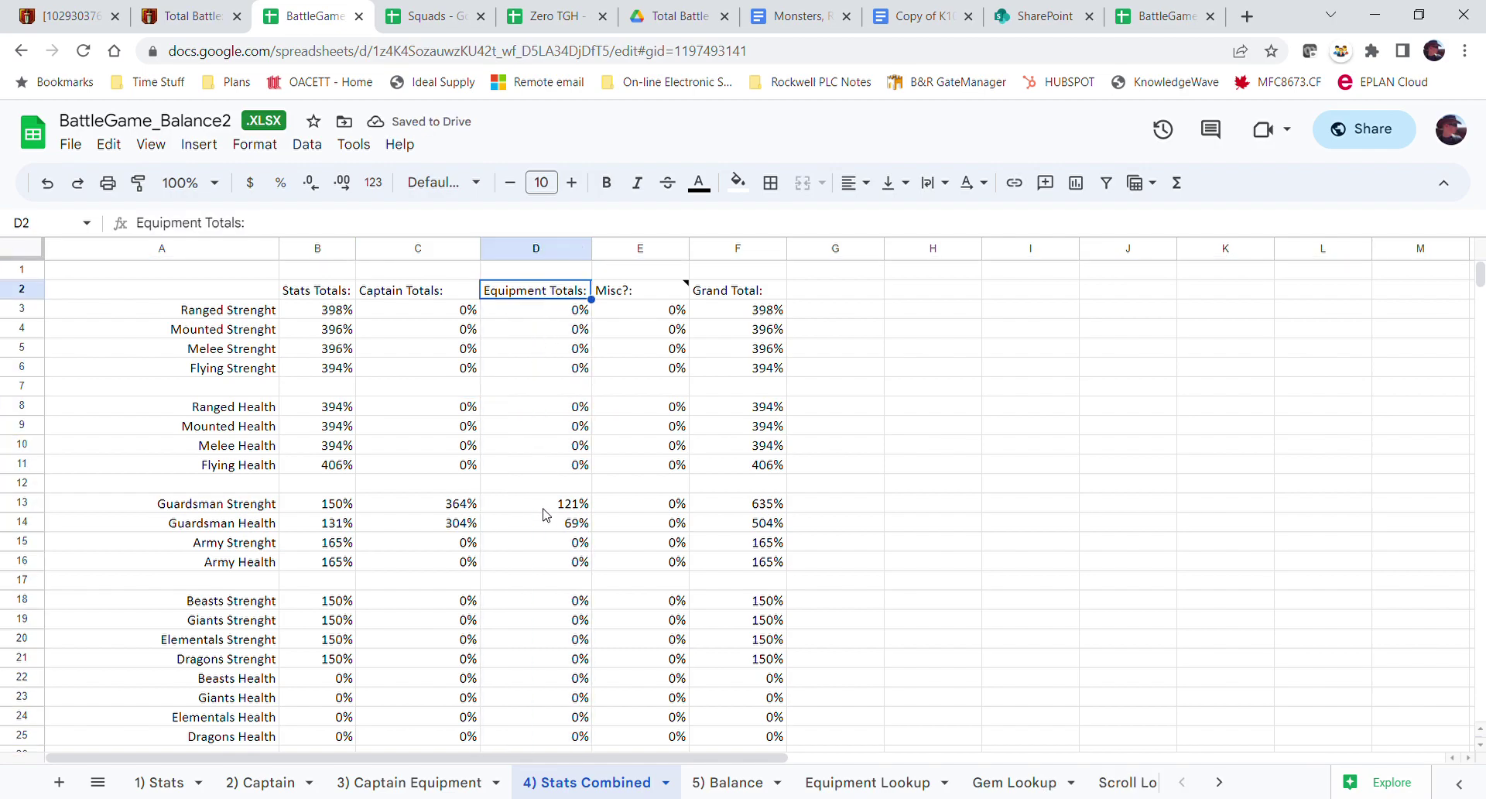
pyautogui.moveTo(540, 523); pyautogui.dragTo(422, 525)
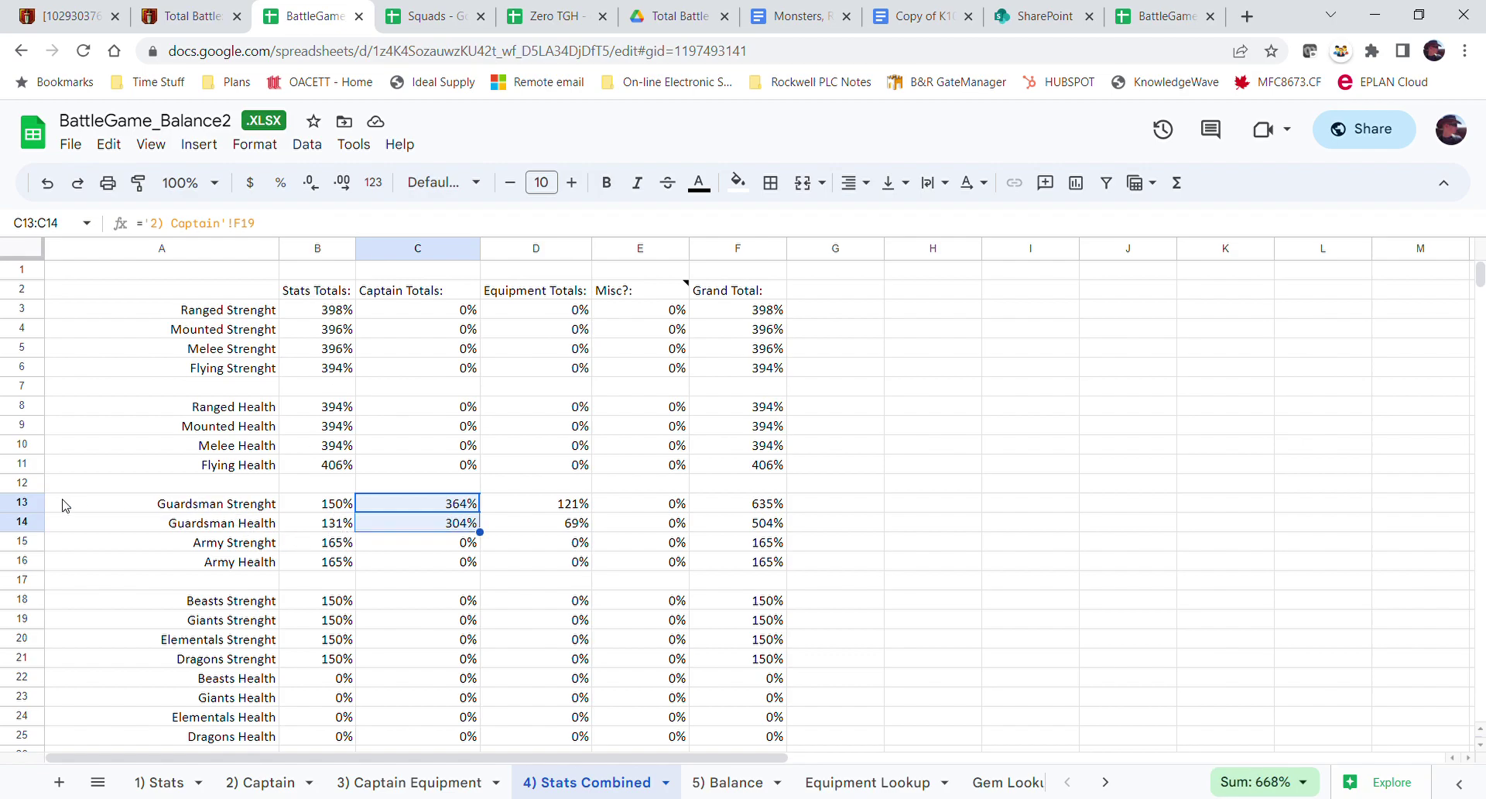
pyautogui.moveTo(66, 506); pyautogui.dragTo(673, 524)
pyautogui.click(950, 488)
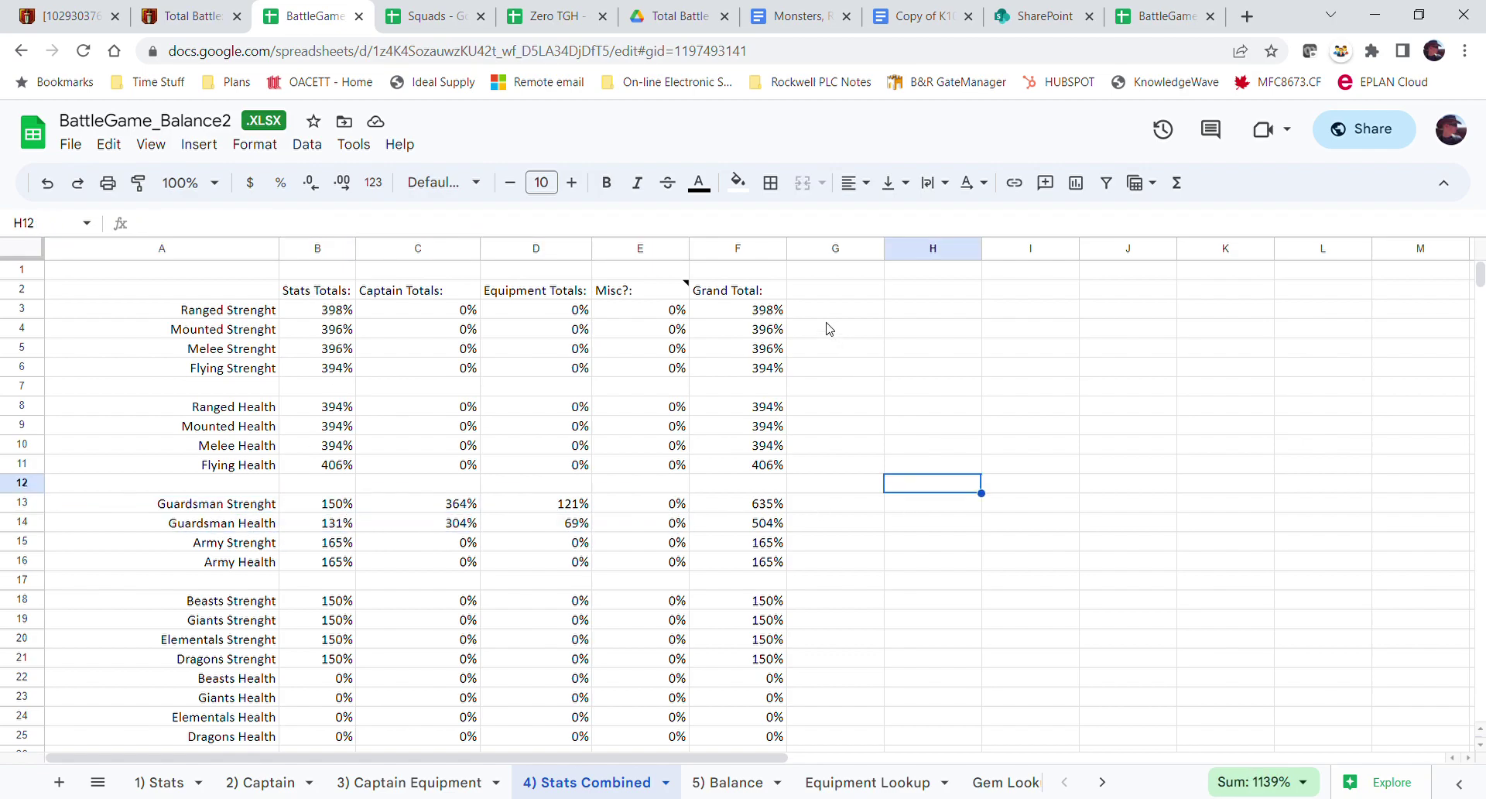
pyautogui.moveTo(804, 309); pyautogui.dragTo(703, 713)
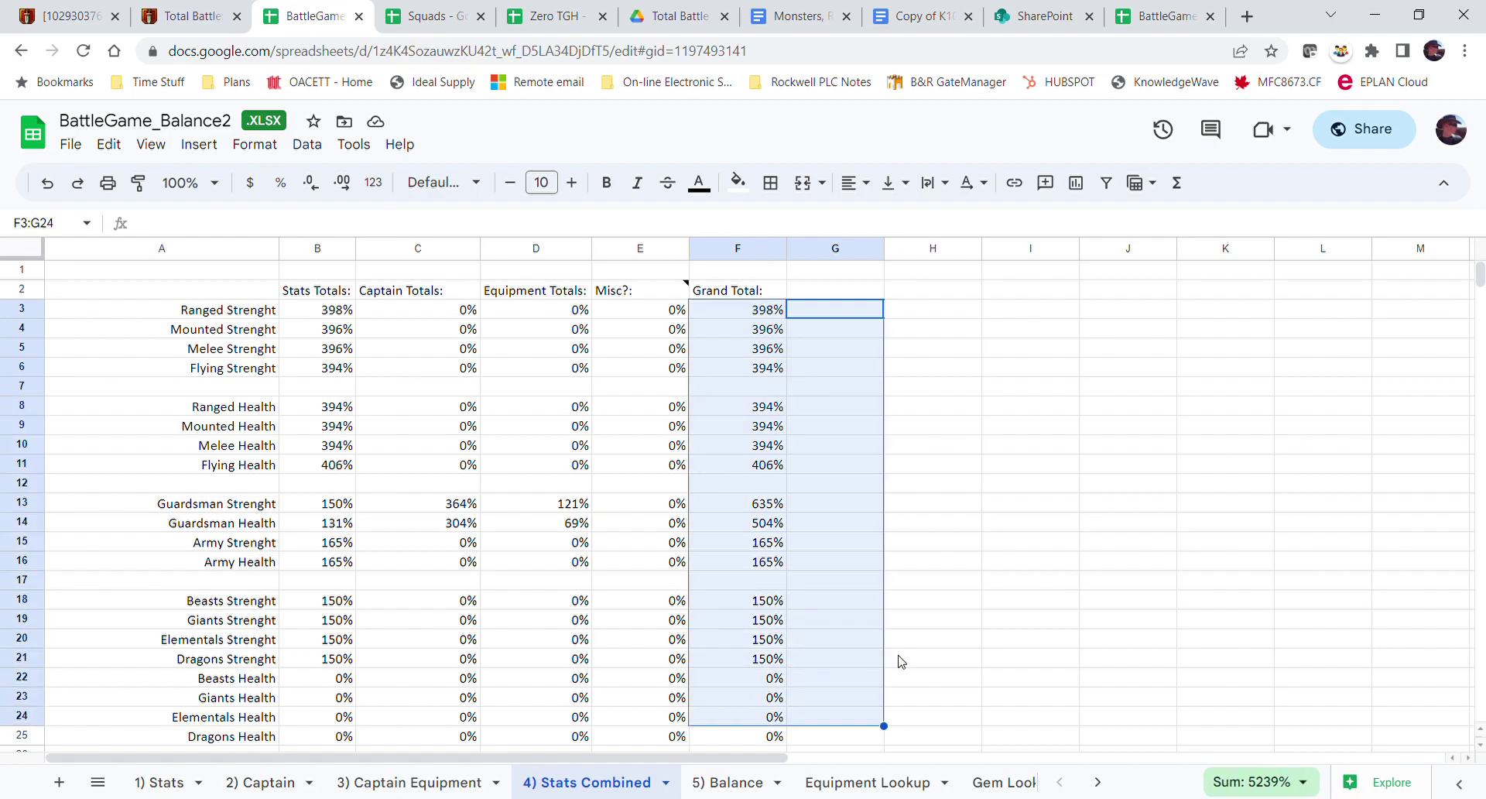
pyautogui.click(881, 562)
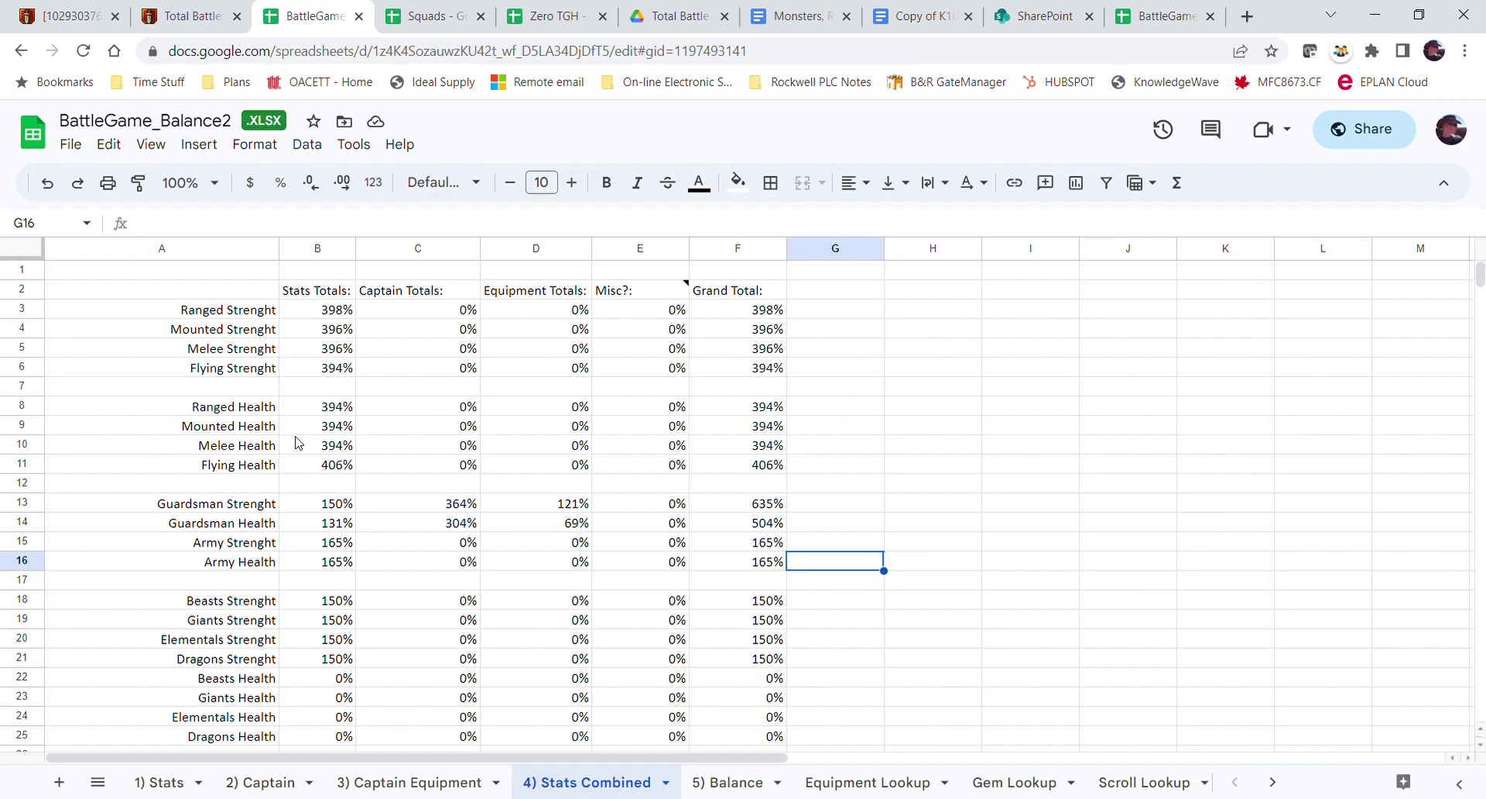
# - Select the Flying Health, Army Health and Dragons Health grand totals together on the Stats Combined sheet to read their sum
pyautogui.click(735, 463)
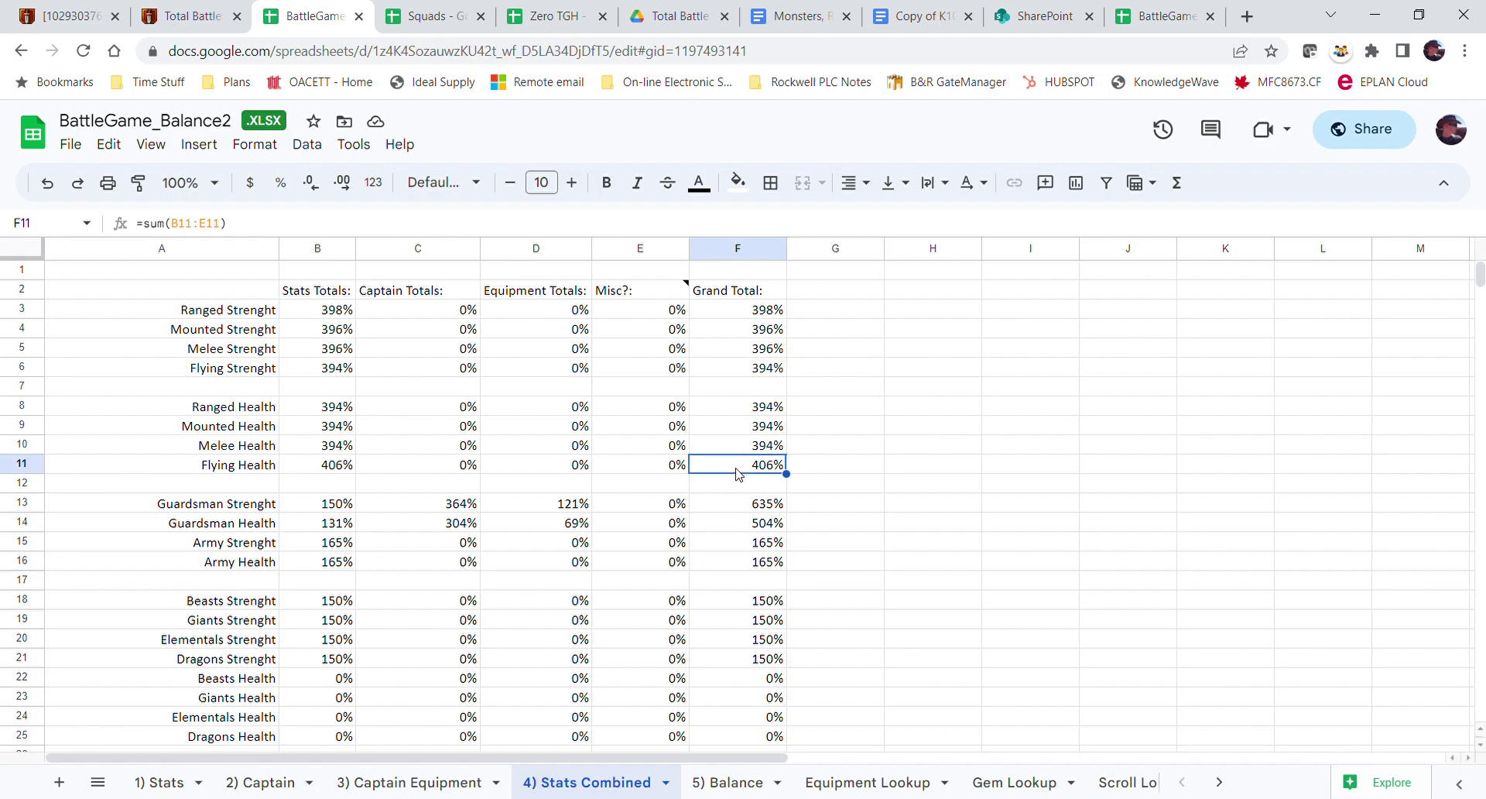
pyautogui.keyDown('ctrl'); pyautogui.click(741, 563); pyautogui.keyUp('ctrl')
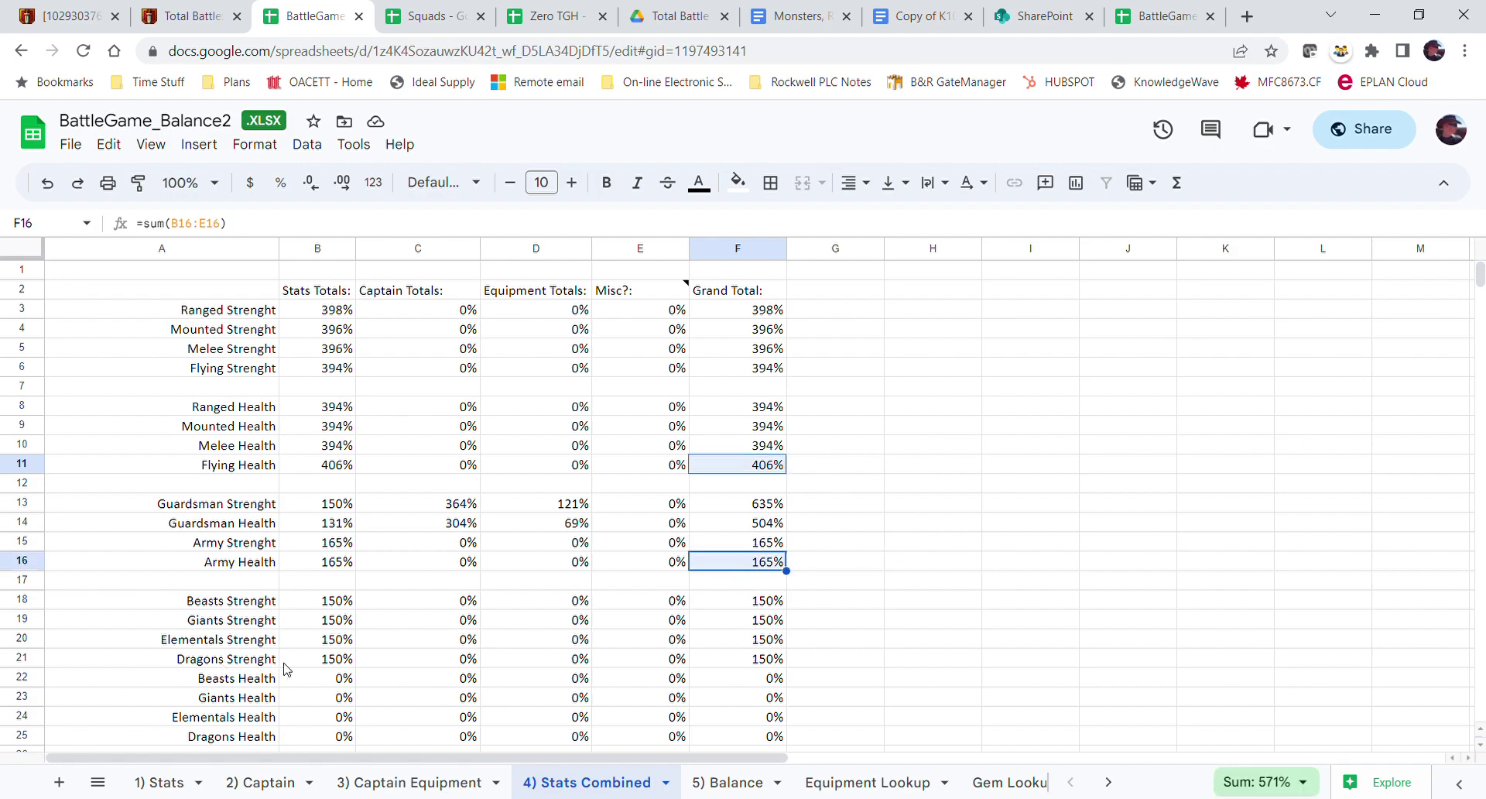
pyautogui.keyDown('ctrl'); pyautogui.click(741, 738); pyautogui.keyUp('ctrl')
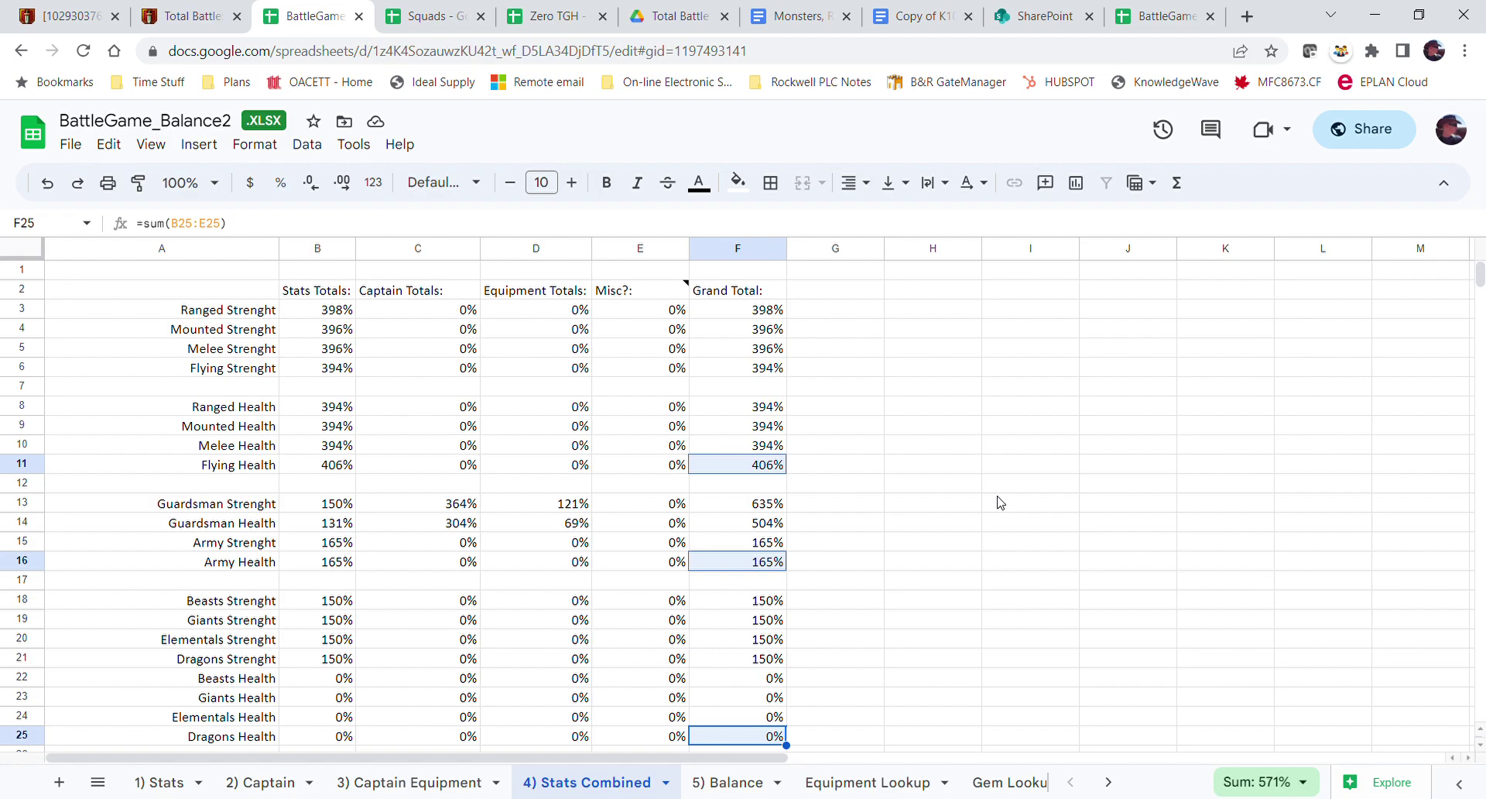
# - Open the Balance sheet and inspect the Black Dragon row's health bonus formula and base health
pyautogui.click(737, 786)
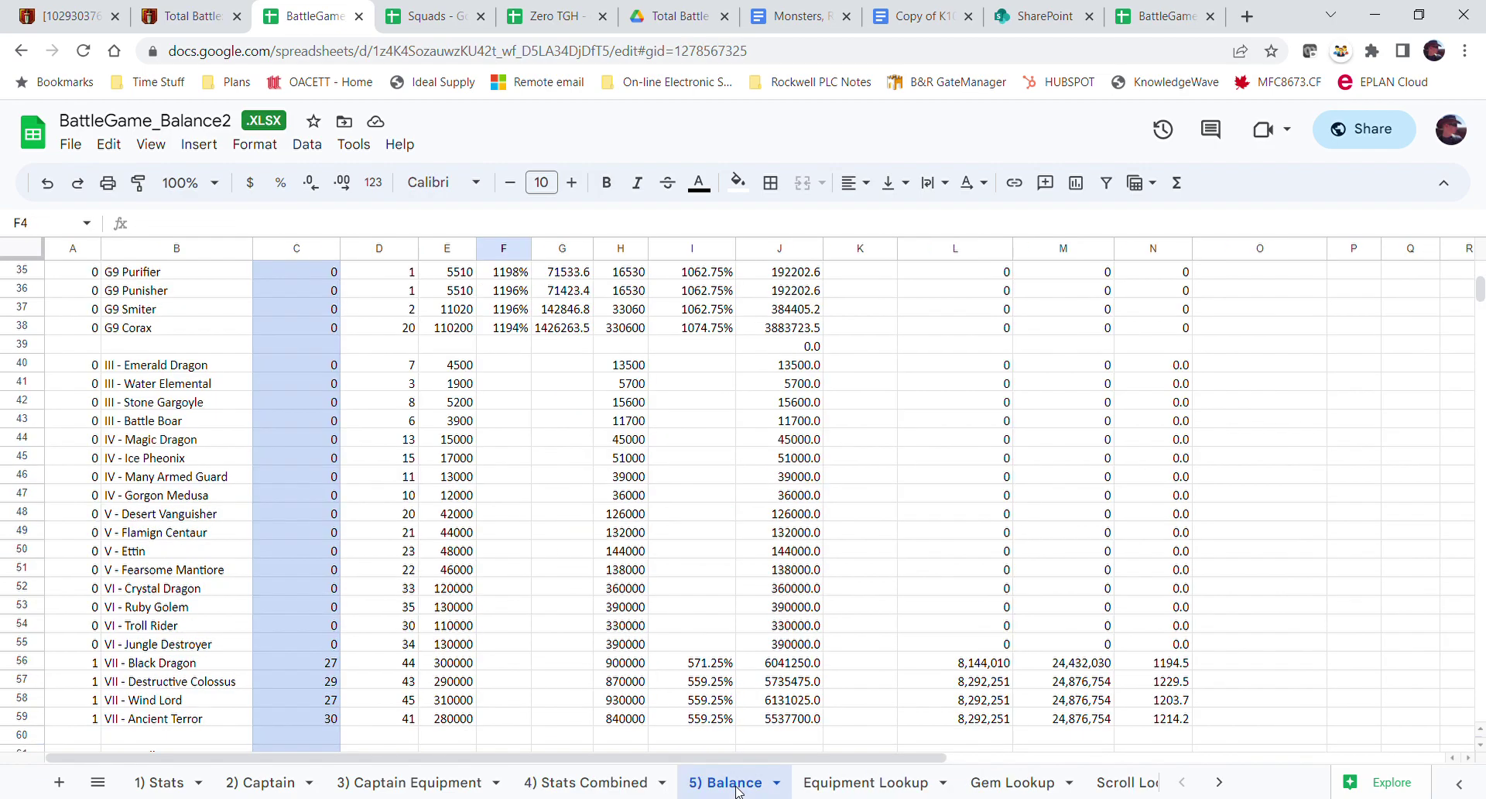
pyautogui.click(160, 667)
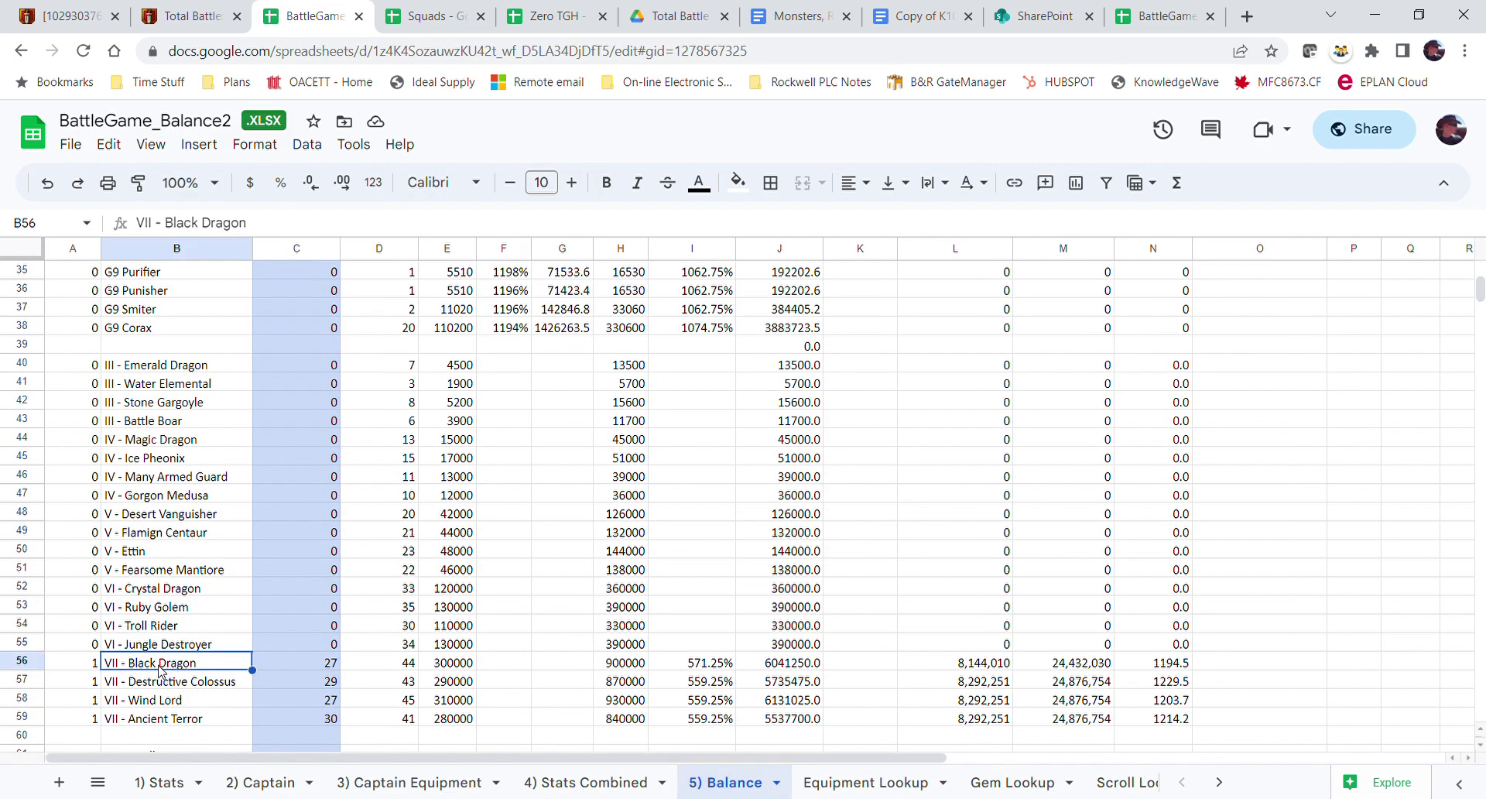
pyautogui.click(687, 667)
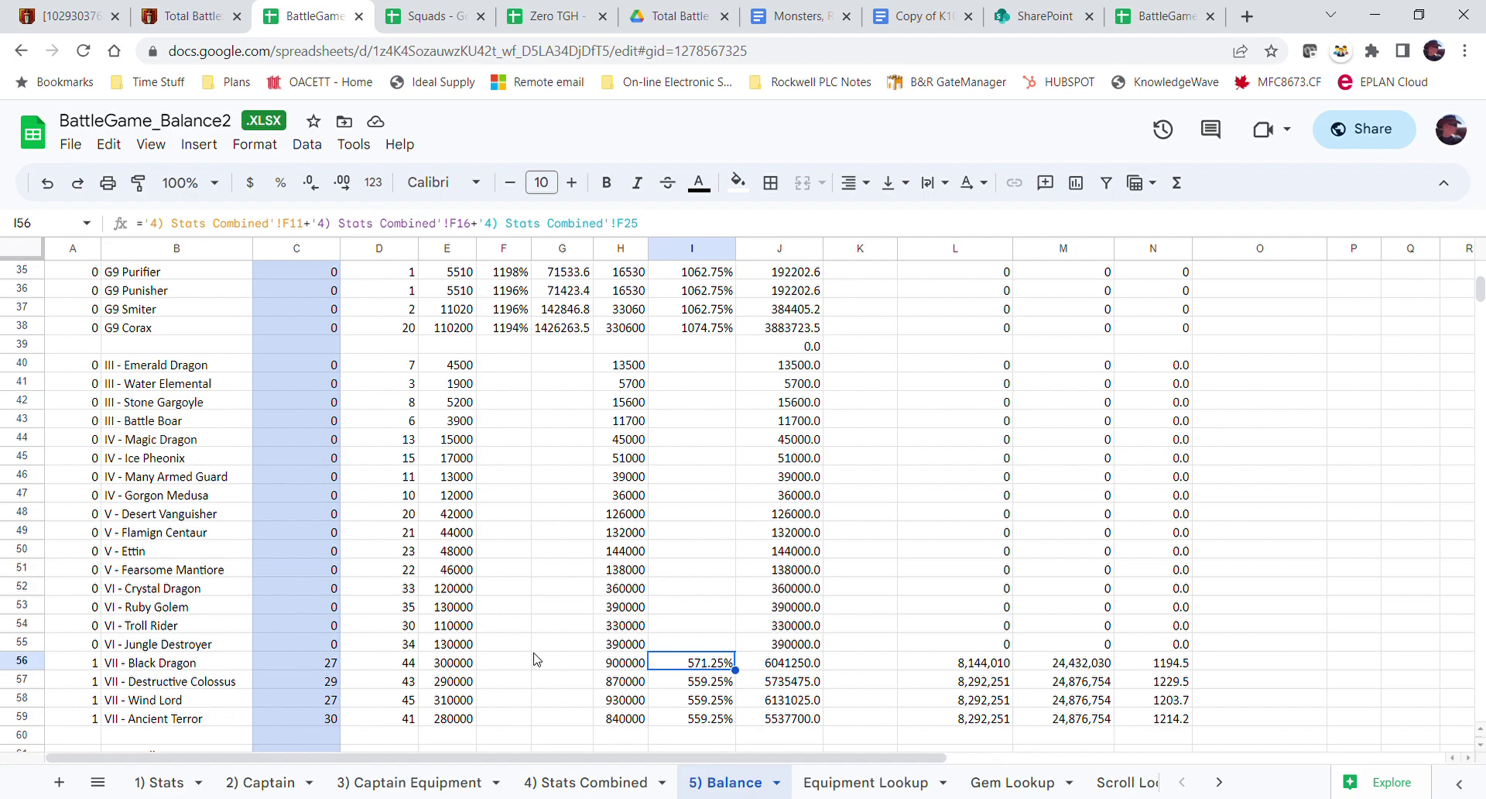
pyautogui.click(618, 664)
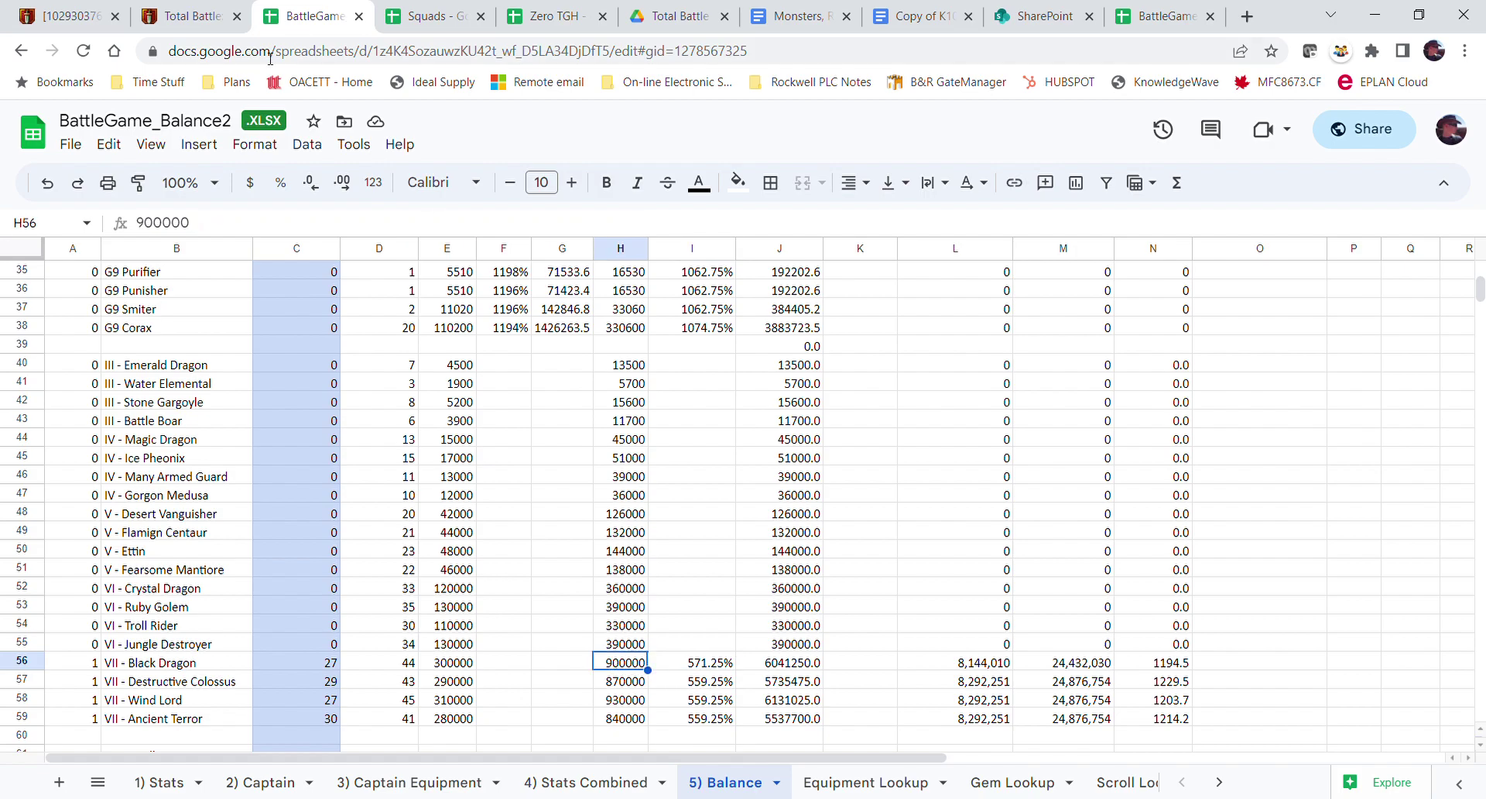
# - Switch to the Total Battle game, leave the captains view and read the Black Dragon's health and bonuses from the monsters in the city
pyautogui.click(189, 15)
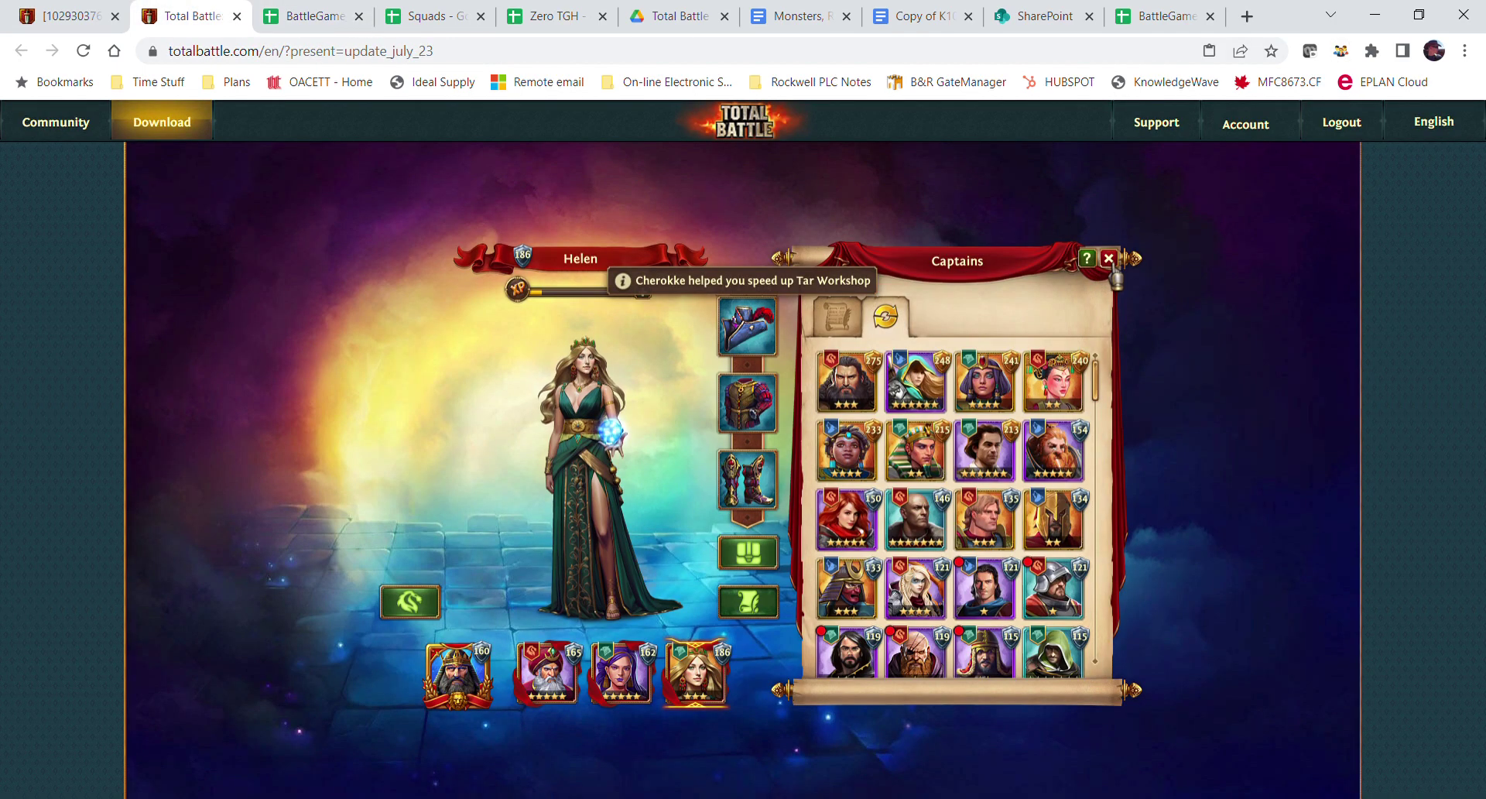
pyautogui.press('Escape')
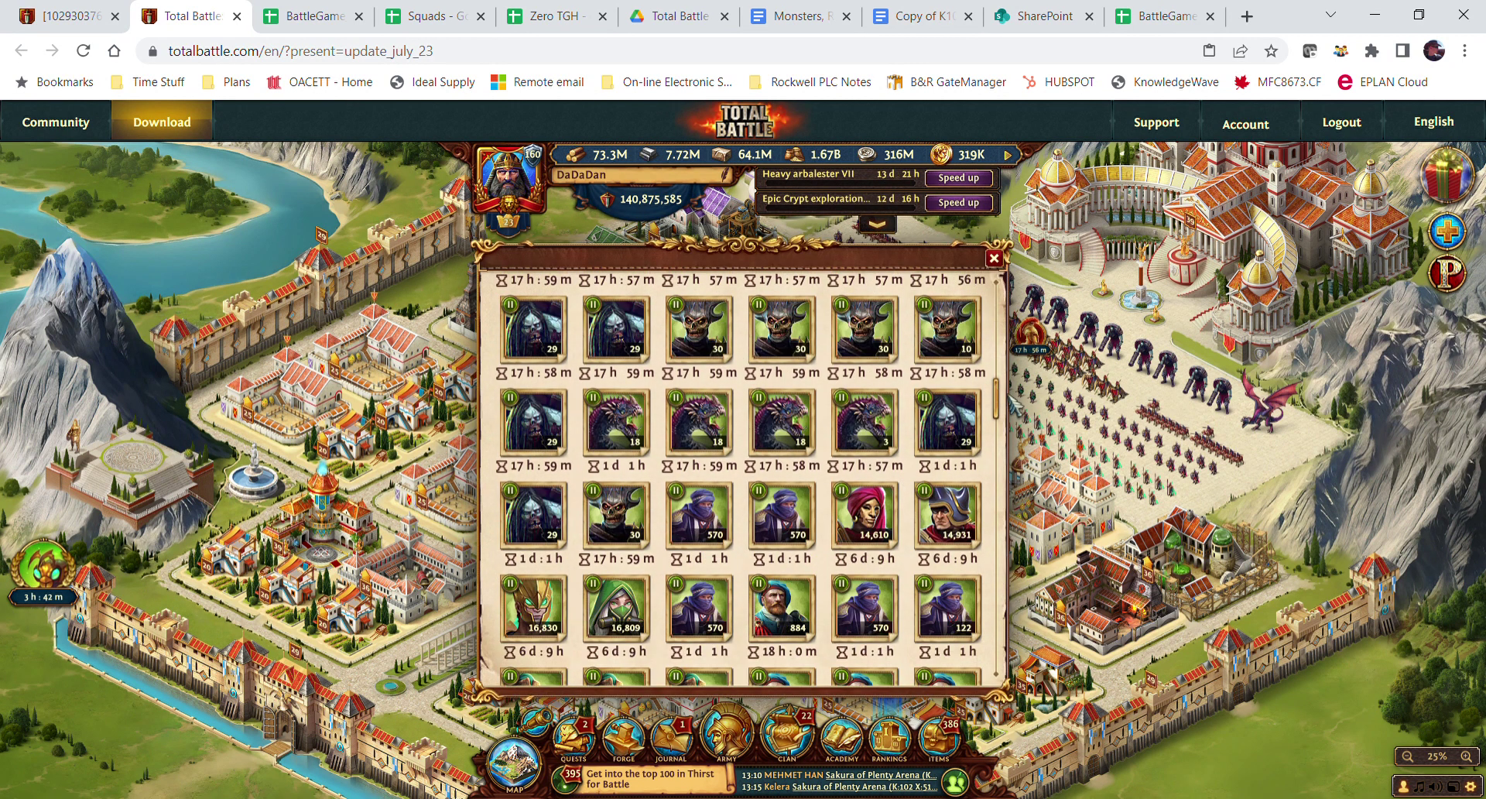
pyautogui.scroll(-10, 743, 479)
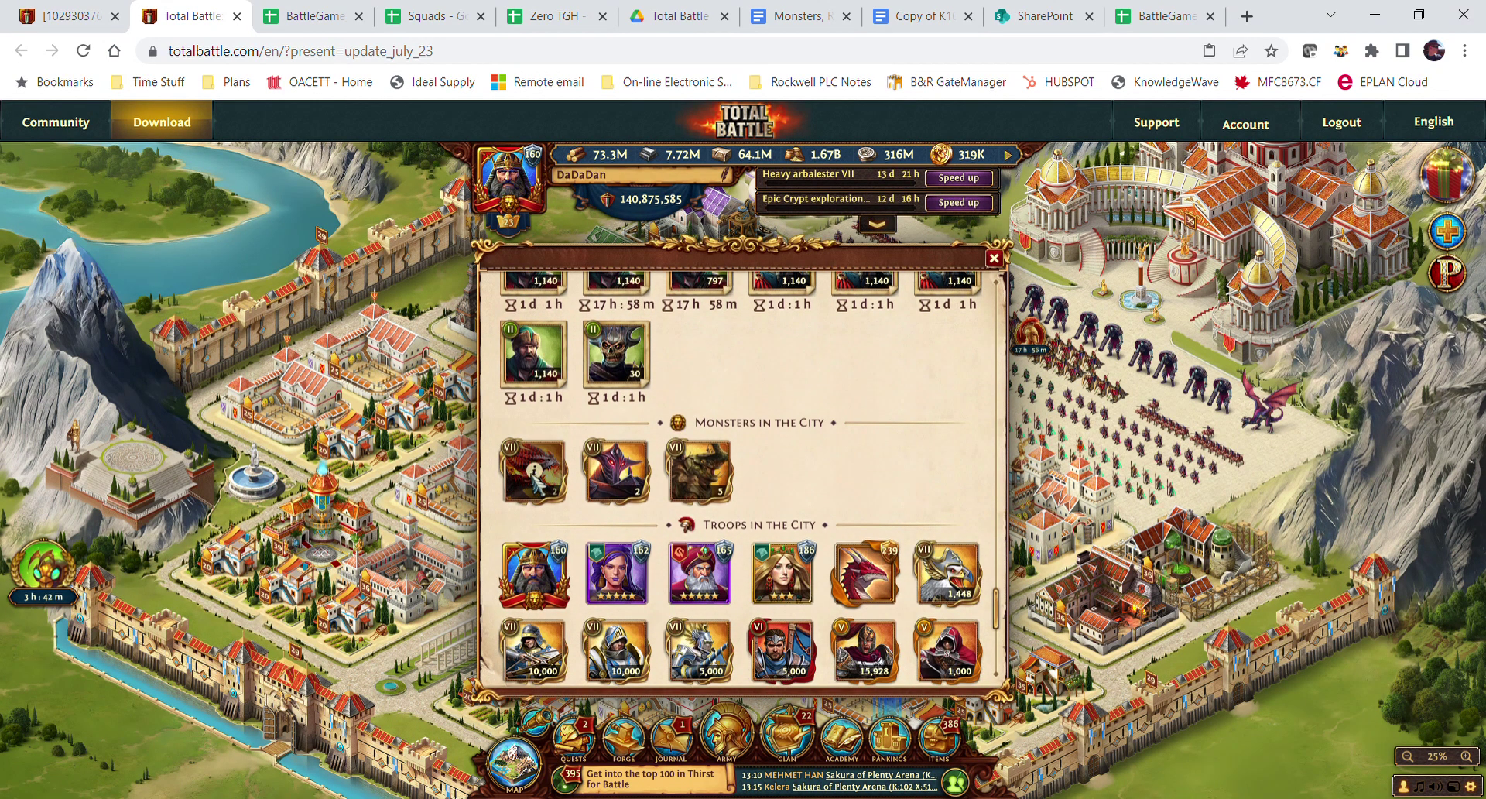
pyautogui.click(534, 470)
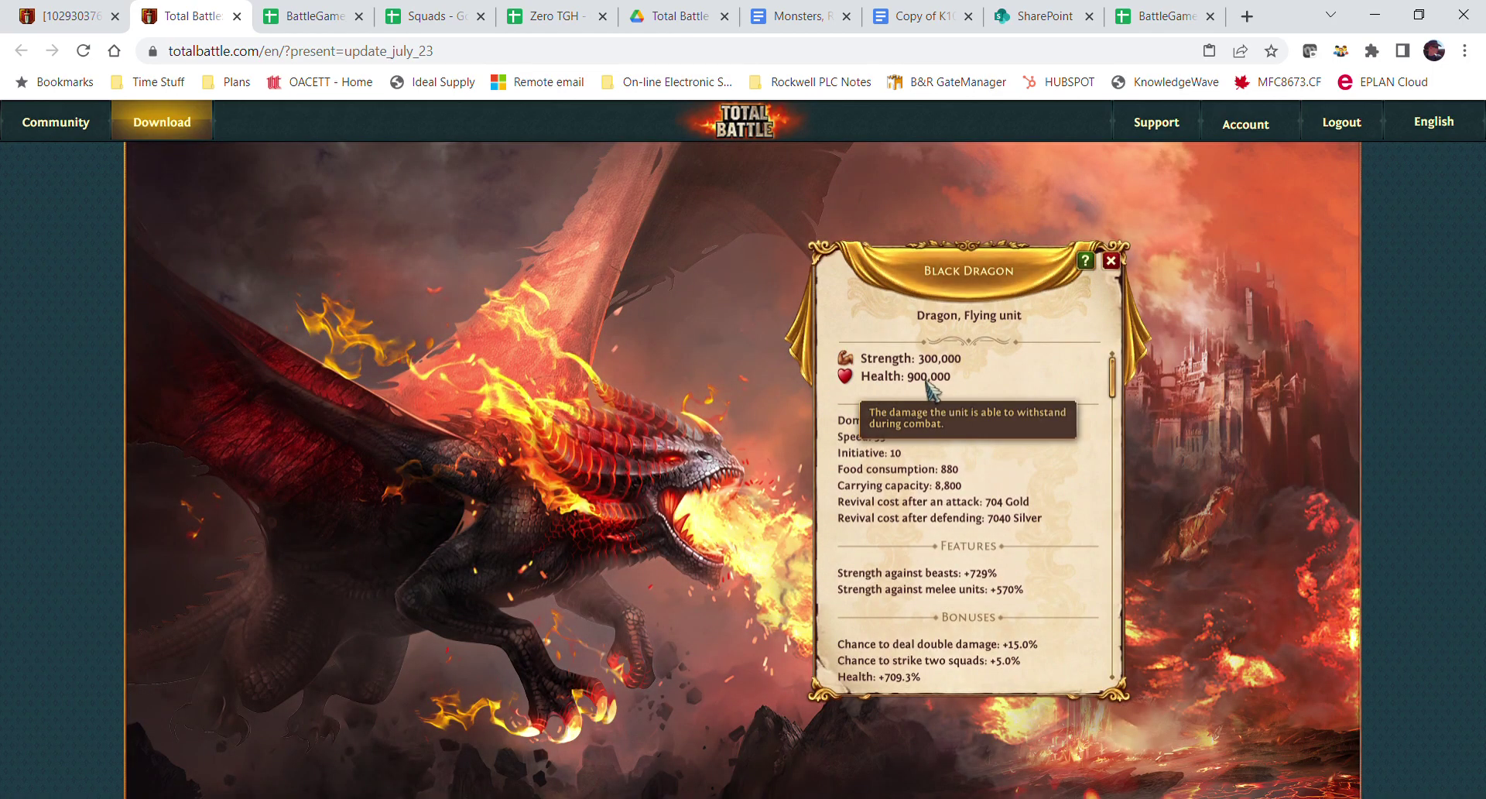
pyautogui.scroll(-3, 1034, 607)
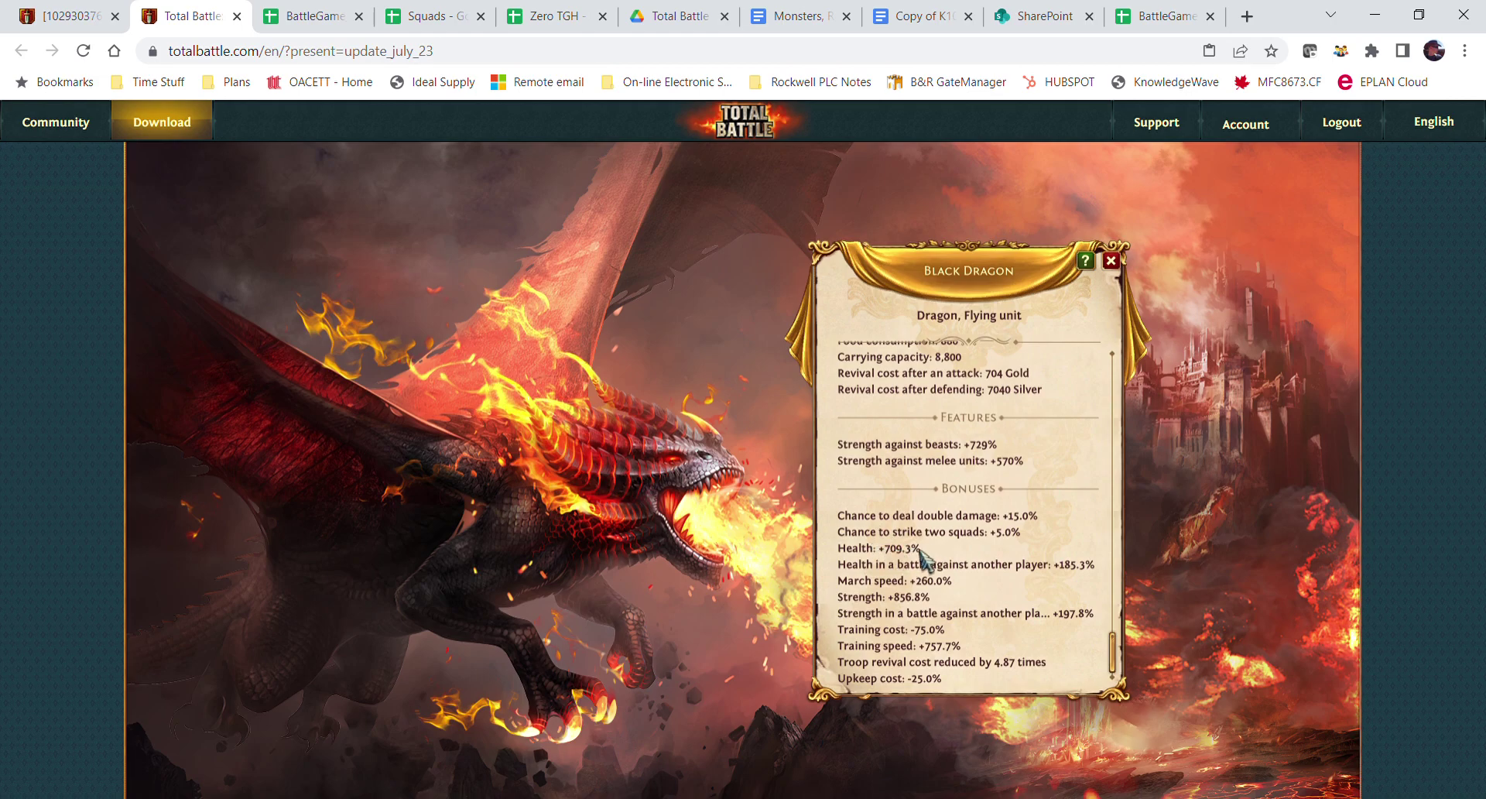
# - Compare the Black Dragon's health bonus in the Balance sheet's cell I56 with the Health bonus in the Total Battle game
pyautogui.hotkey('ctrl', 'Tab')
pyautogui.click(718, 670)
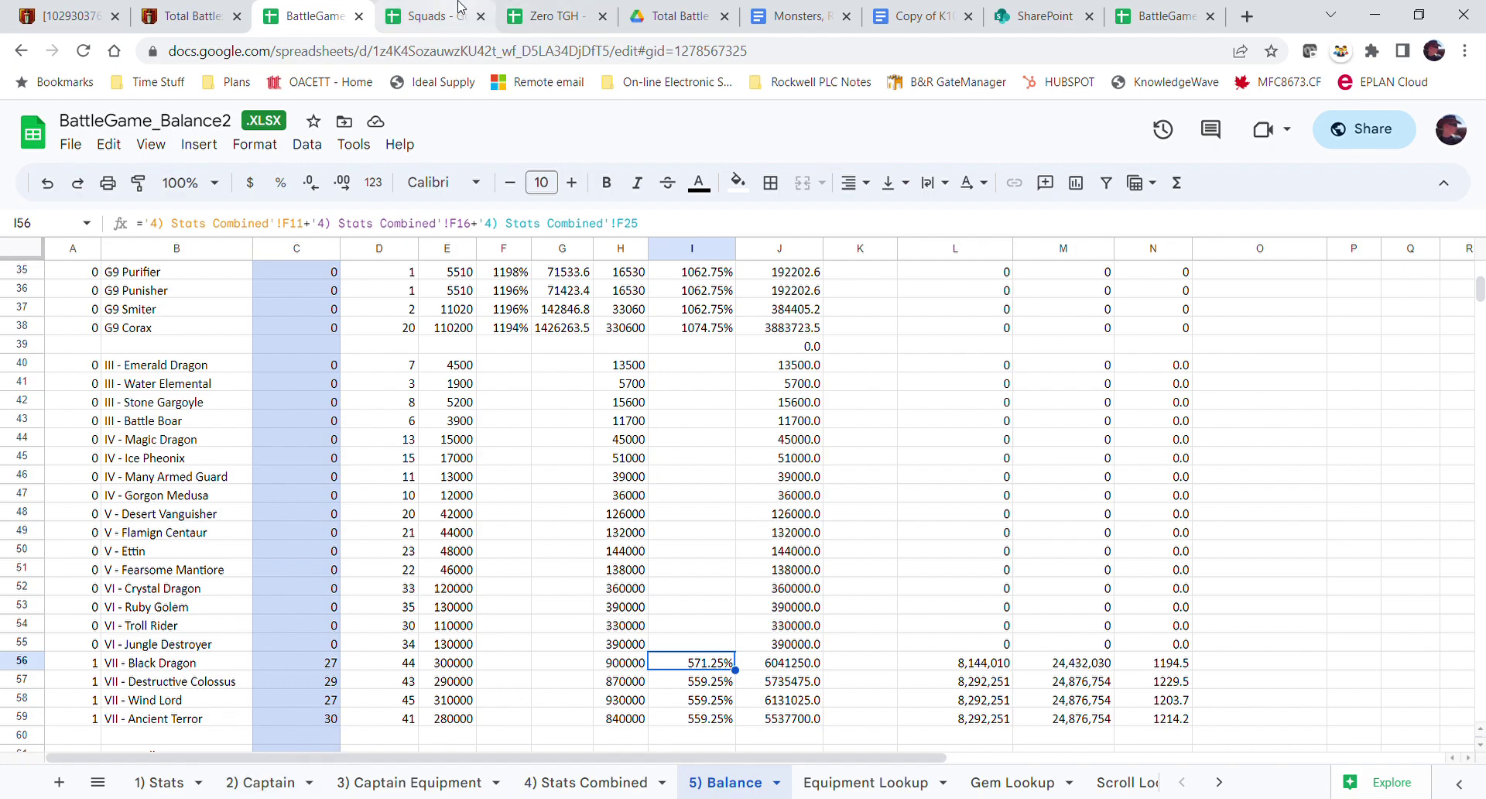
pyautogui.click(189, 15)
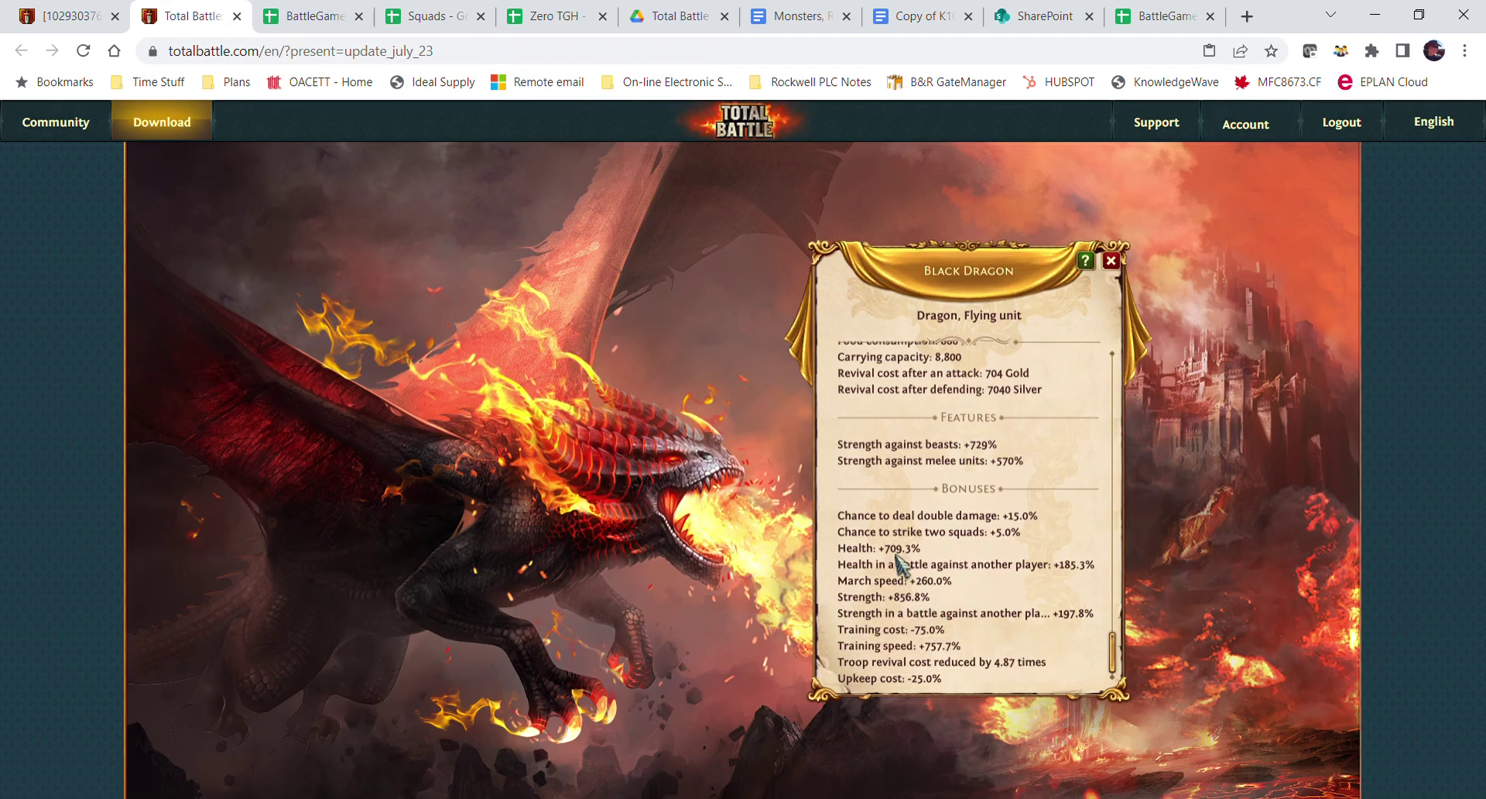
# - Switch back to the spreadsheet, set the Dragons Health Misc? value to 200% on Stats Combined, and check the Black Dragon's bonus on Balance
pyautogui.click(317, 7)
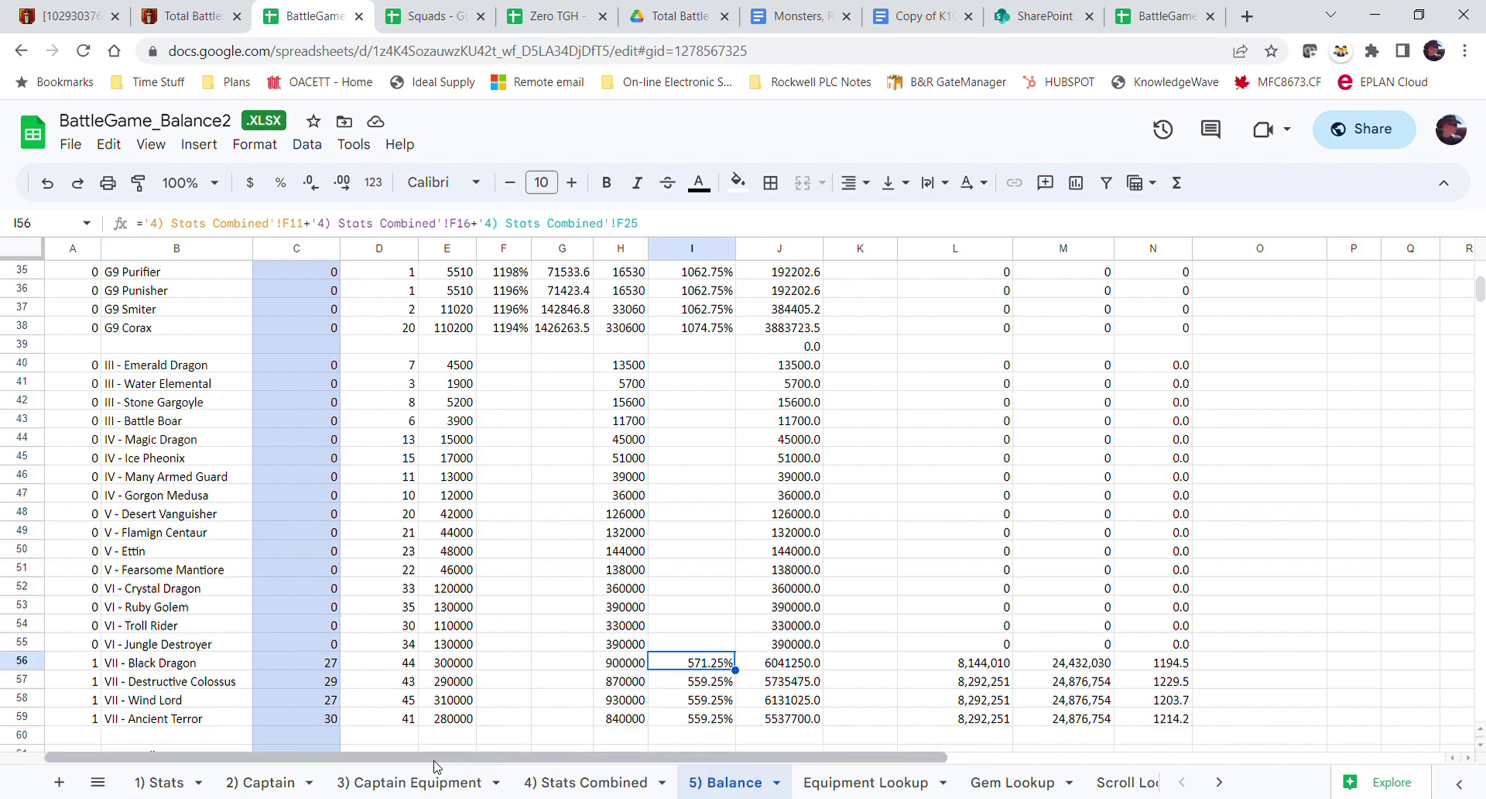
pyautogui.click(594, 783)
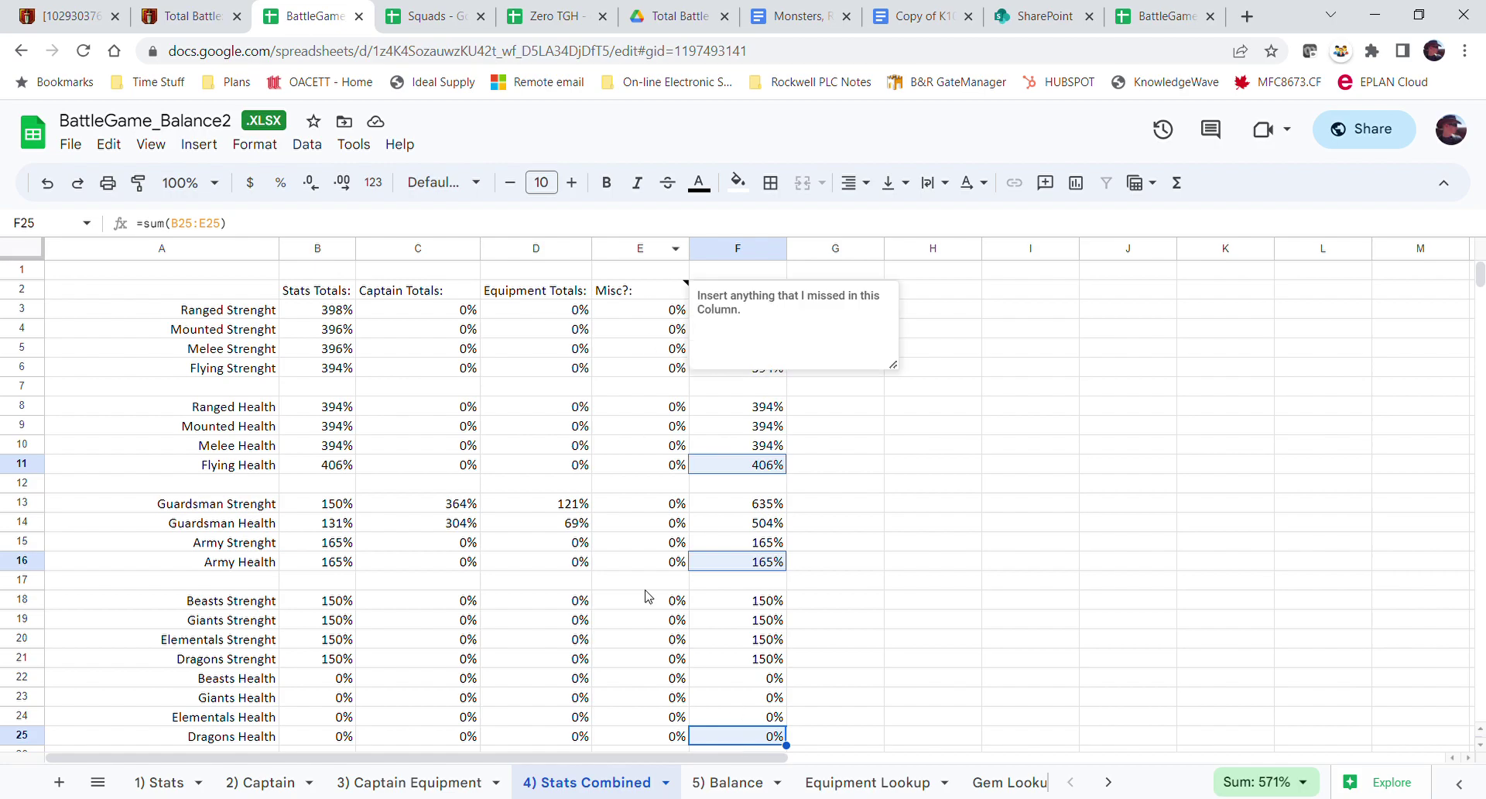
pyautogui.click(644, 739)
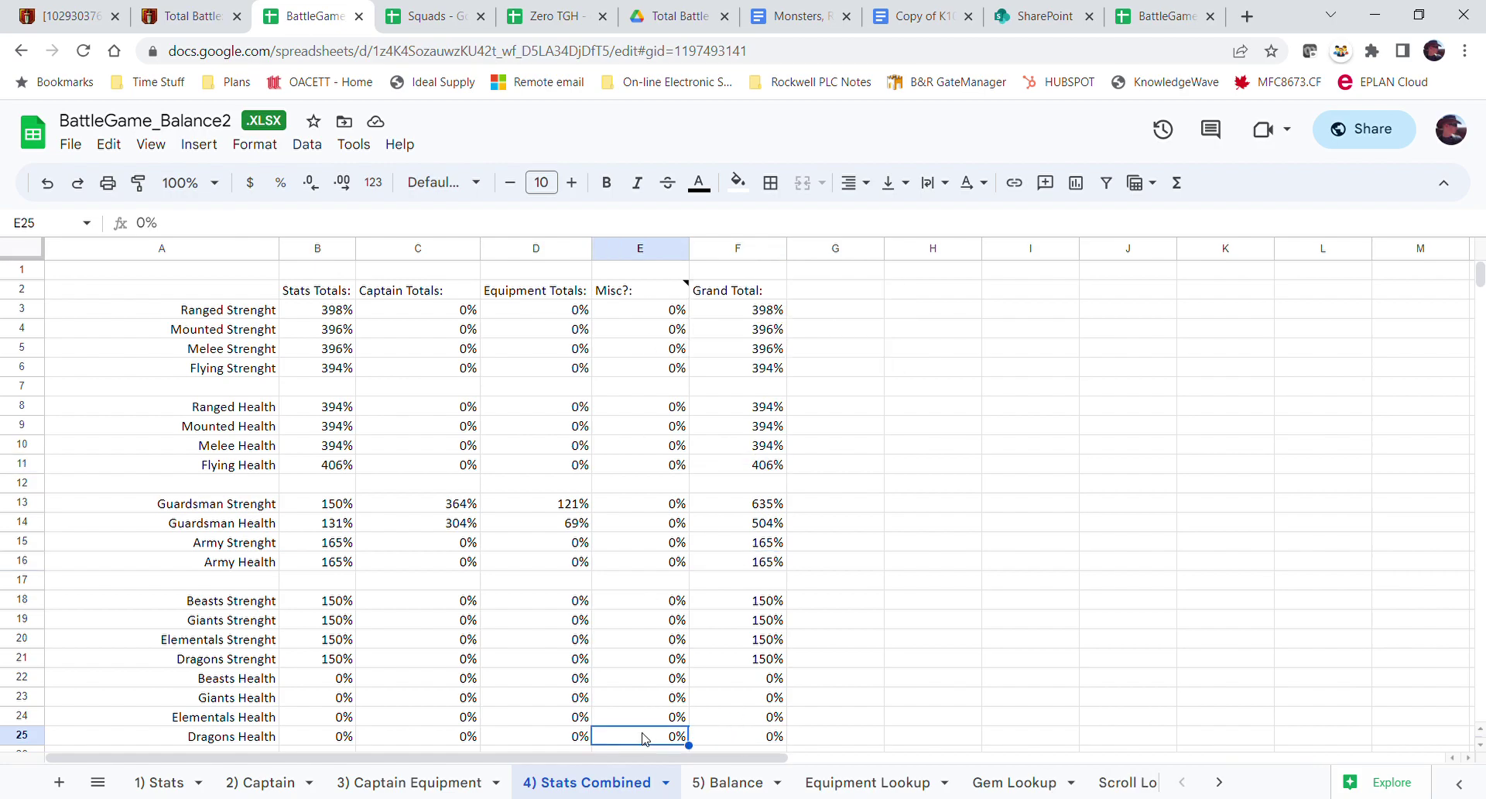
pyautogui.write('200')
pyautogui.click(898, 731)
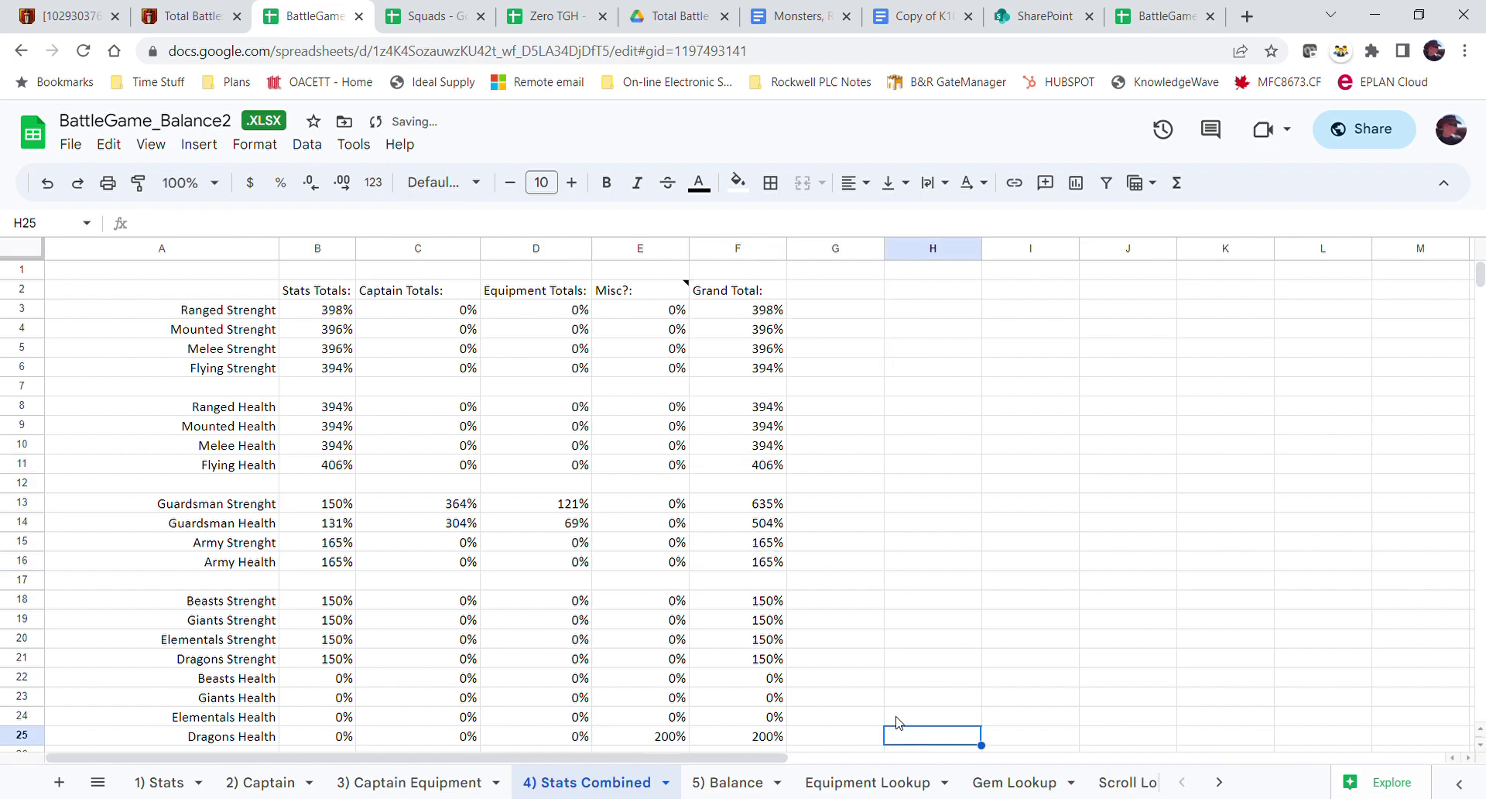
pyautogui.click(731, 783)
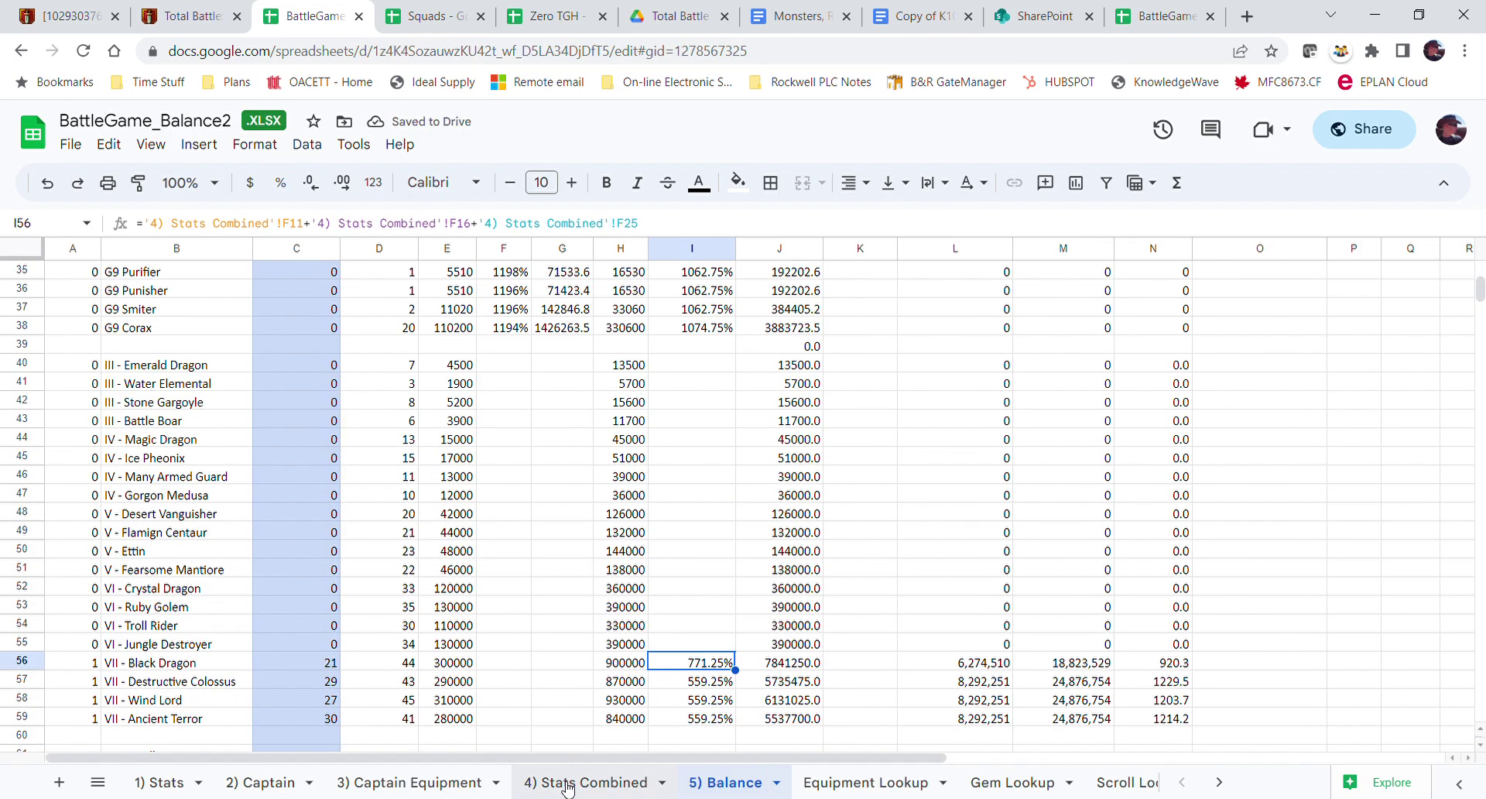
# - Set the Dragons Health Misc? value to 100% on Stats Combined and compare the Black Dragon's Balance bonus with the Total Battle game
pyautogui.click(567, 783)
pyautogui.click(666, 736)
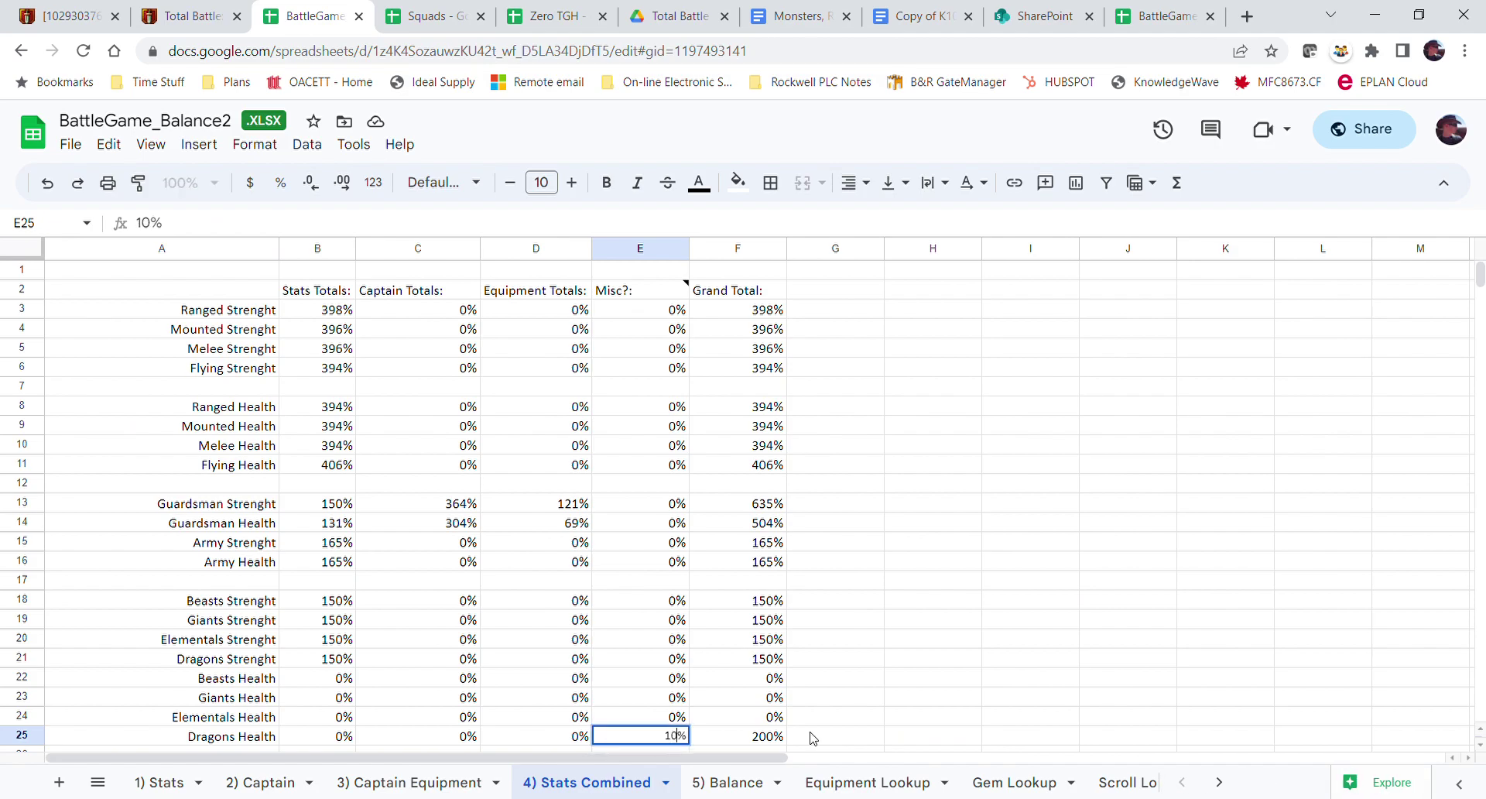
pyautogui.click(1030, 735)
pyautogui.click(723, 782)
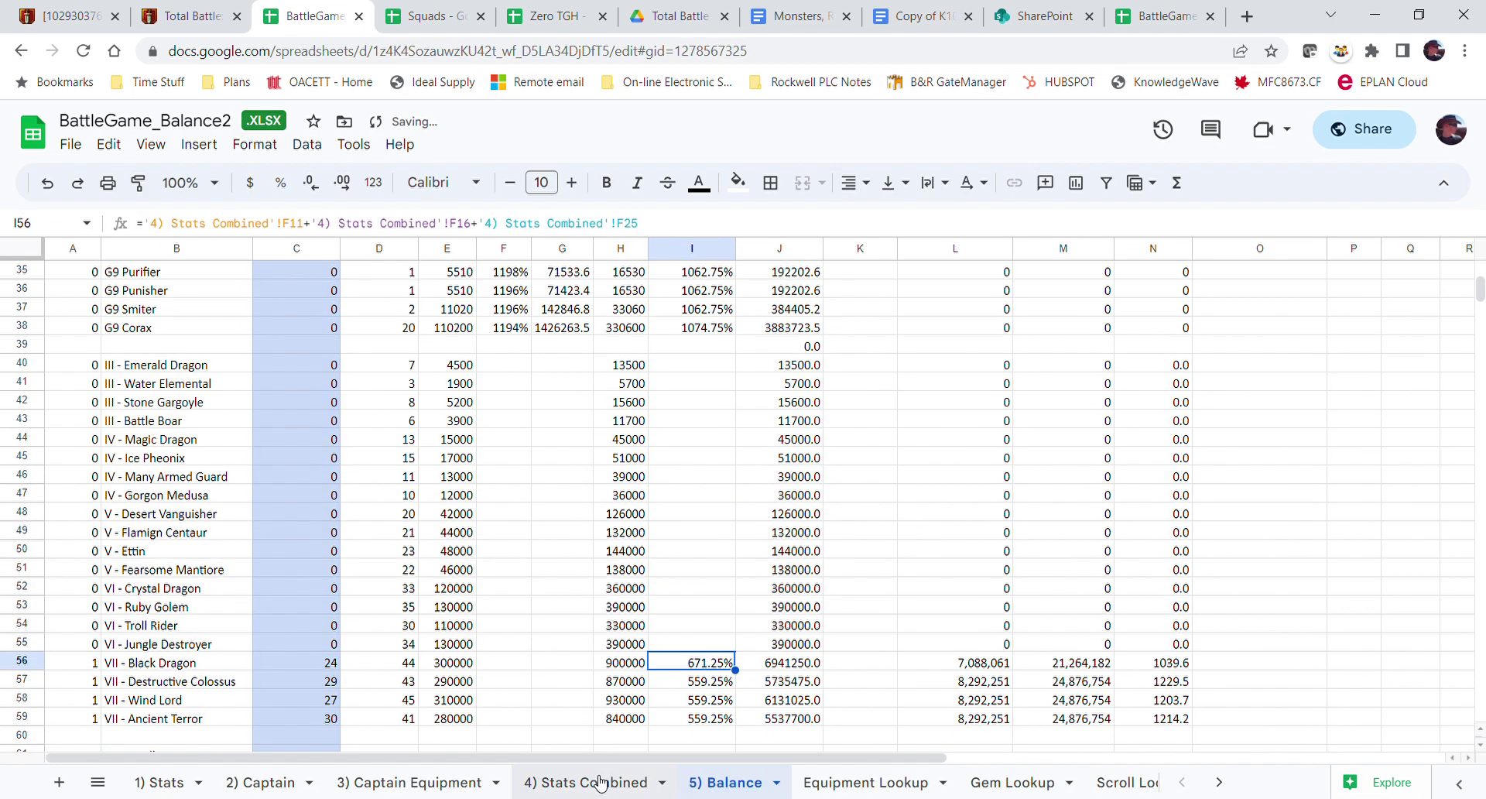
pyautogui.click(193, 15)
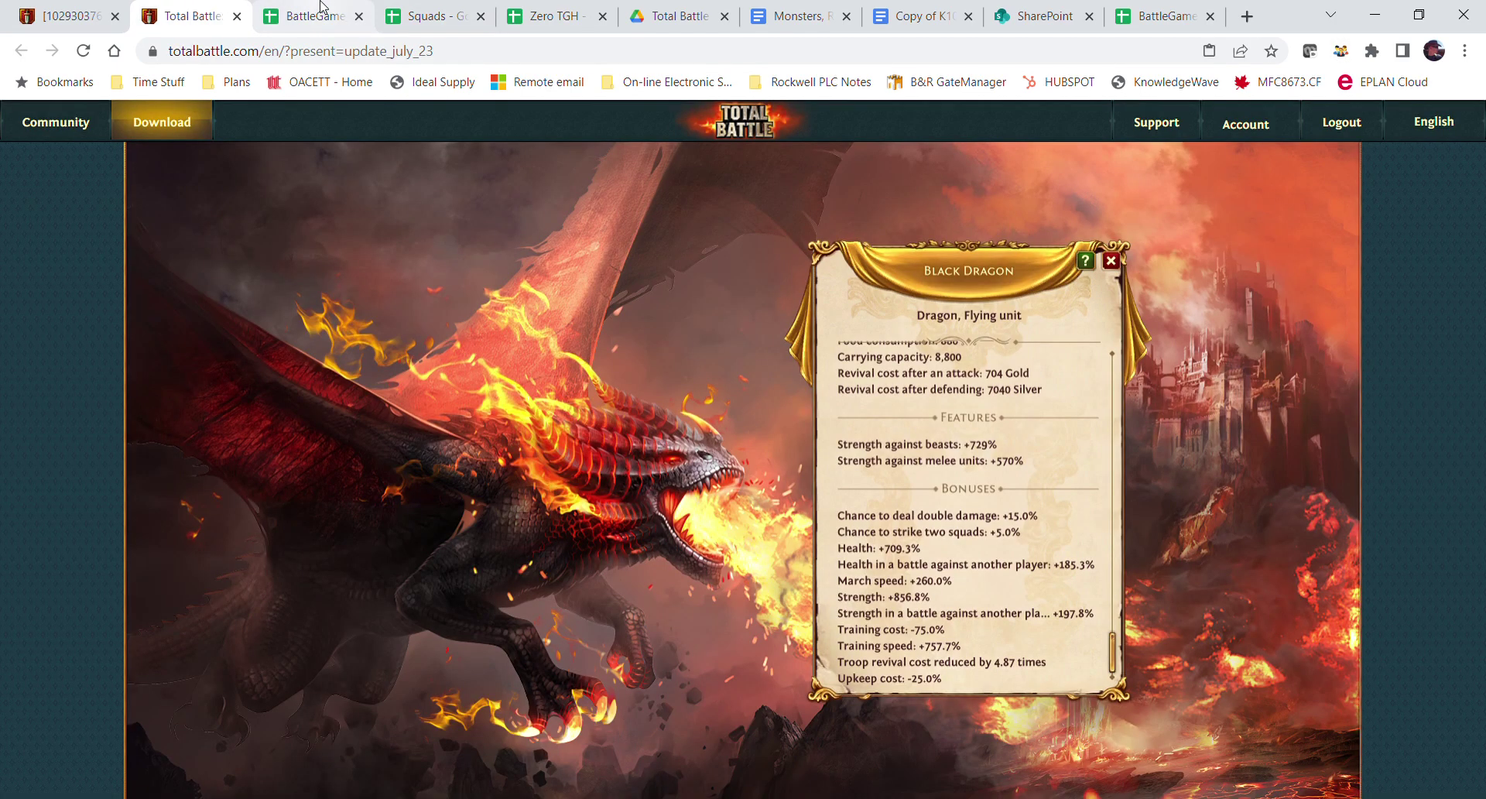
# - Back in the spreadsheet, set the Dragons Health Misc? value to 138.05% on Stats Combined and check the Black Dragon's bonus on Balance
pyautogui.click(321, 10)
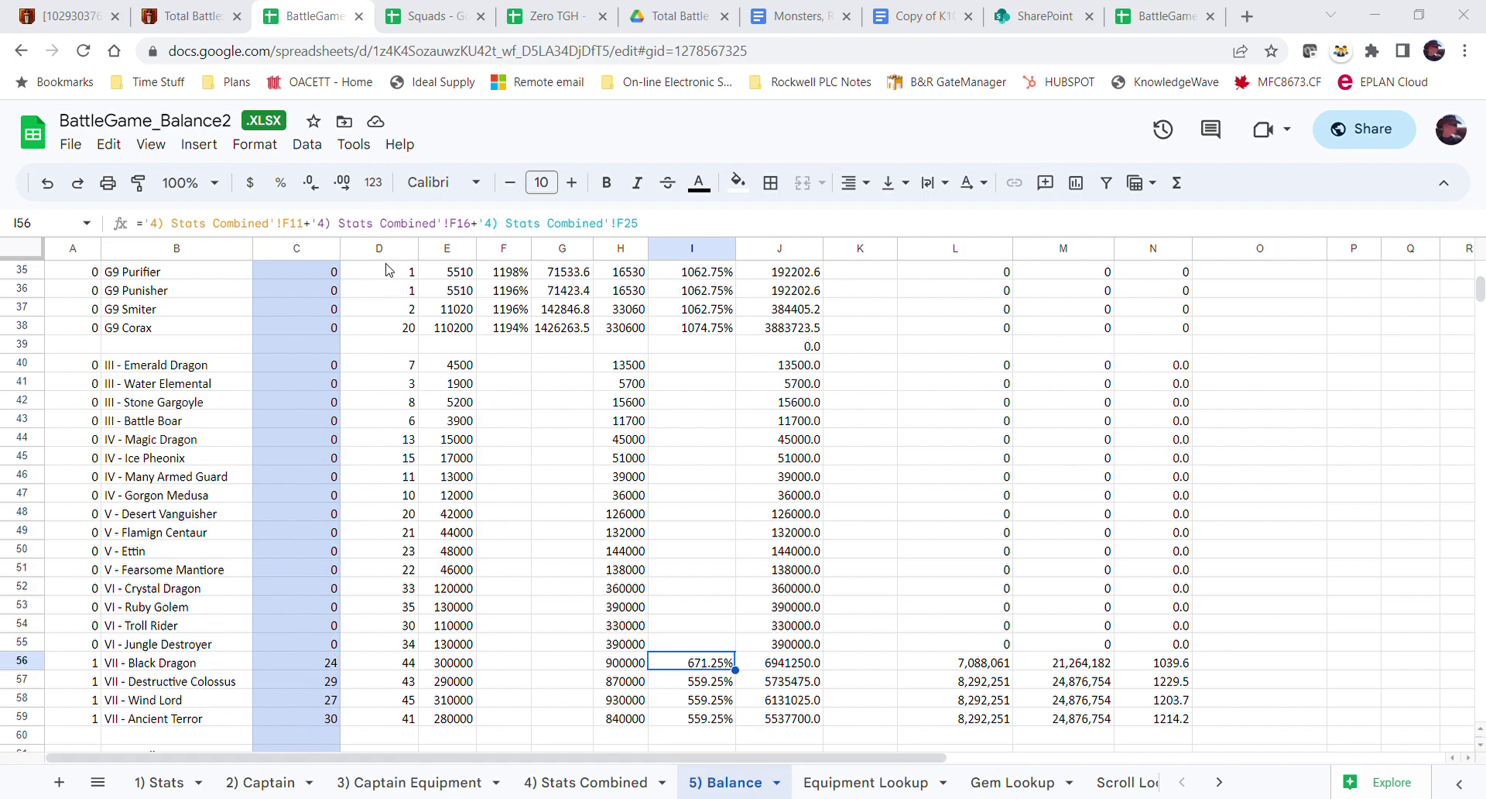
pyautogui.click(573, 785)
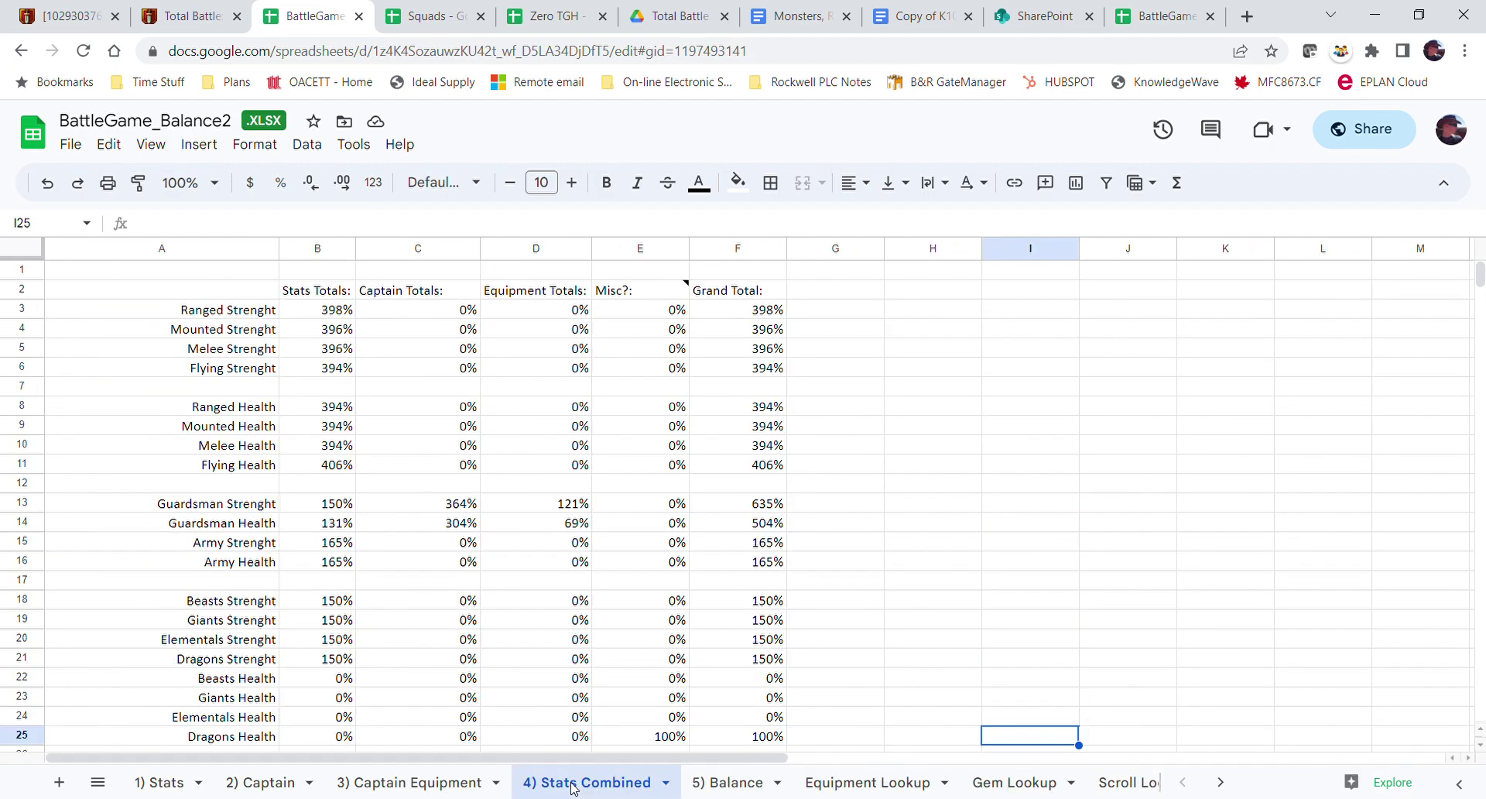
pyautogui.click(667, 731)
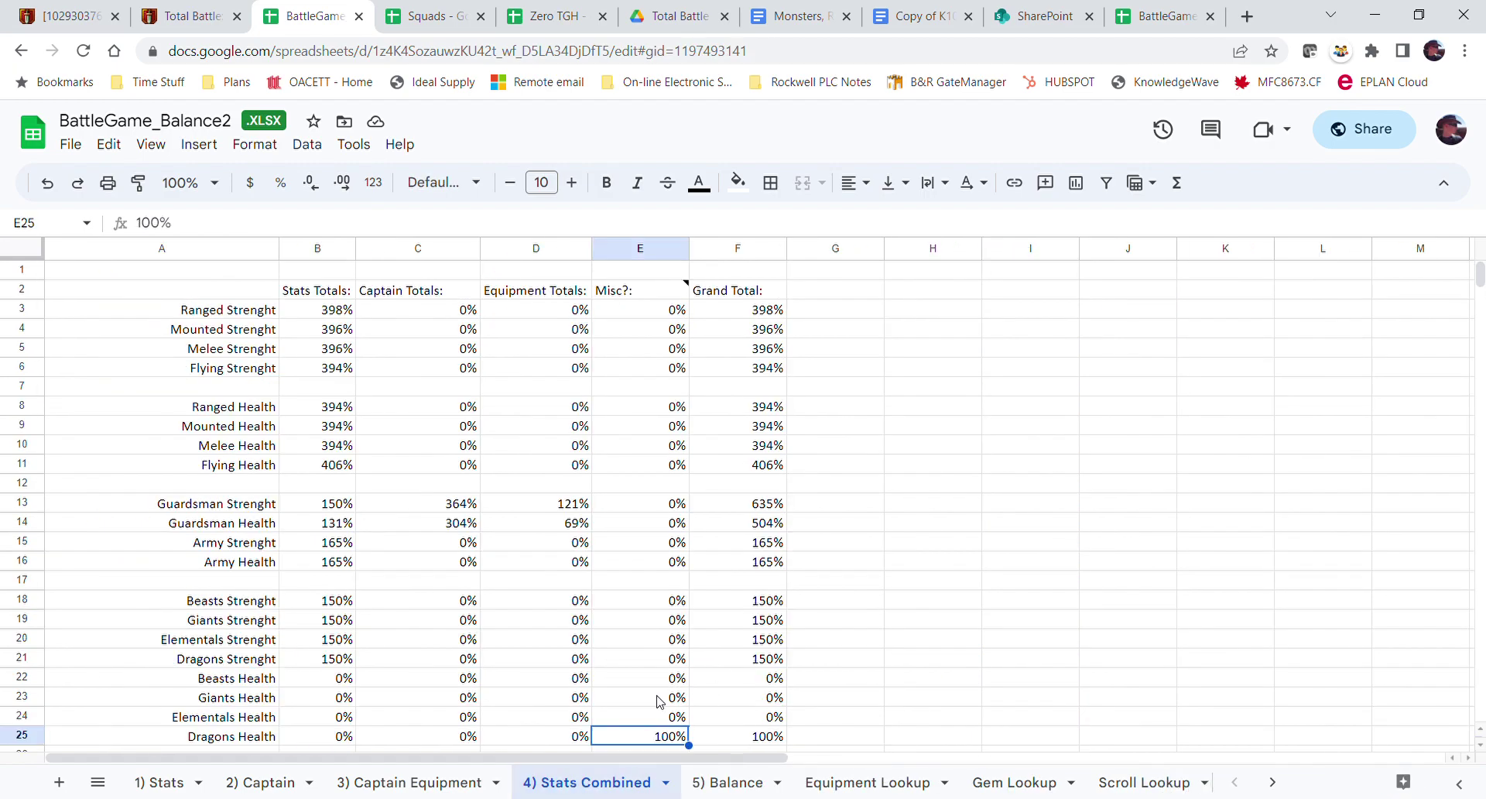
pyautogui.doubleClick(152, 225)
pyautogui.write('138.05')
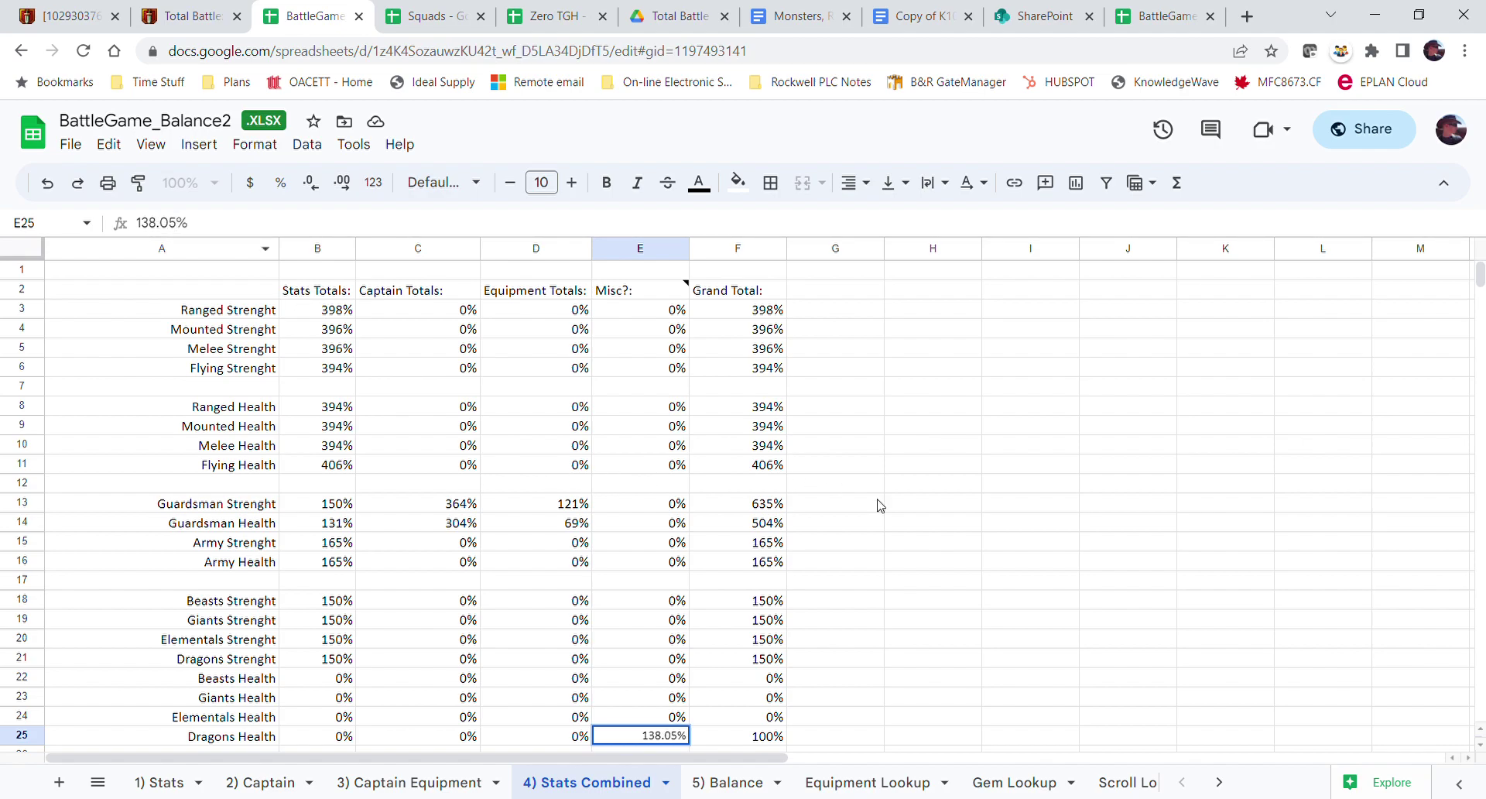
pyautogui.click(887, 601)
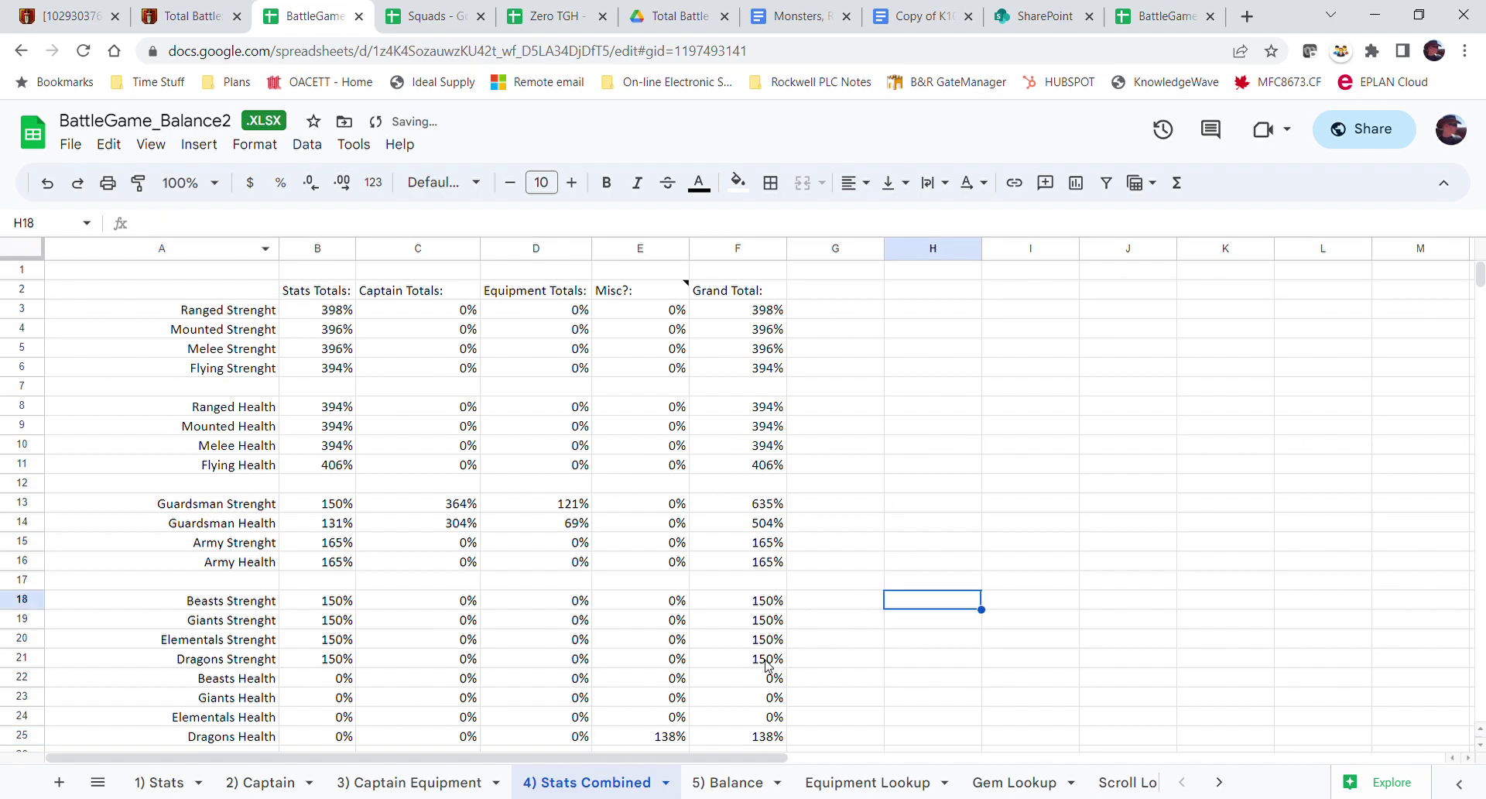
pyautogui.click(739, 785)
pyautogui.click(716, 667)
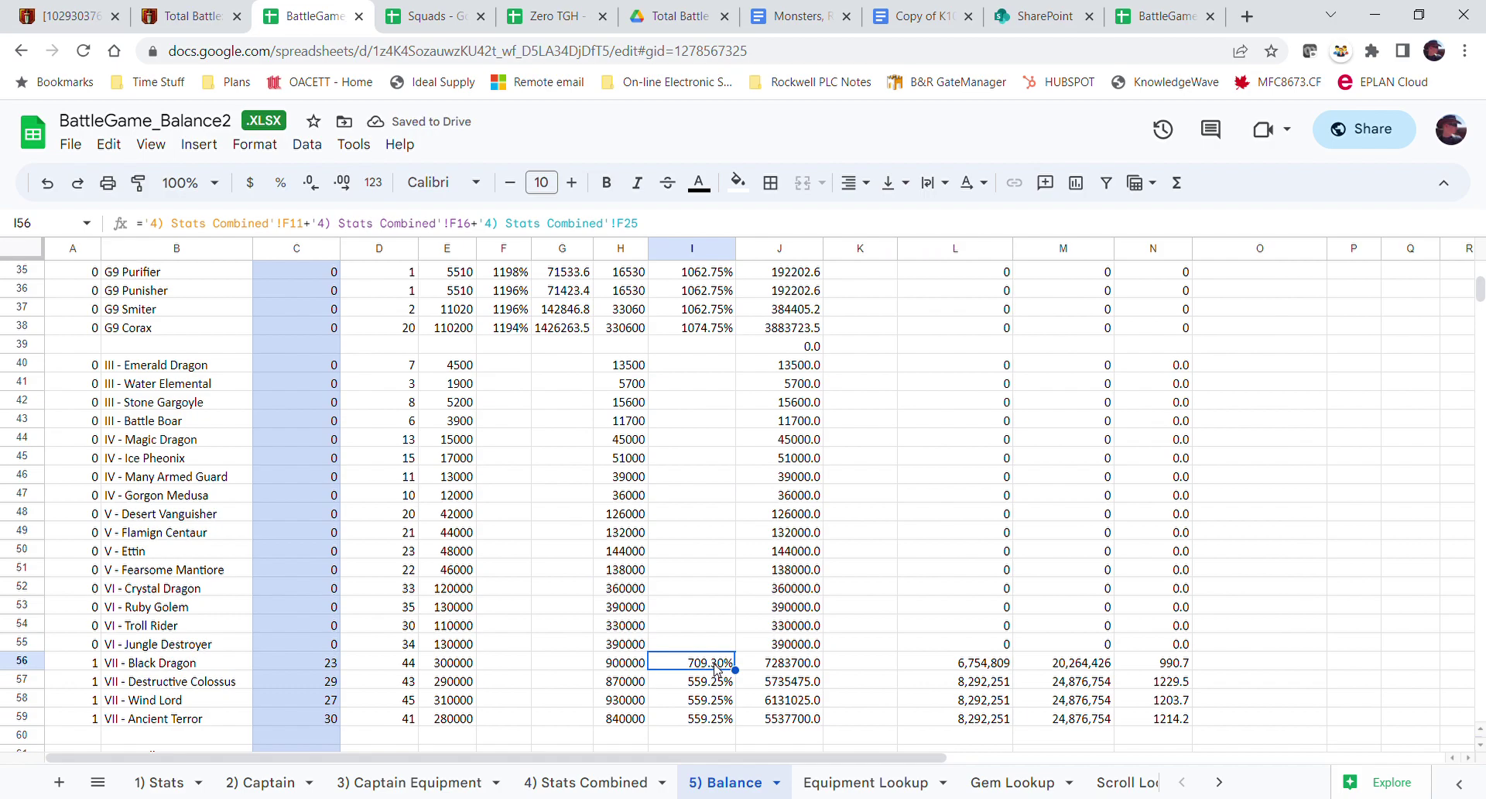
# - Review the Black Dragon's row on the Balance sheet against its health bonus and base health in the Total Battle game
pyautogui.click(28, 666)
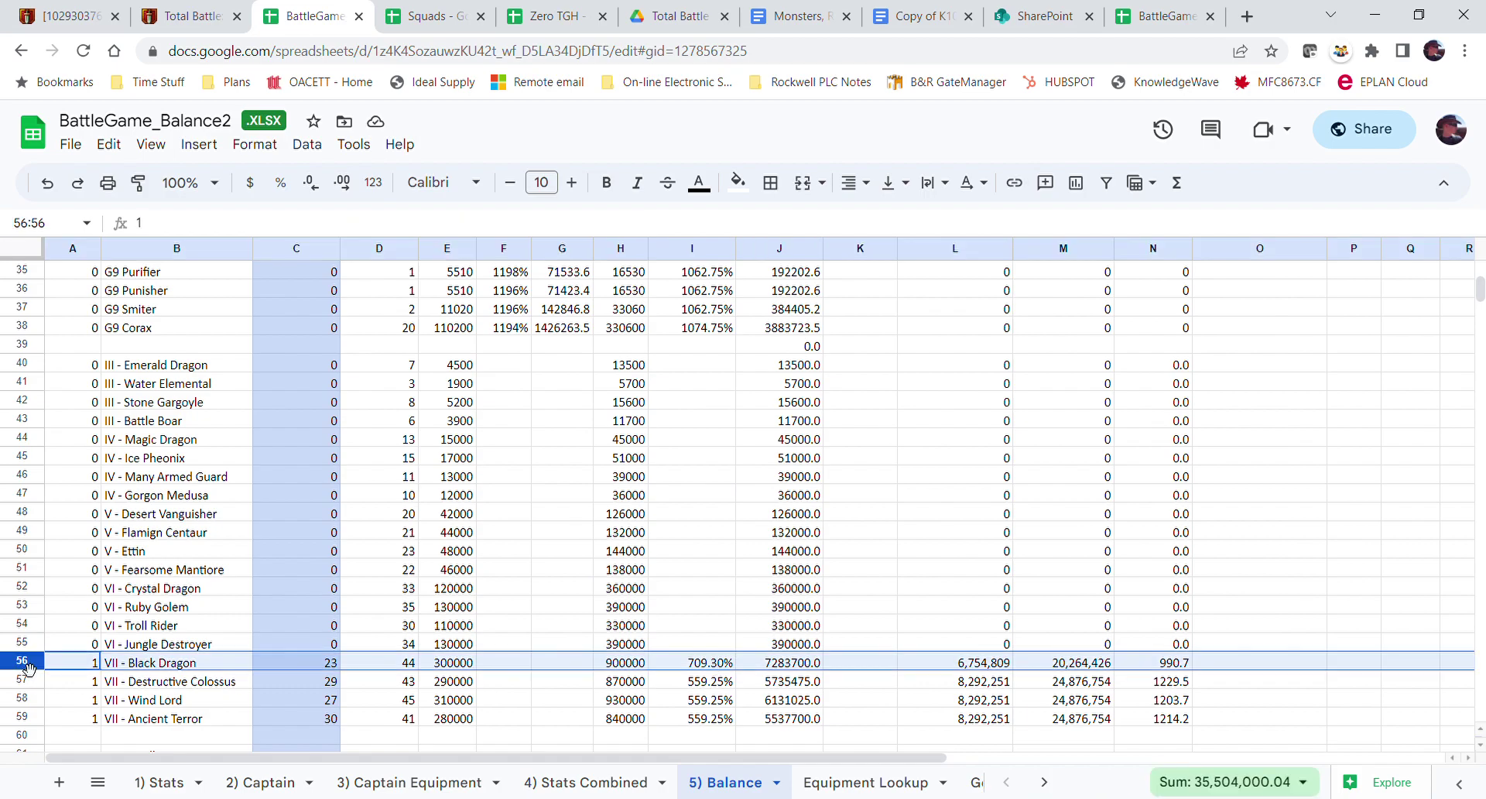
pyautogui.click(712, 666)
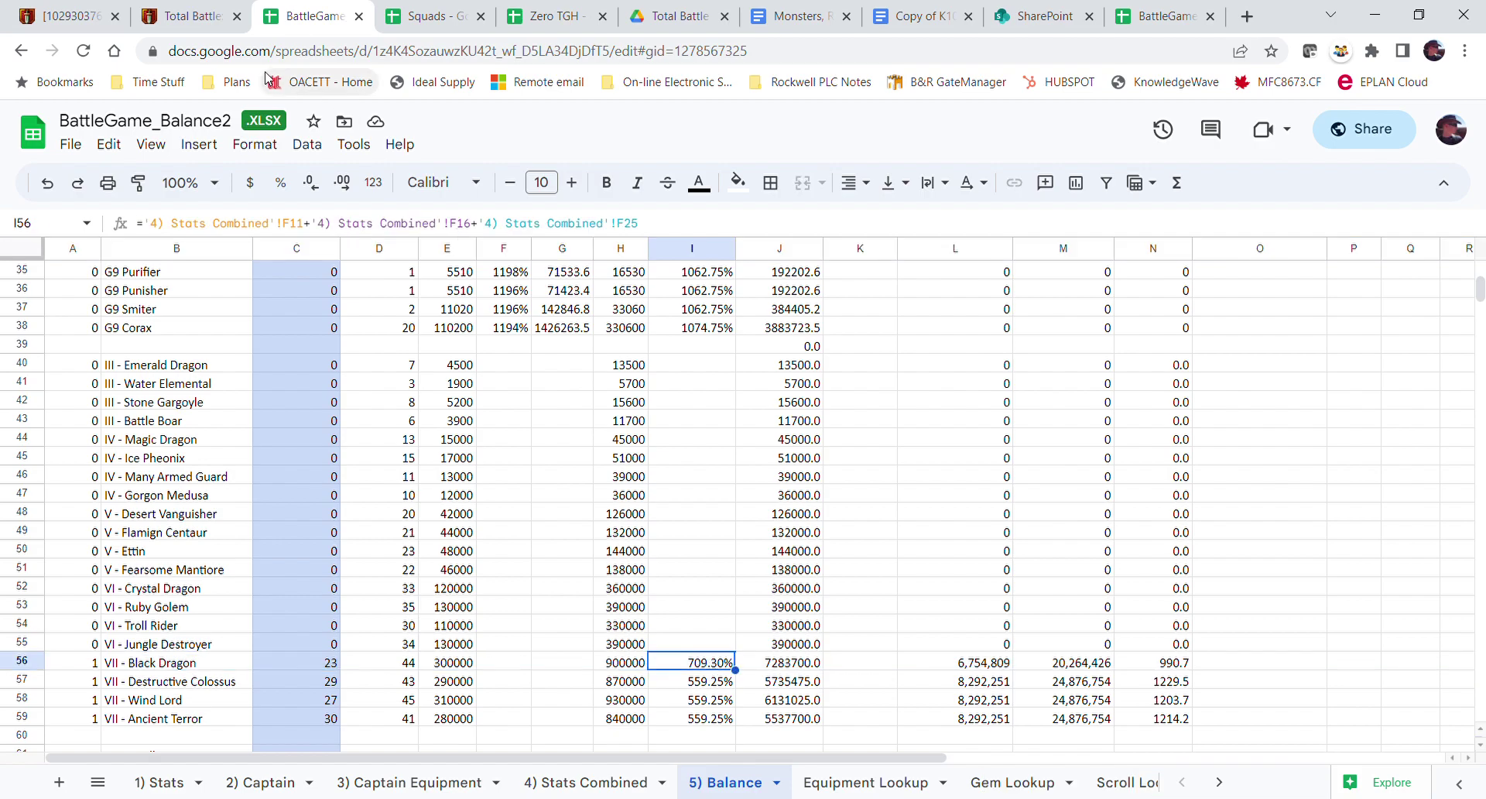
pyautogui.click(189, 16)
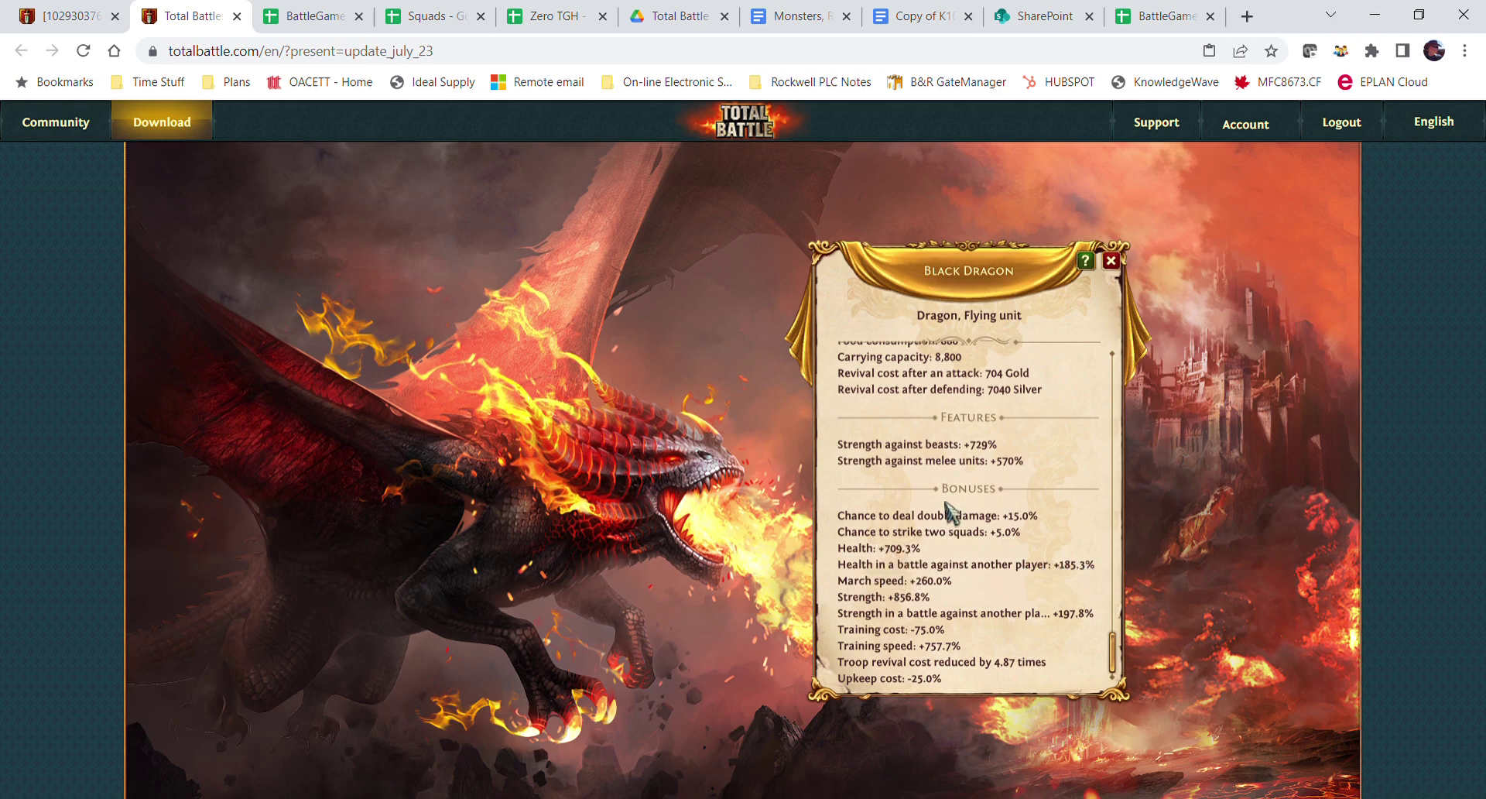
pyautogui.scroll(3, 1002, 530)
pyautogui.moveTo(930, 383)
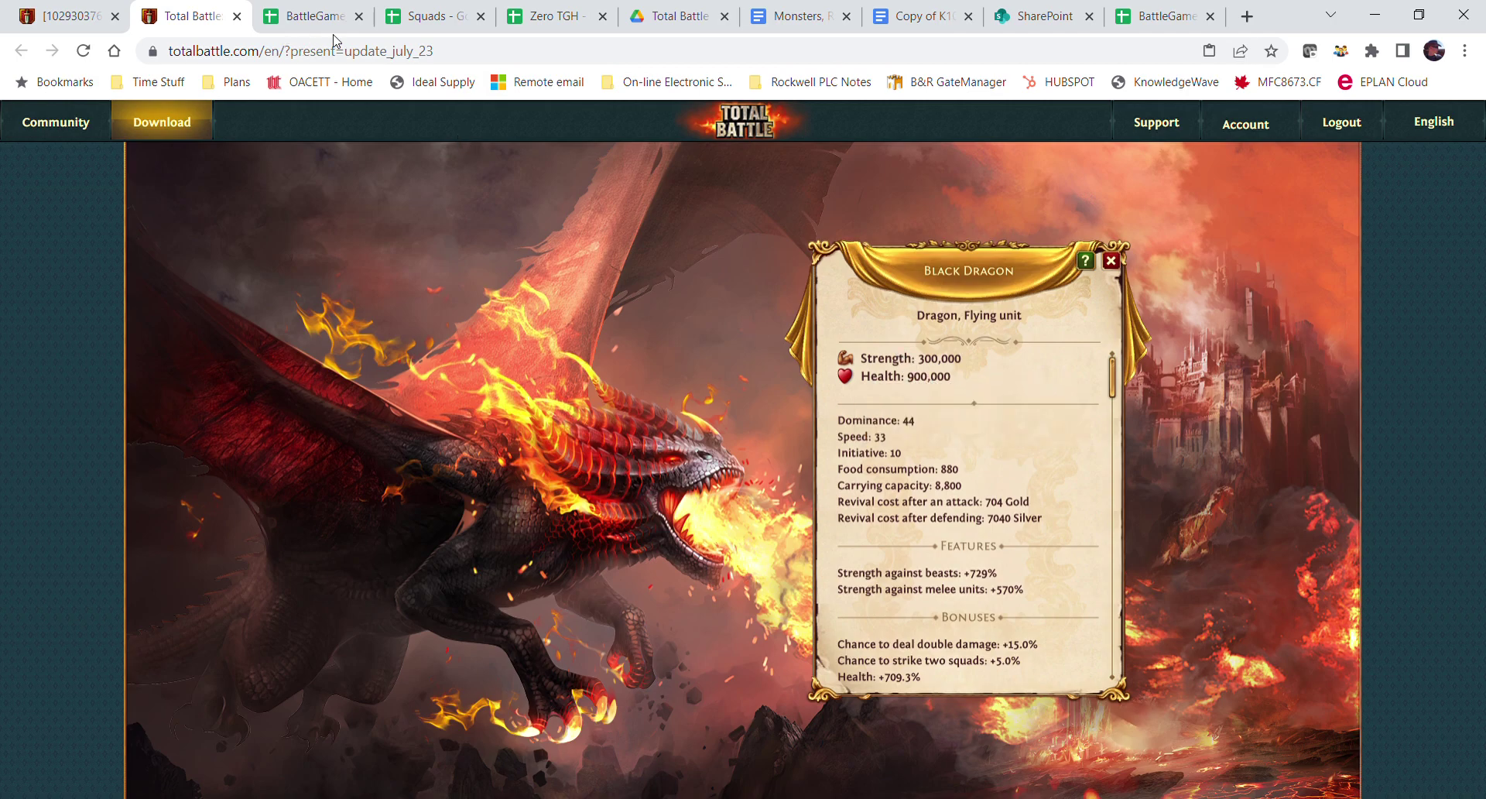
# - Return to the Balance sheet and open the Black Dragon's total health formula in J56 to examine the cells it references
pyautogui.click(318, 8)
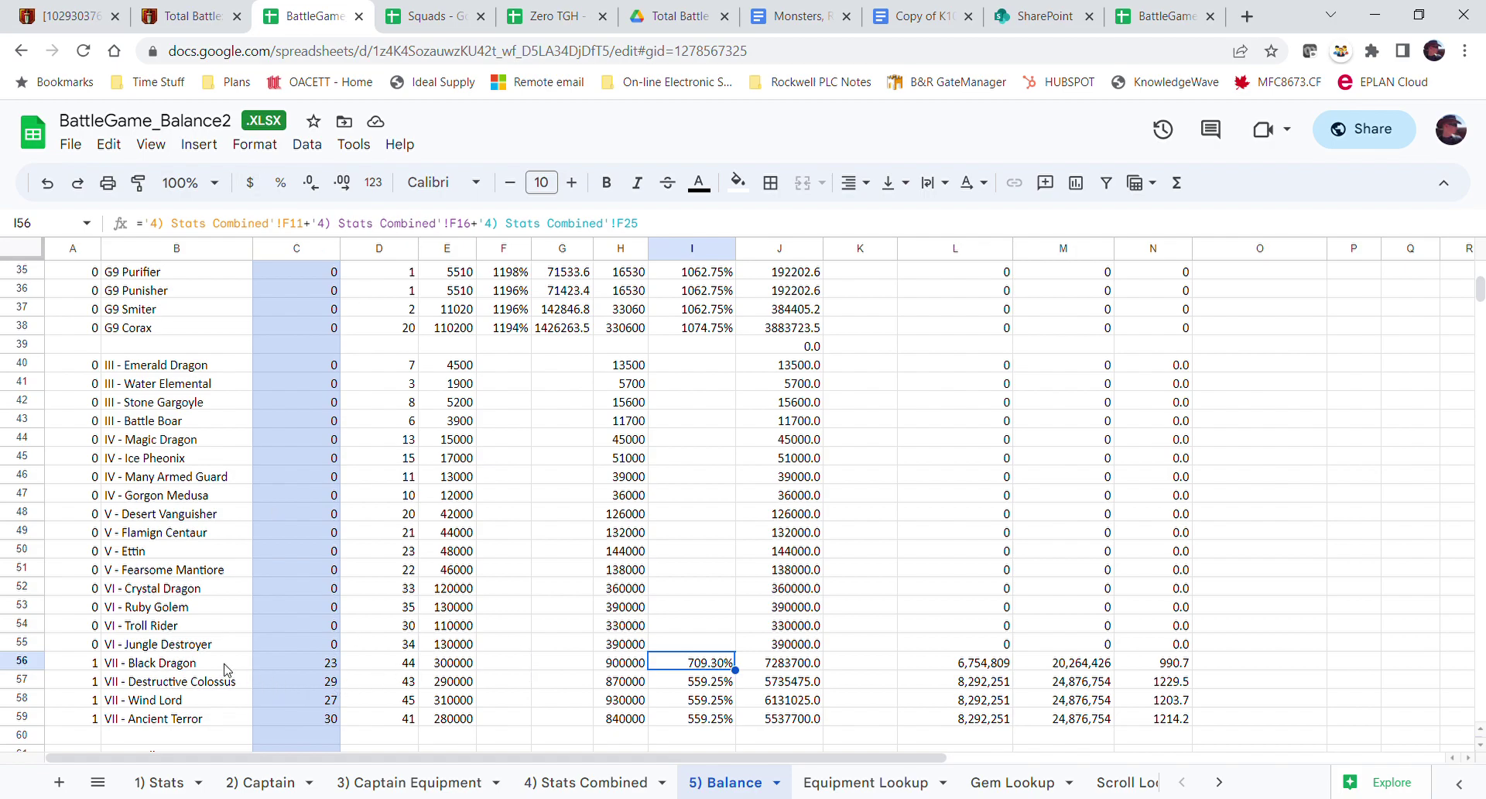
pyautogui.click(801, 664)
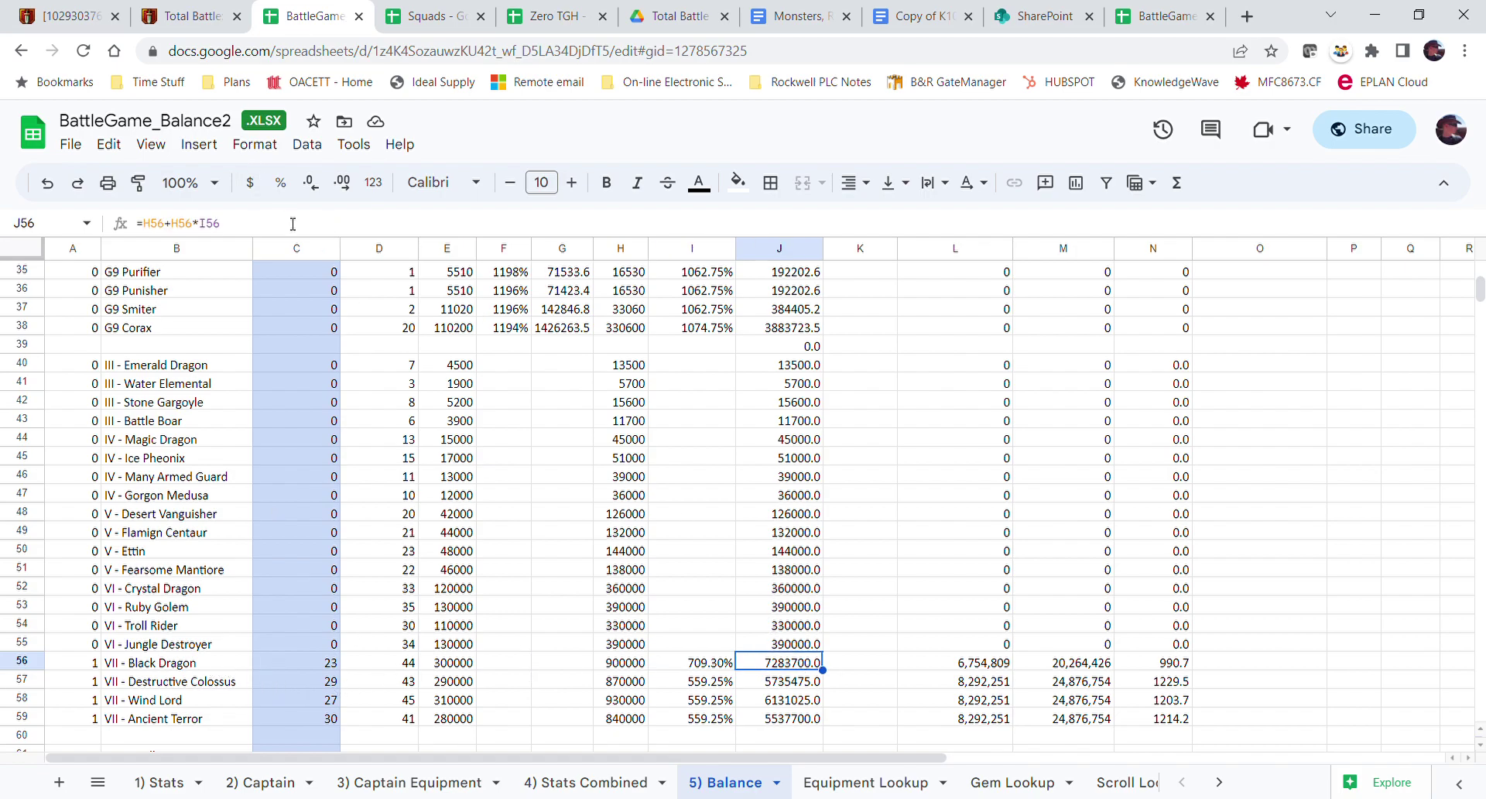
pyautogui.click(292, 223)
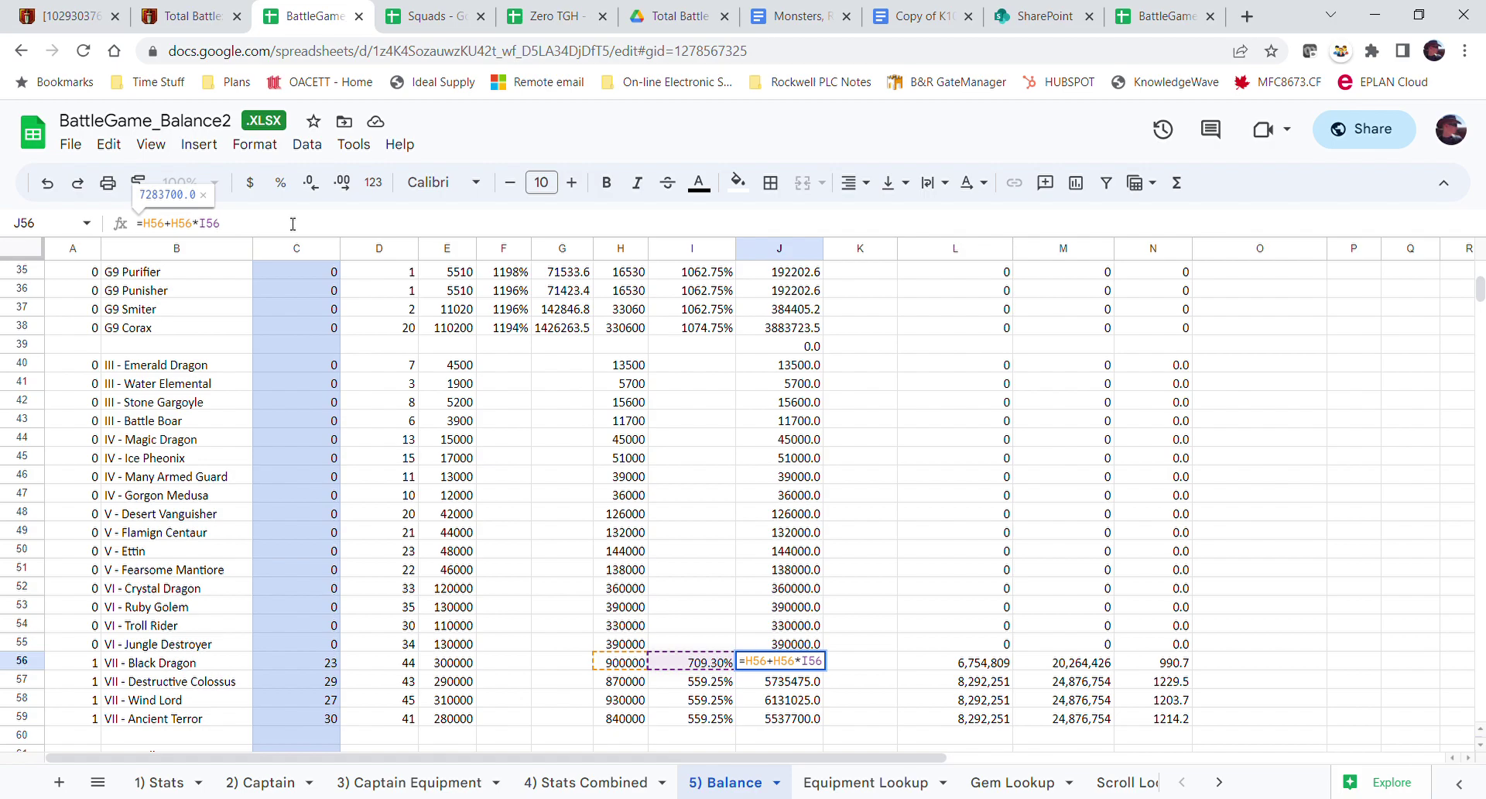
# - Close the J56 formula unchanged and apply the Number format to the Black Dragon's Mod HP cell
pyautogui.press('Return')
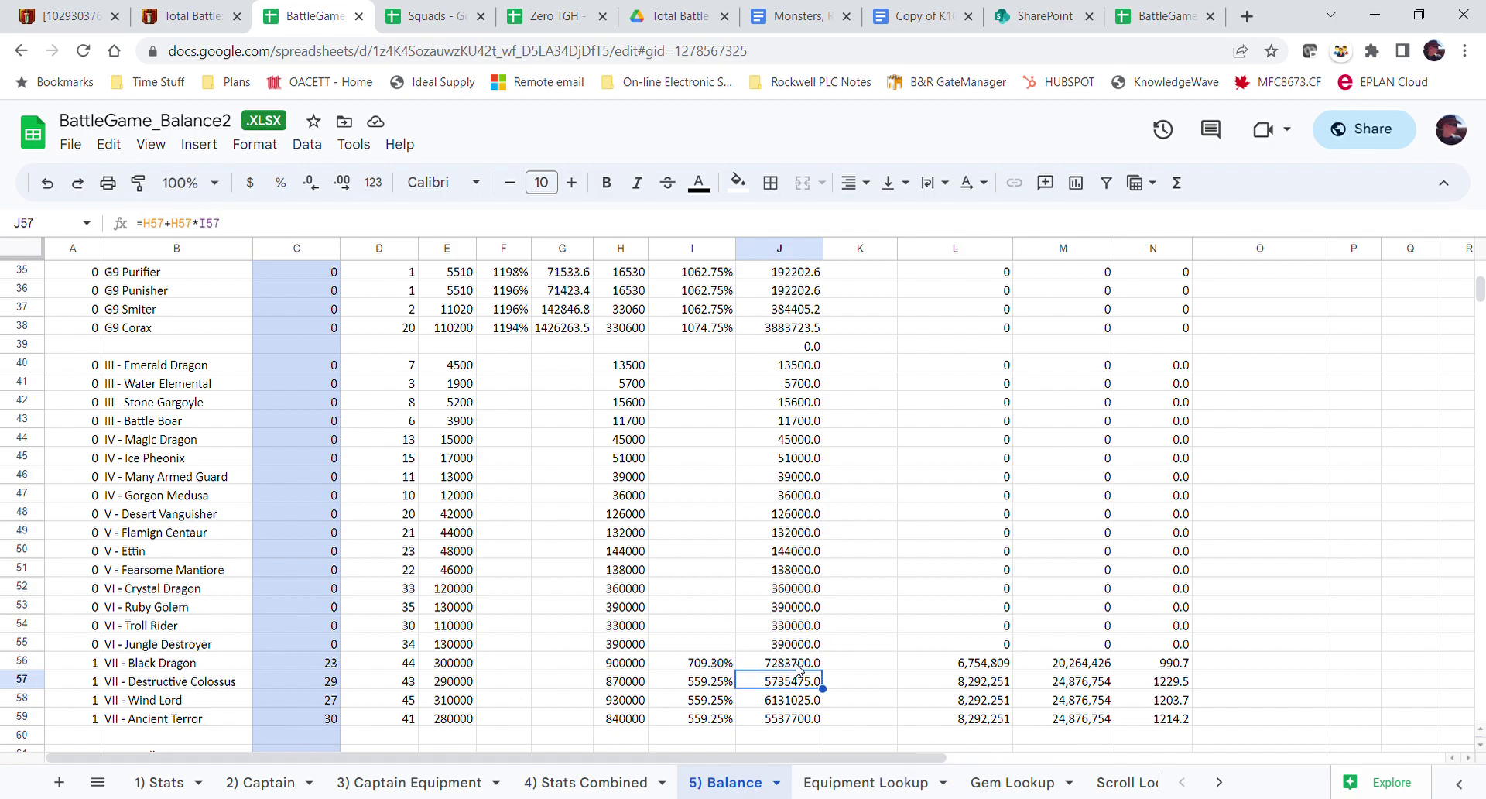
pyautogui.click(780, 666)
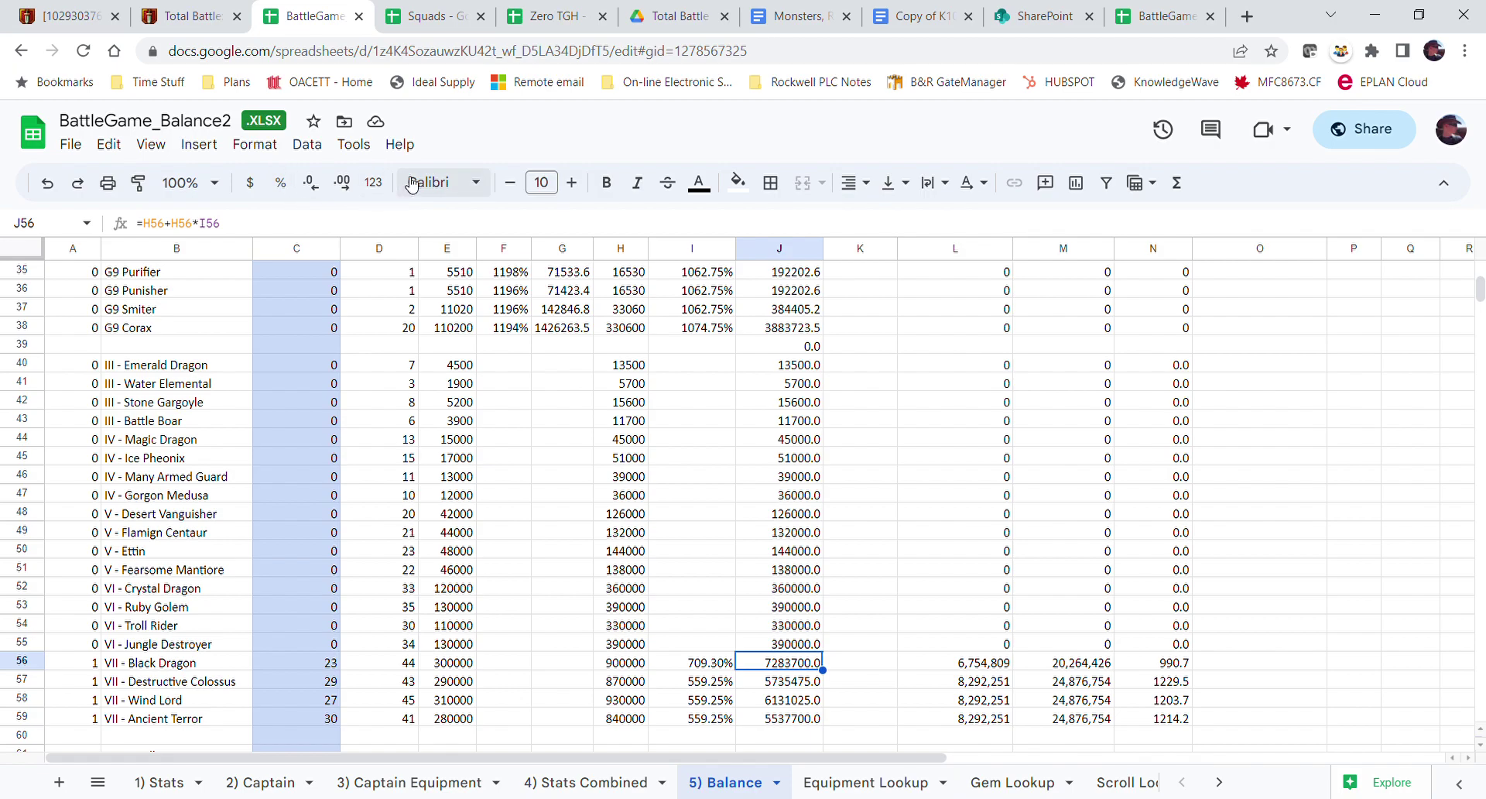
pyautogui.click(373, 183)
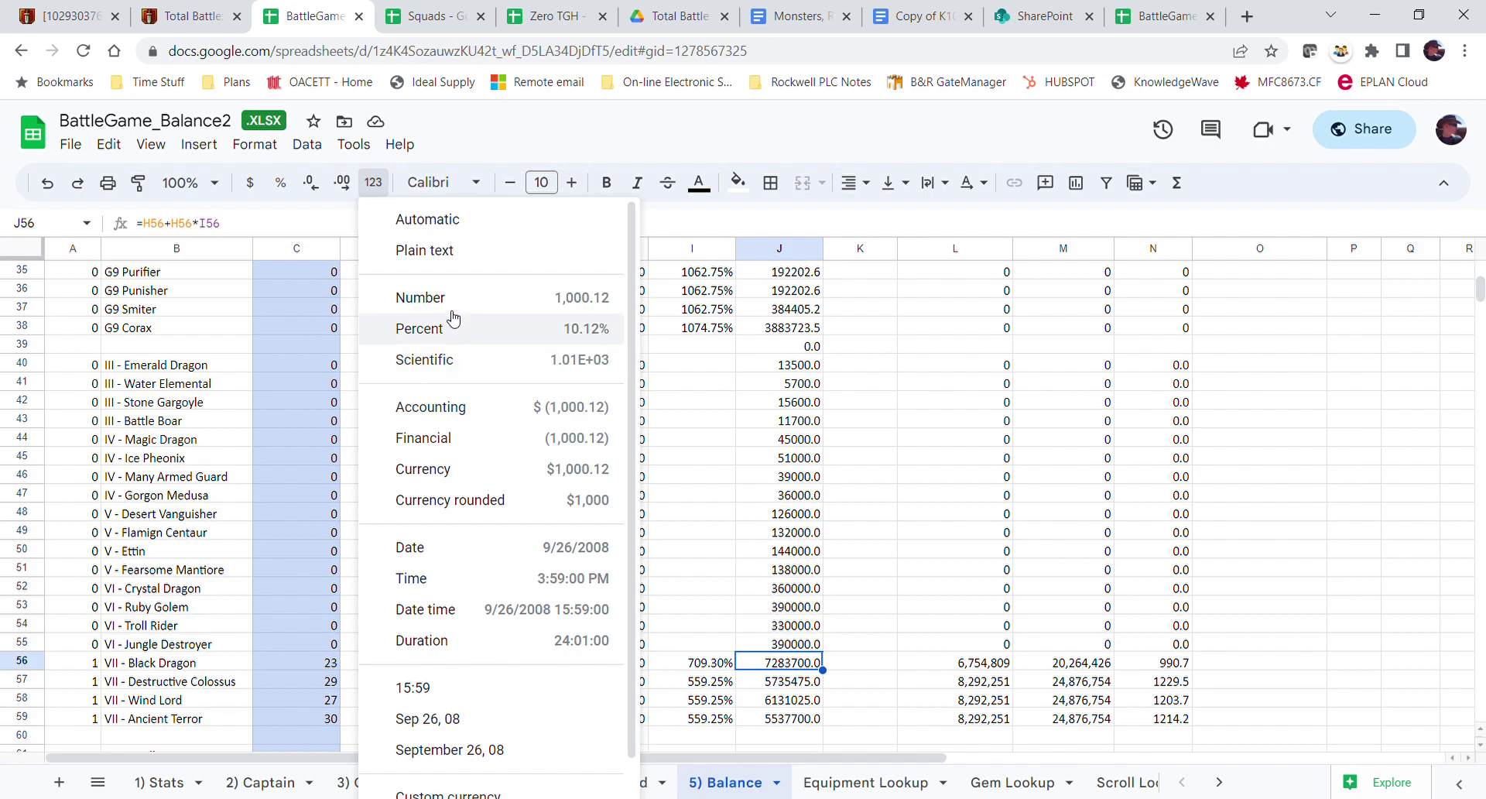
pyautogui.click(410, 304)
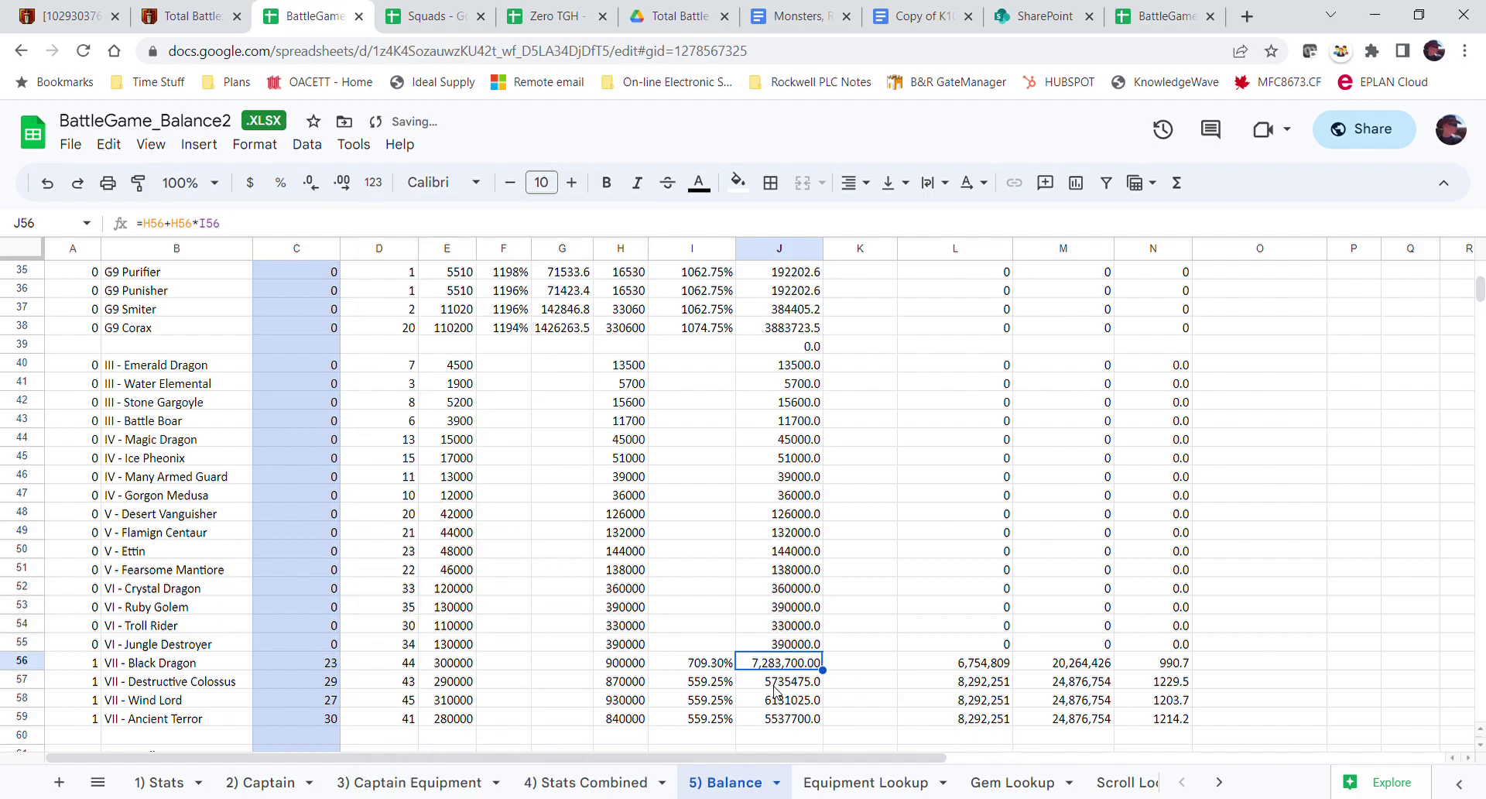
# - Apply the Number format to the Black Dragon's Base HP in H56 and remove the decimals from both H56 and J56
pyautogui.click(619, 662)
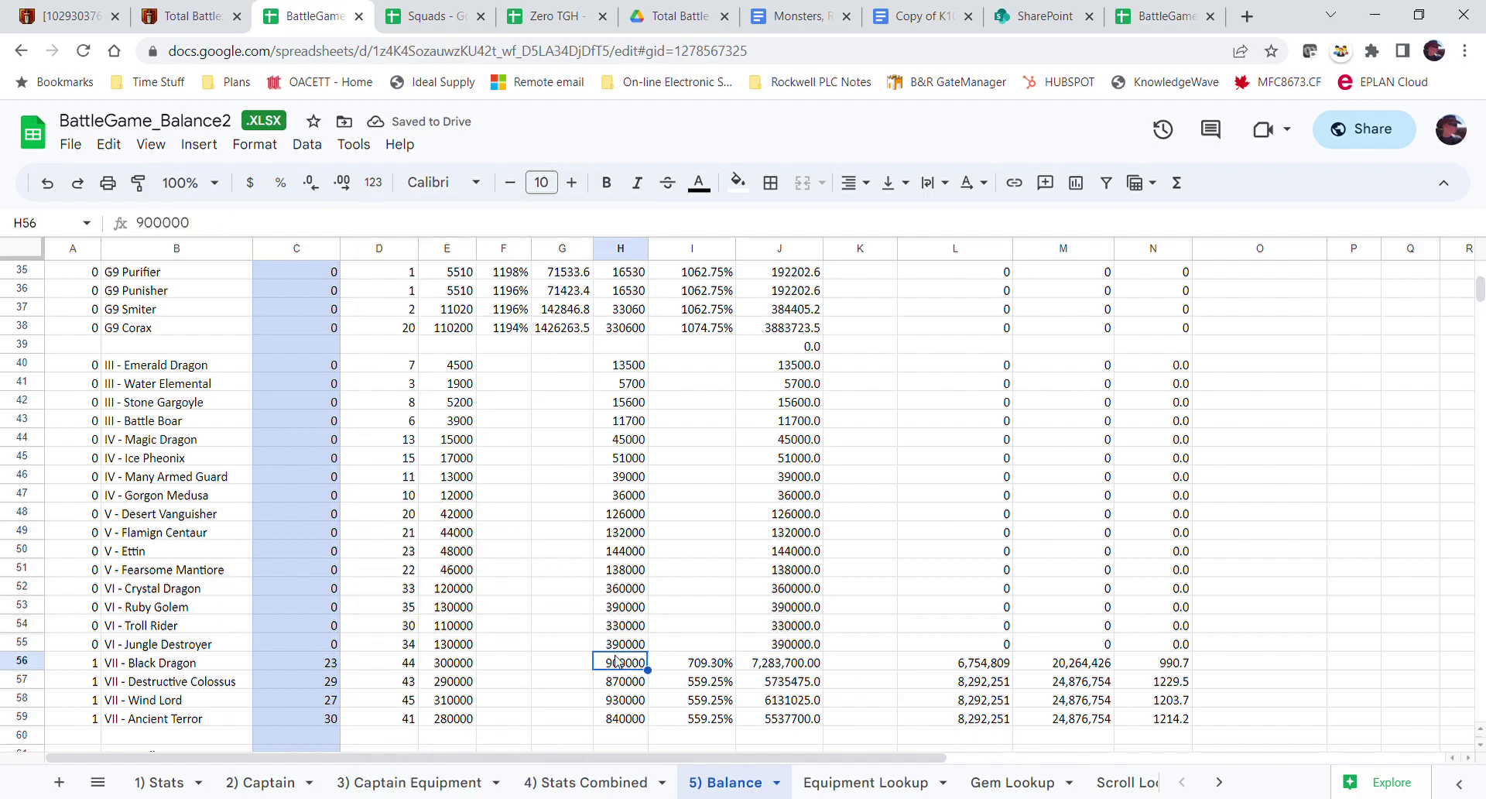
pyautogui.click(384, 187)
pyautogui.click(515, 303)
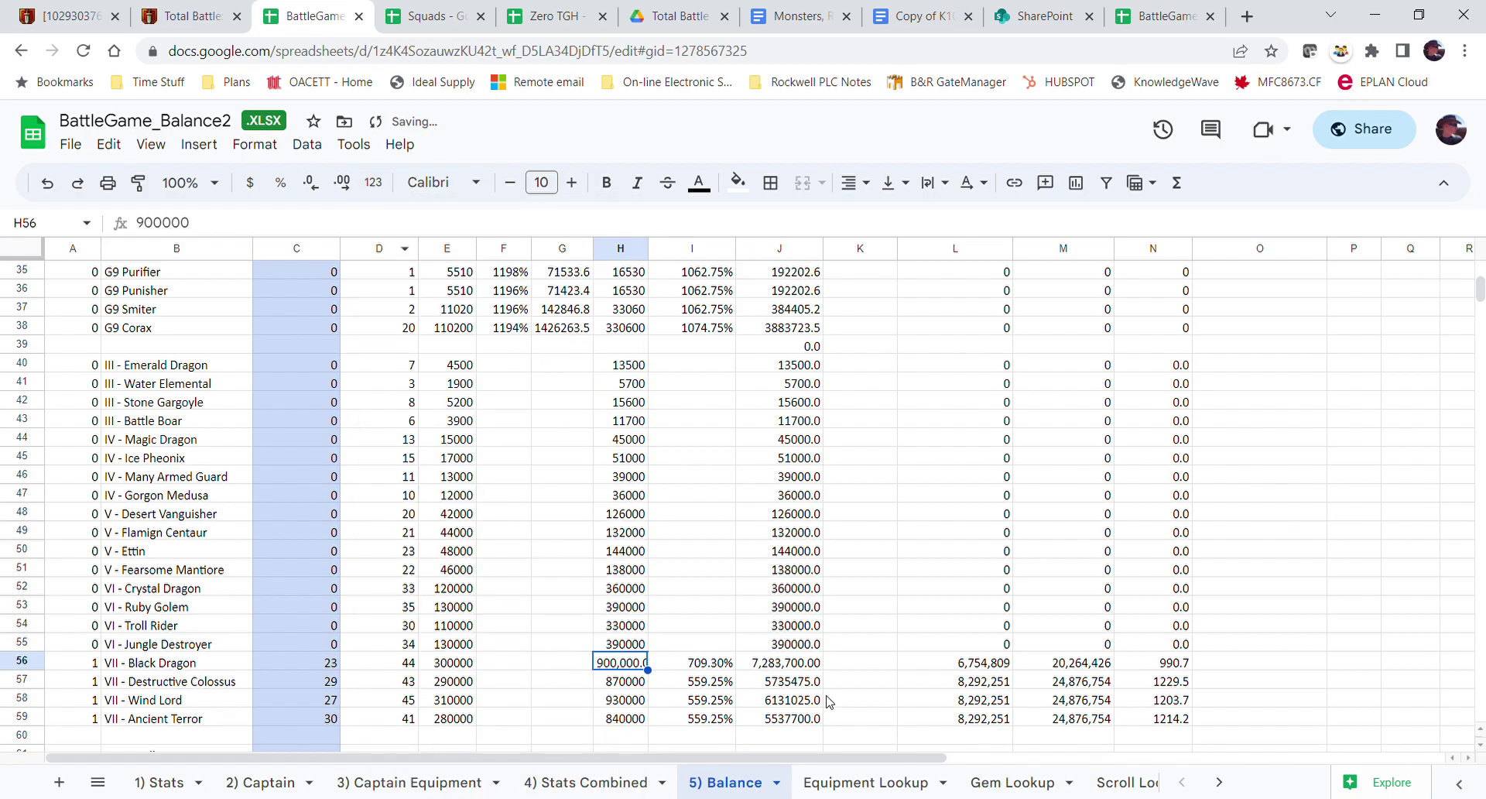
pyautogui.click(314, 192)
pyautogui.click(809, 663)
pyautogui.click(311, 183)
pyautogui.click(311, 183)
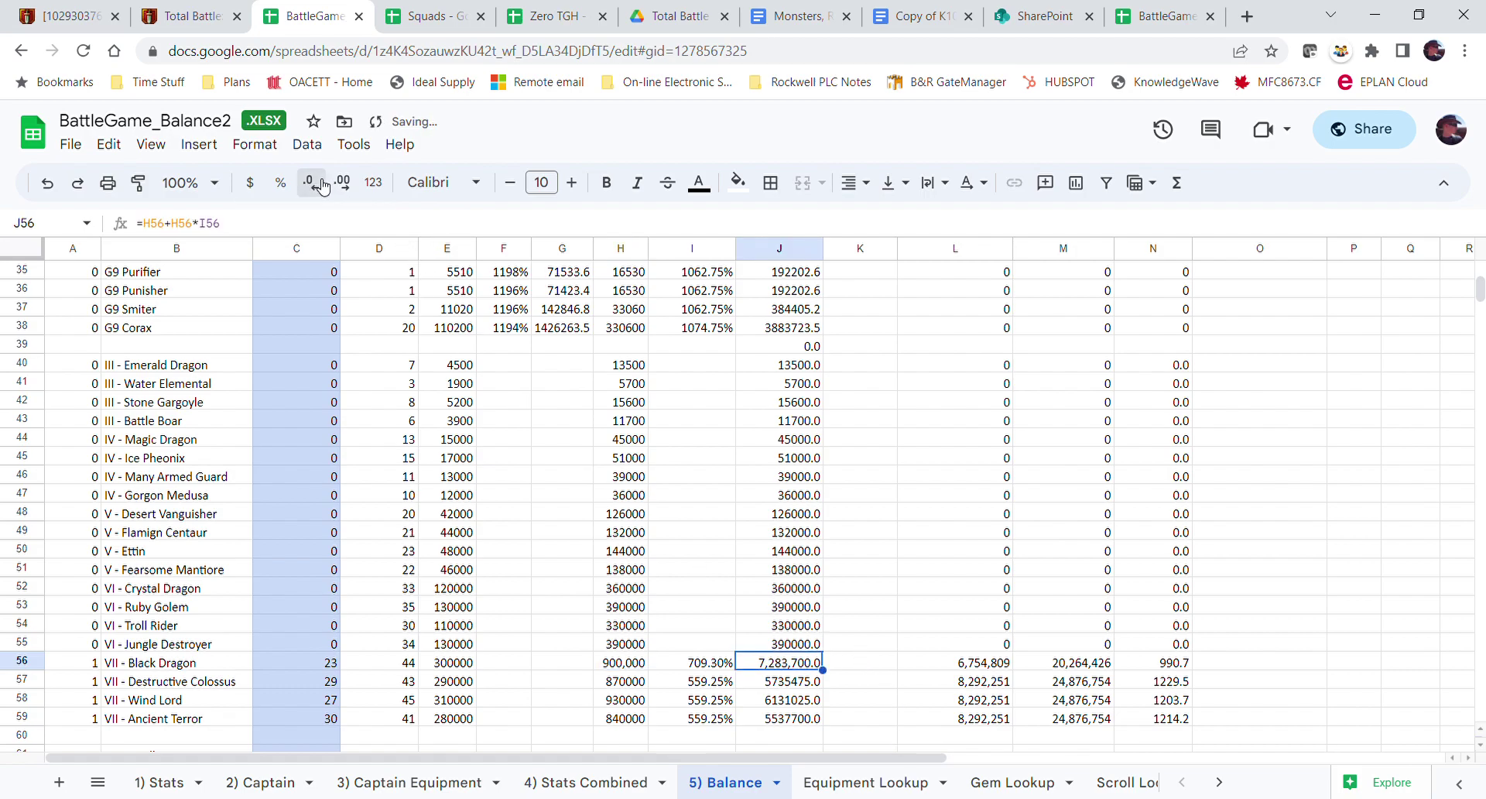
pyautogui.click(867, 664)
pyautogui.click(791, 665)
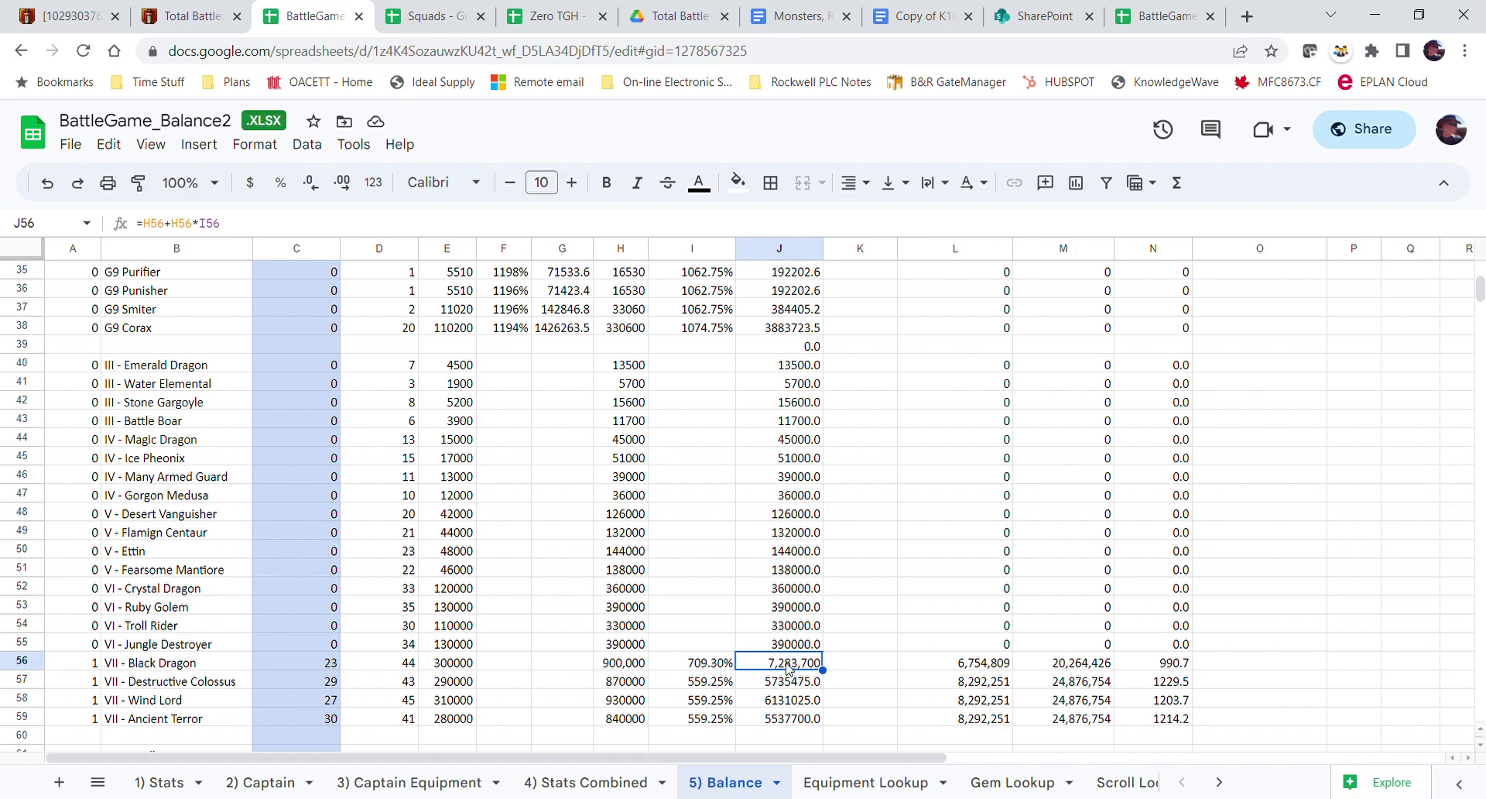
# - Examine the Black Dragon's Req for Target and Total HP formulas in C56 and M56 against the column headings and summary rows
pyautogui.click(286, 667)
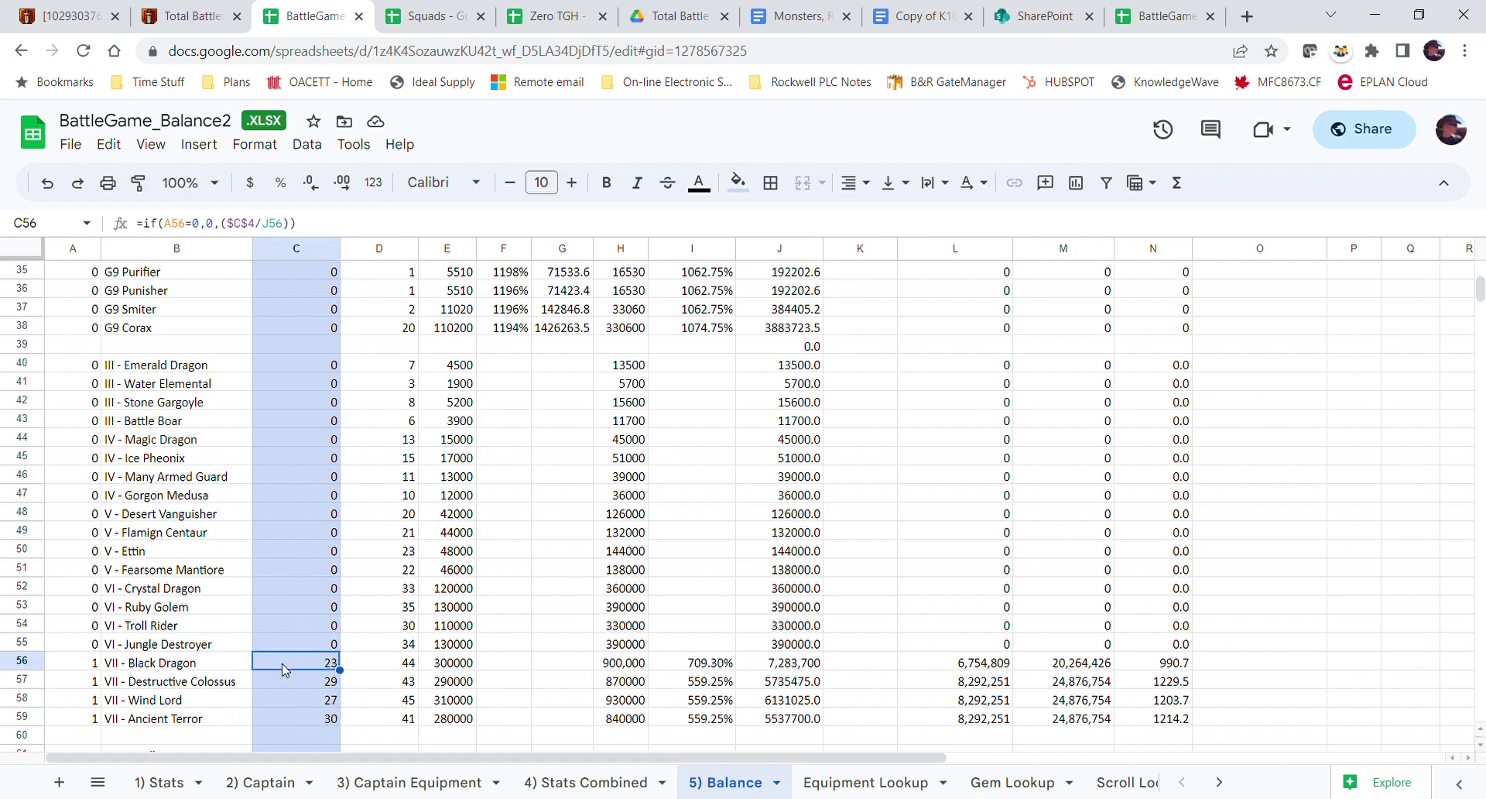
pyautogui.click(1079, 667)
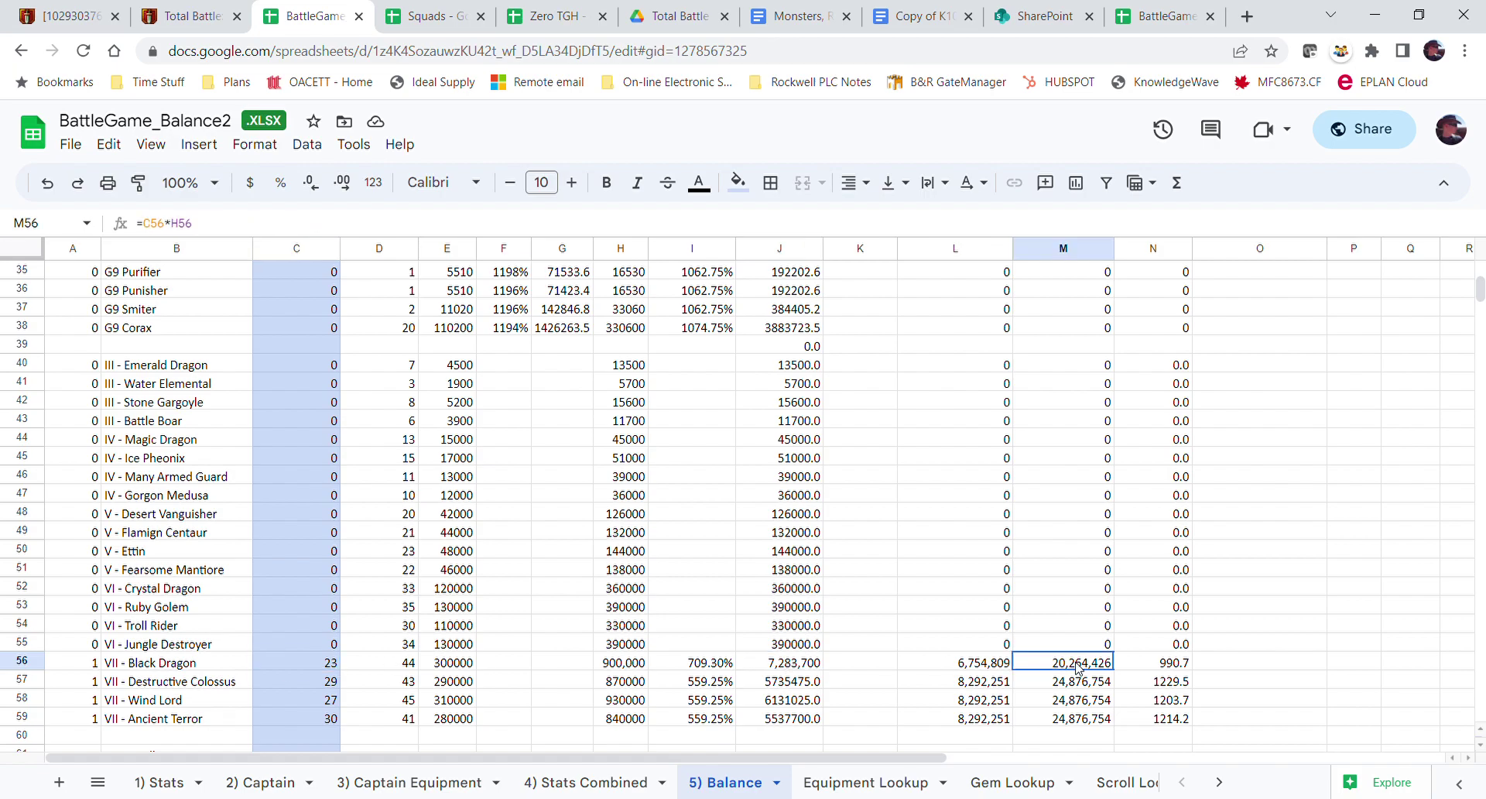
pyautogui.scroll(10, 1078, 669)
pyautogui.scroll(1, 1078, 667)
pyautogui.scroll(-13, 1078, 667)
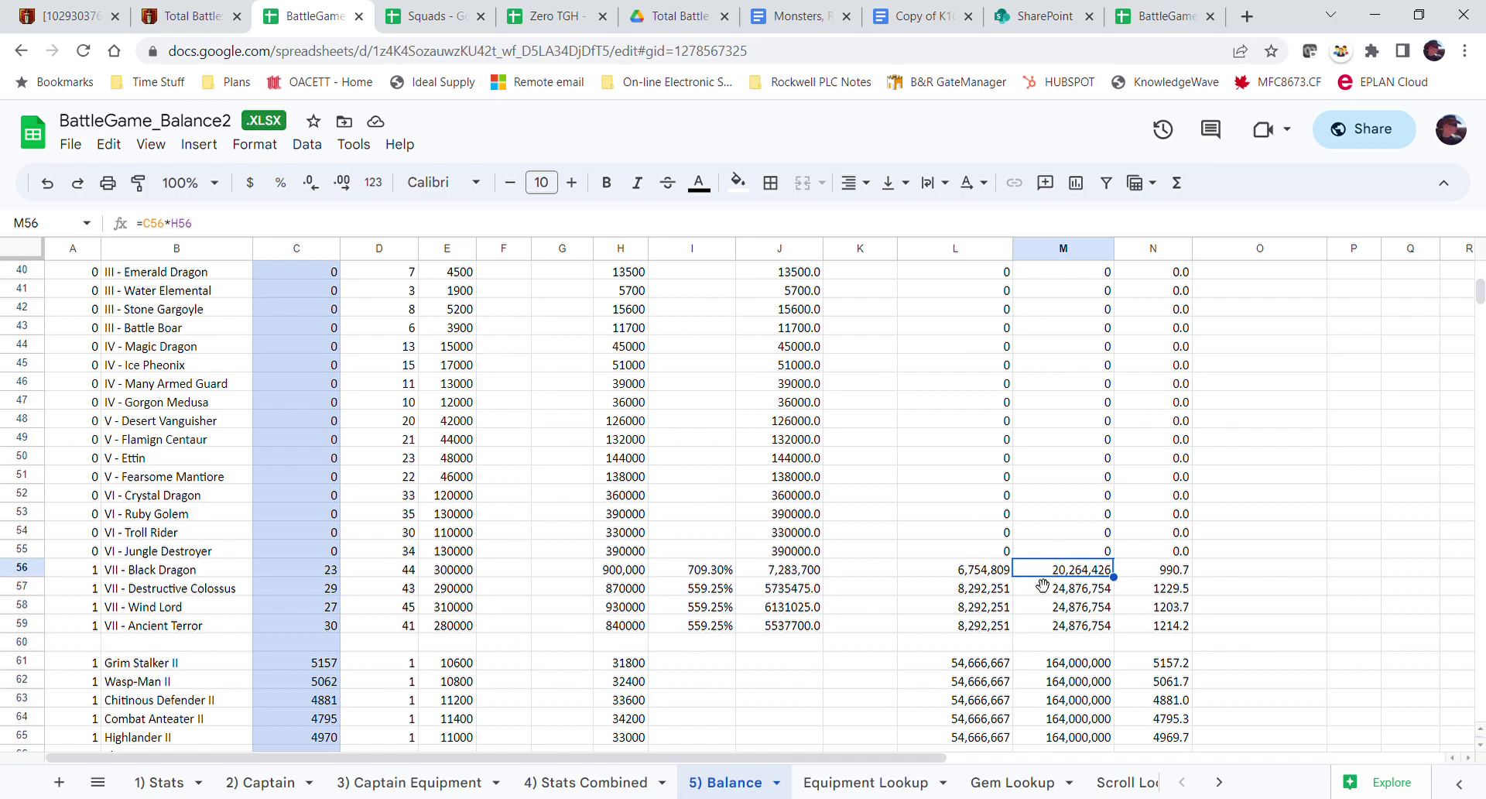
pyautogui.scroll(13, 348, 589)
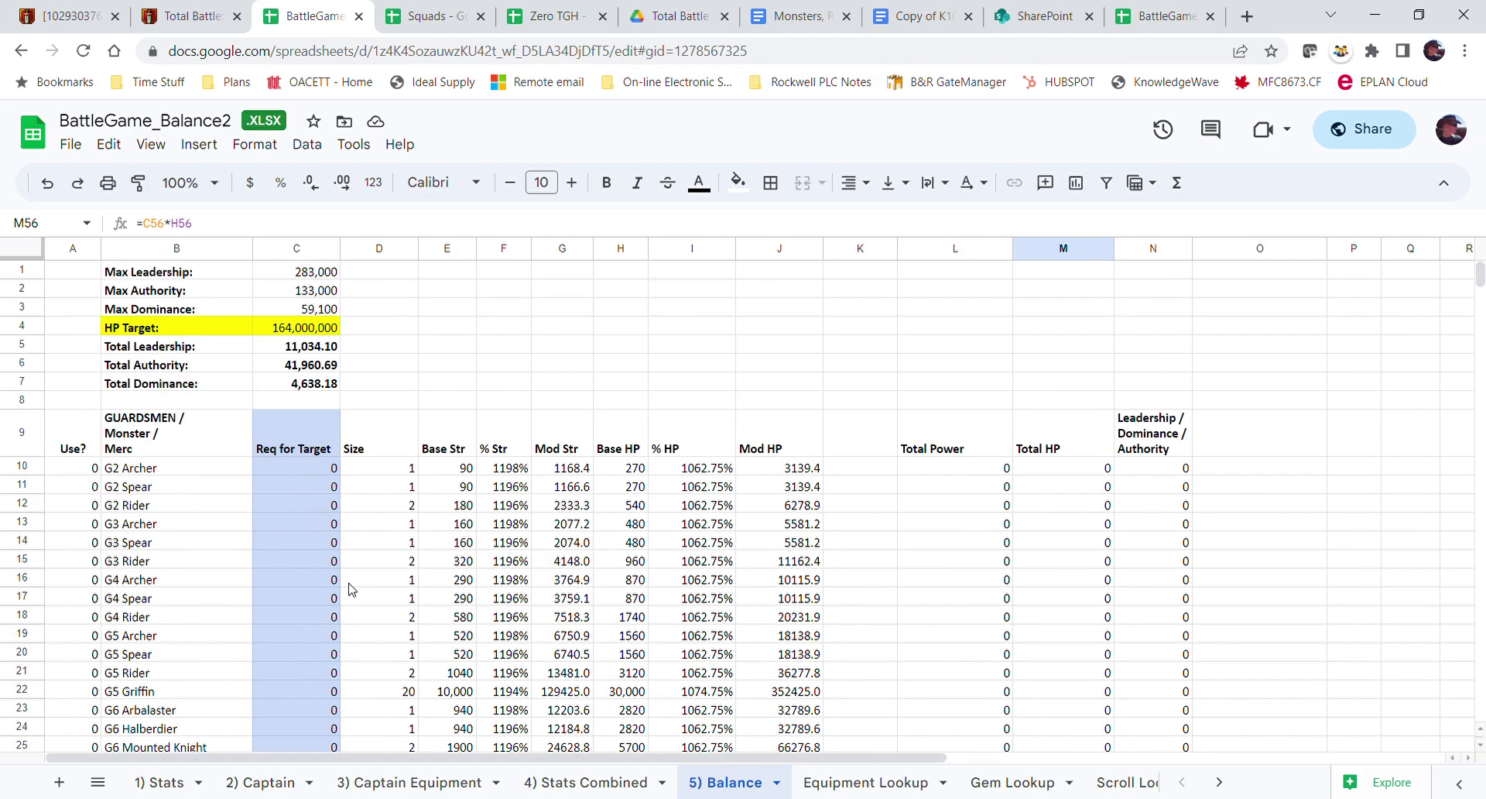
pyautogui.scroll(-11, 348, 589)
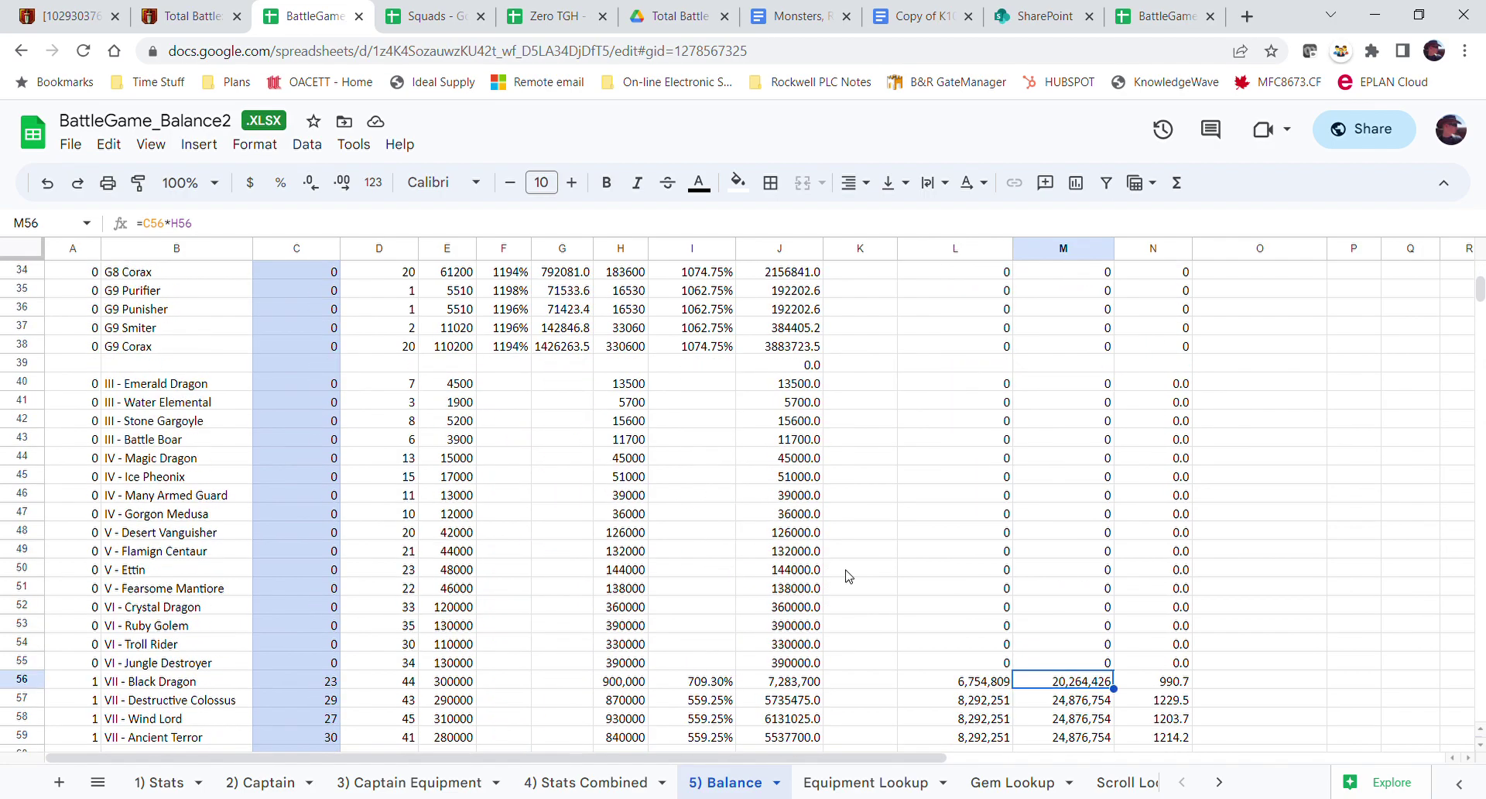
pyautogui.scroll(-1, 849, 576)
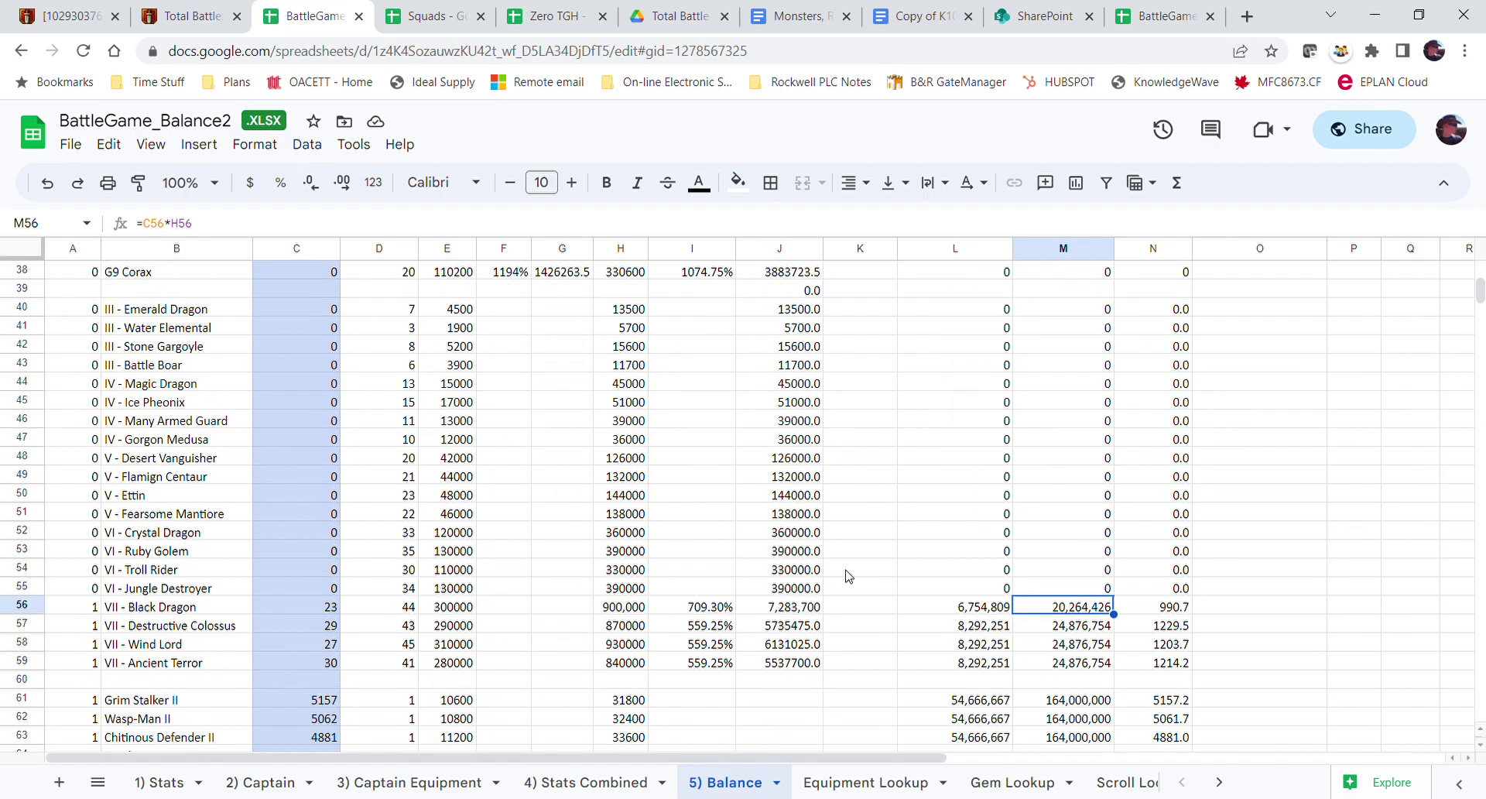
pyautogui.scroll(-1, 849, 577)
pyautogui.scroll(10, 849, 577)
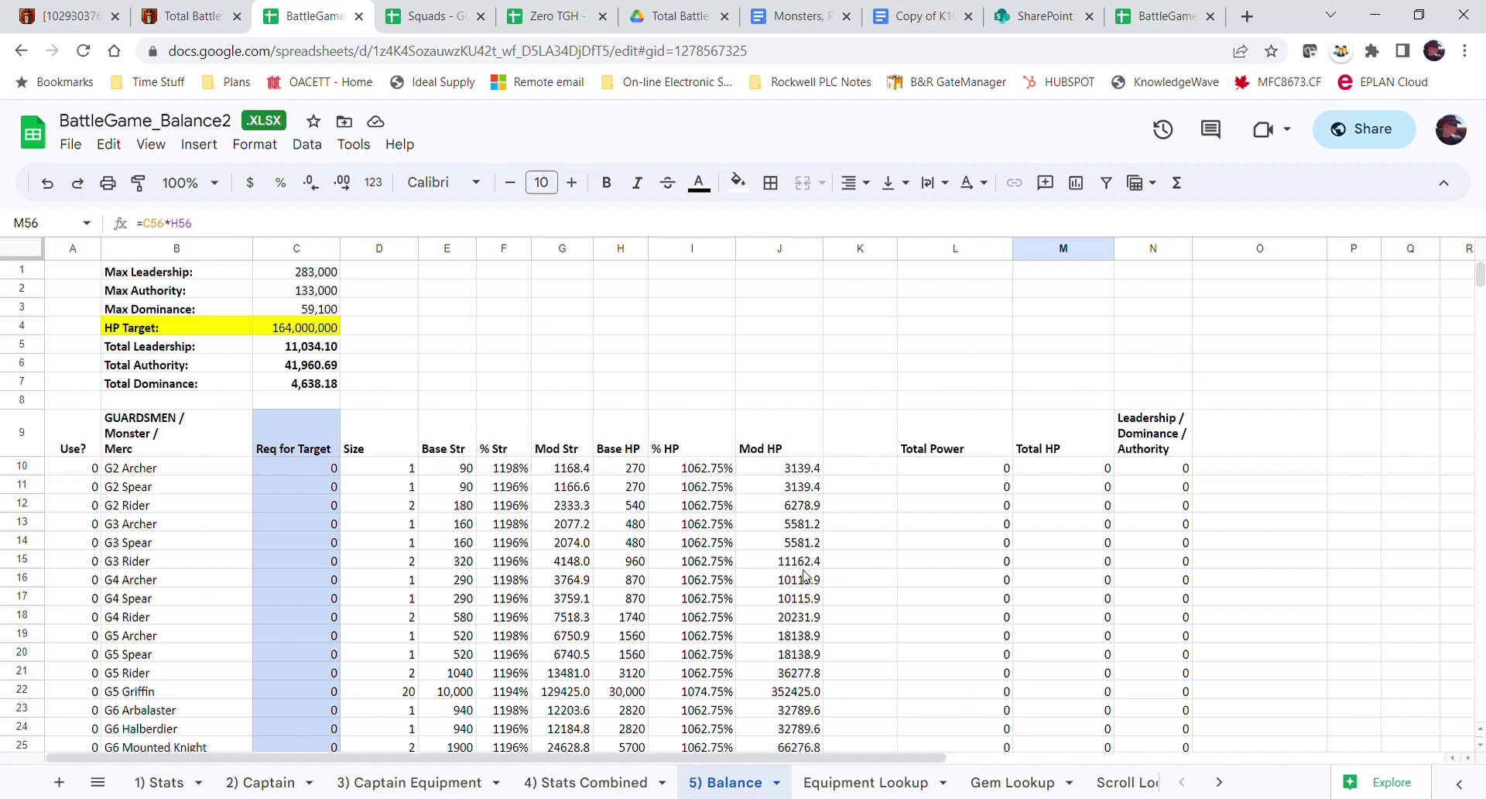
# - Examine the HP Target row and its value in C4, and compare it with the monster and mercenary rows
pyautogui.click(130, 331)
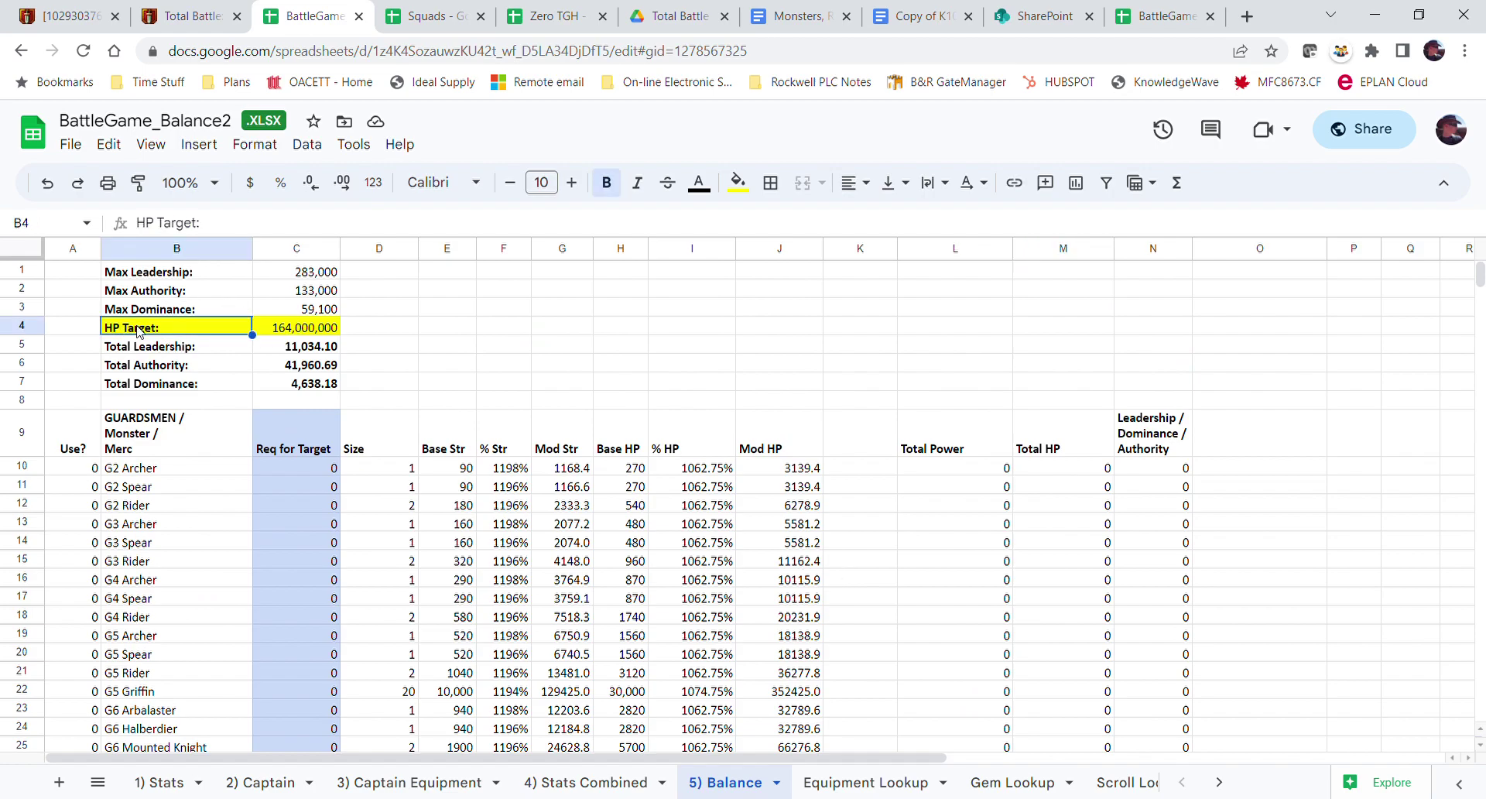
pyautogui.click(297, 331)
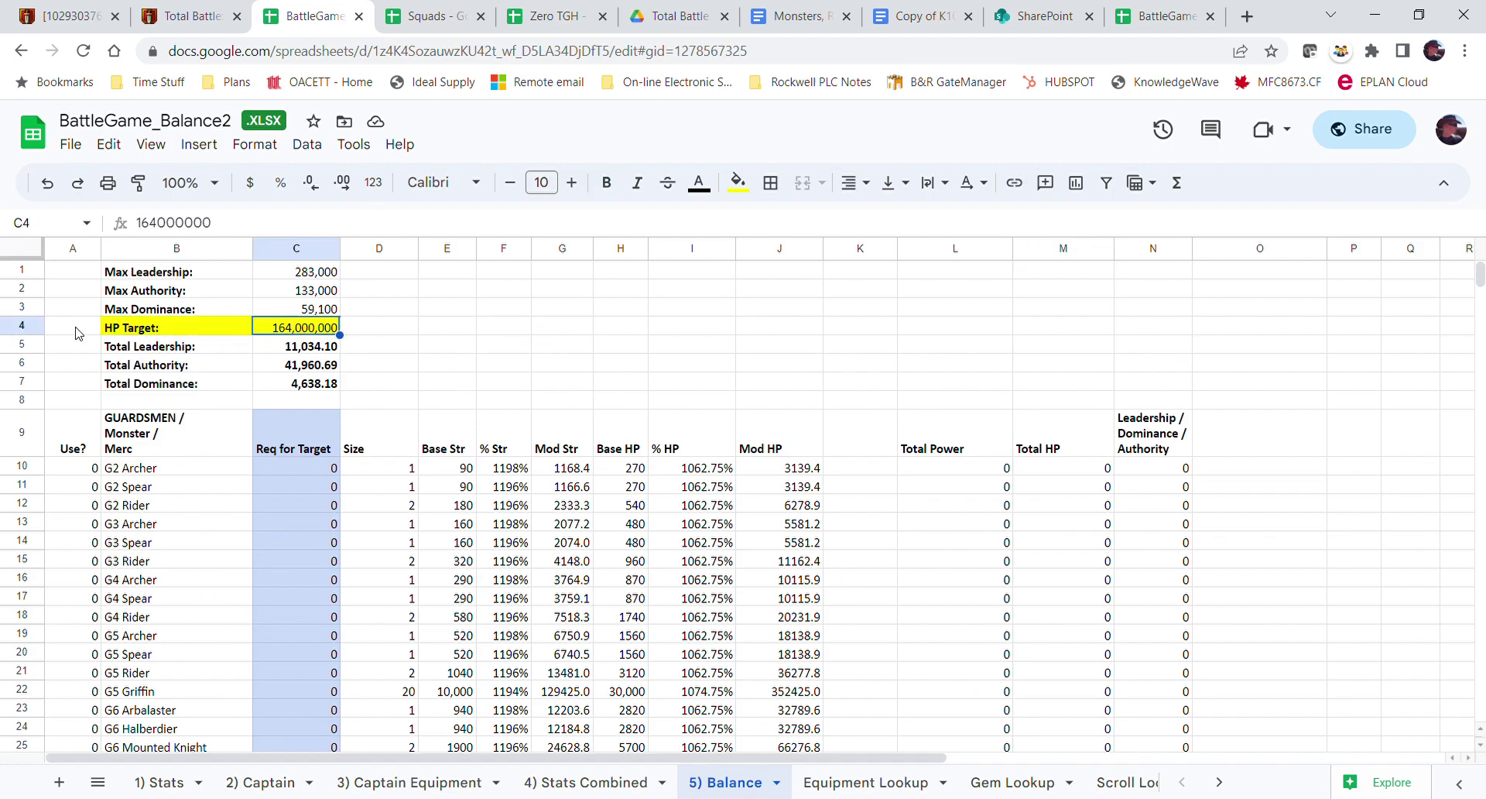
pyautogui.moveTo(70, 330); pyautogui.dragTo(367, 331)
pyautogui.click(562, 329)
pyautogui.click(273, 328)
pyautogui.scroll(-15, 992, 704)
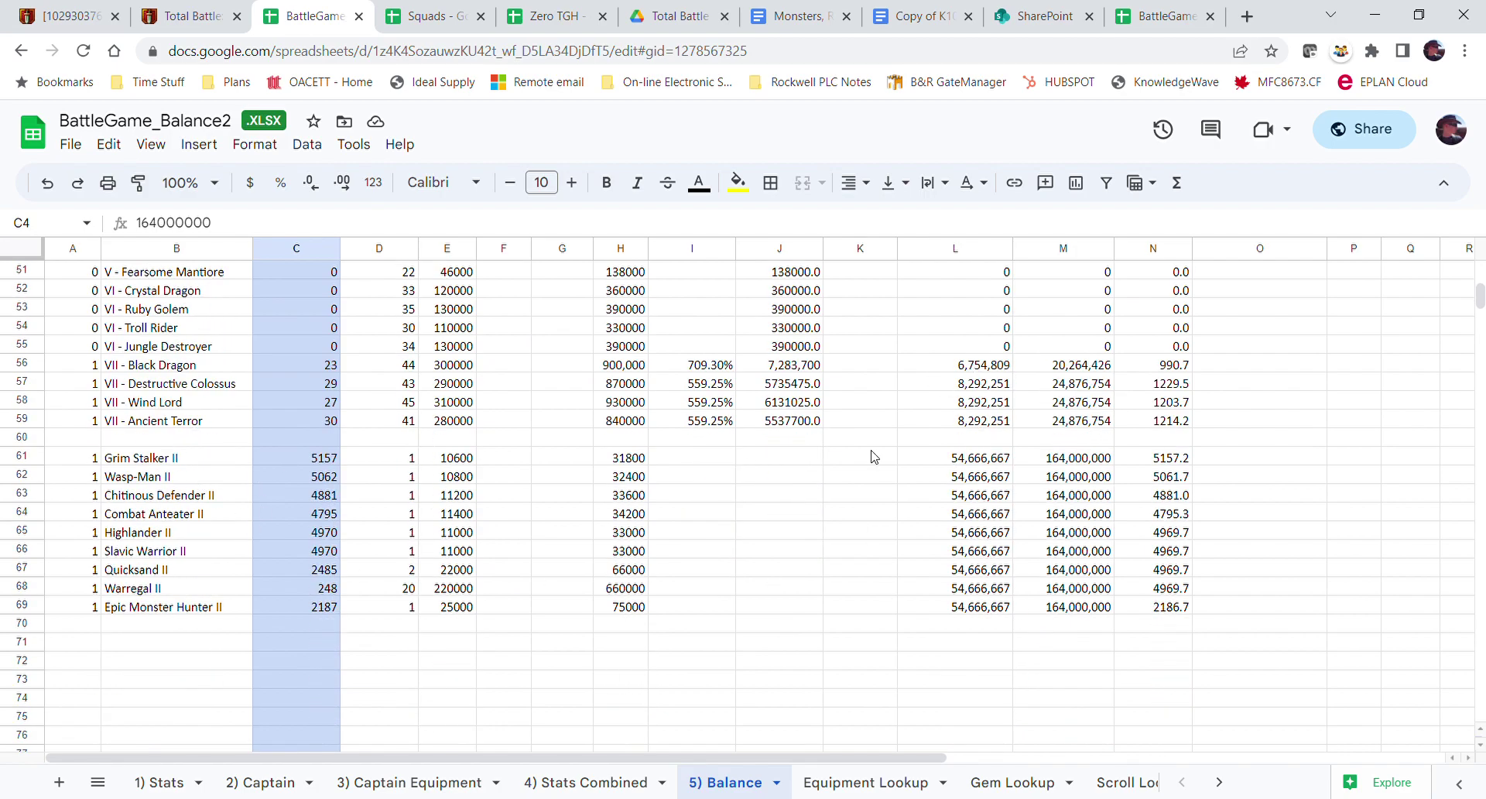
# - Review the G7 guardsmen in rows 27 to 30, checking their required counts, Total HP and Total Power
pyautogui.scroll(14, 871, 457)
pyautogui.scroll(-2, 870, 464)
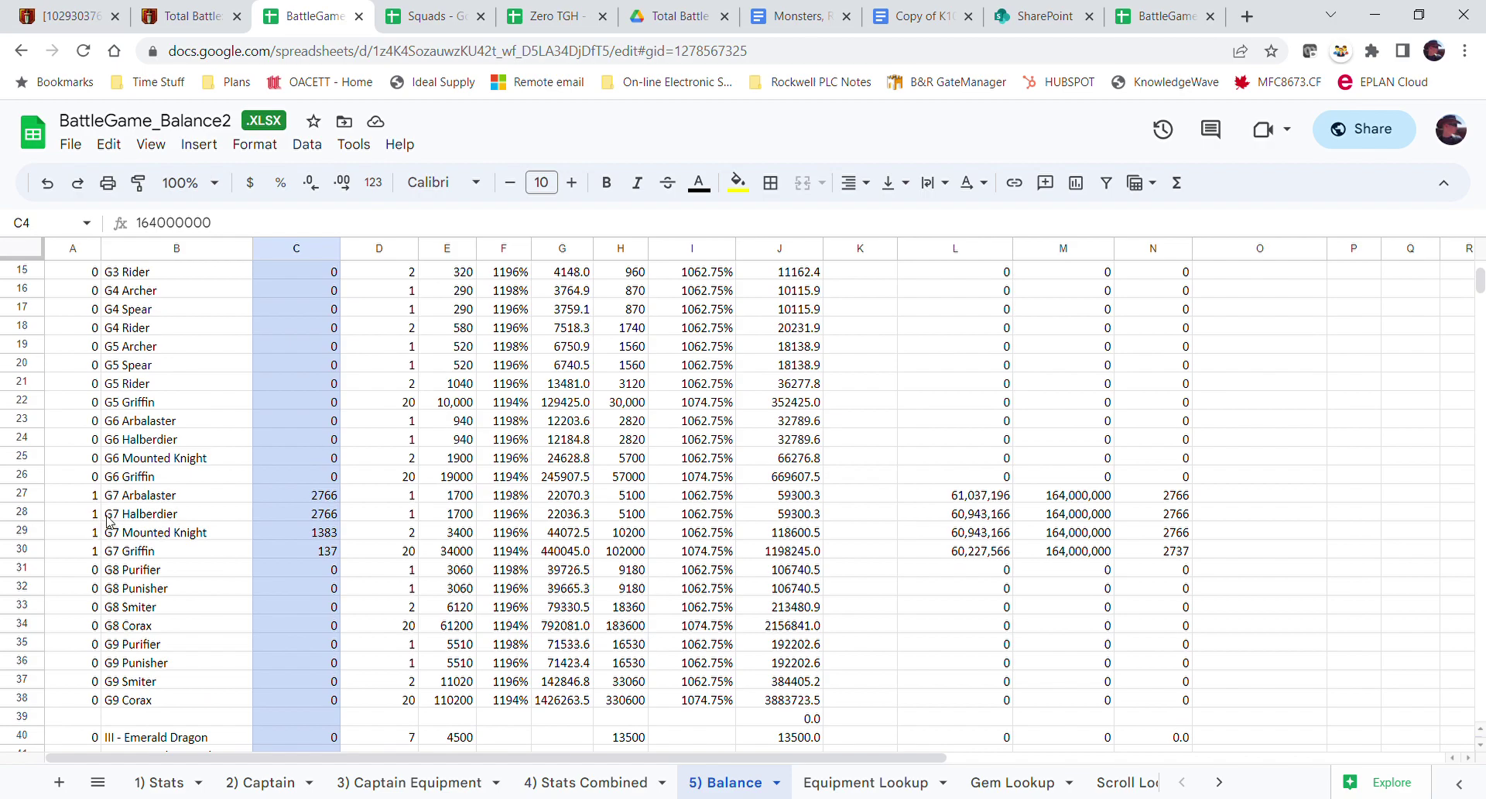
pyautogui.moveTo(26, 499); pyautogui.dragTo(25, 551)
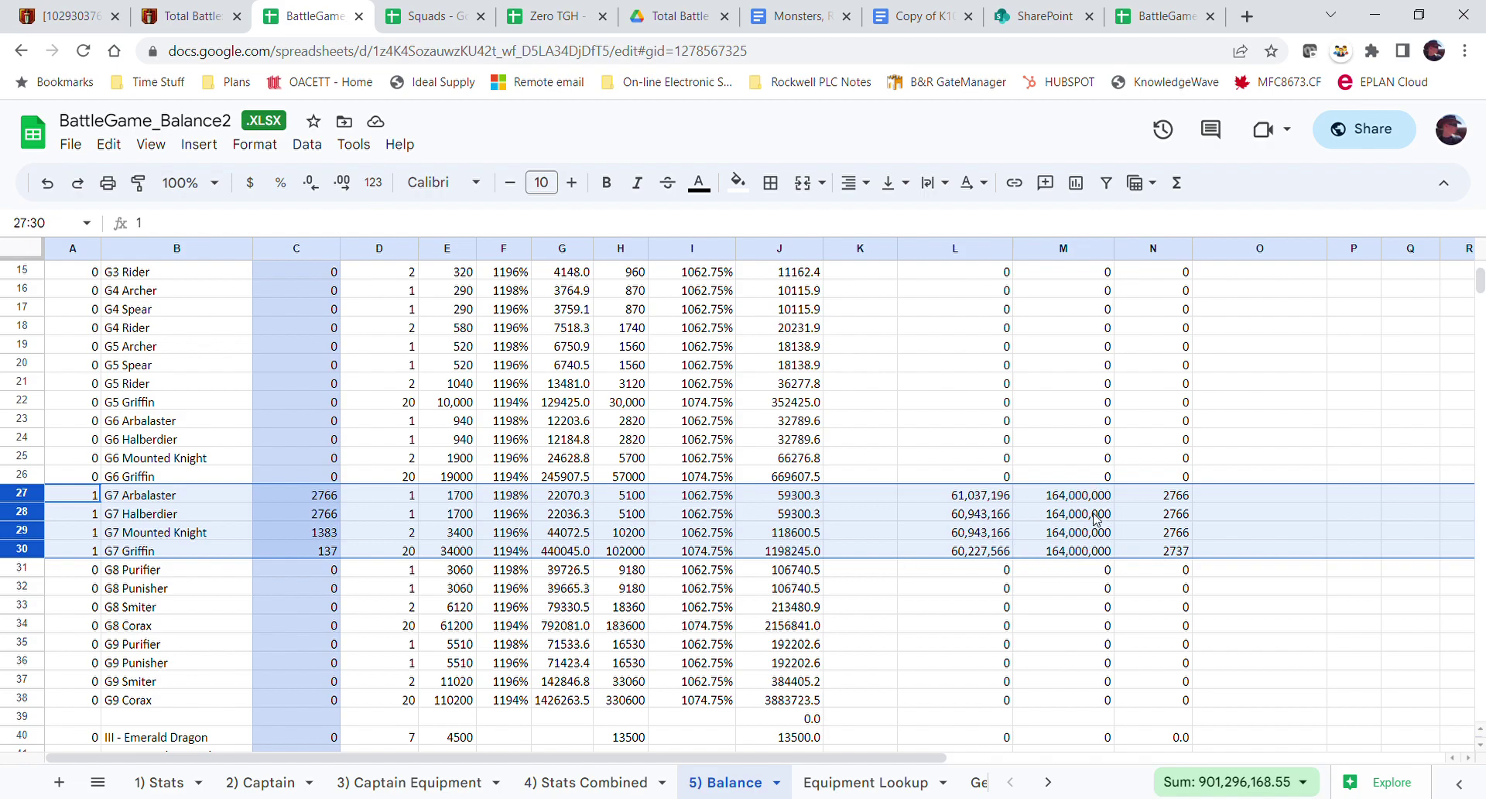
pyautogui.click(1077, 552)
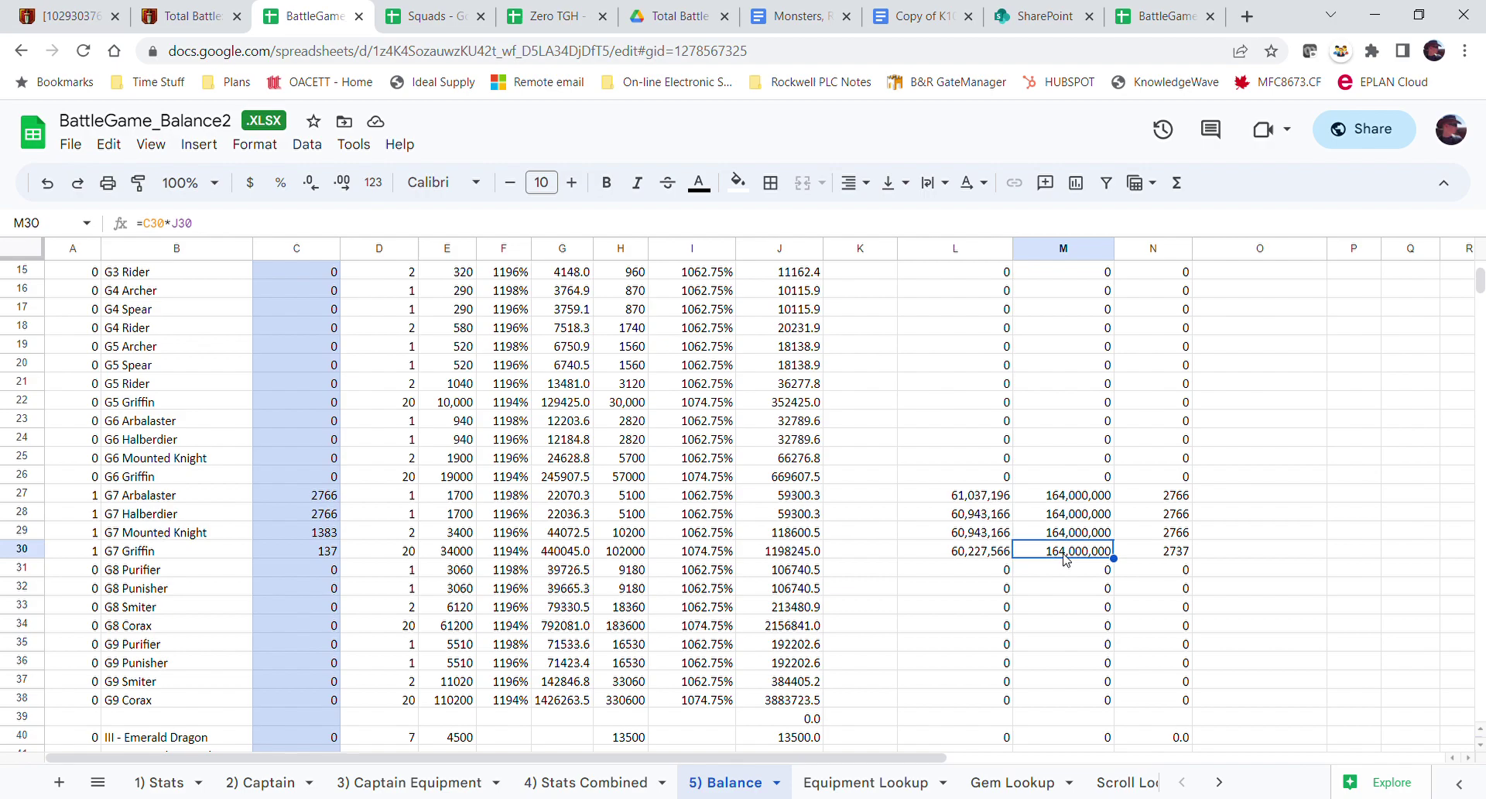
pyautogui.moveTo(314, 503); pyautogui.dragTo(307, 551)
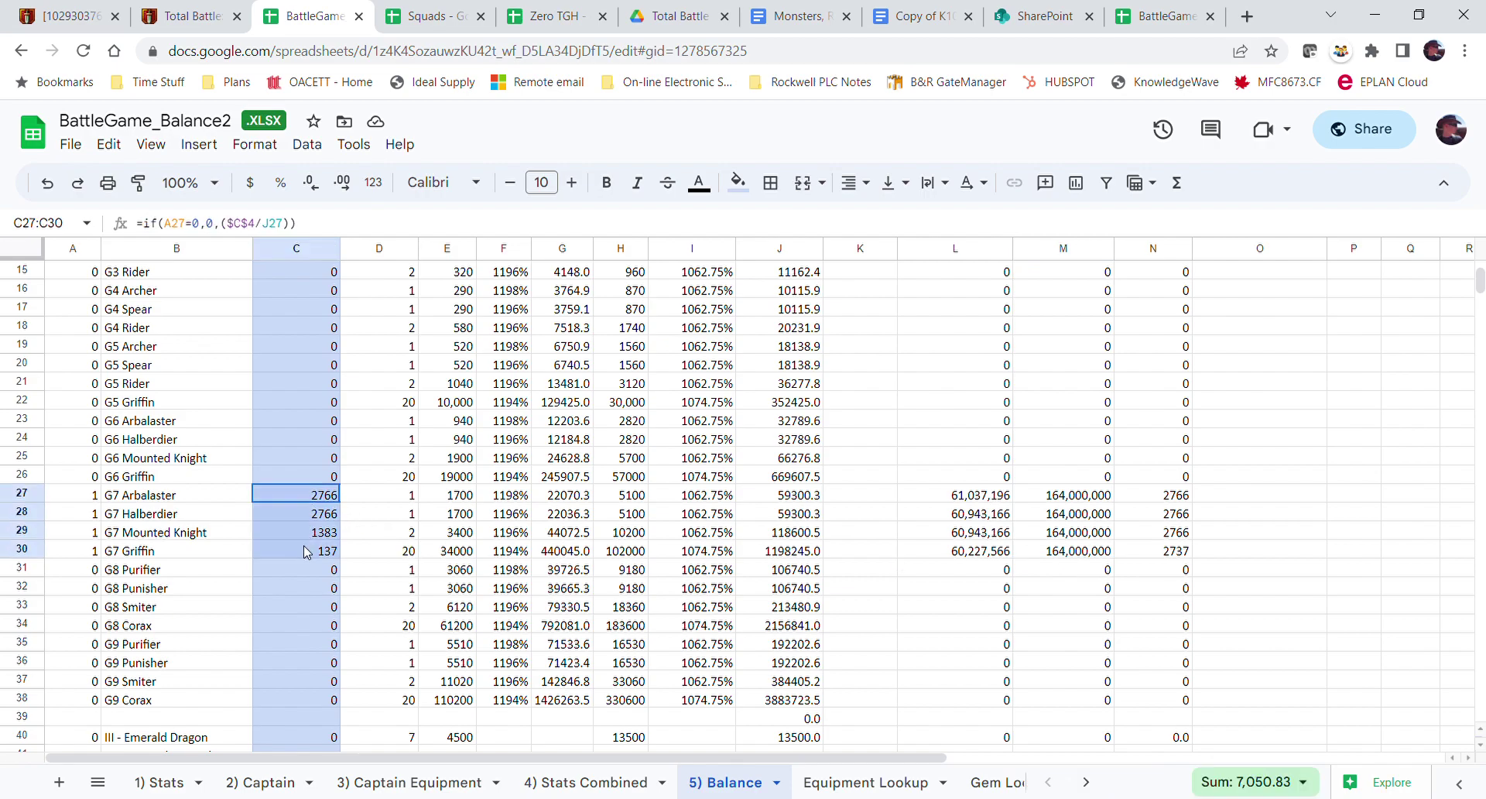
pyautogui.click(921, 557)
# - Set the HP Target in C4 to 150,000,000 and go to the G7 guardsmen rows
pyautogui.scroll(5, 921, 559)
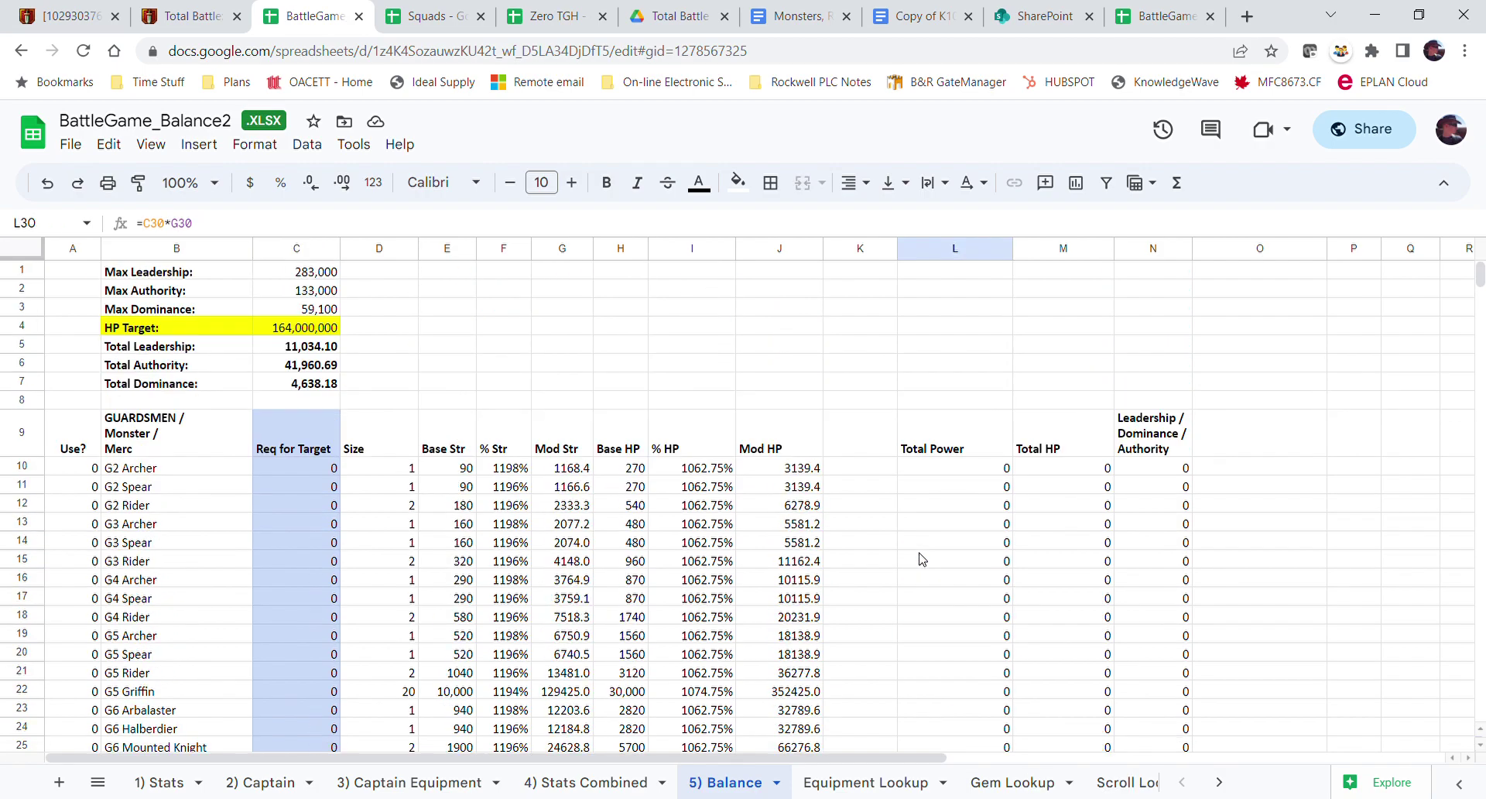
pyautogui.click(299, 329)
pyautogui.moveTo(157, 223); pyautogui.dragTo(147, 224)
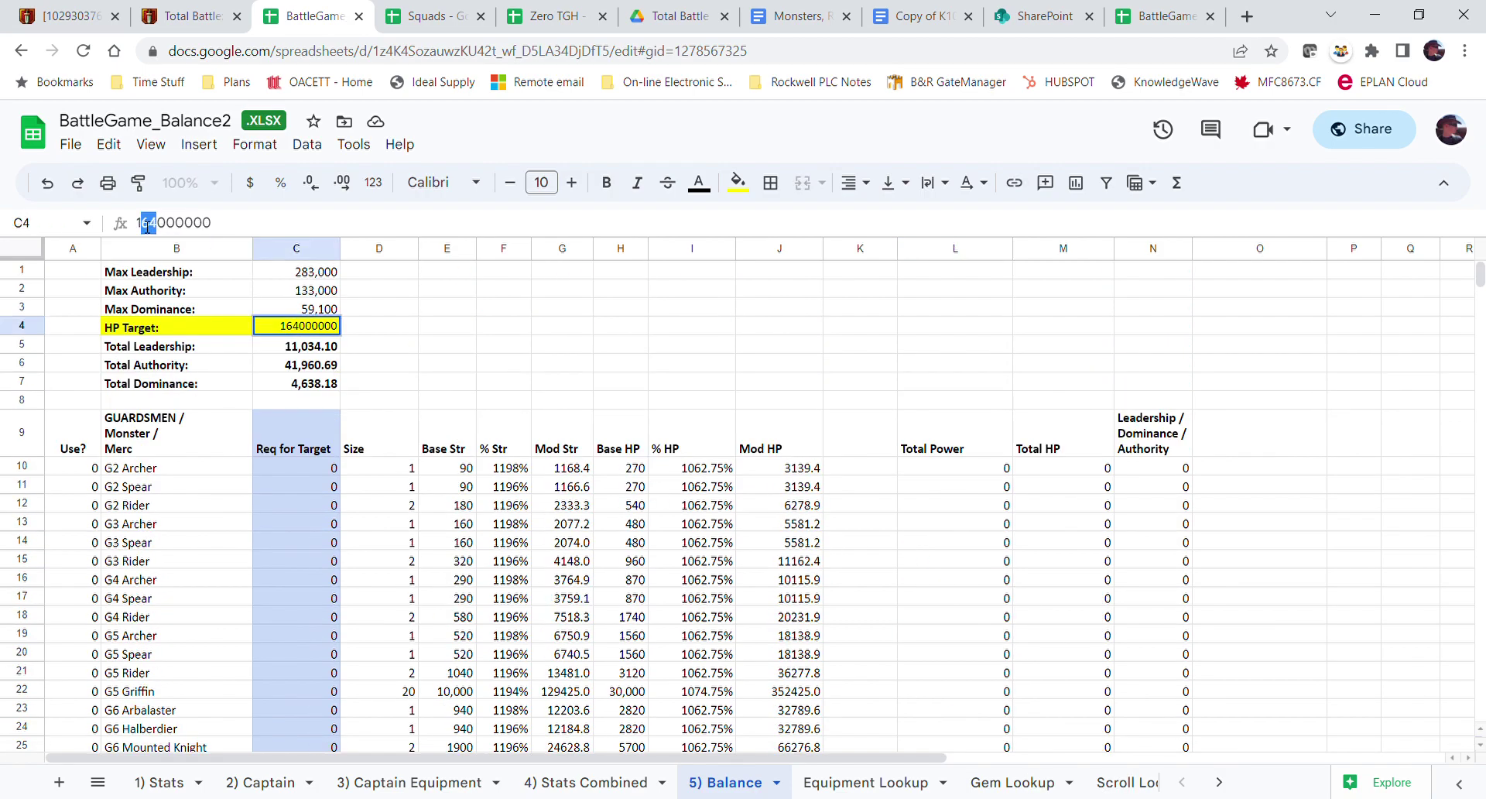
pyautogui.write('50')
pyautogui.press('Return')
pyautogui.scroll(-3, 839, 730)
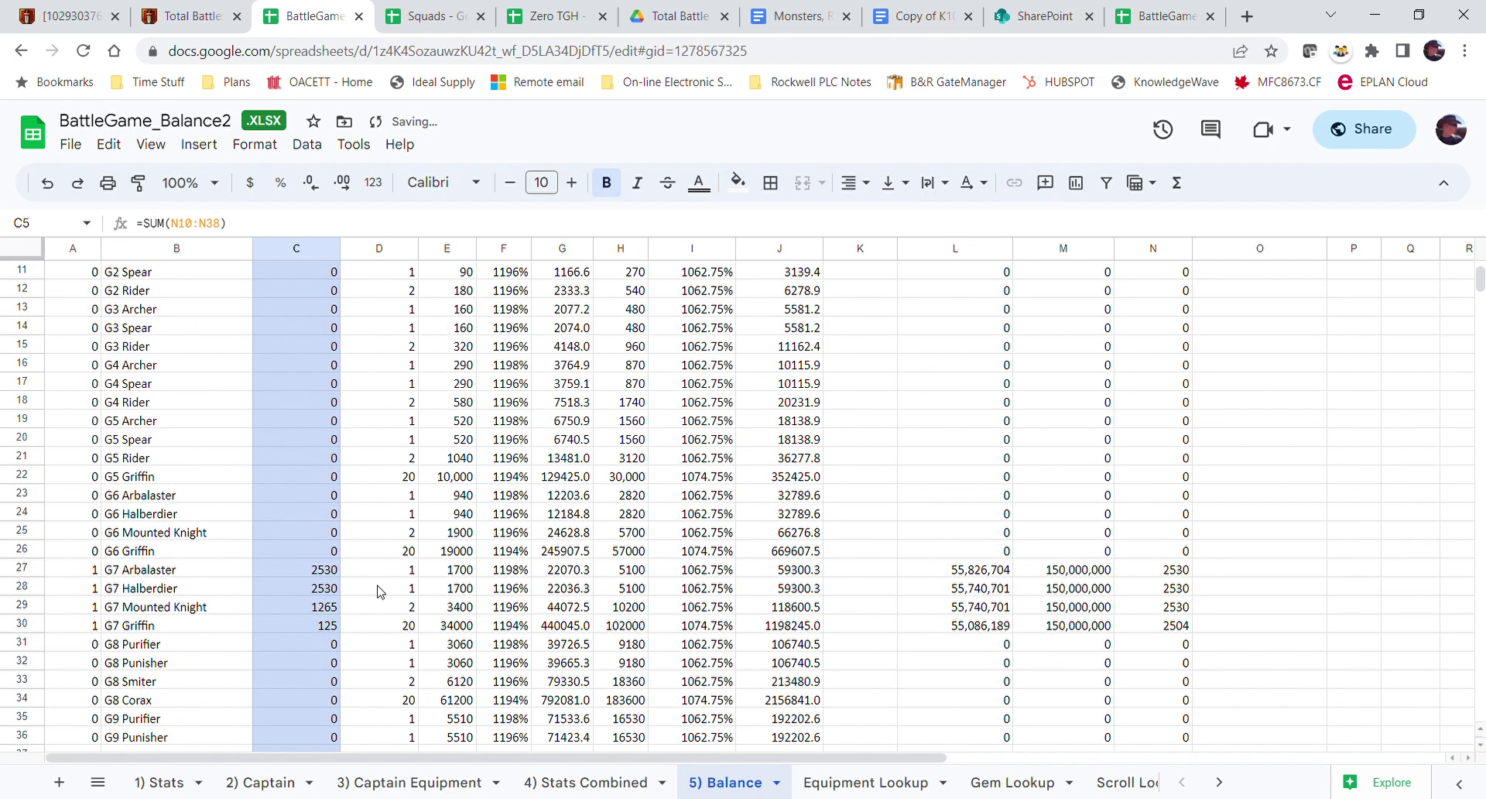
# - Examine the required counts of the four G7 guardsmen in C27:C30 and the G7 Griffin's size in D30
pyautogui.moveTo(332, 571); pyautogui.dragTo(333, 625)
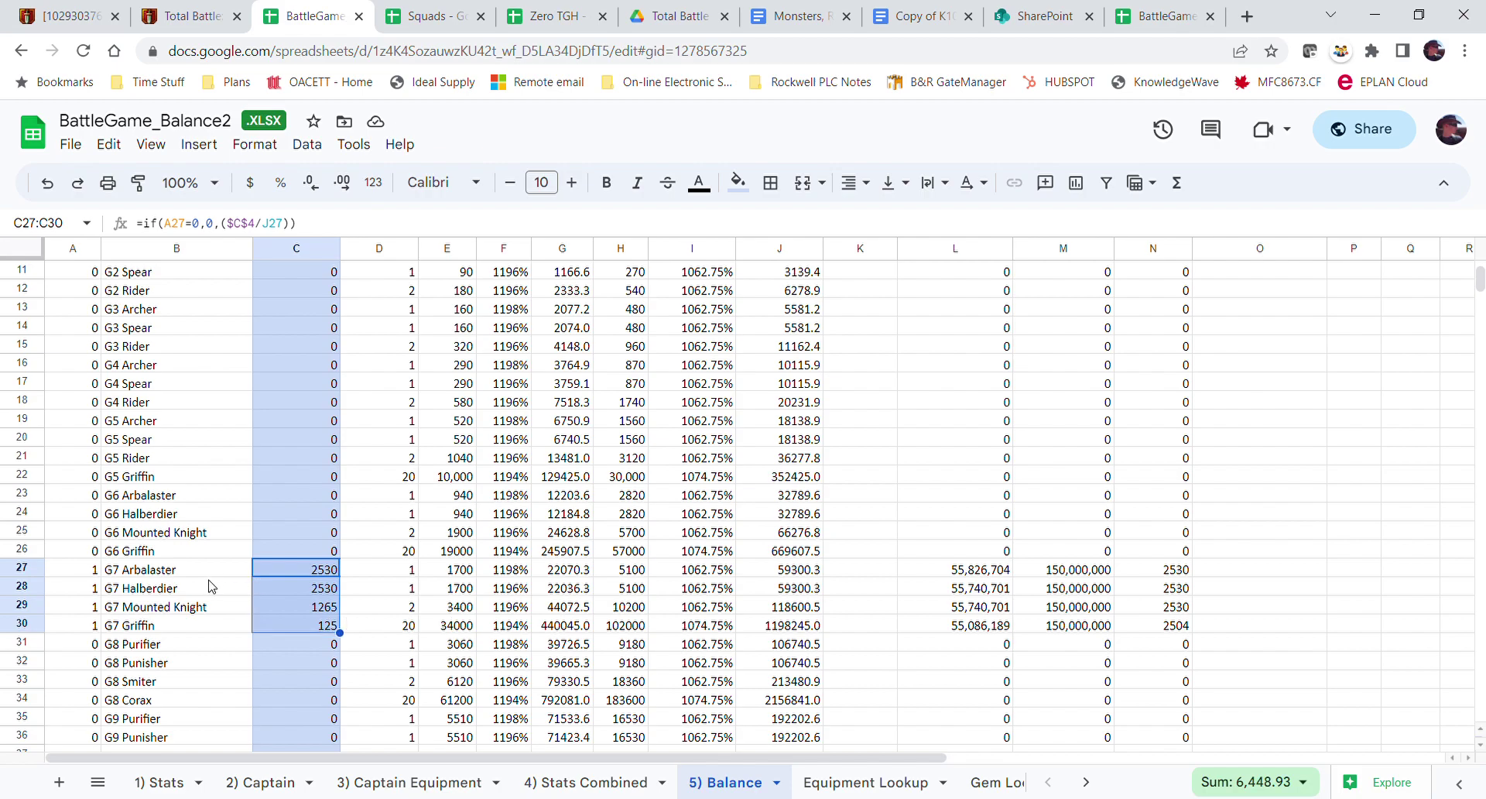
pyautogui.click(213, 608)
pyautogui.click(271, 609)
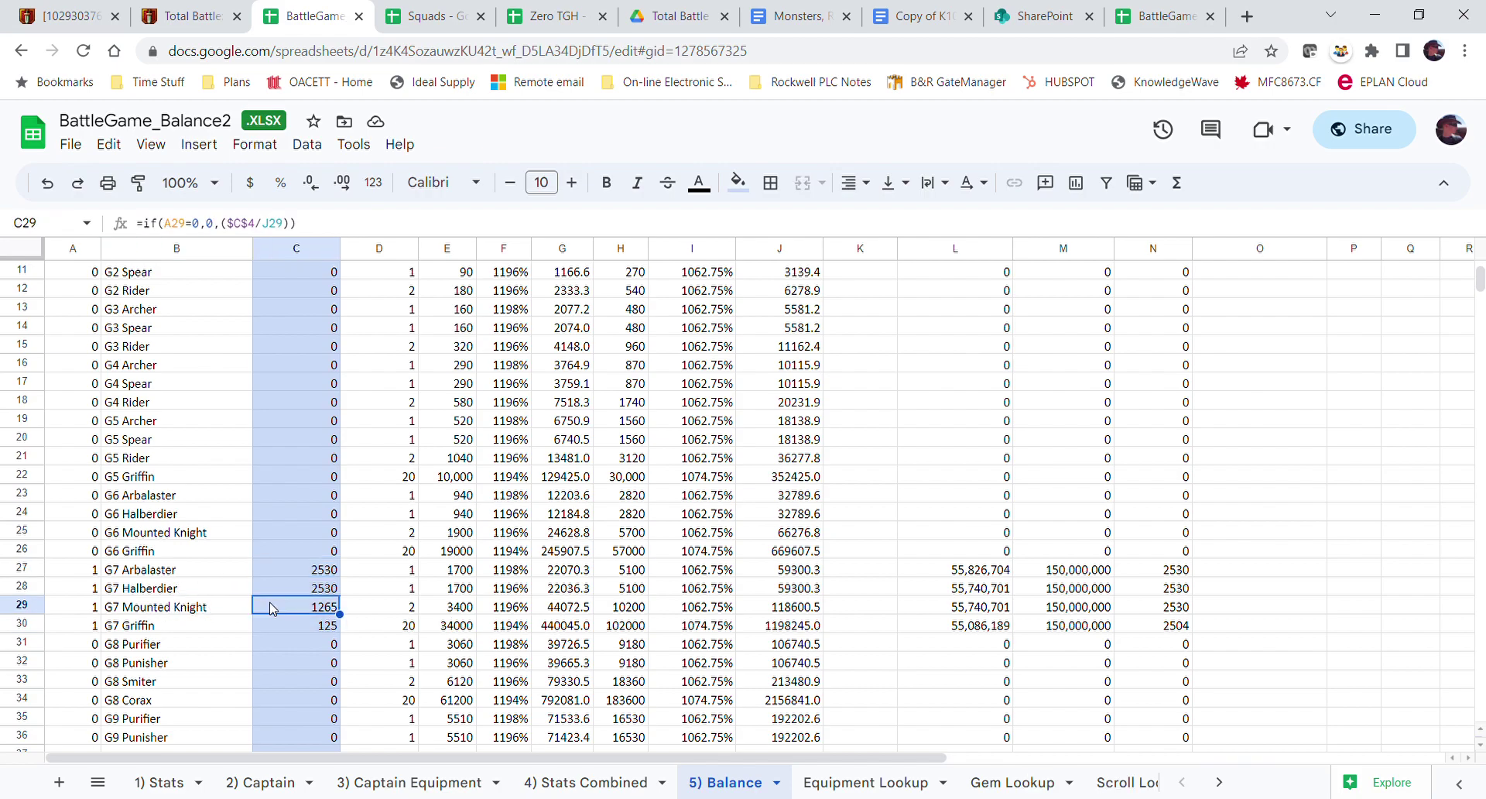
pyautogui.click(280, 590)
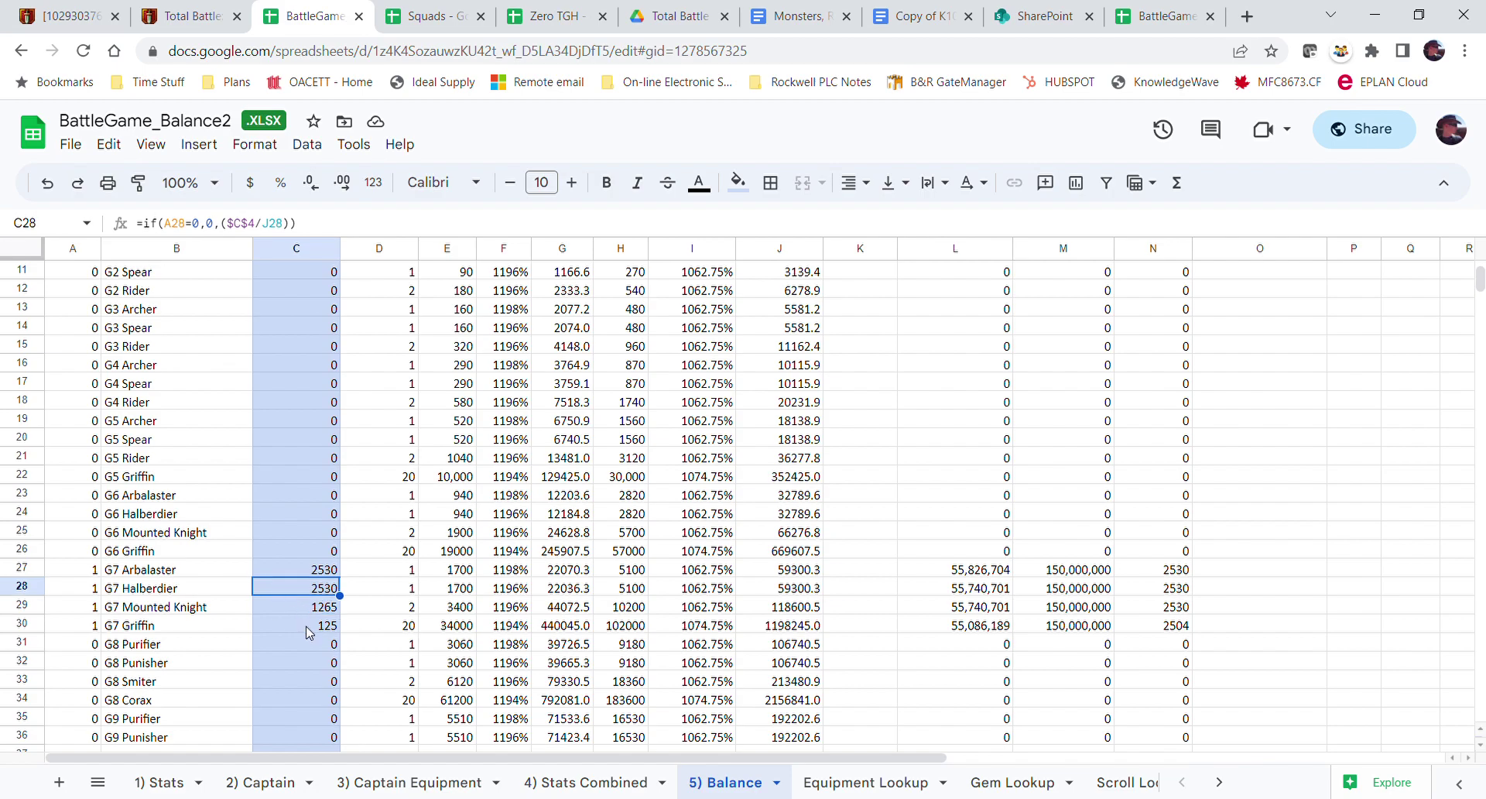
pyautogui.click(312, 632)
pyautogui.click(301, 608)
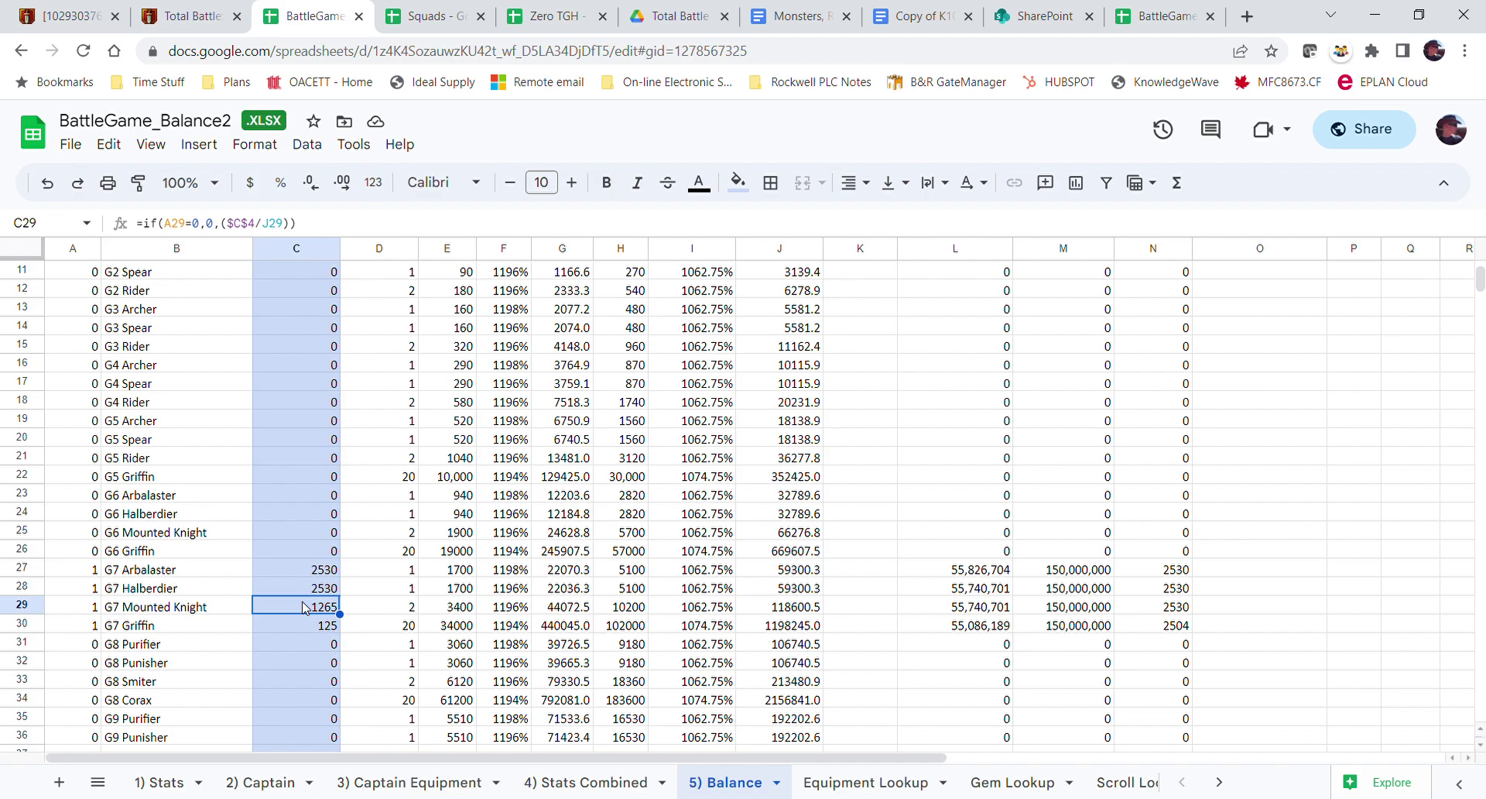
pyautogui.click(396, 627)
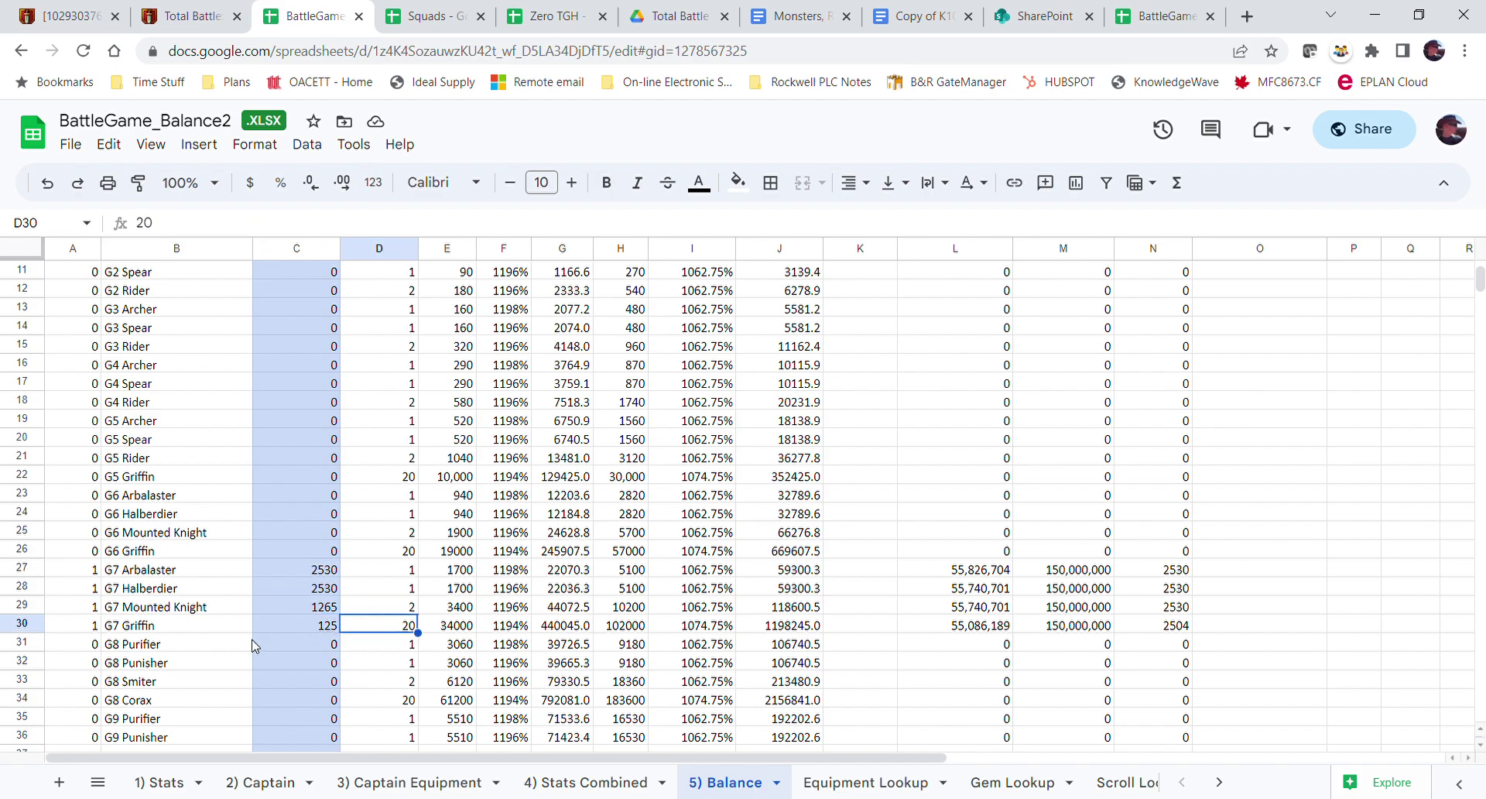
pyautogui.click(322, 630)
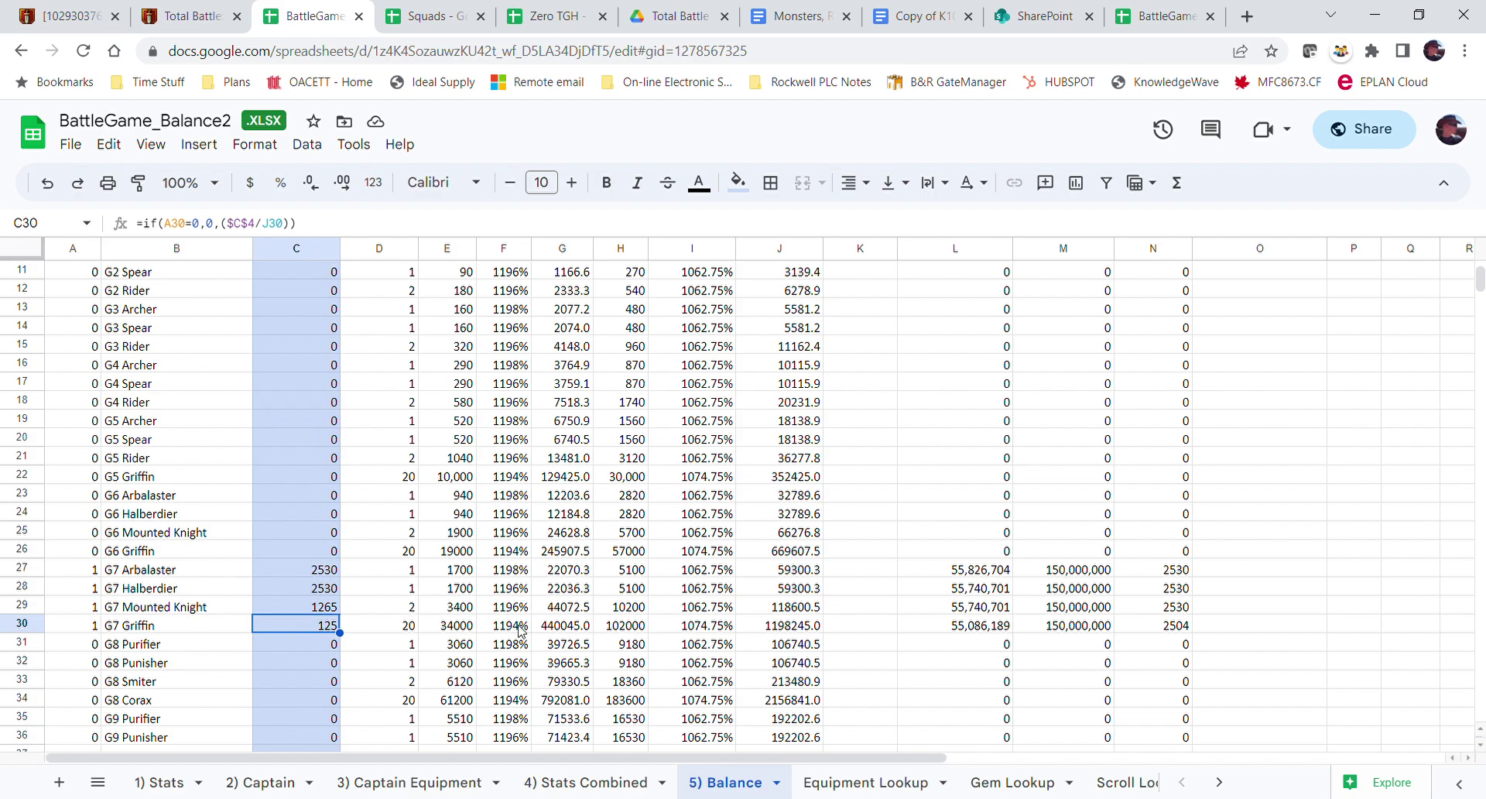
# - Compare the % HP bonuses of the G7 Griffin and Mounted Knight, and check the required counts and the Arbalaster's % Str bonus
pyautogui.click(714, 630)
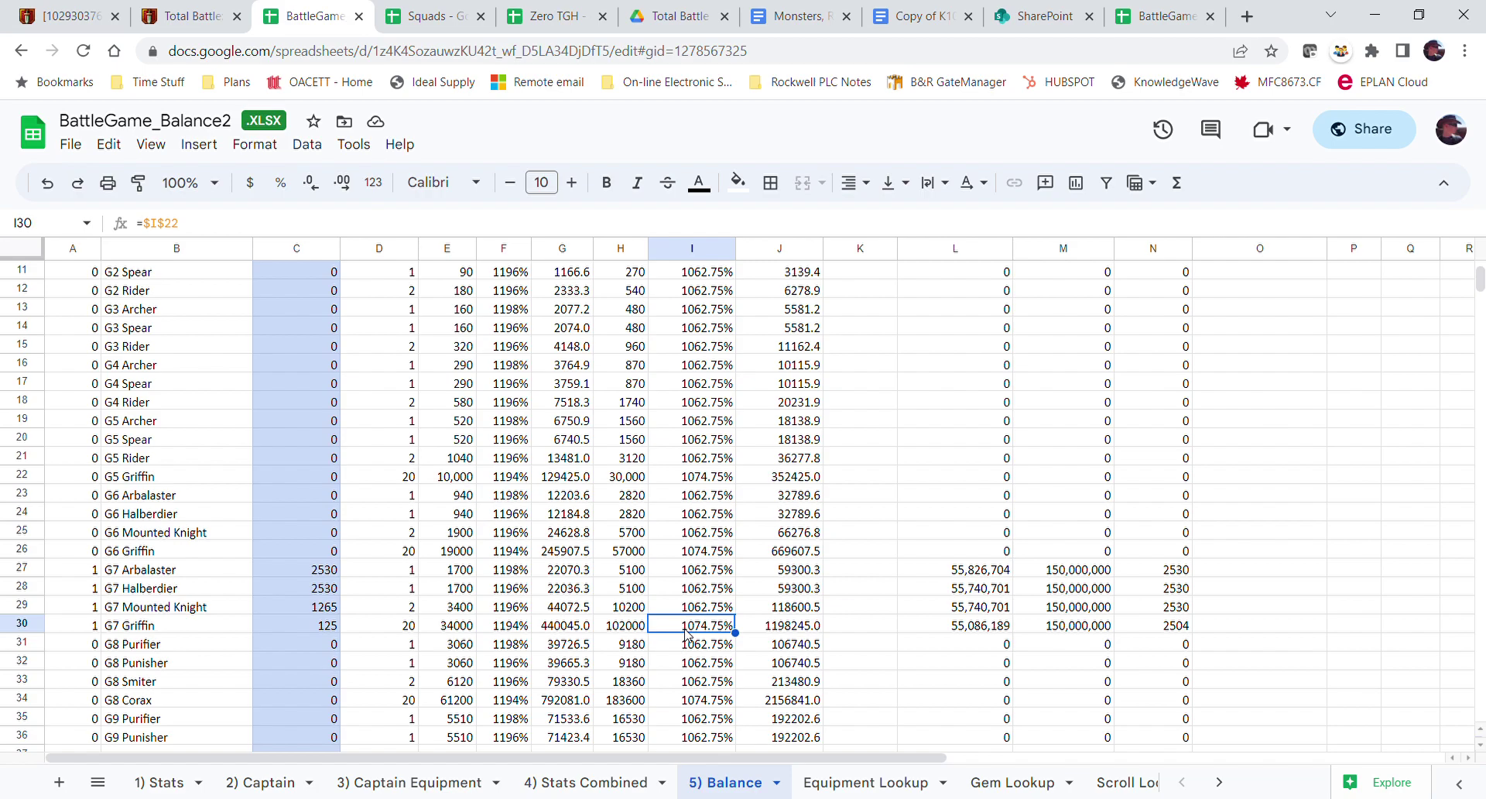
pyautogui.click(687, 611)
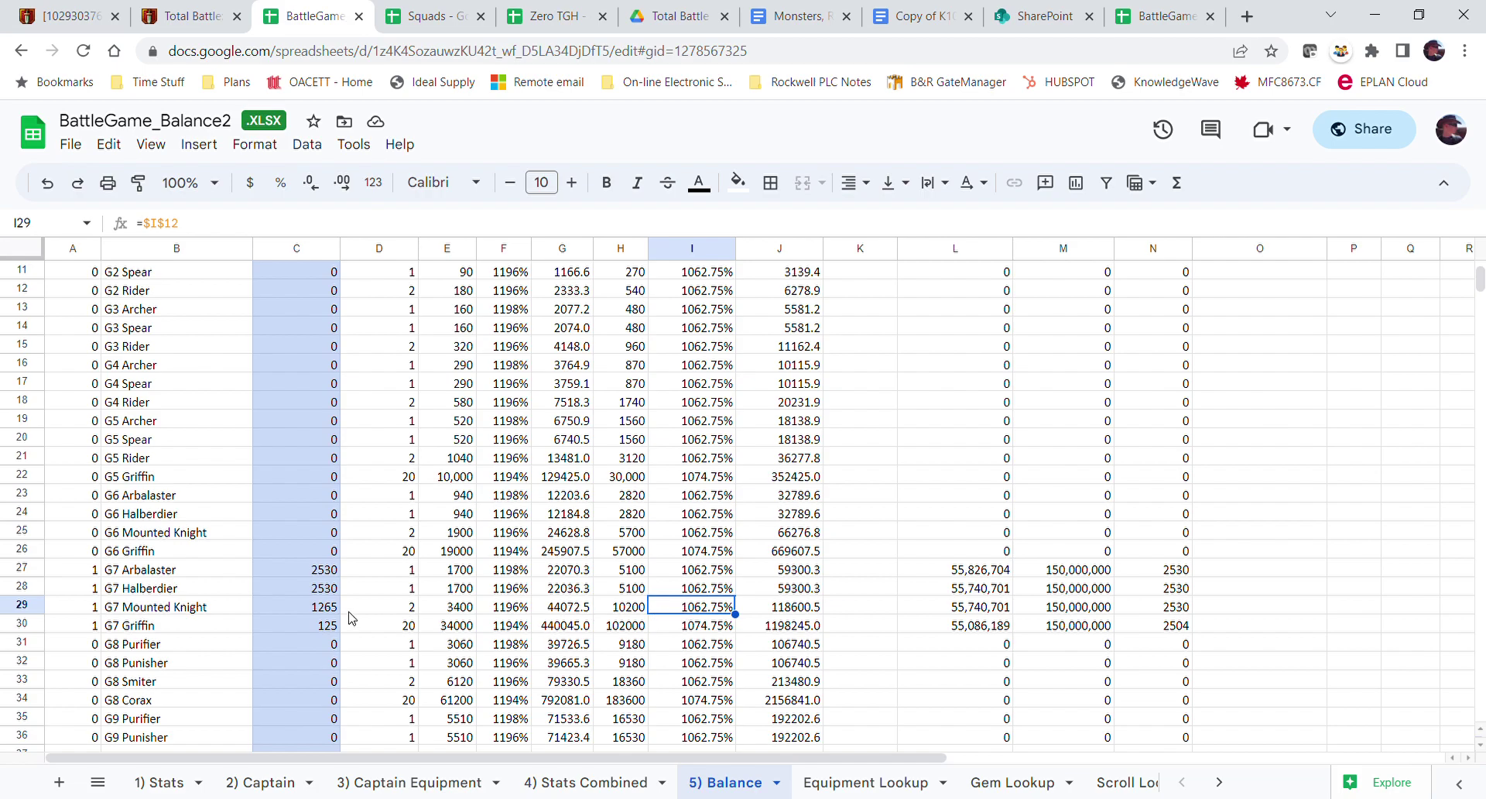
pyautogui.moveTo(325, 580); pyautogui.dragTo(313, 630)
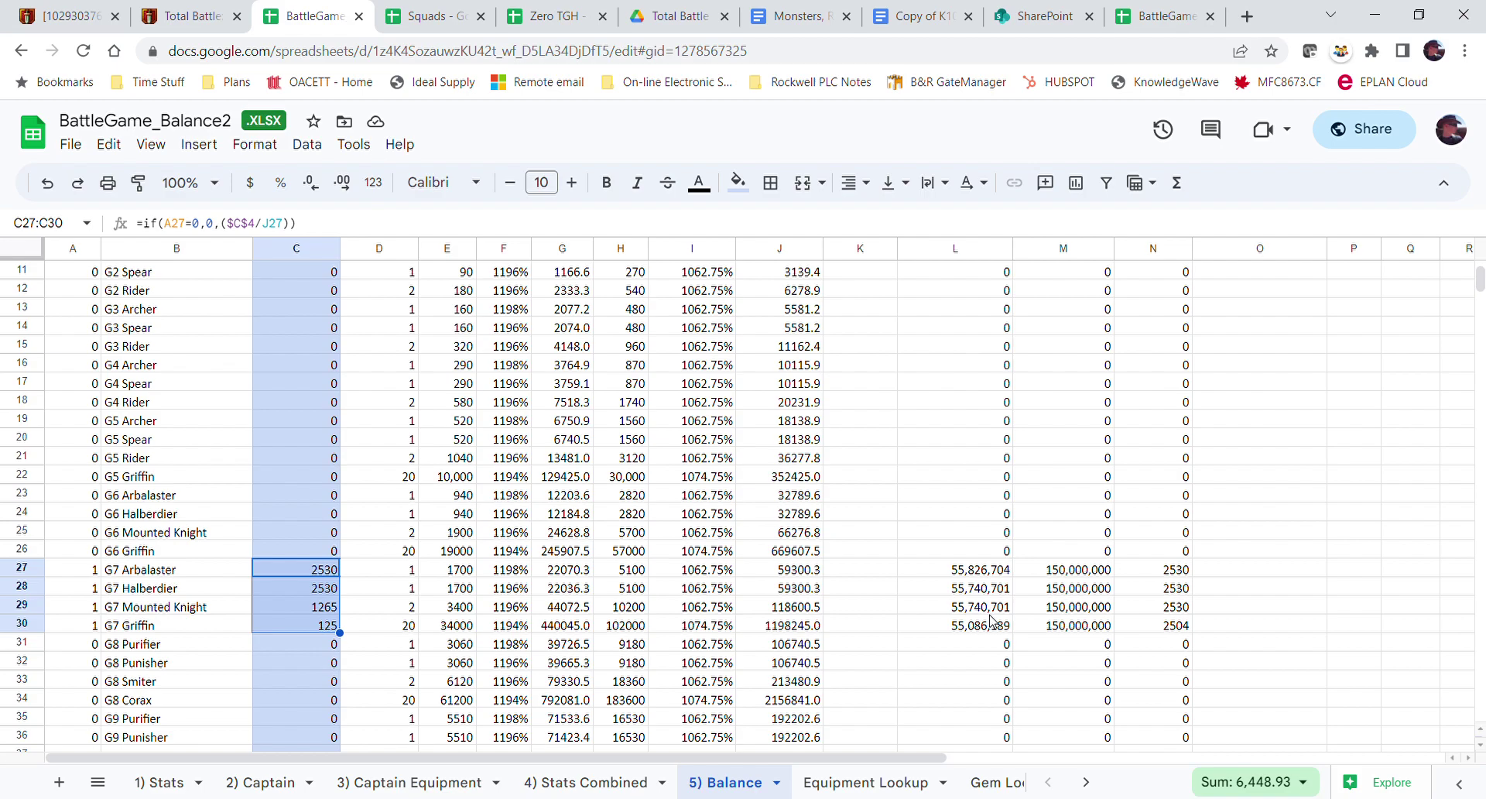
pyautogui.click(508, 573)
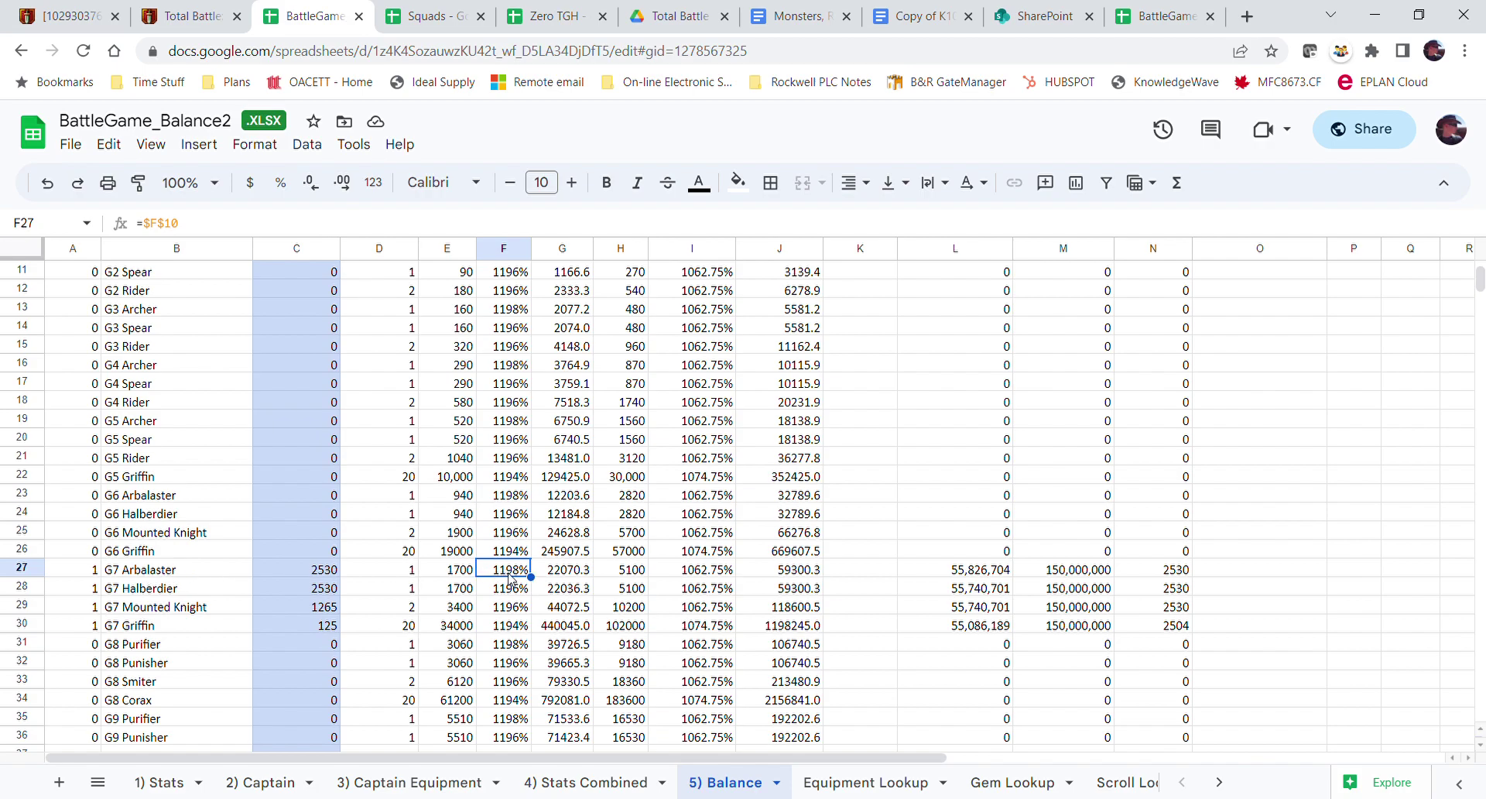
# - Compare the % Str bonuses of the G7 Arbalaster and Halberdier, and check the G7 units' Total Power in column L
pyautogui.click(511, 590)
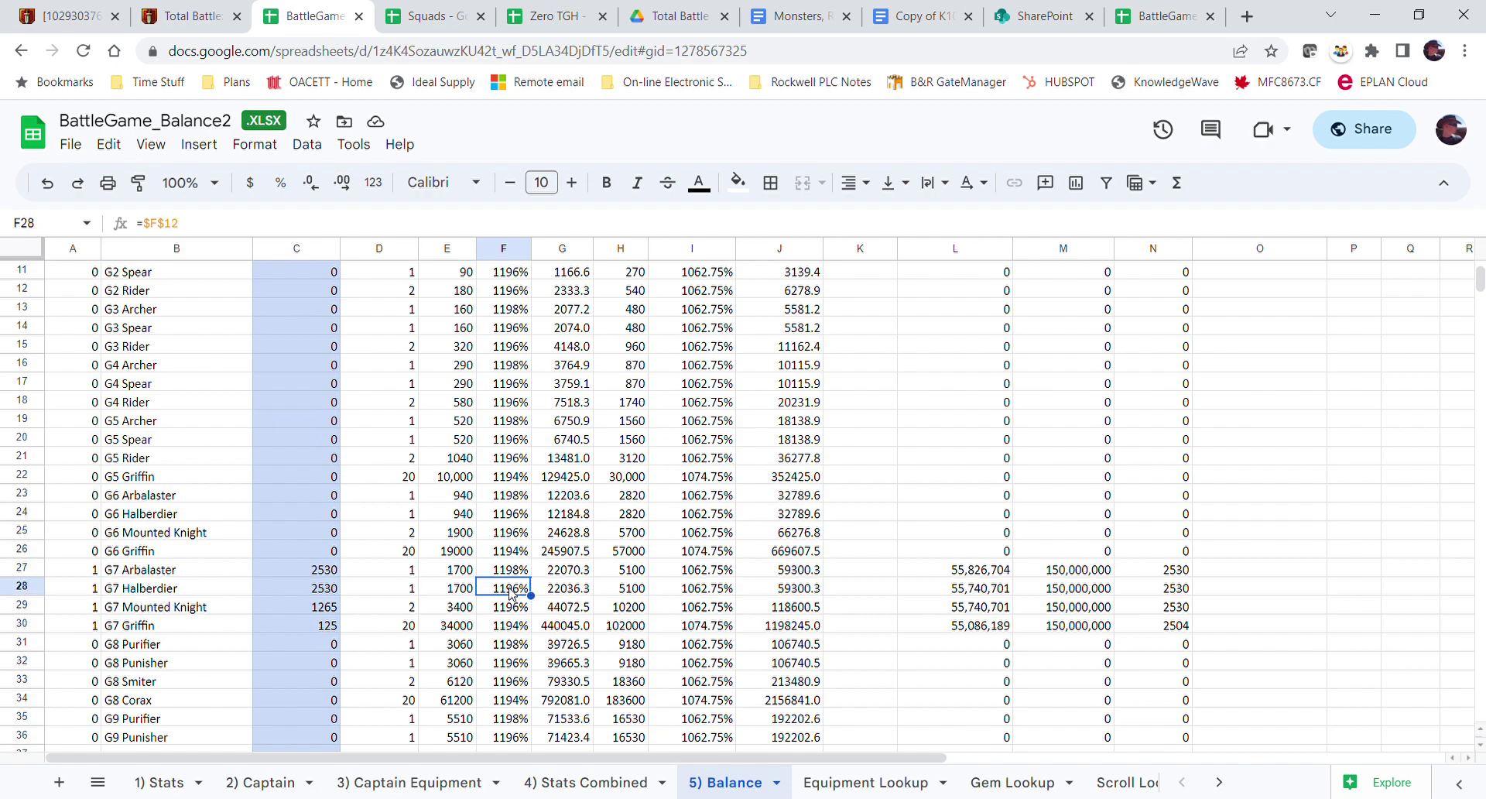
pyautogui.click(983, 589)
pyautogui.moveTo(983, 590); pyautogui.dragTo(987, 577)
pyautogui.click(989, 576)
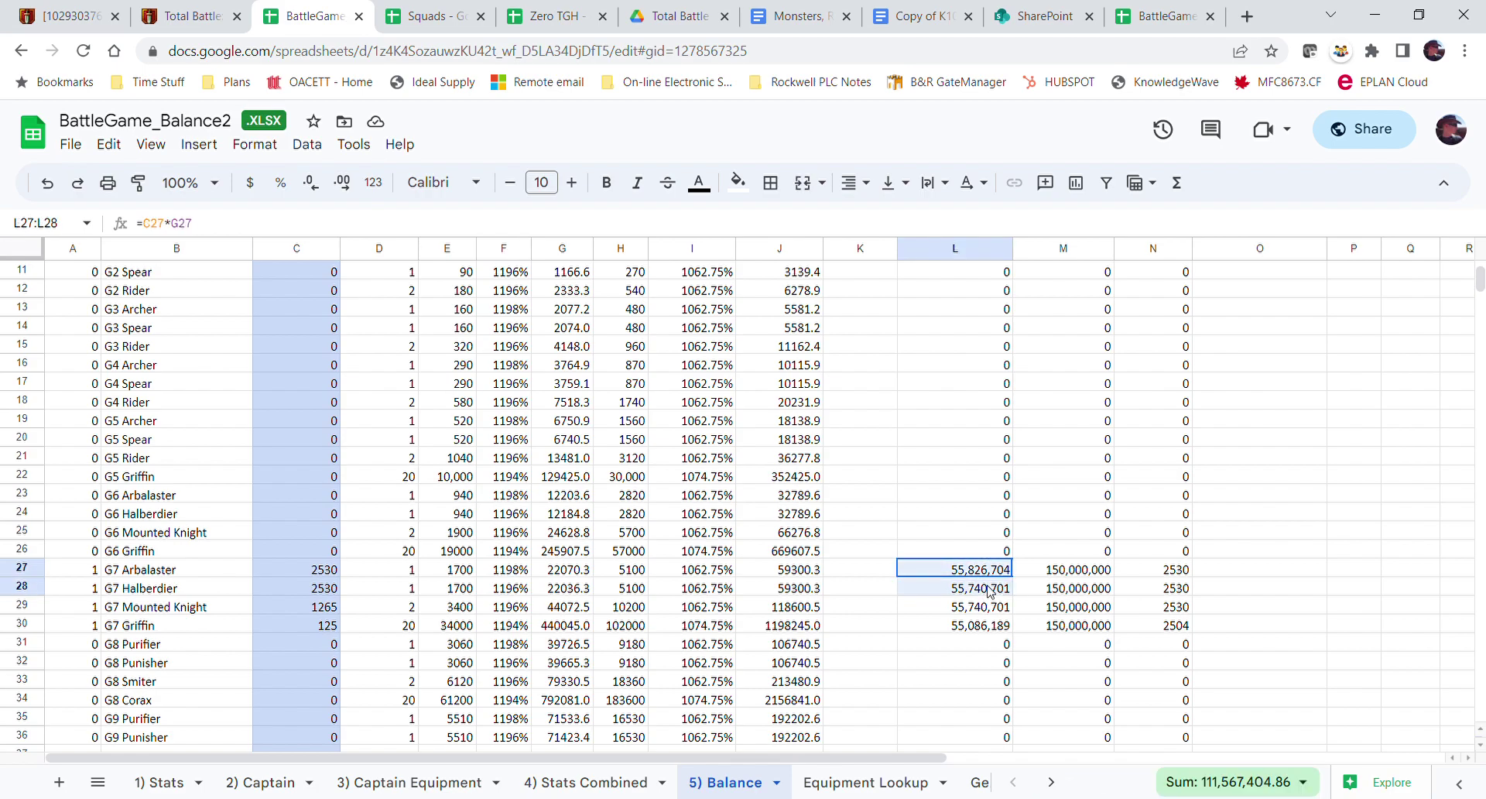
pyautogui.click(955, 631)
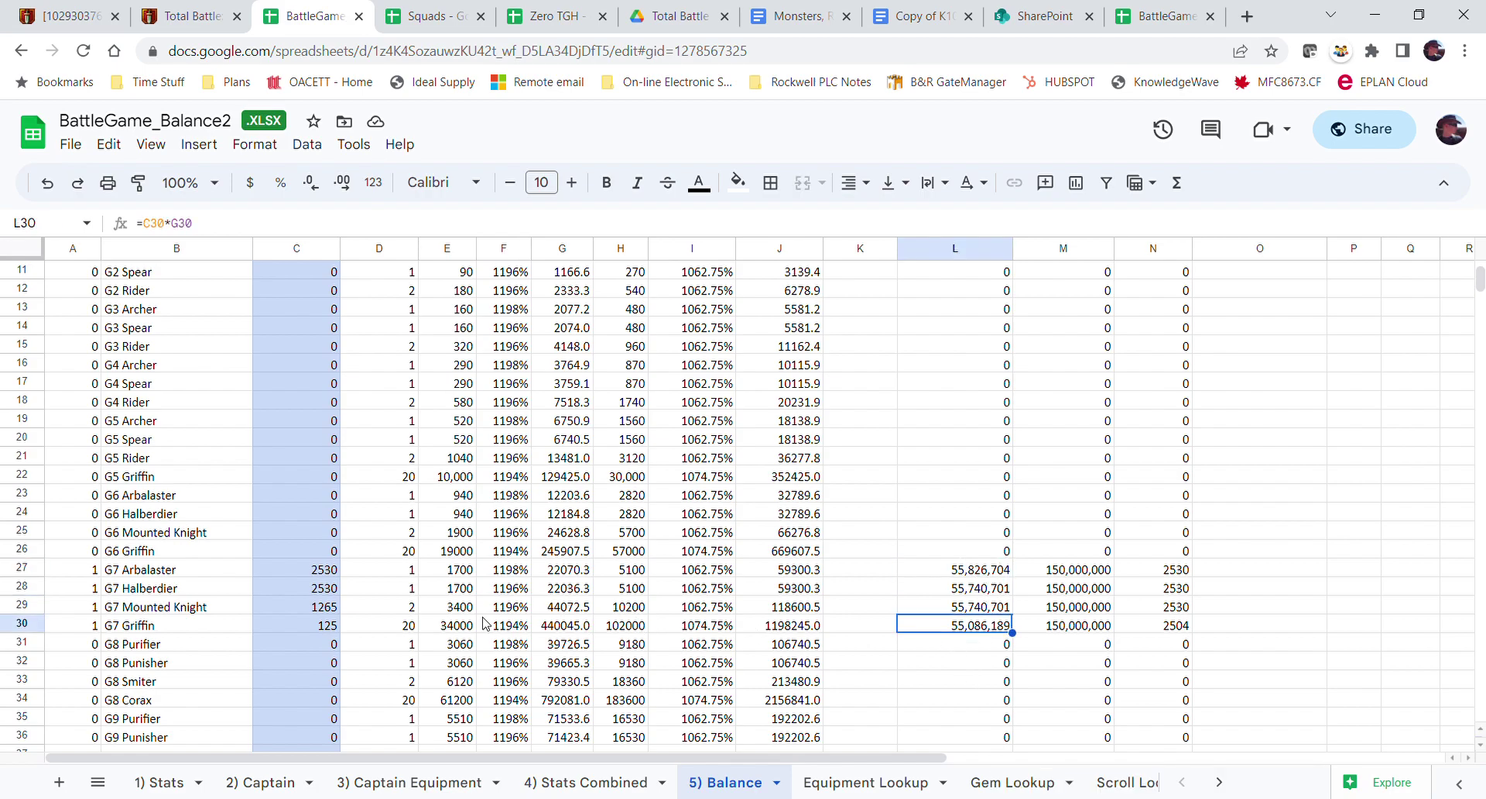
pyautogui.click(482, 573)
# - Set the HP Target in C4 to 200,000,000
pyautogui.scroll(3, 484, 576)
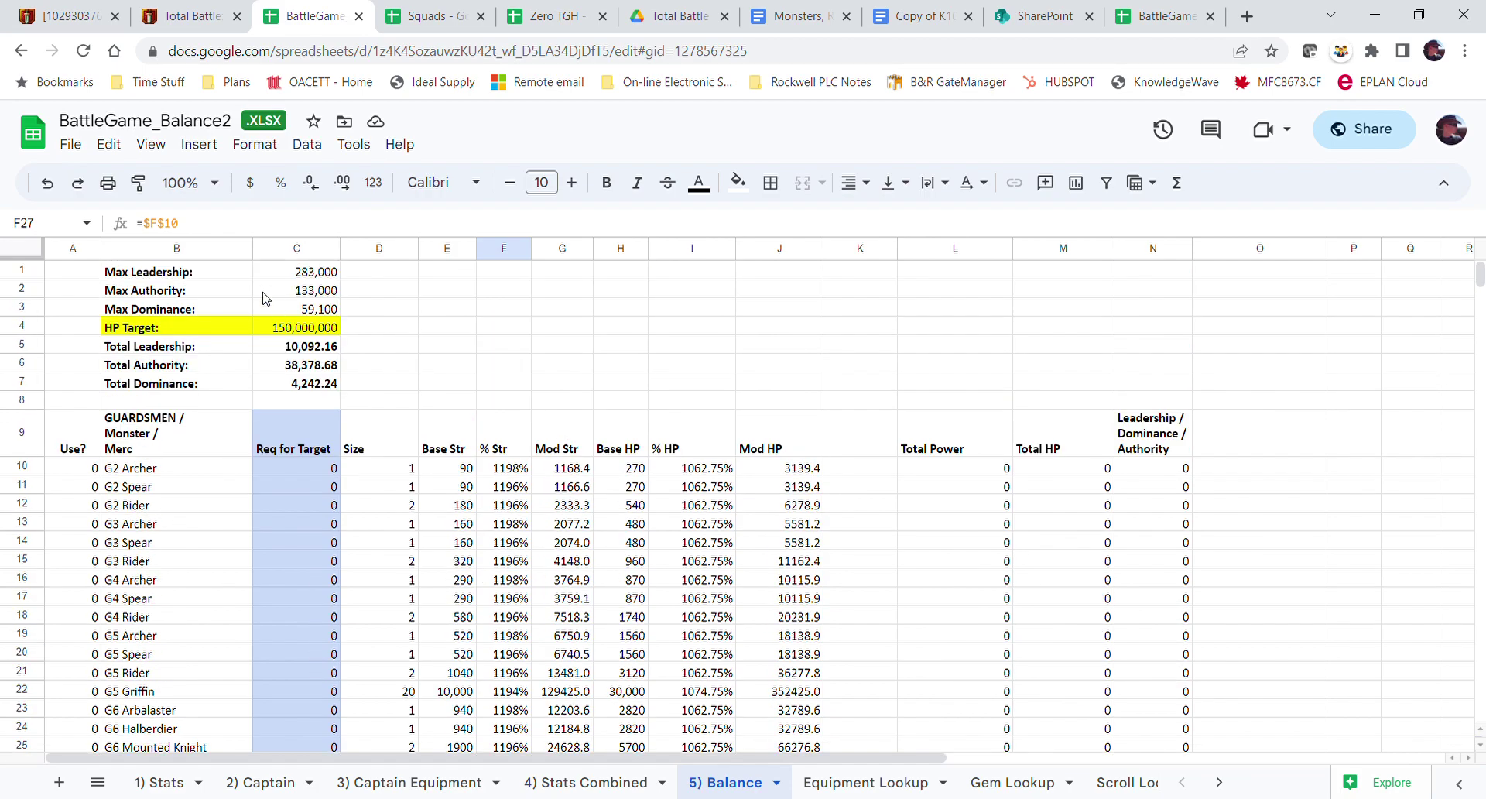
pyautogui.click(305, 331)
pyautogui.moveTo(162, 223); pyautogui.dragTo(122, 230)
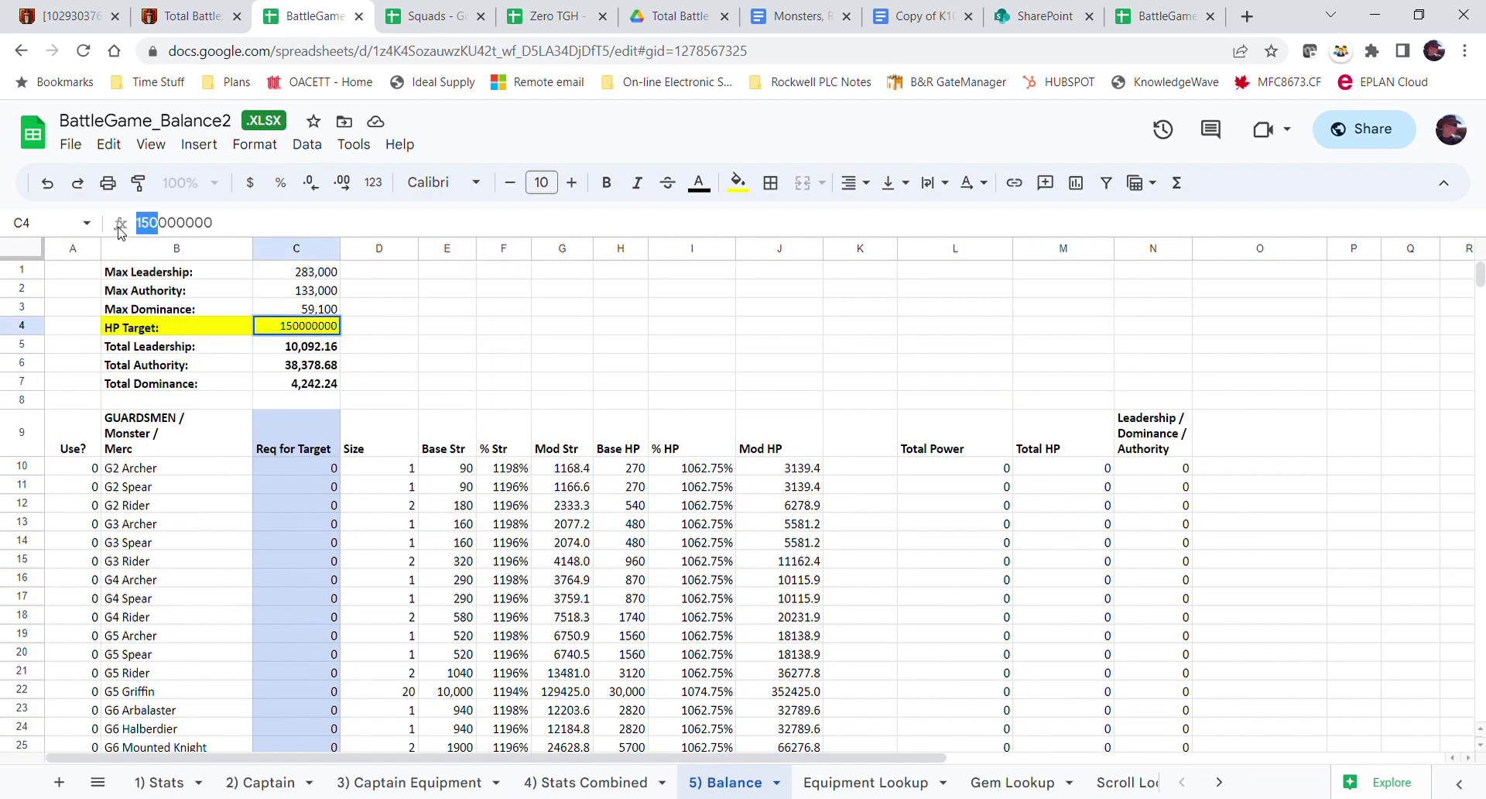
pyautogui.write('200')
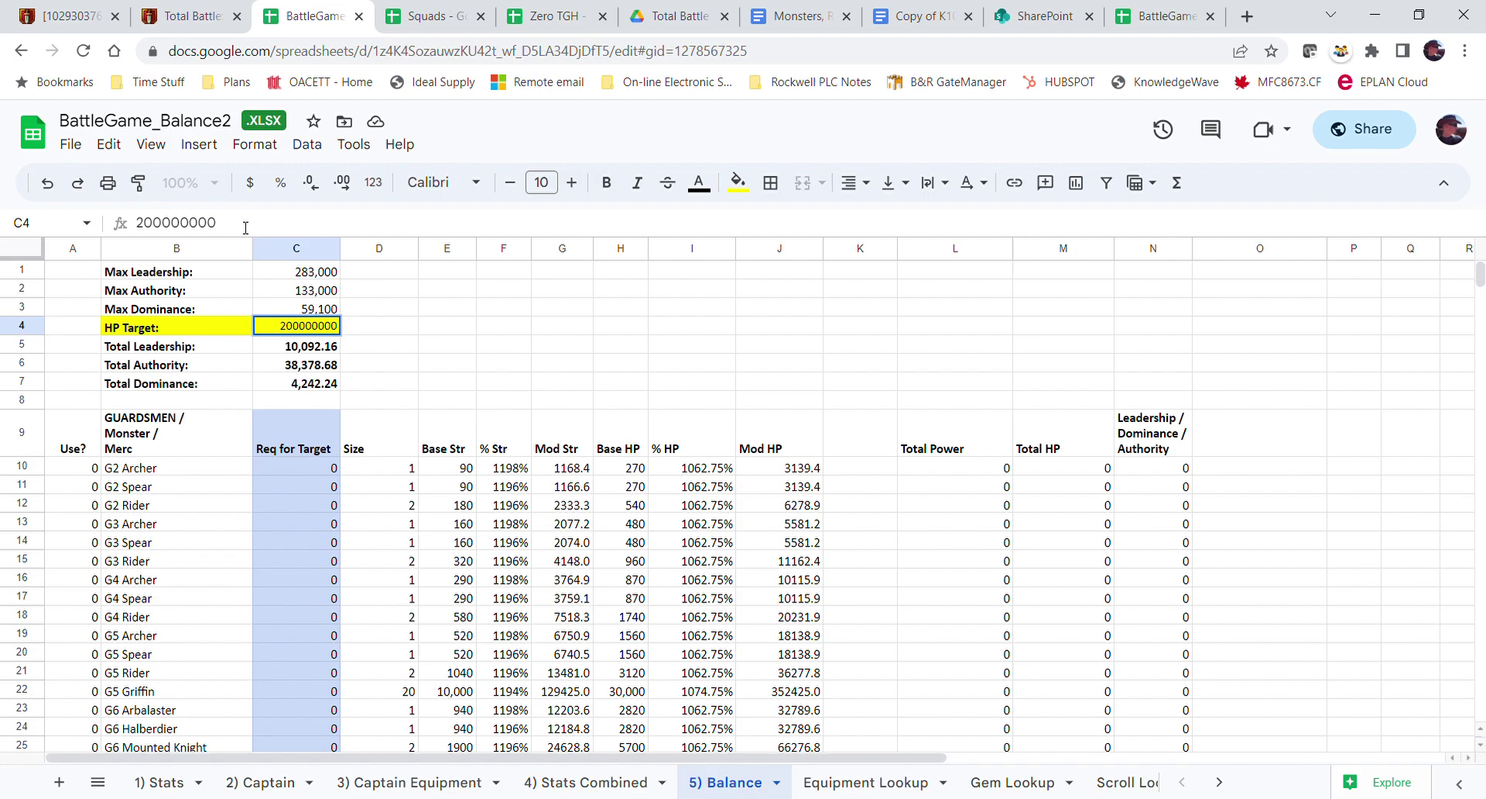
pyautogui.press('Return')
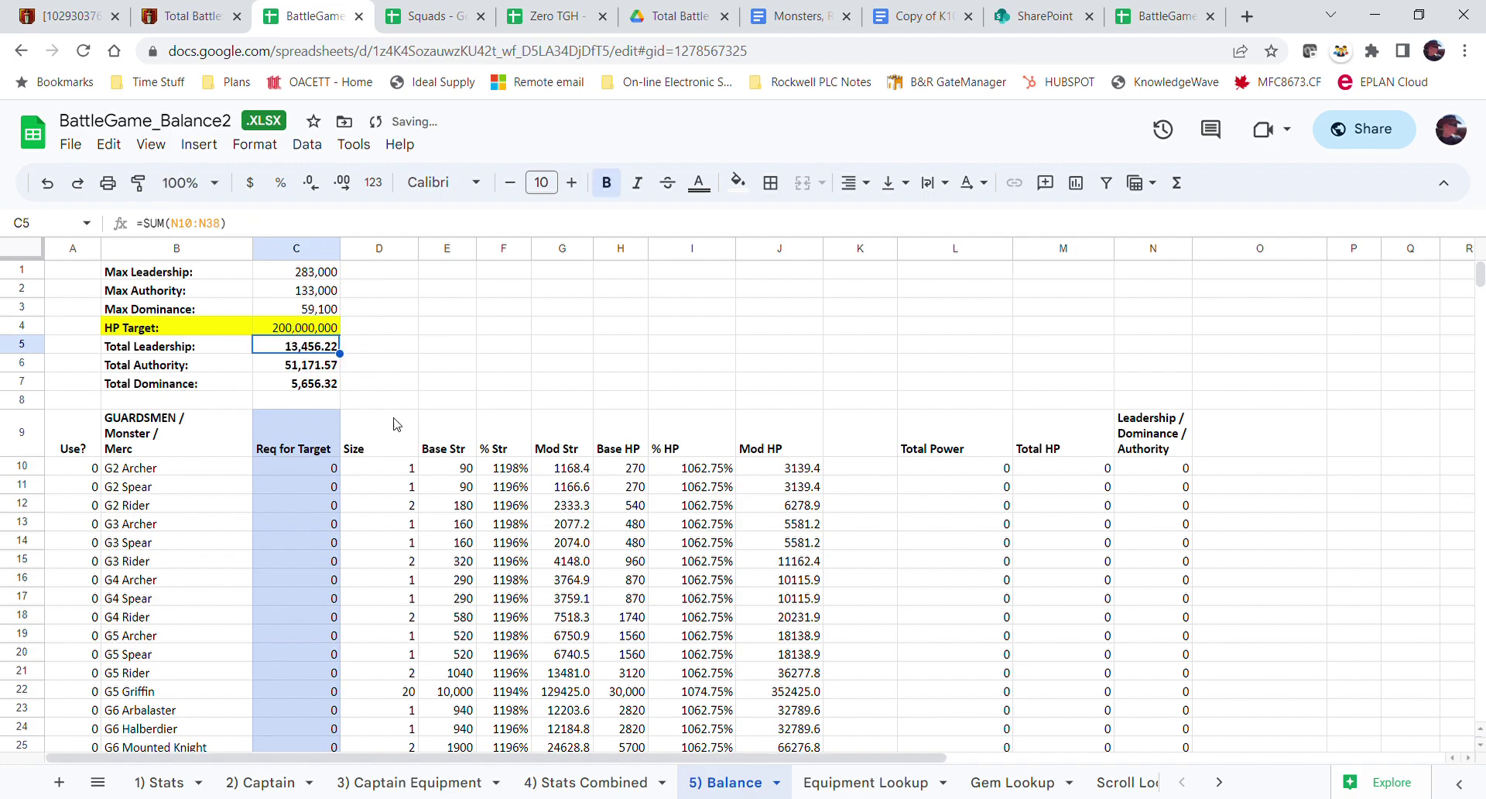
# - Check the Total Leadership, Total Authority and Total Dominance formulas in C5:C7
pyautogui.scroll(-3, 394, 423)
pyautogui.scroll(3, 352, 395)
pyautogui.click(403, 352)
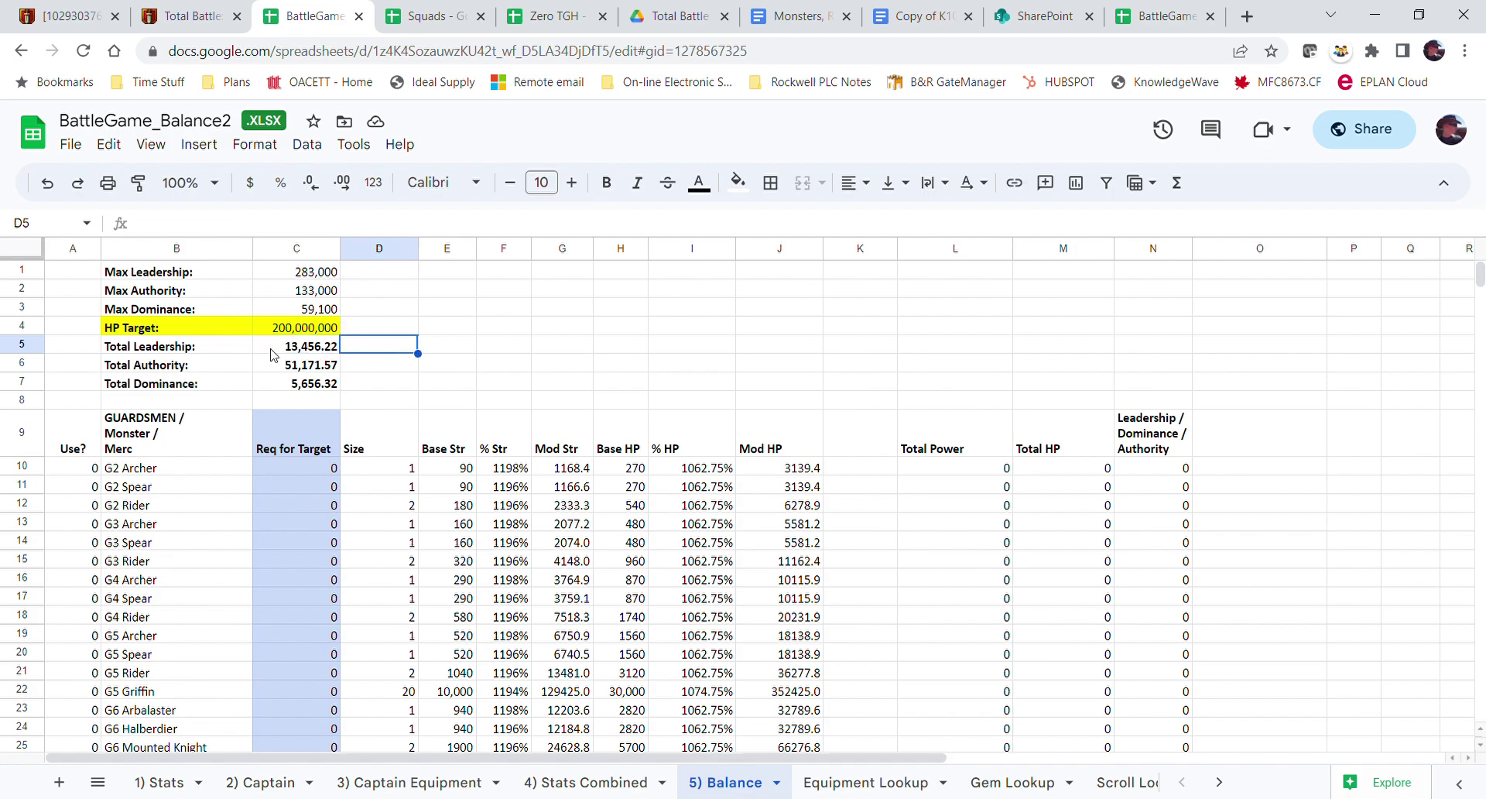
pyautogui.click(250, 353)
pyautogui.click(287, 353)
pyautogui.click(280, 366)
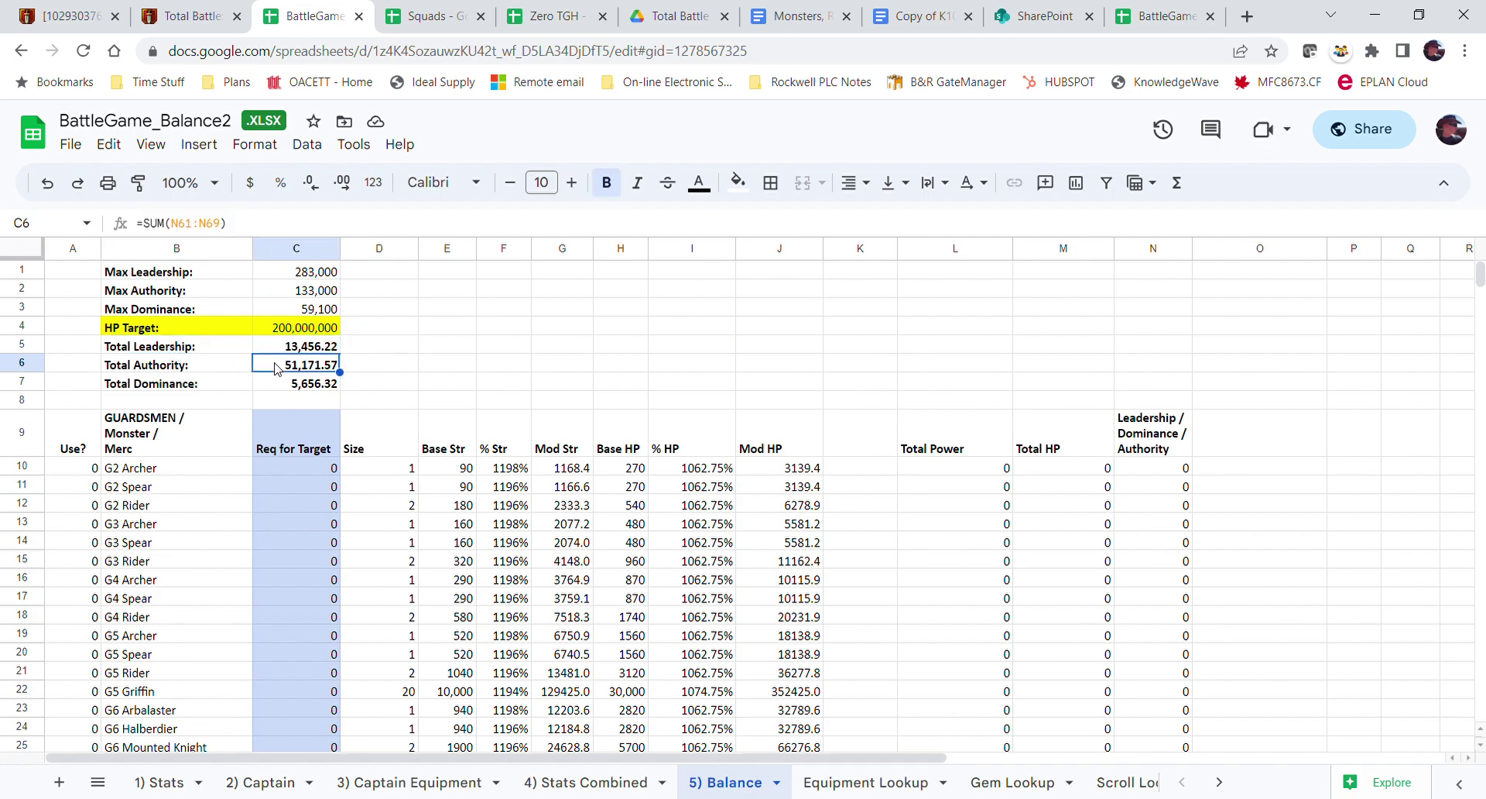
pyautogui.click(278, 383)
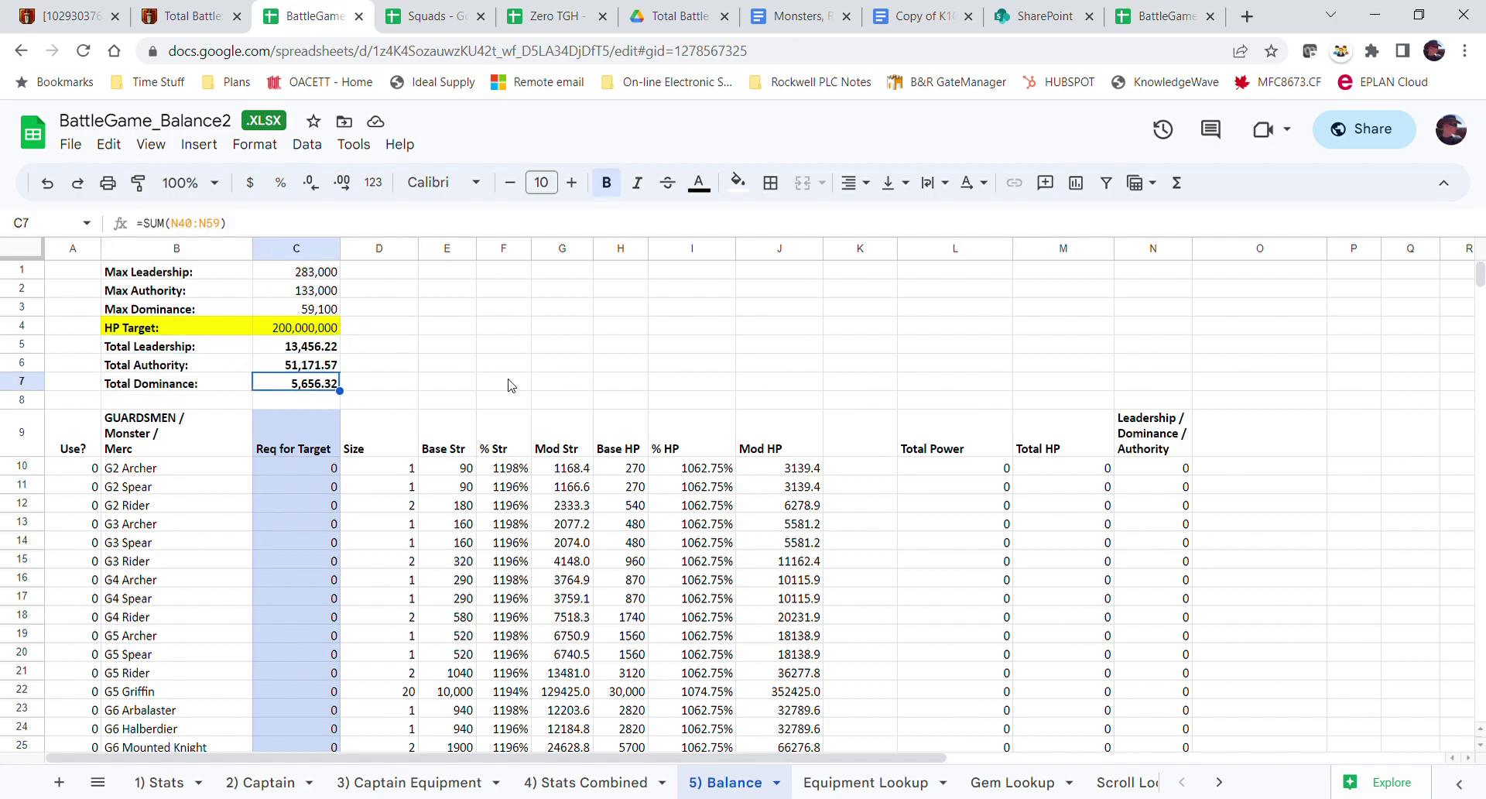
# - Set the HP Target in C4 to 2,000,000,000
pyautogui.click(316, 329)
pyautogui.click(236, 223)
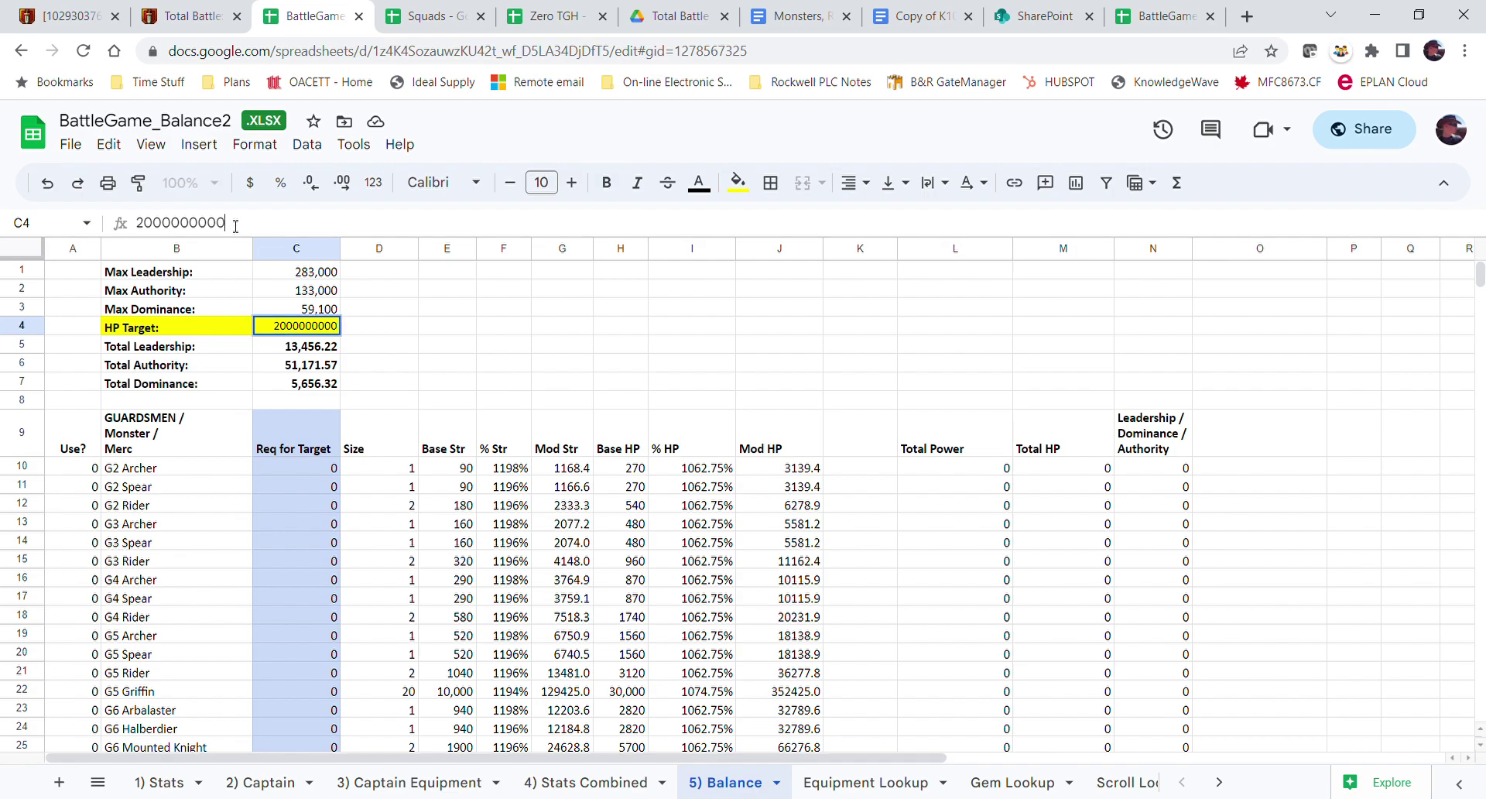
pyautogui.write('0')
pyautogui.press('Return')
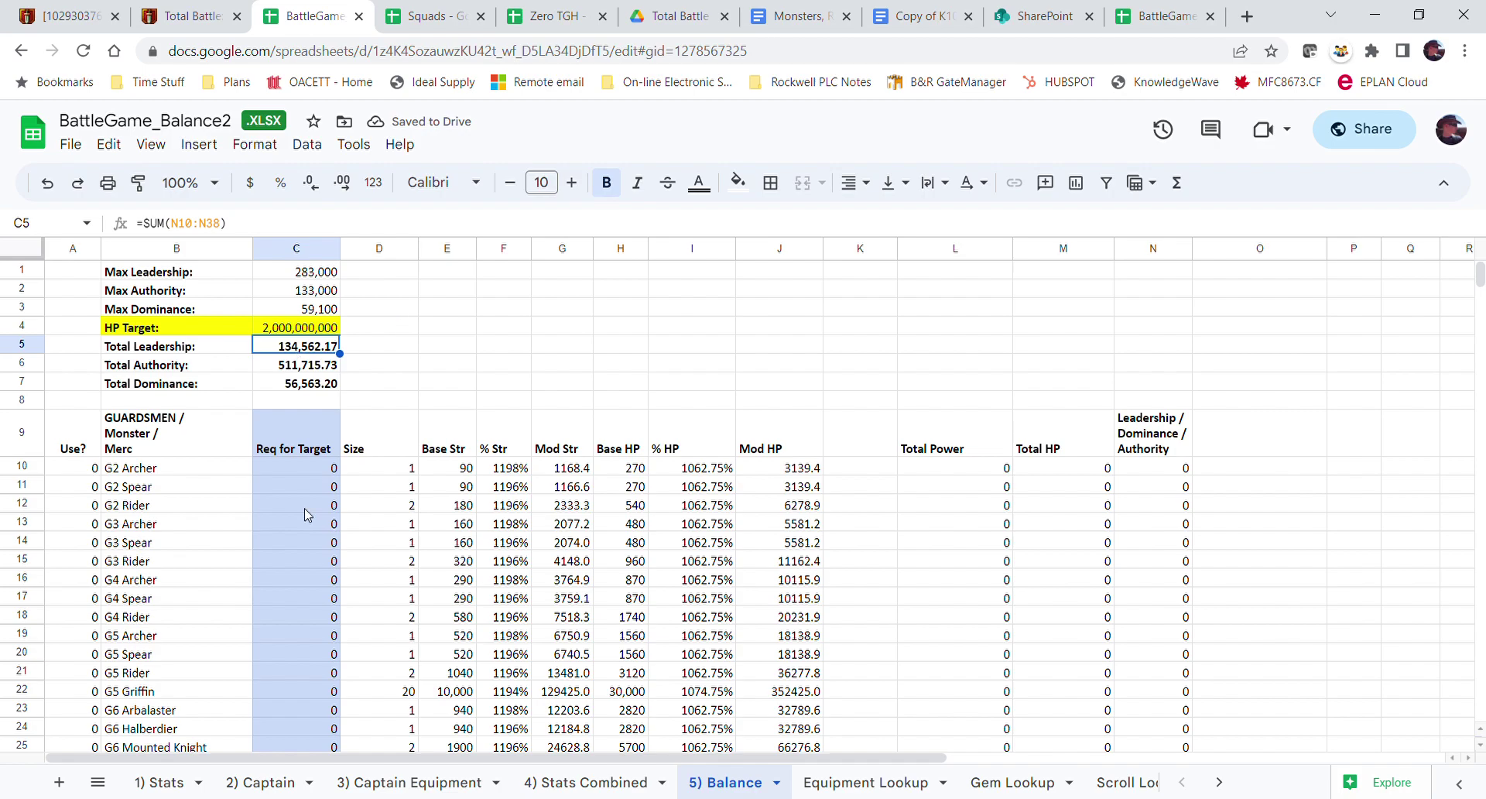
# - Review the required counts of the G7 Arbalaster, Halberdier, Mounted Knight and Griffin in C27:C30
pyautogui.scroll(-3, 314, 520)
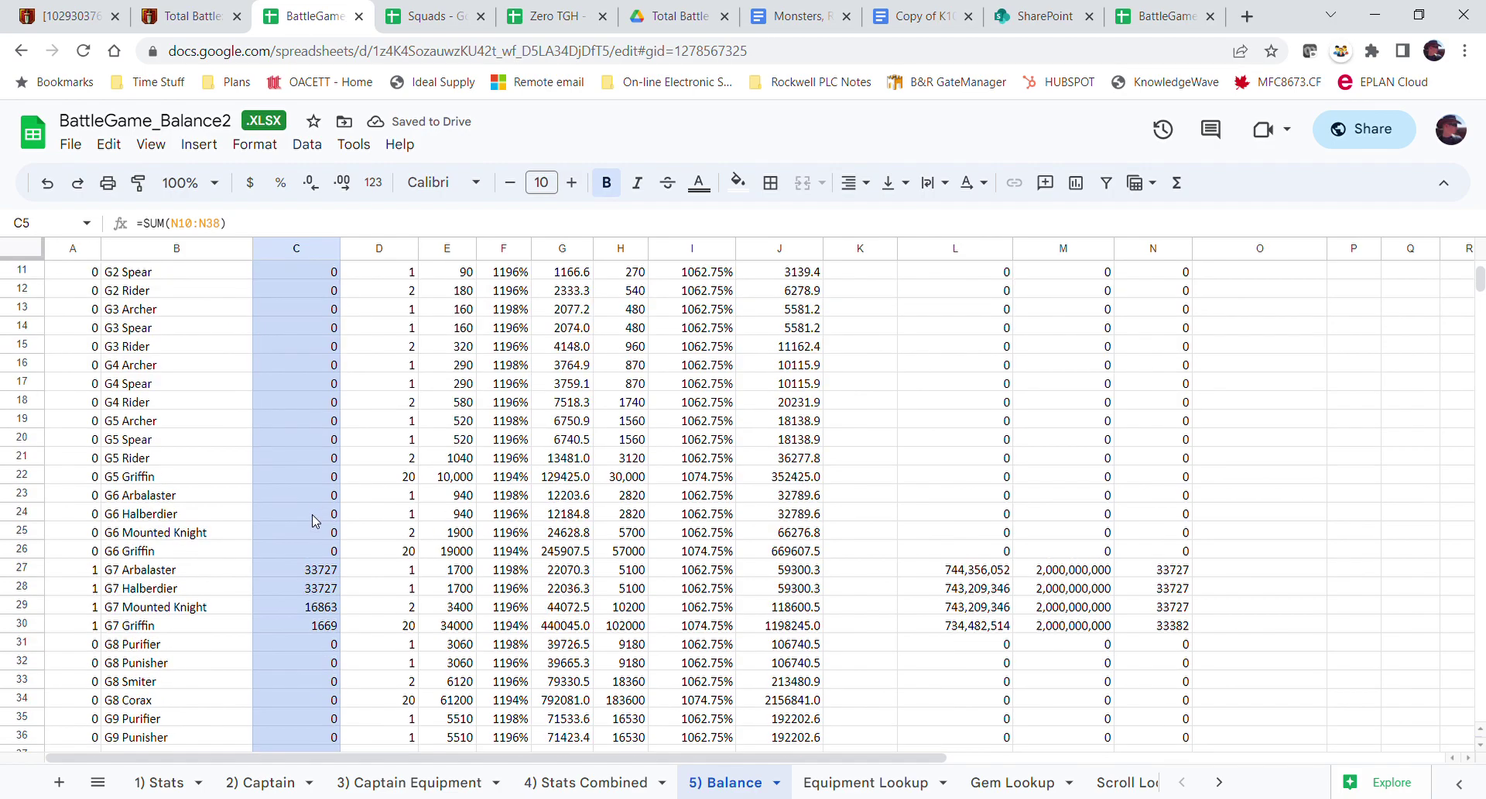
pyautogui.click(311, 590)
pyautogui.click(310, 607)
pyautogui.click(309, 629)
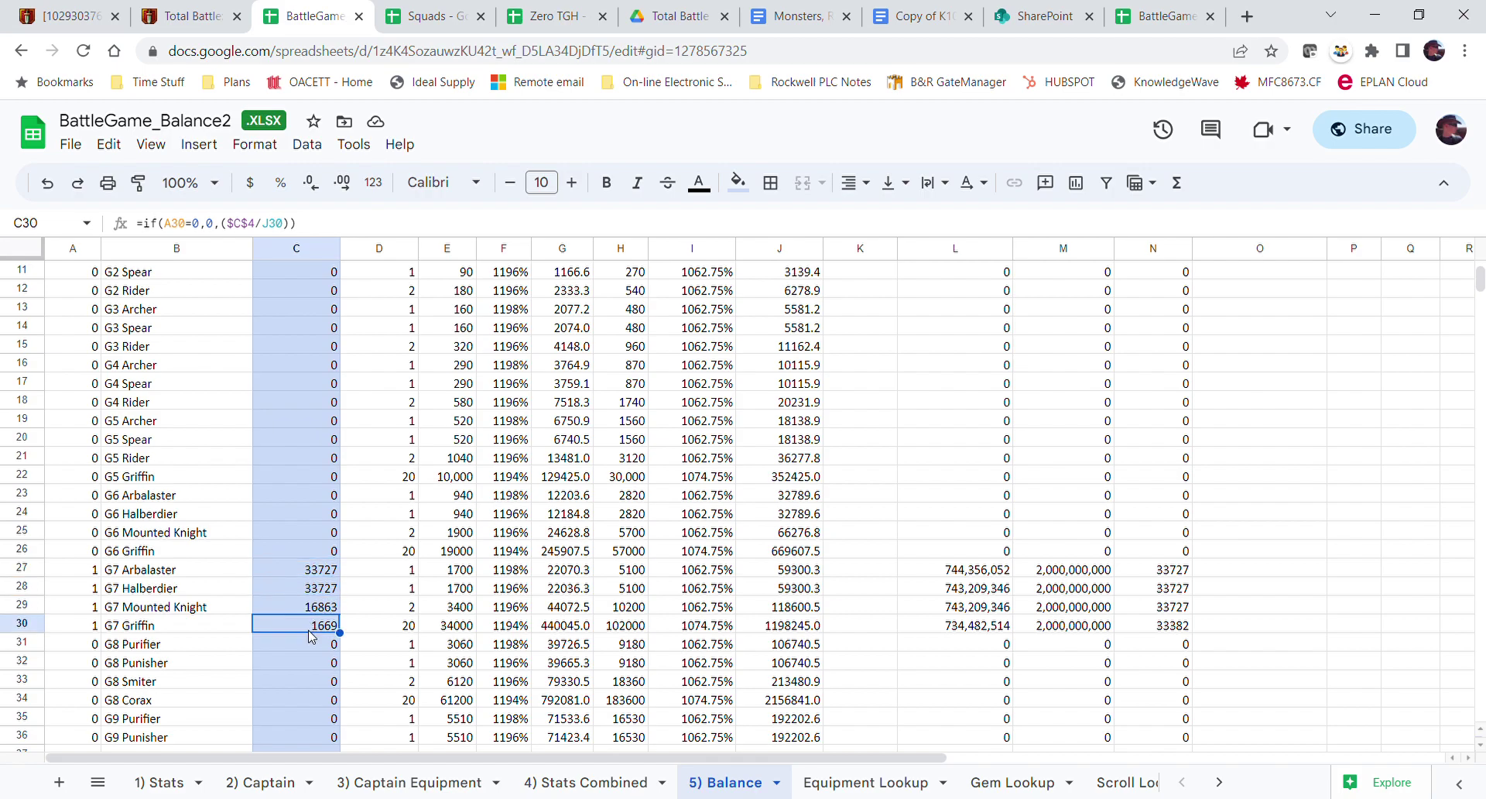
pyautogui.click(319, 572)
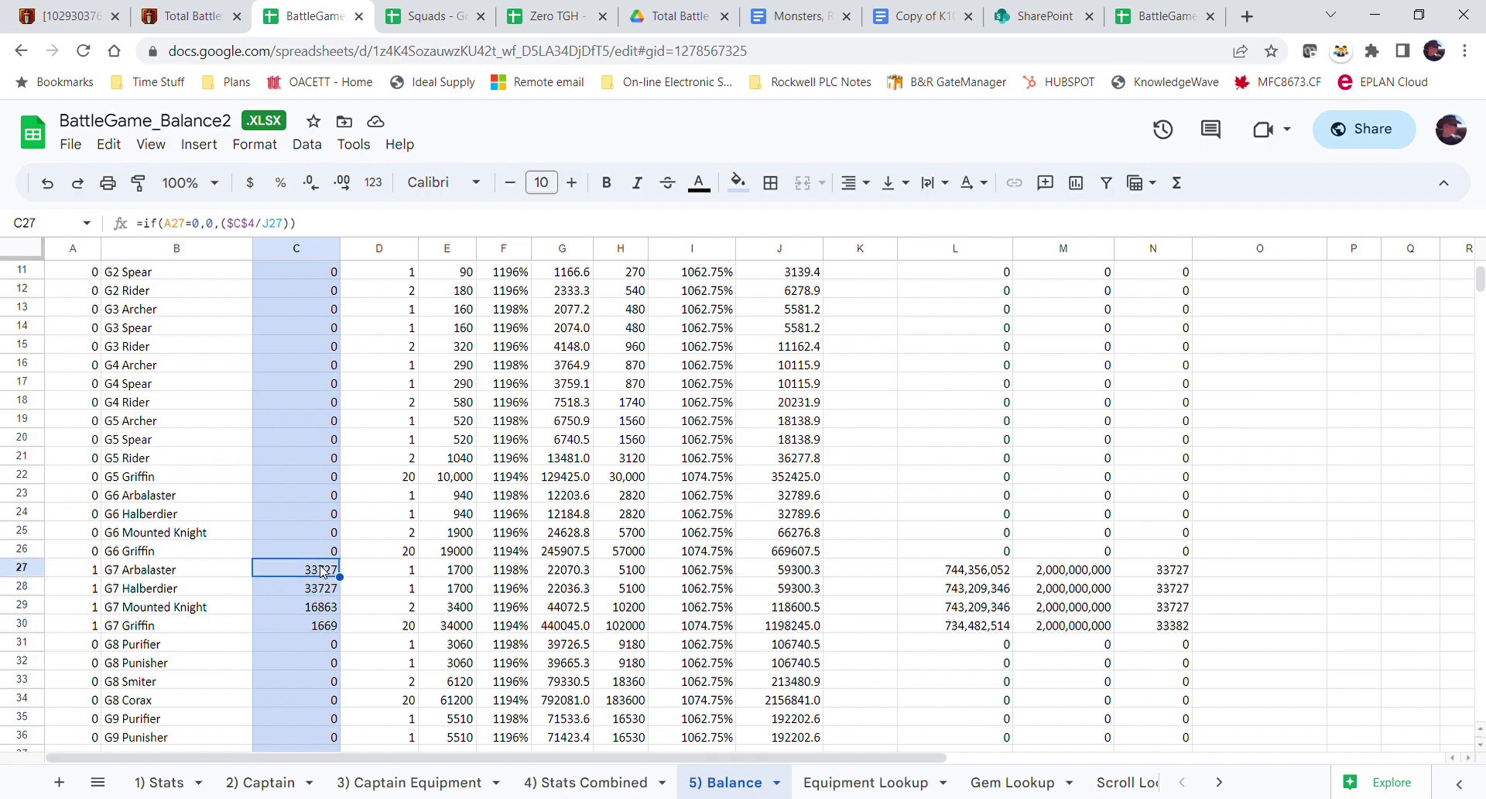
pyautogui.click(329, 610)
pyautogui.click(318, 631)
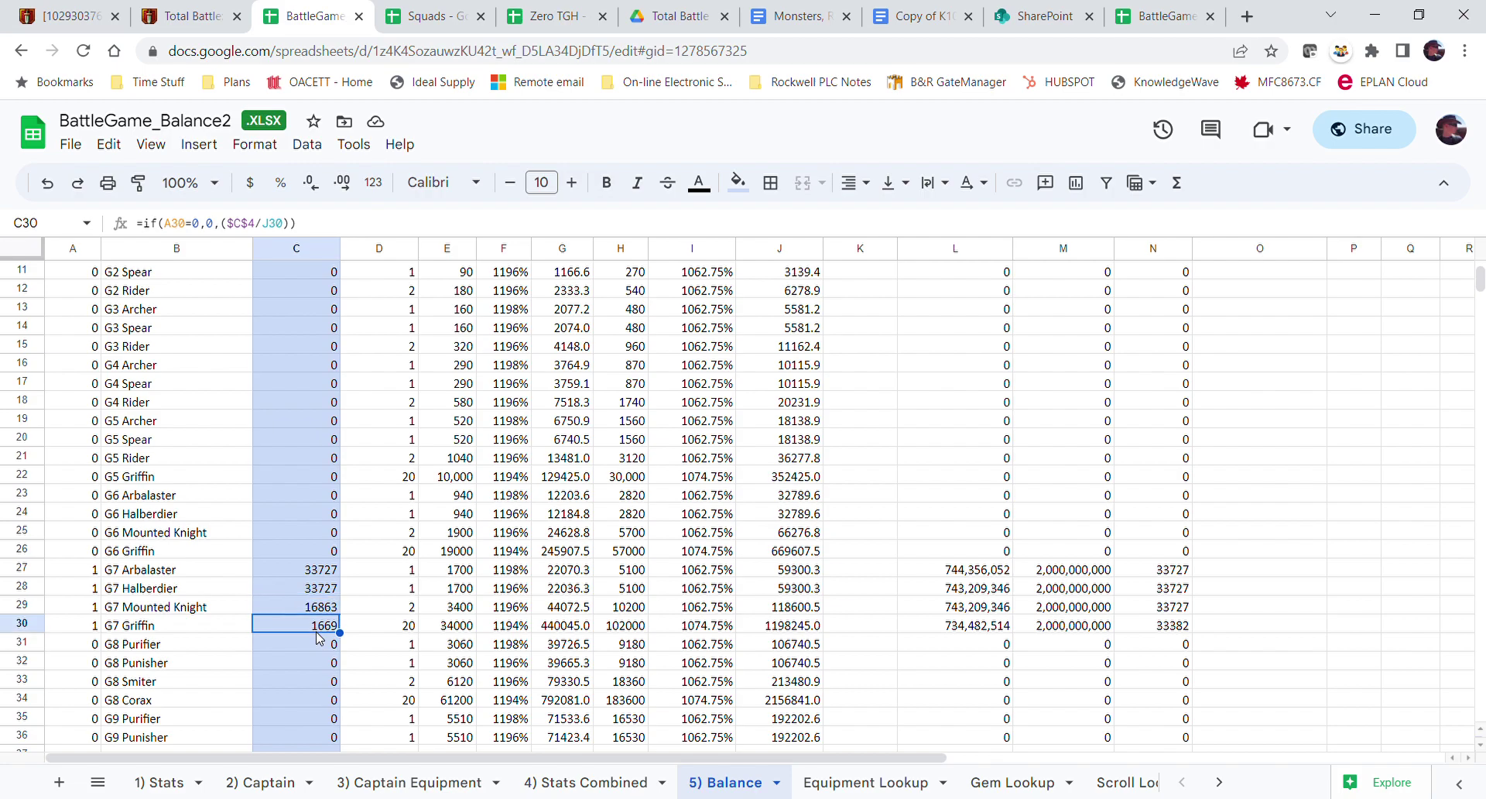
# - Raise the HP Target in C4 to 20,000,000,000
pyautogui.scroll(5, 319, 637)
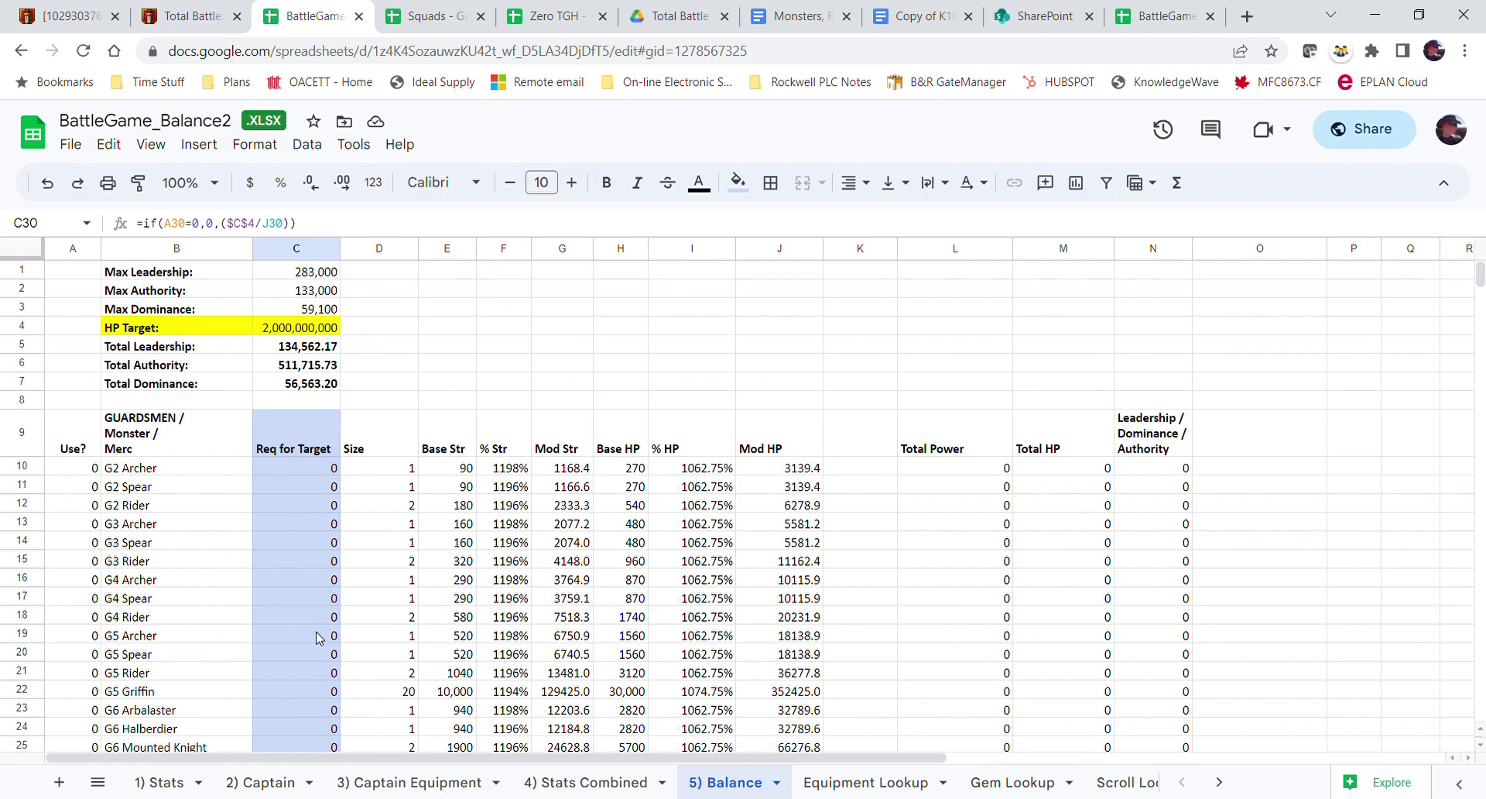
pyautogui.click(321, 328)
pyautogui.click(293, 226)
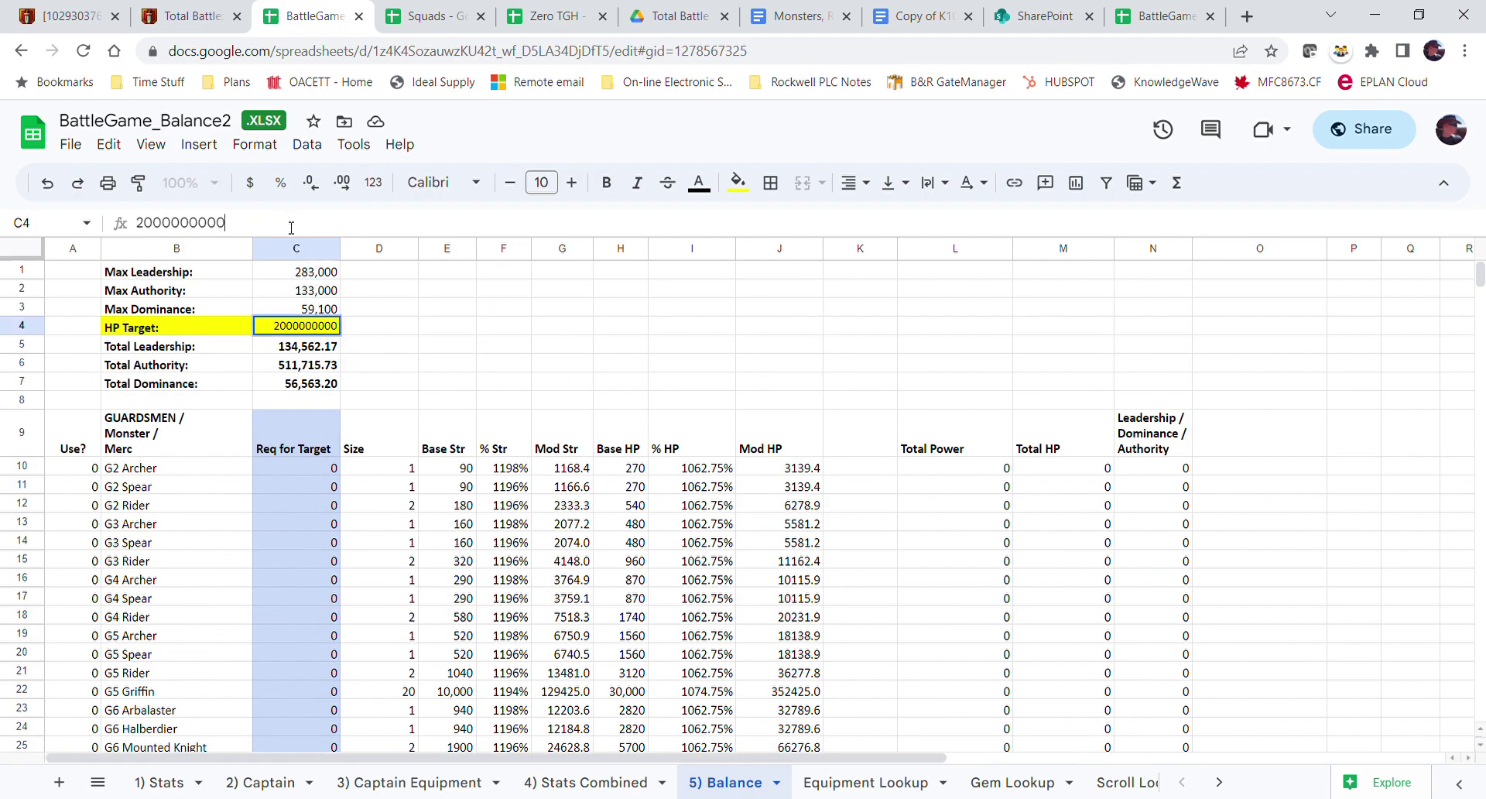
pyautogui.press('Return')
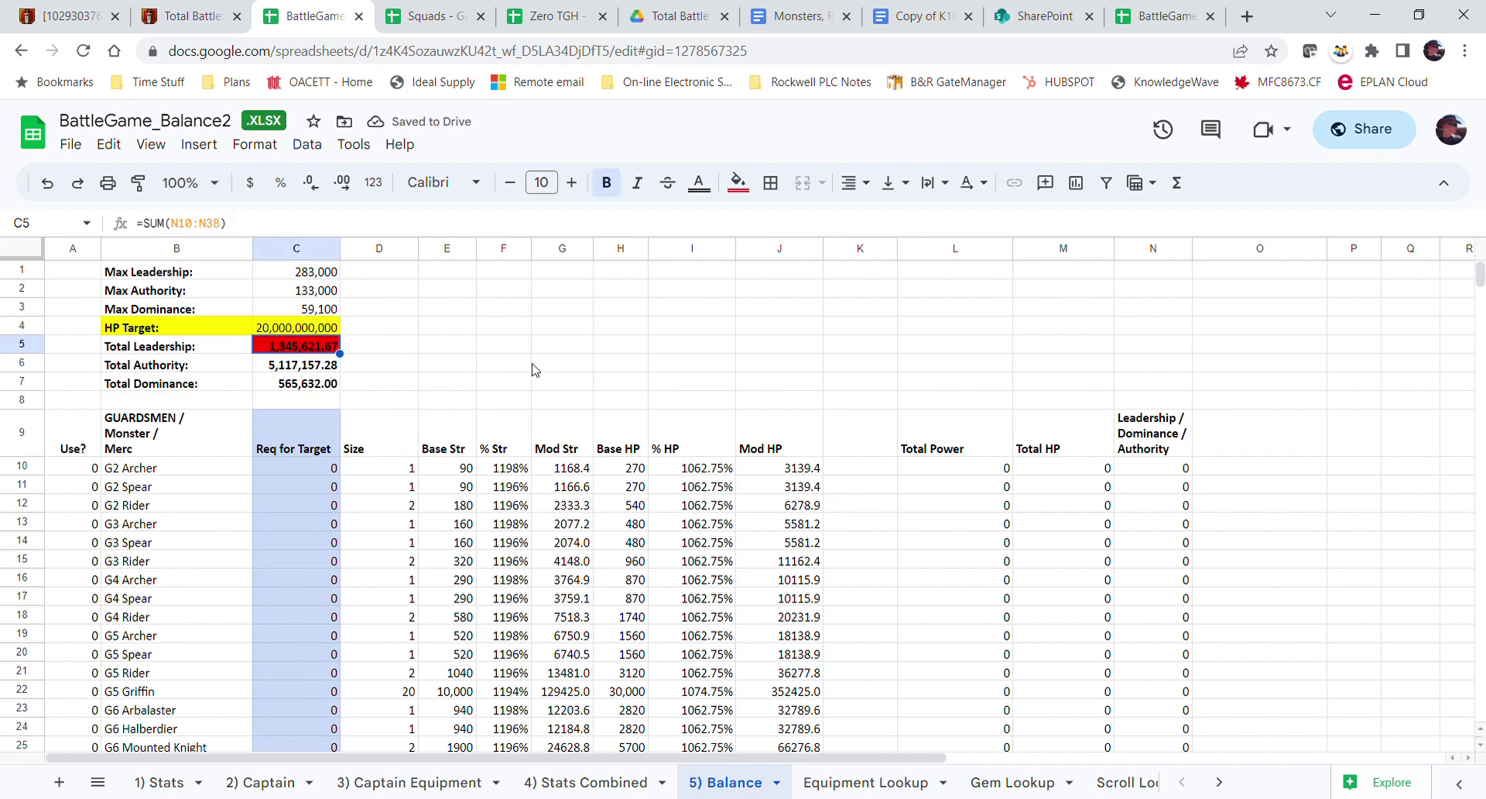
# - Check the Max Leadership limit in C1, and lower the HP Target in C4 back to 2,000,000,000
pyautogui.click(326, 273)
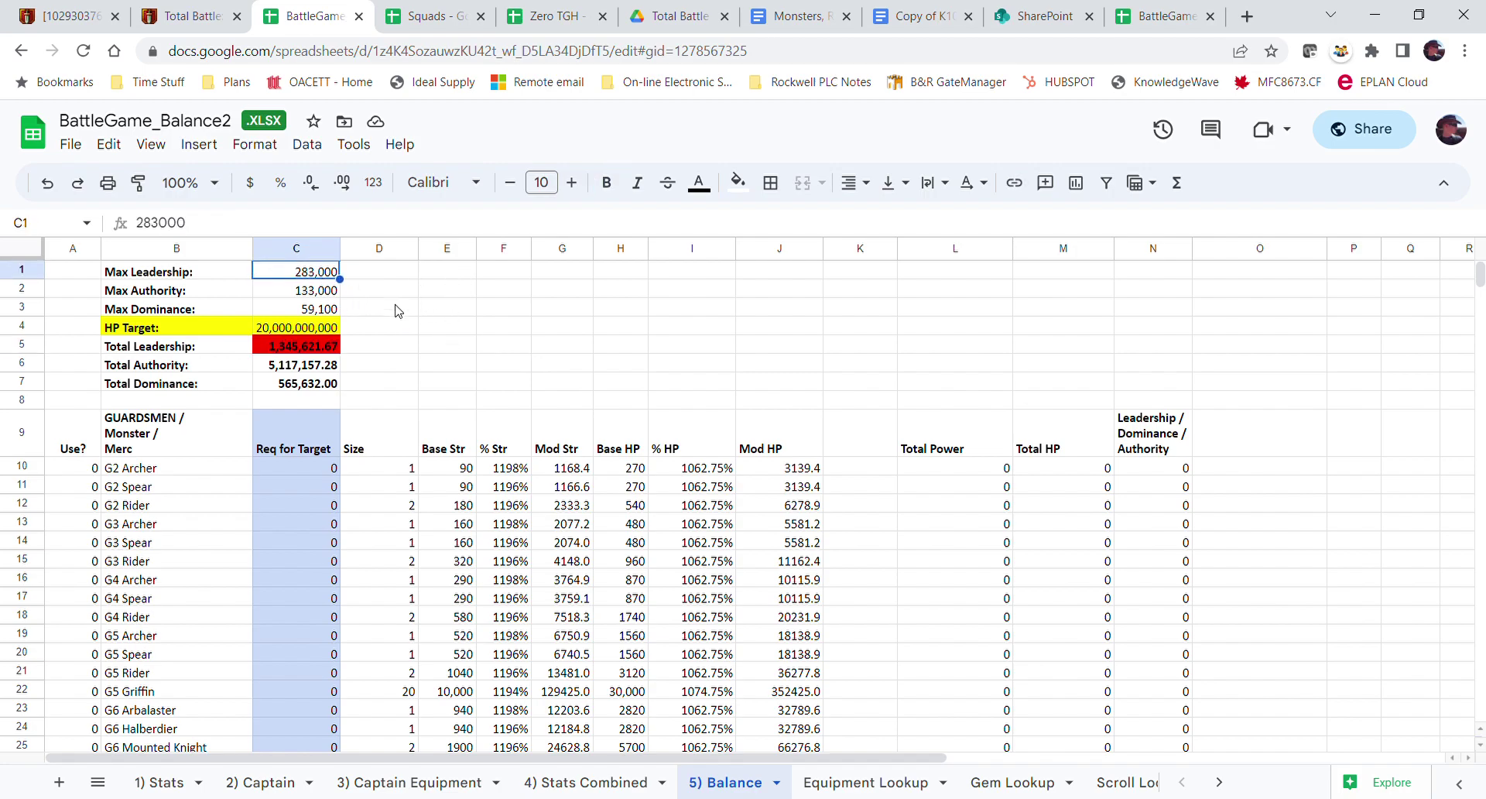
pyautogui.press('Down')
pyautogui.press('Down')
pyautogui.press('Down')
pyautogui.press('Down')
pyautogui.press('Up')
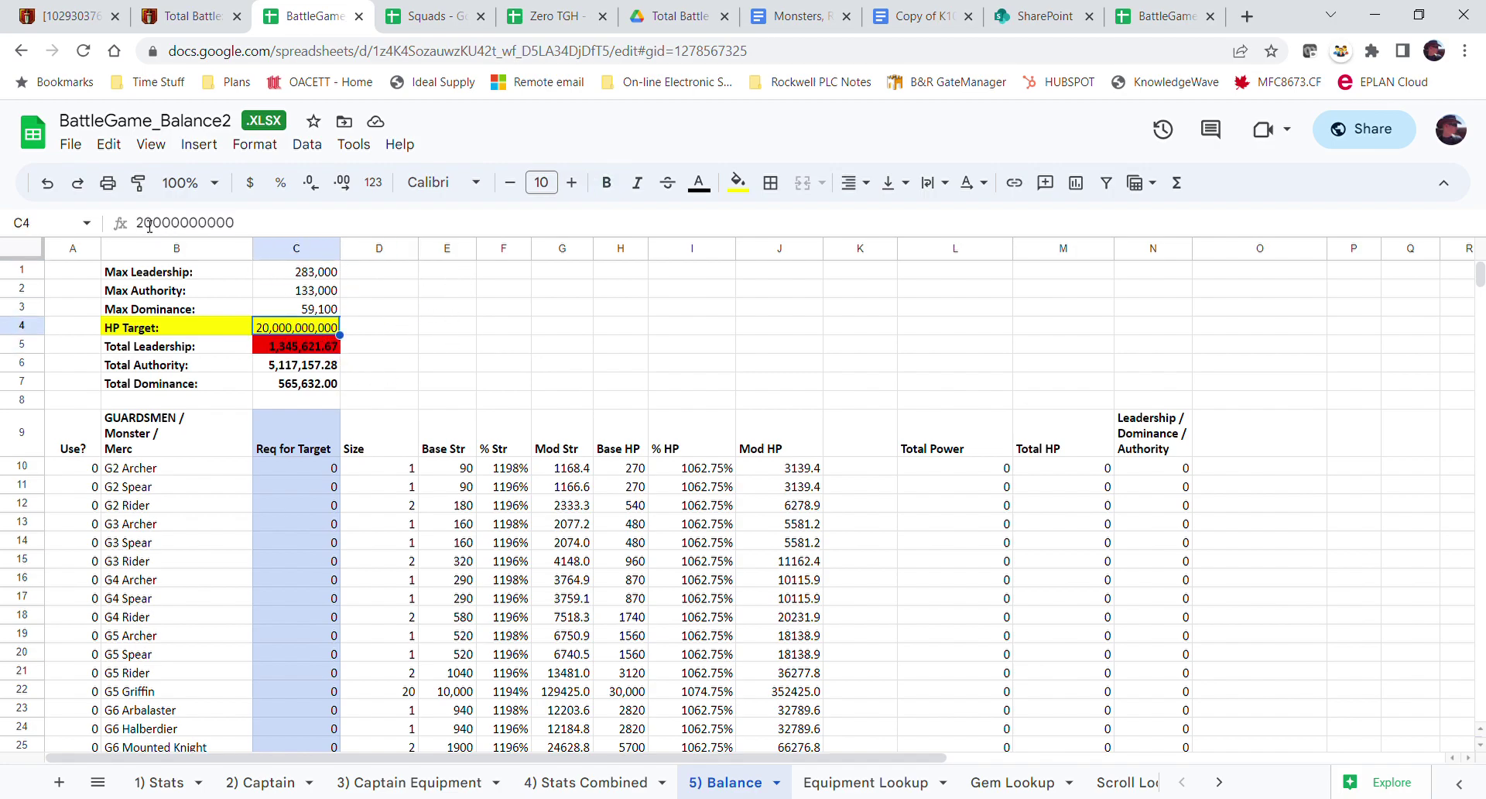
pyautogui.click(294, 227)
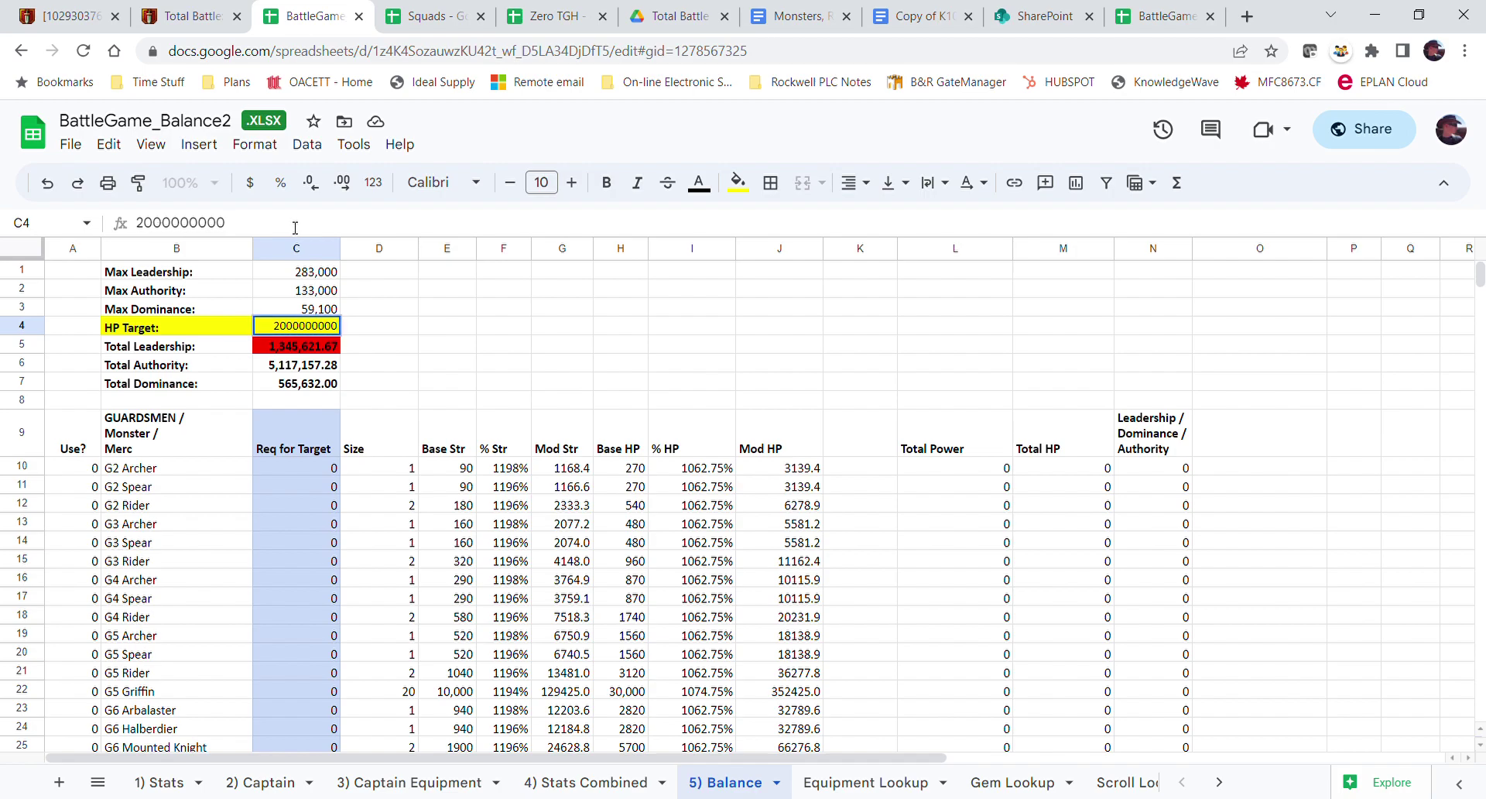
pyautogui.press('Return')
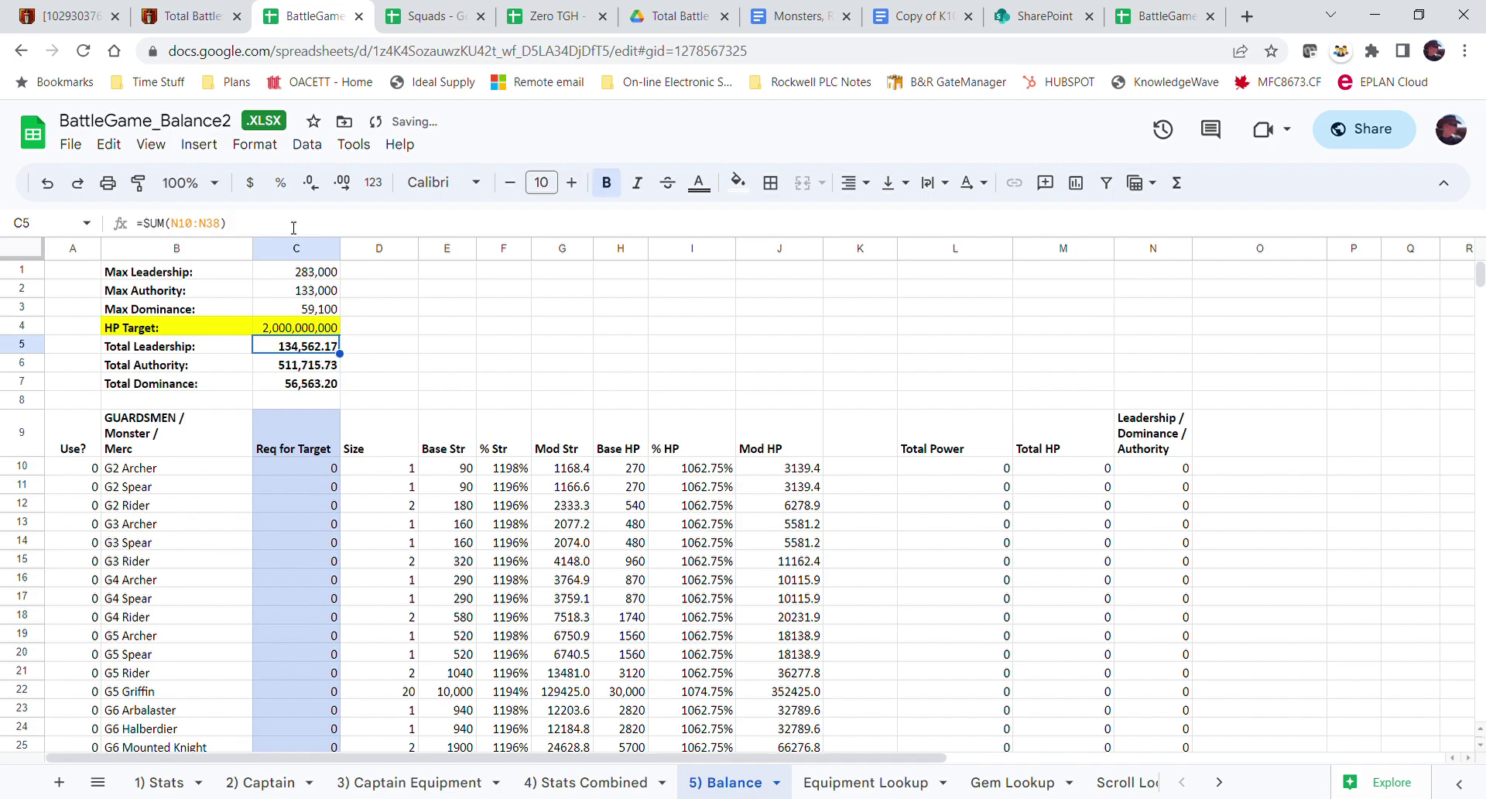
pyautogui.click(447, 381)
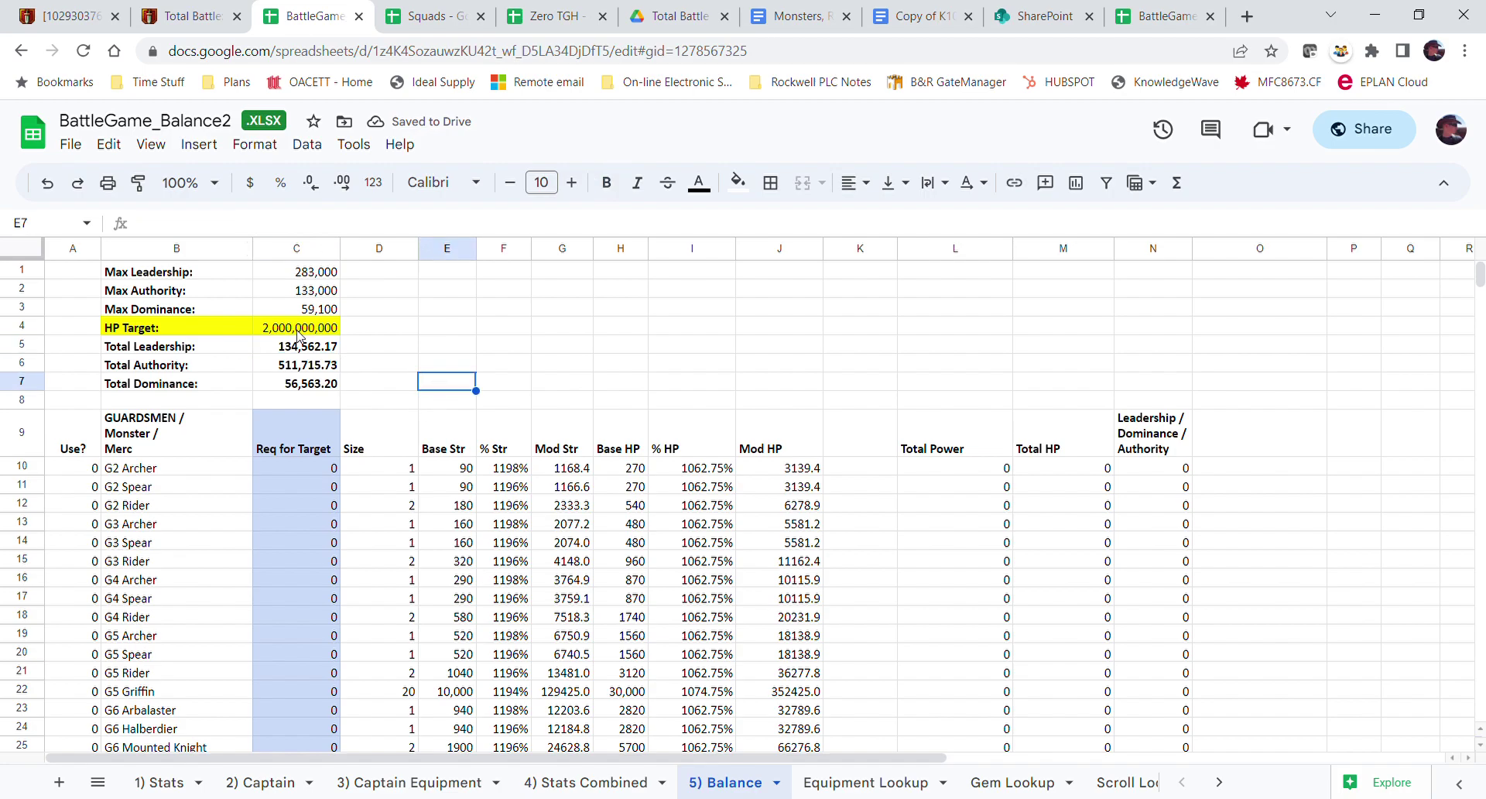
# - Set the HP Target in C4 to 4,000,000,000
pyautogui.click(298, 331)
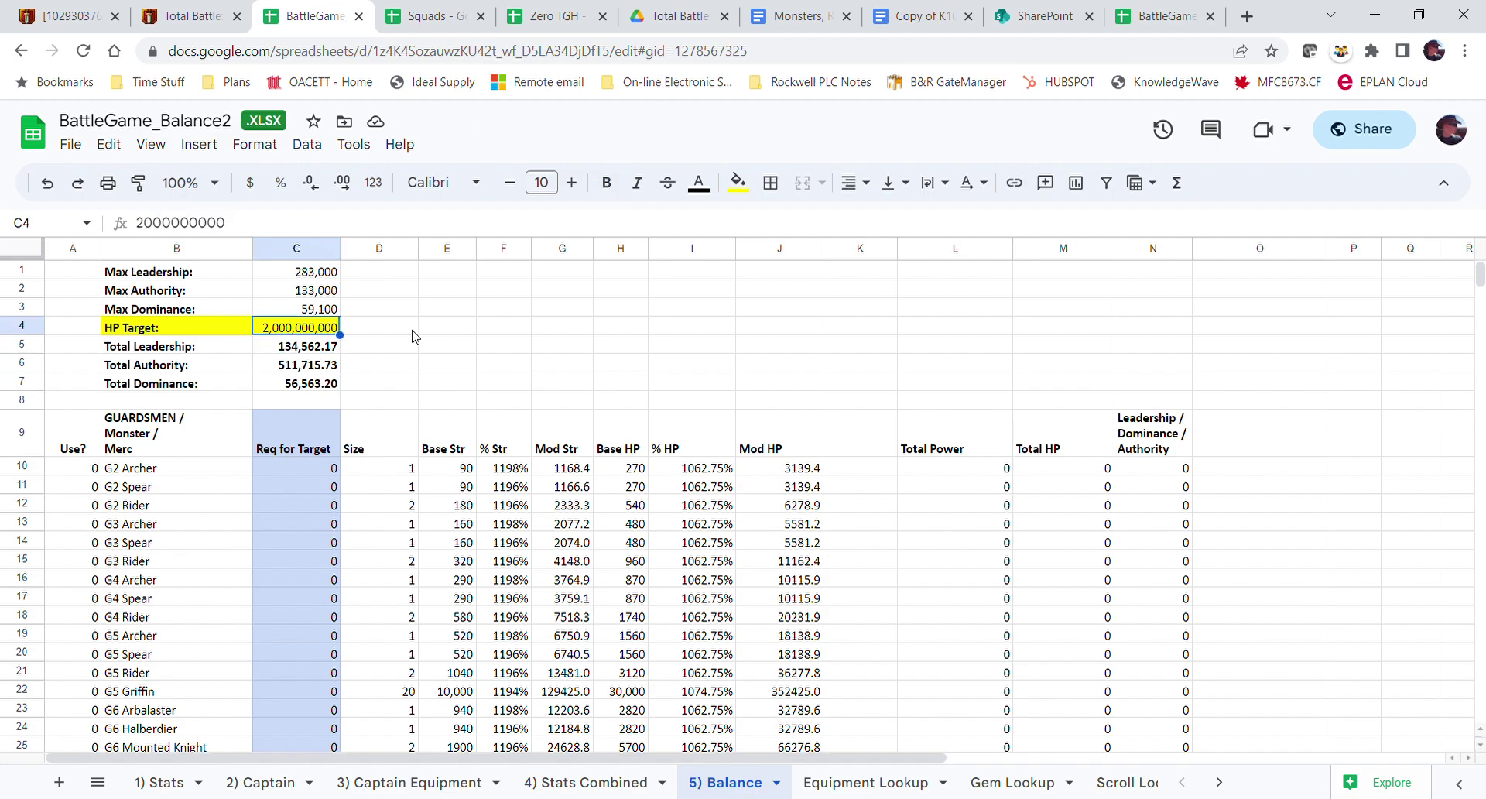
pyautogui.click(146, 225)
pyautogui.press('BackSpace')
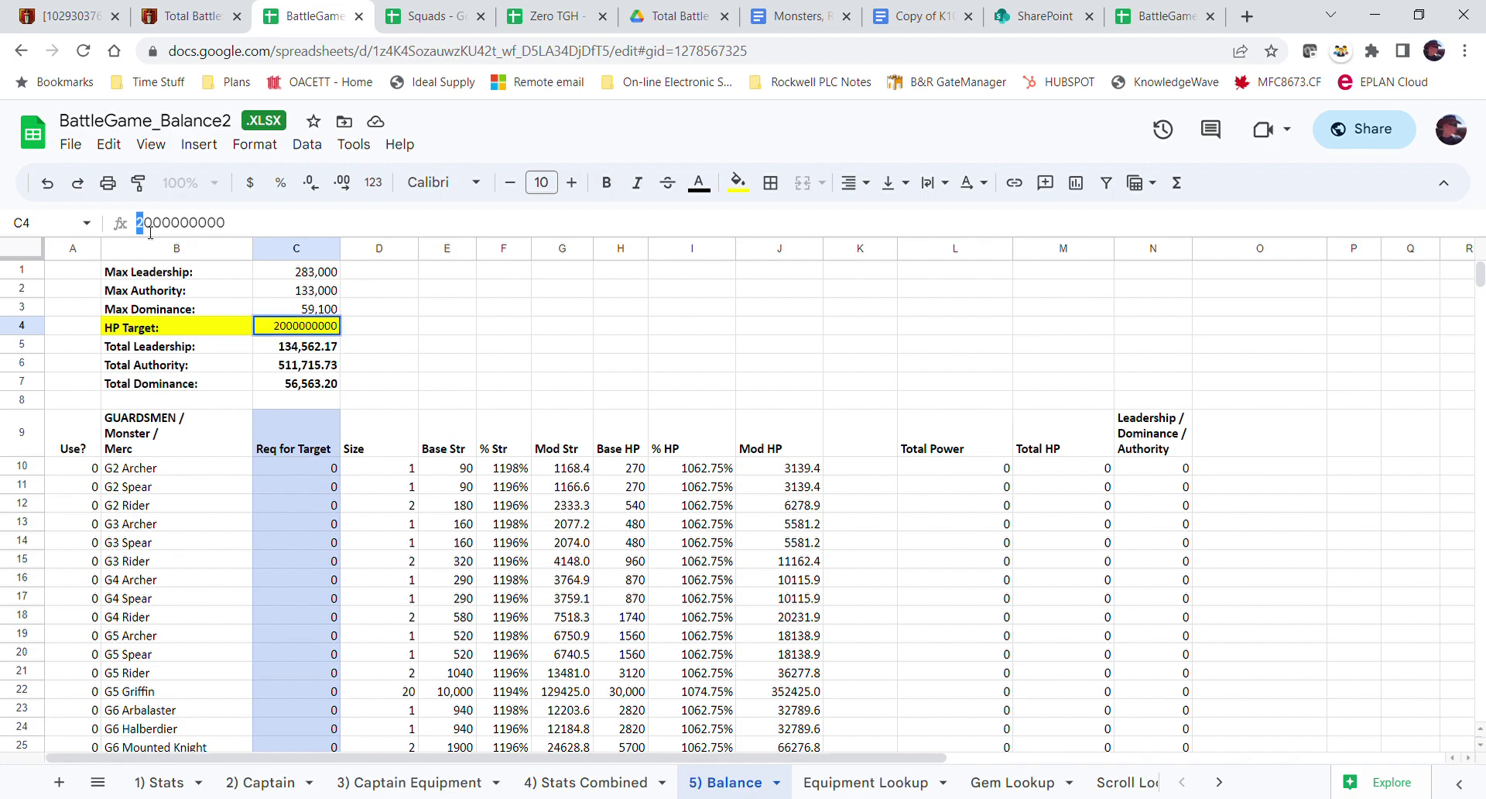
pyautogui.write('4')
pyautogui.press('Return')
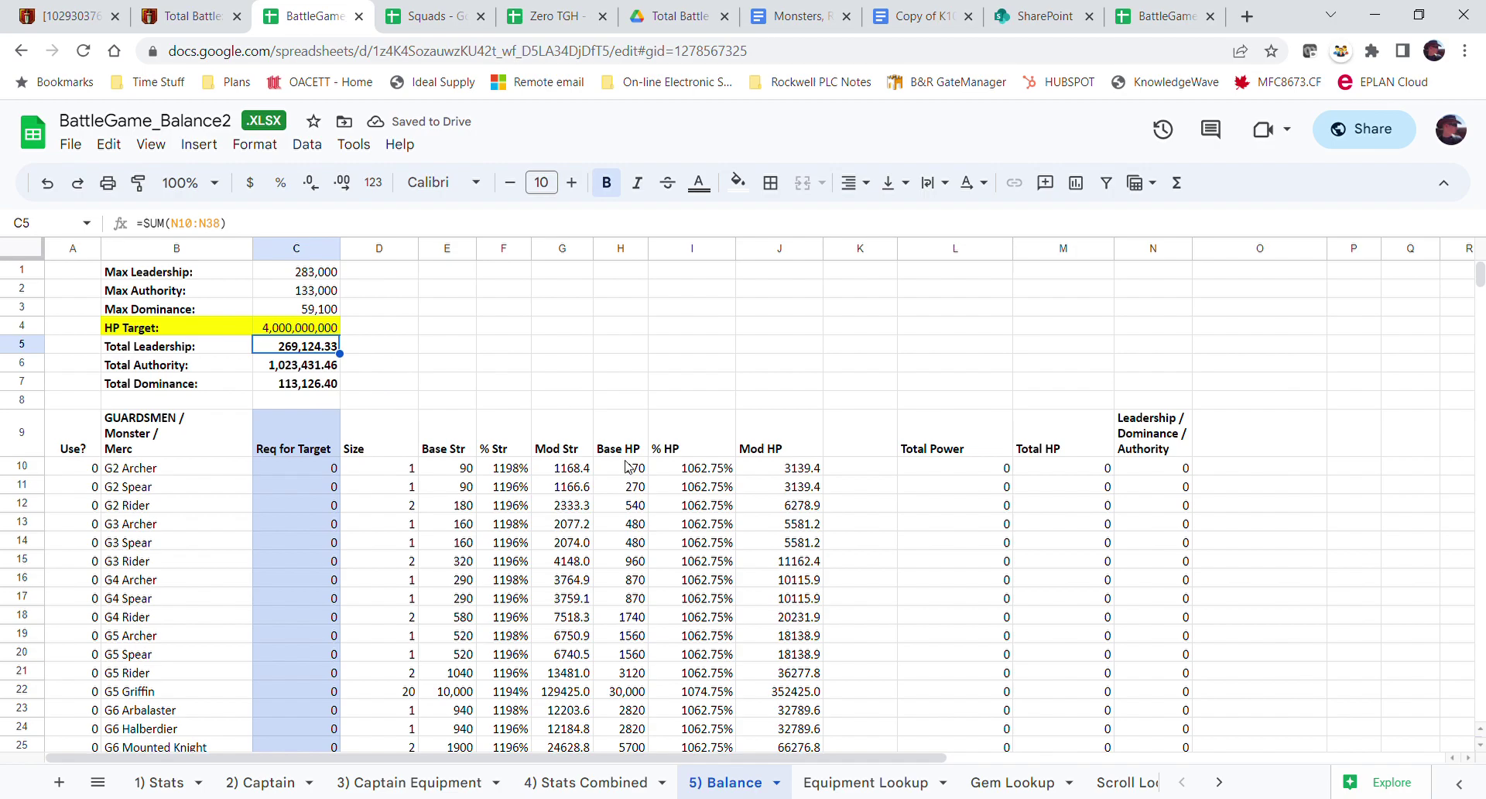
# - Examine the Total HP of the four G7 guardsmen in M27:M30 against the HP Target and the totals above
pyautogui.scroll(-5, 805, 507)
pyautogui.moveTo(1036, 420); pyautogui.dragTo(1051, 481)
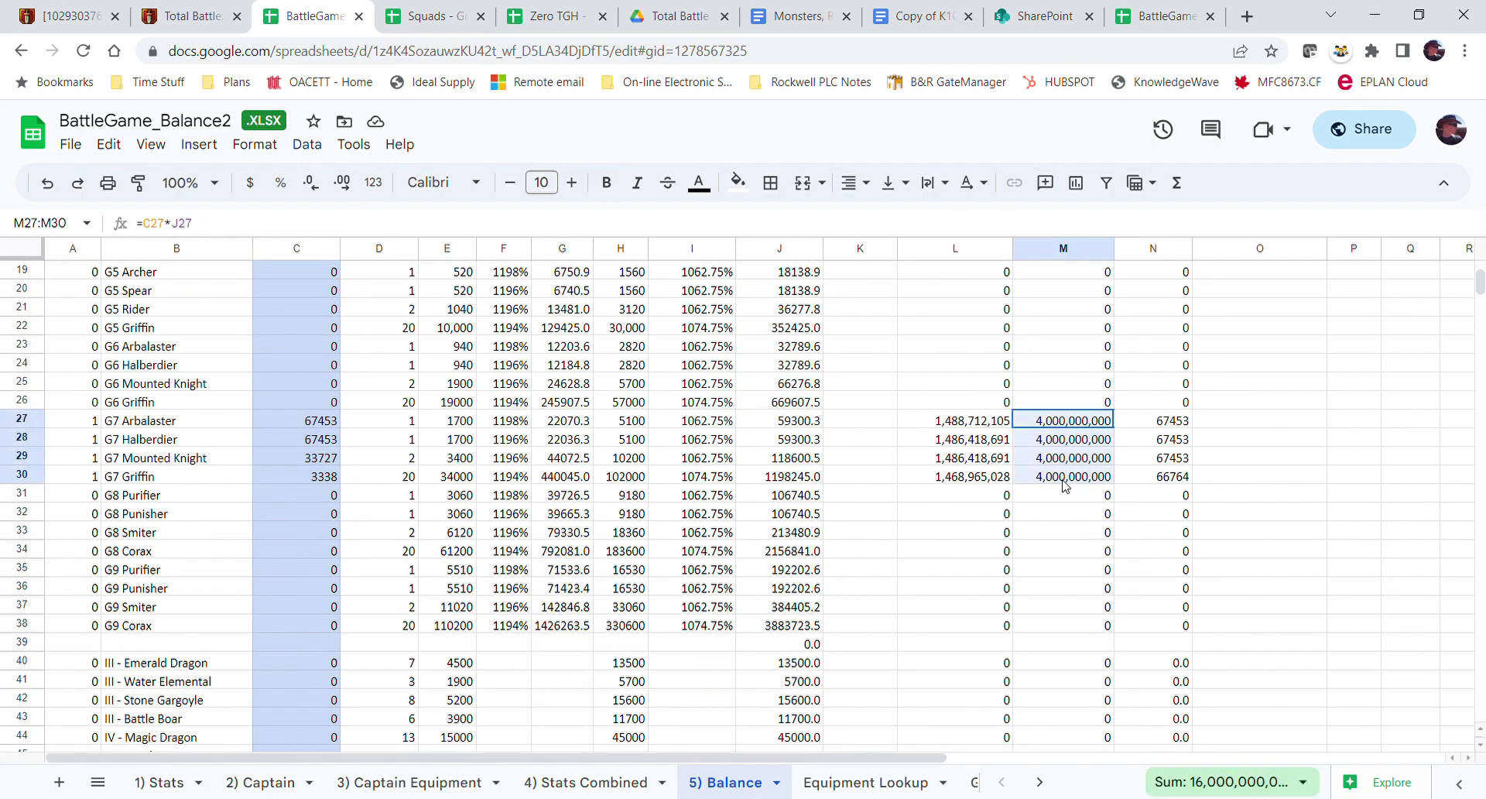
pyautogui.click(1320, 458)
pyautogui.moveTo(1068, 420); pyautogui.dragTo(1073, 487)
pyautogui.scroll(5, 1072, 488)
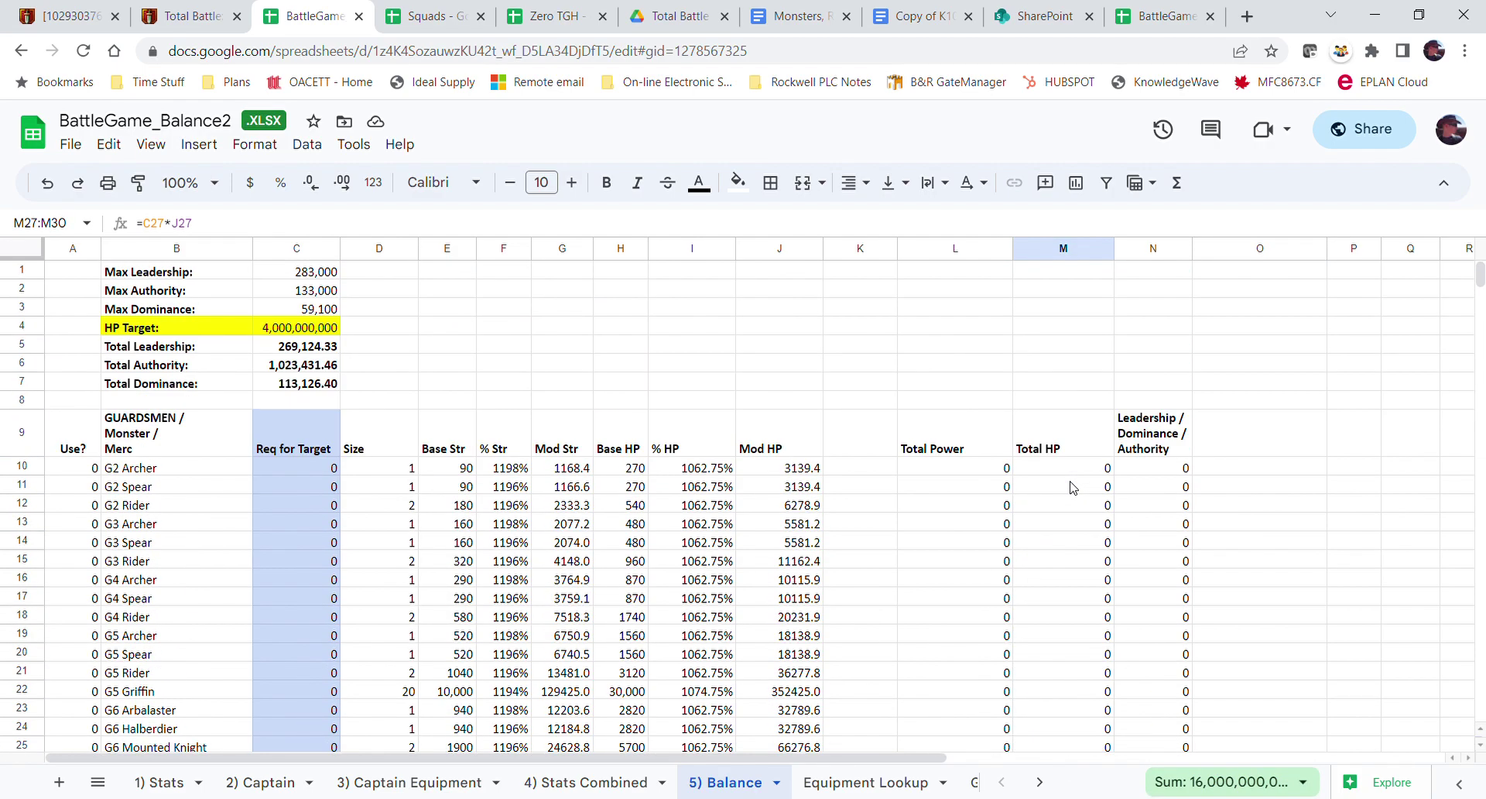
pyautogui.scroll(-6, 1037, 472)
pyautogui.scroll(1, 1006, 464)
pyautogui.scroll(3, 1002, 460)
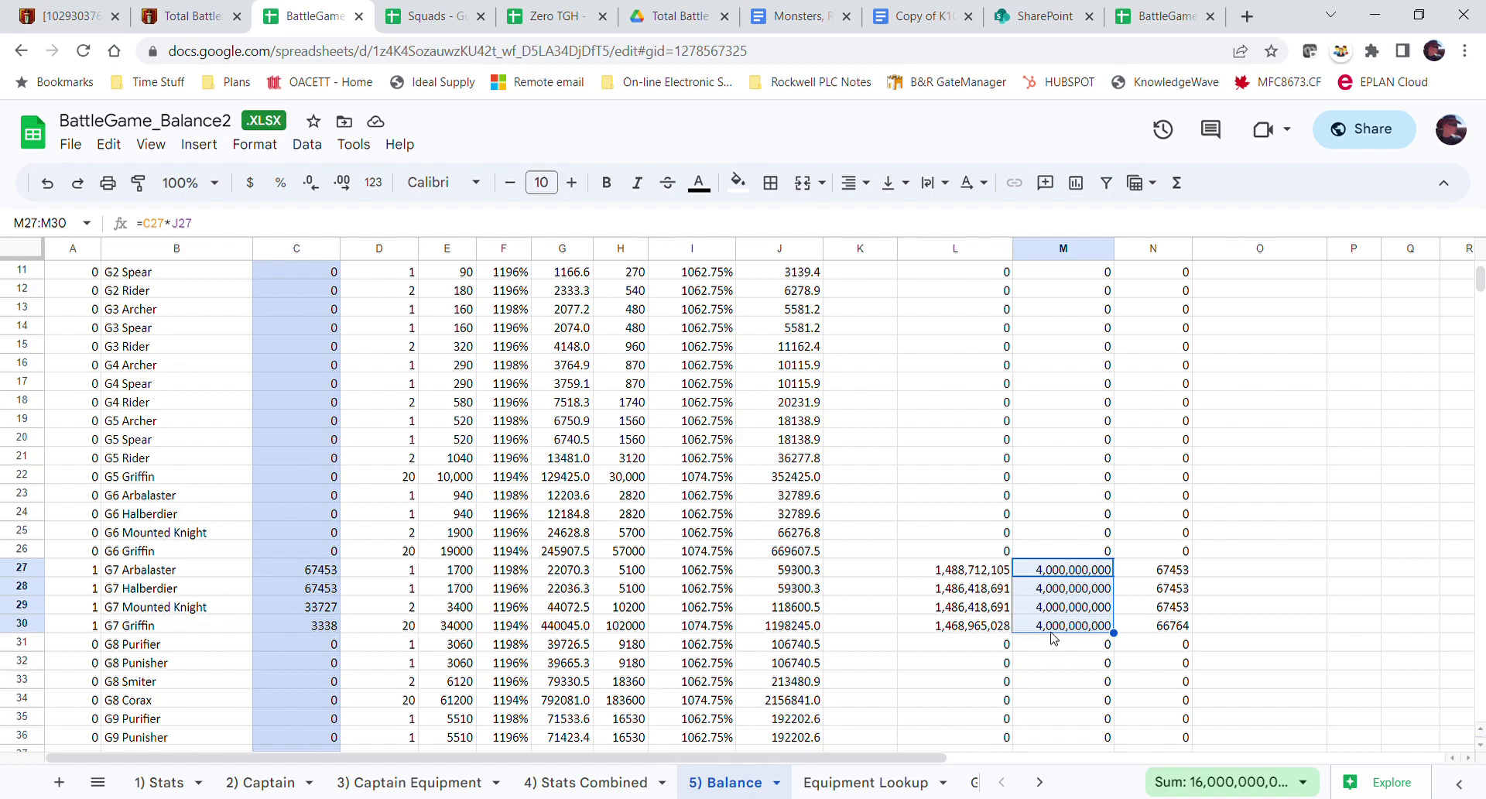
pyautogui.scroll(-1, 1051, 551)
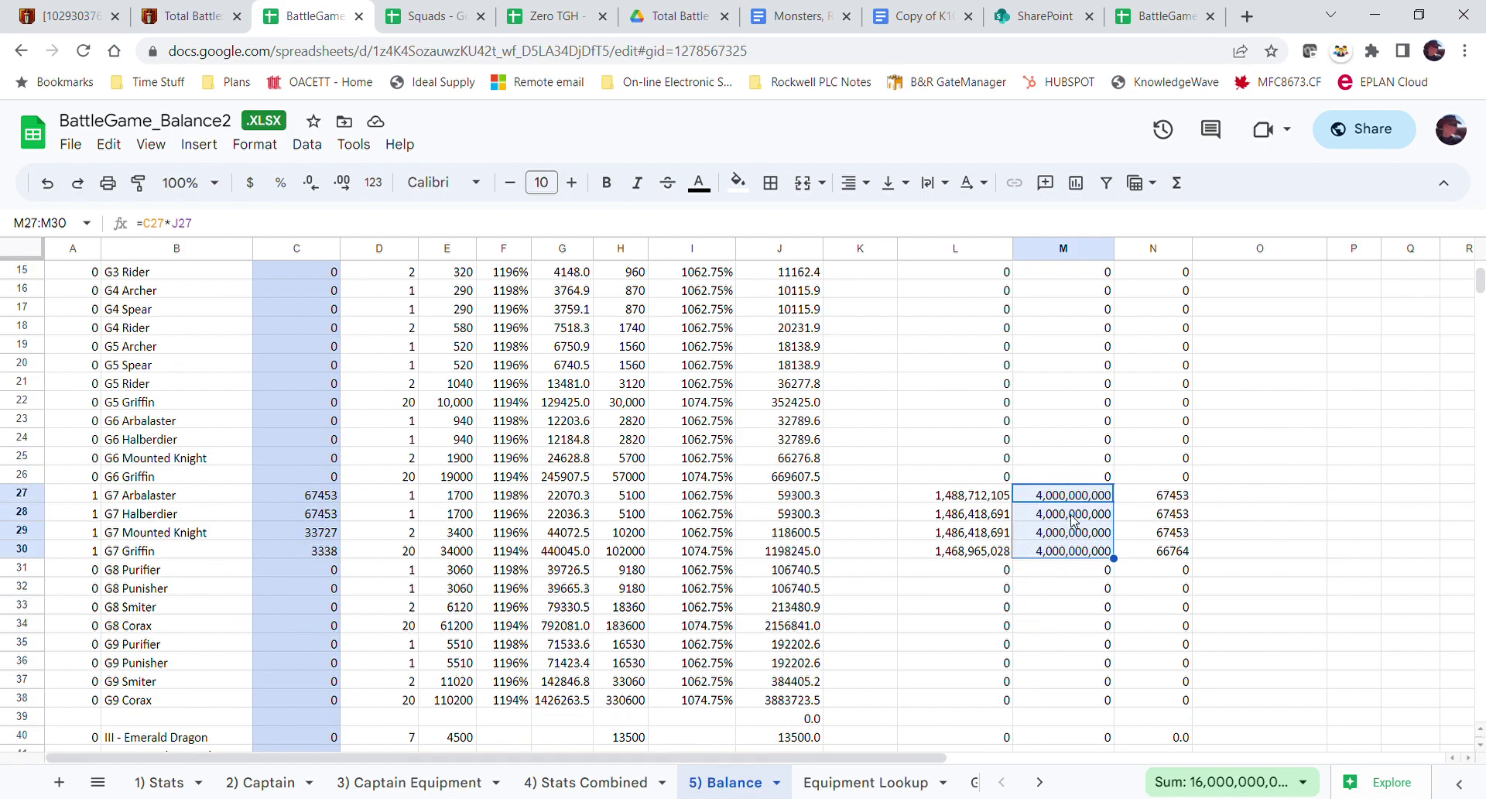
pyautogui.scroll(5, 1073, 519)
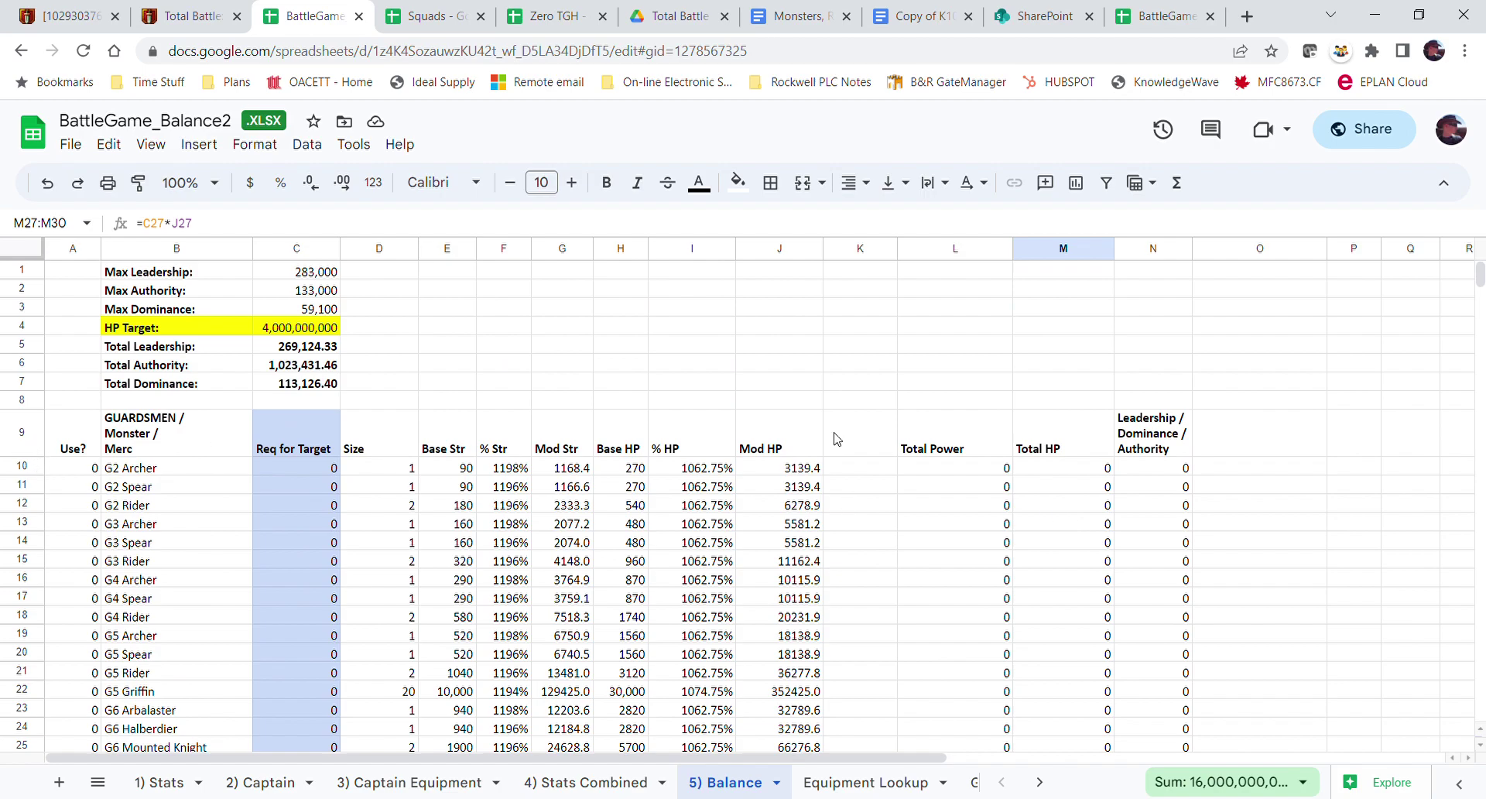
# - Freeze the Balance sheet's rows up to header row 9
pyautogui.click(1058, 434)
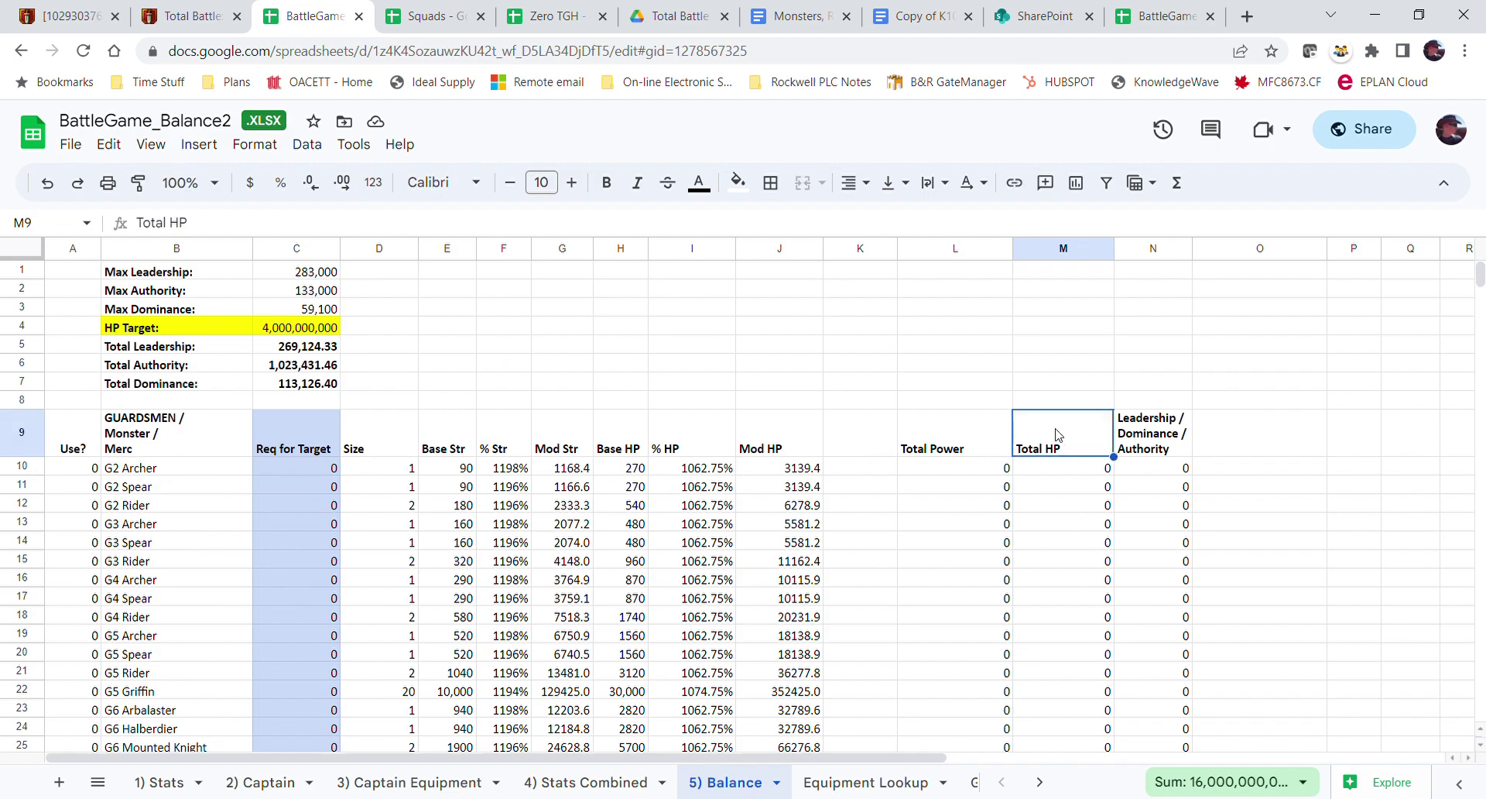
pyautogui.click(22, 447)
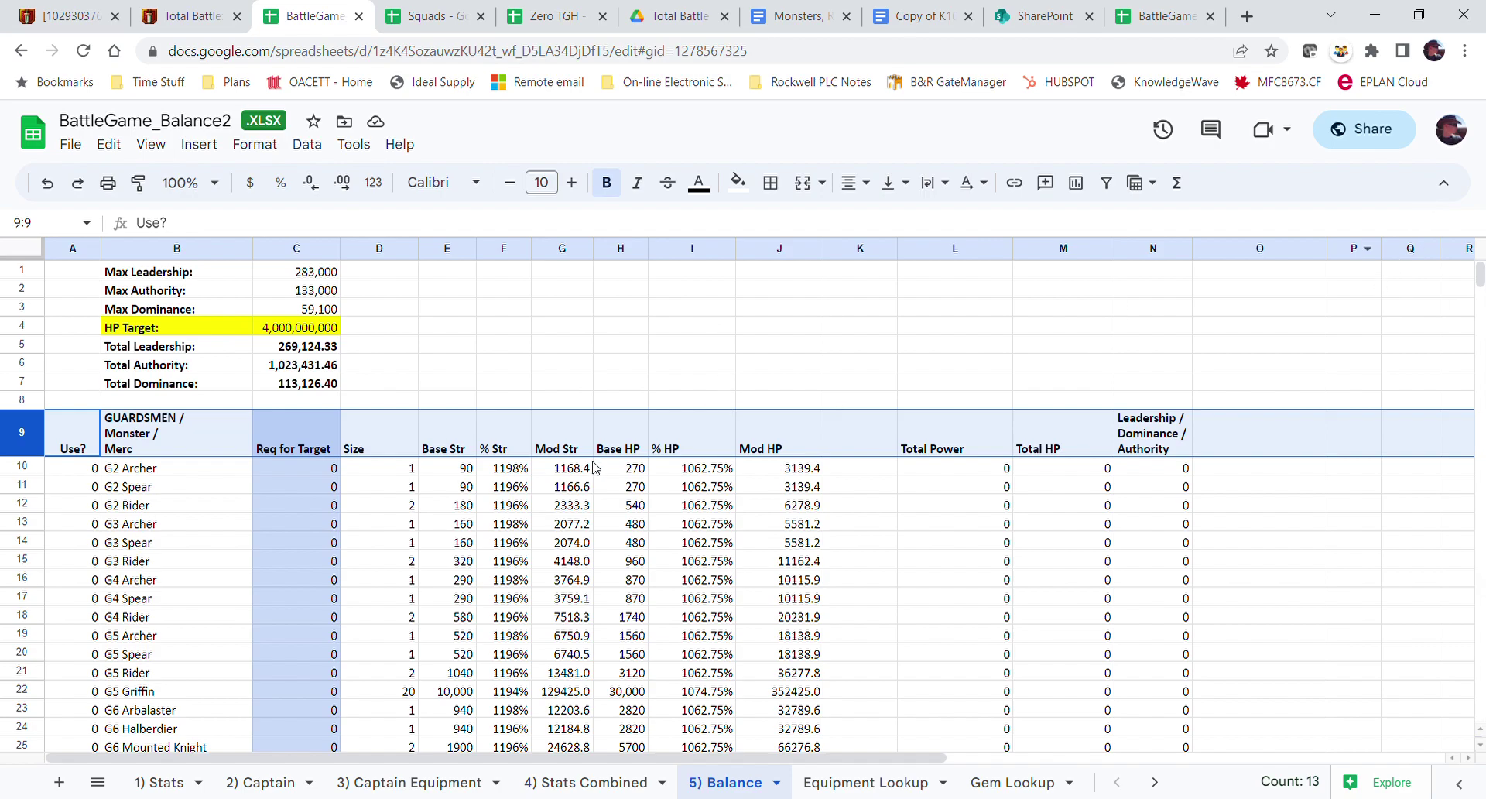
pyautogui.rightClick(28, 447)
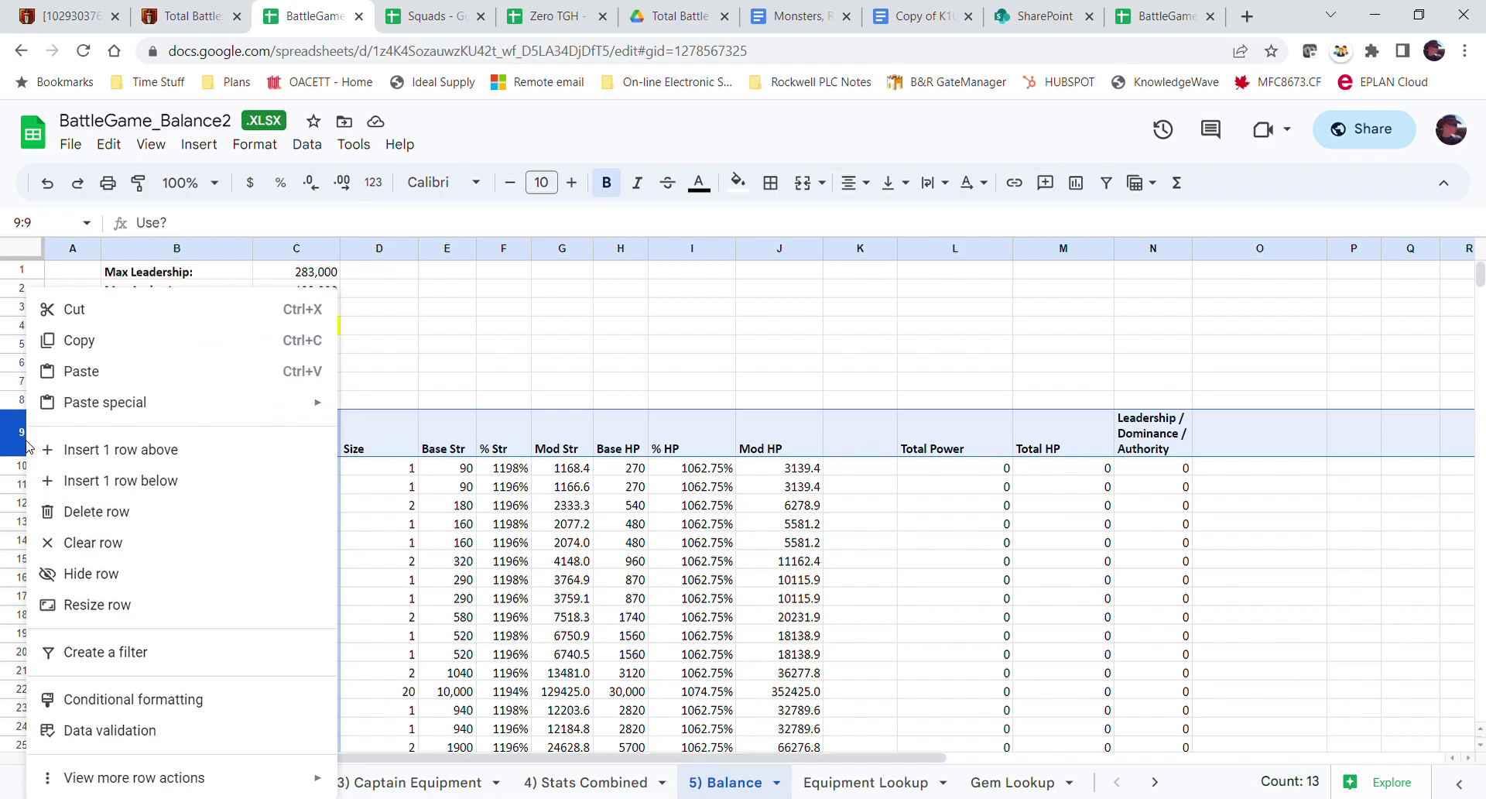
pyautogui.moveTo(202, 784)
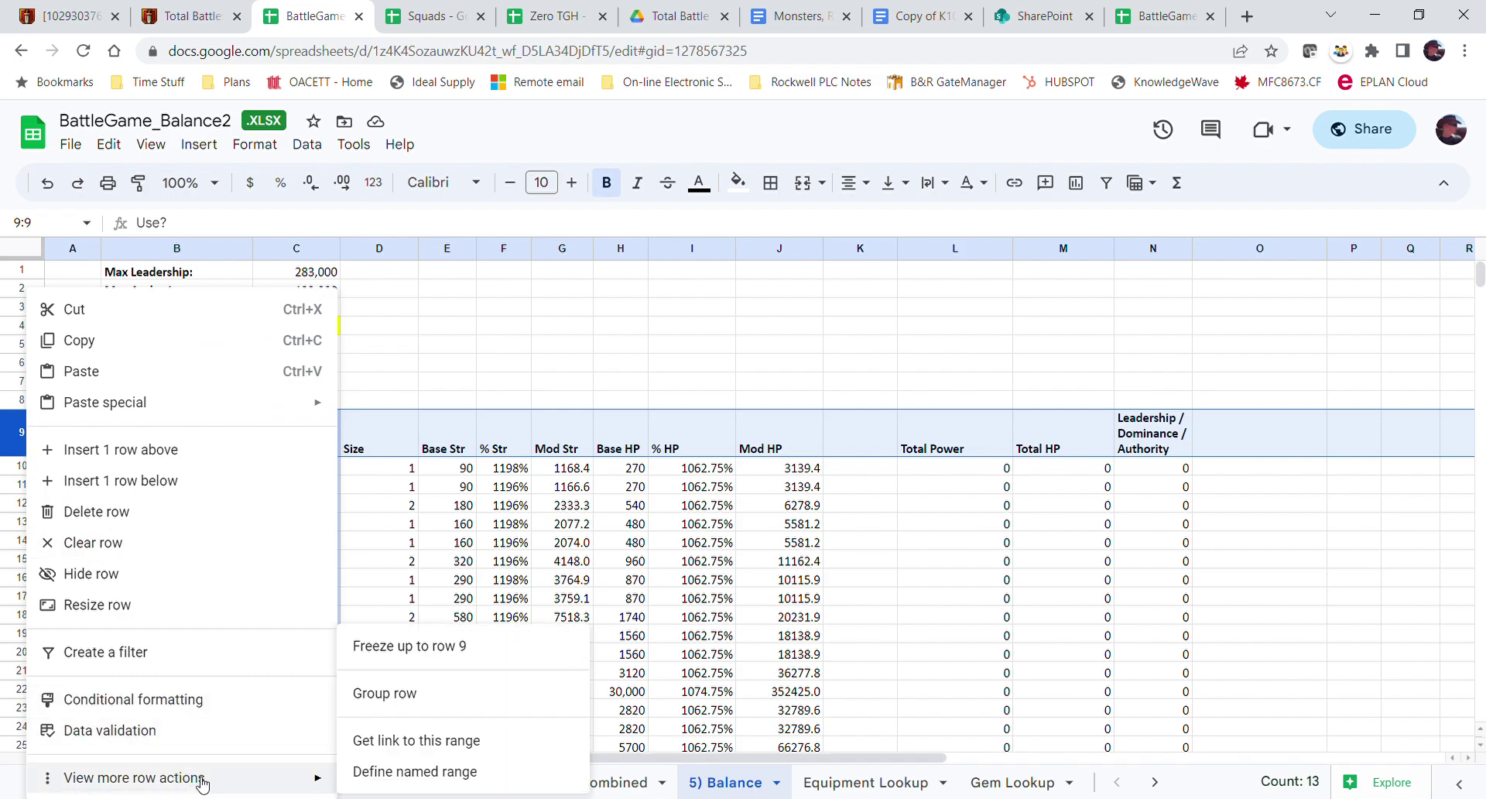
pyautogui.click(409, 646)
pyautogui.click(903, 513)
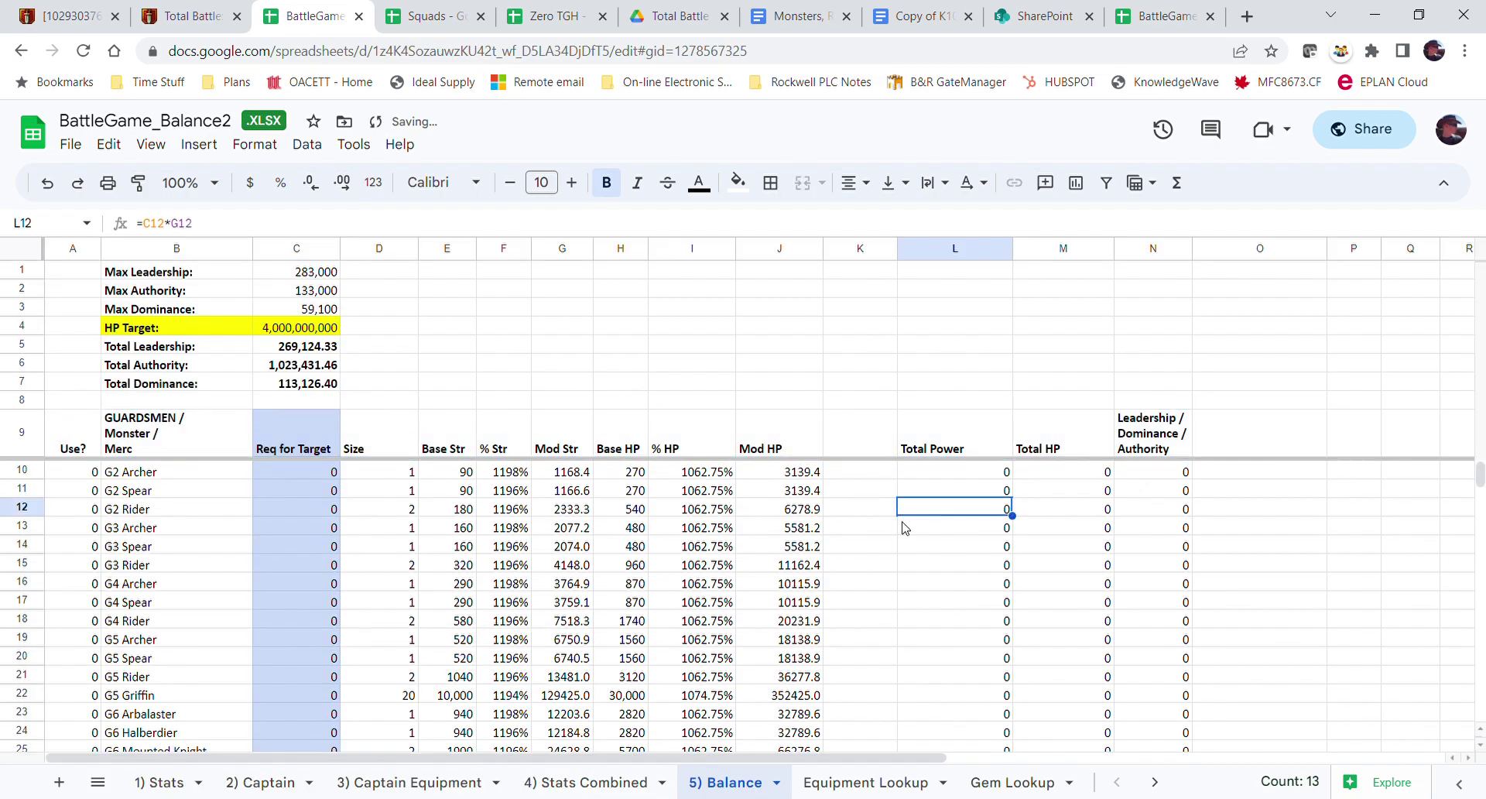
# - Examine the Total HP of the G7 guardsmen, plus the required counts in C56:C59 and Total HP in M56:M59 for the level VII monsters
pyautogui.scroll(-5, 903, 523)
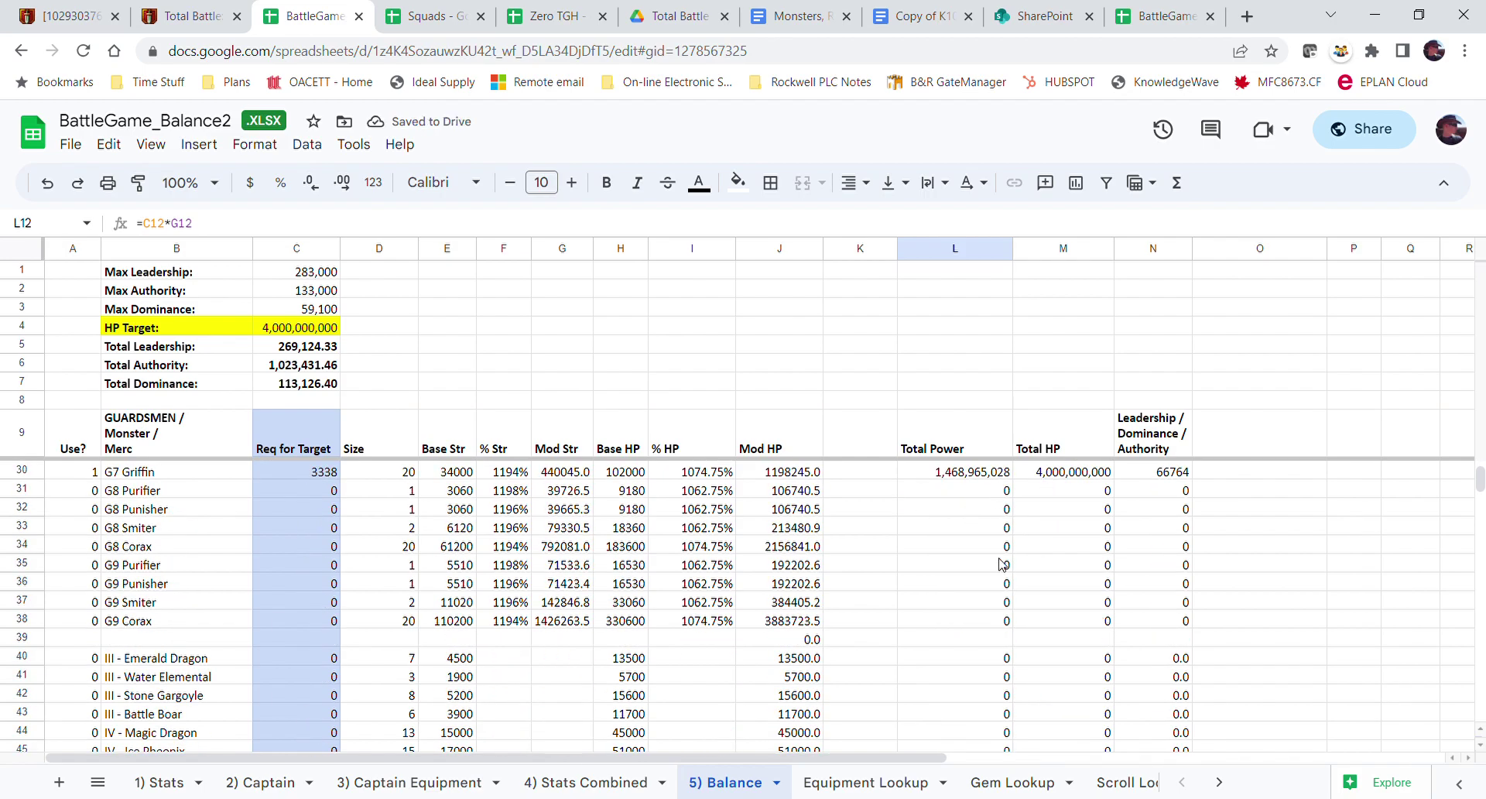
pyautogui.click(1056, 510)
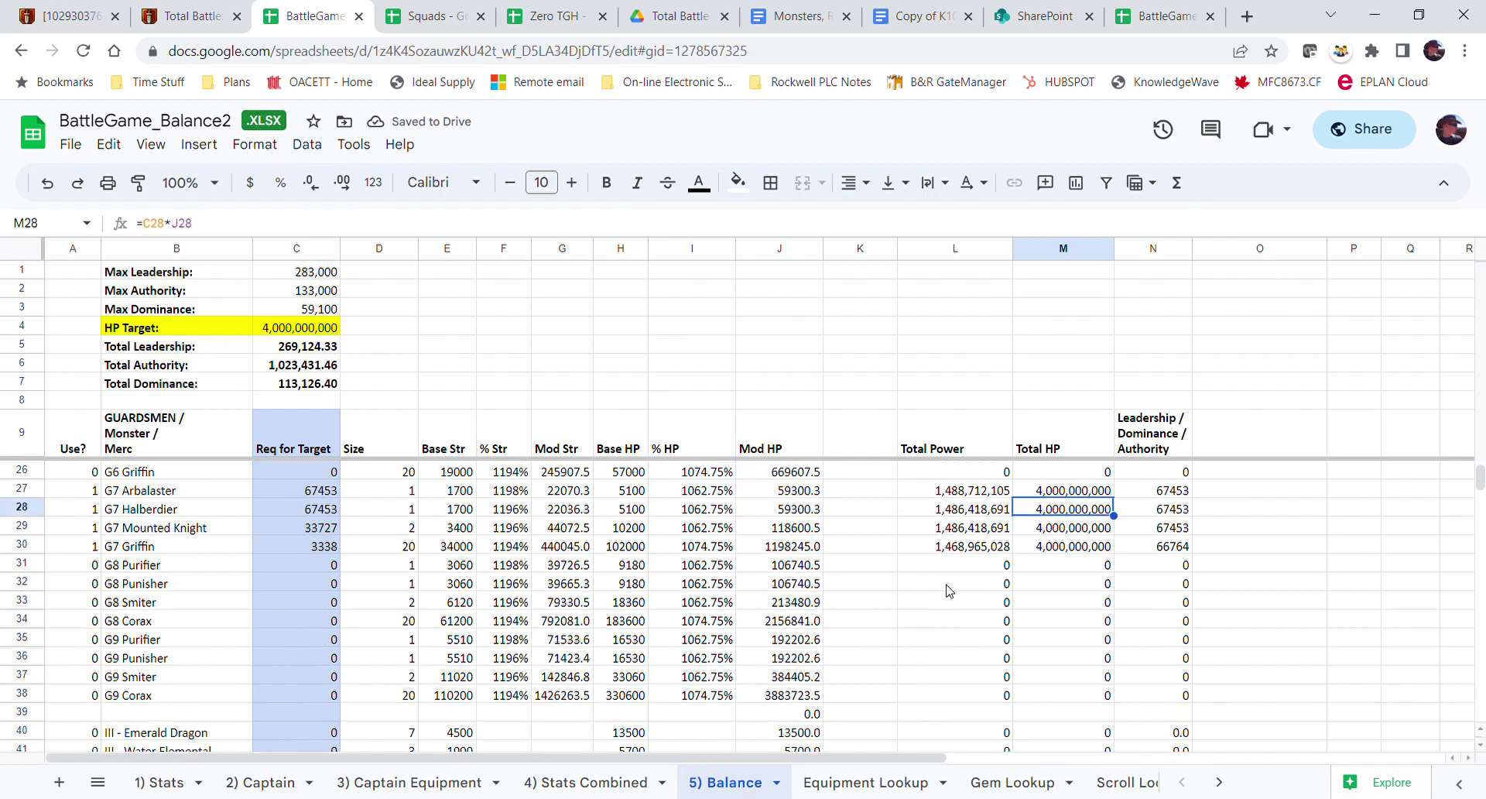
pyautogui.scroll(-5, 712, 568)
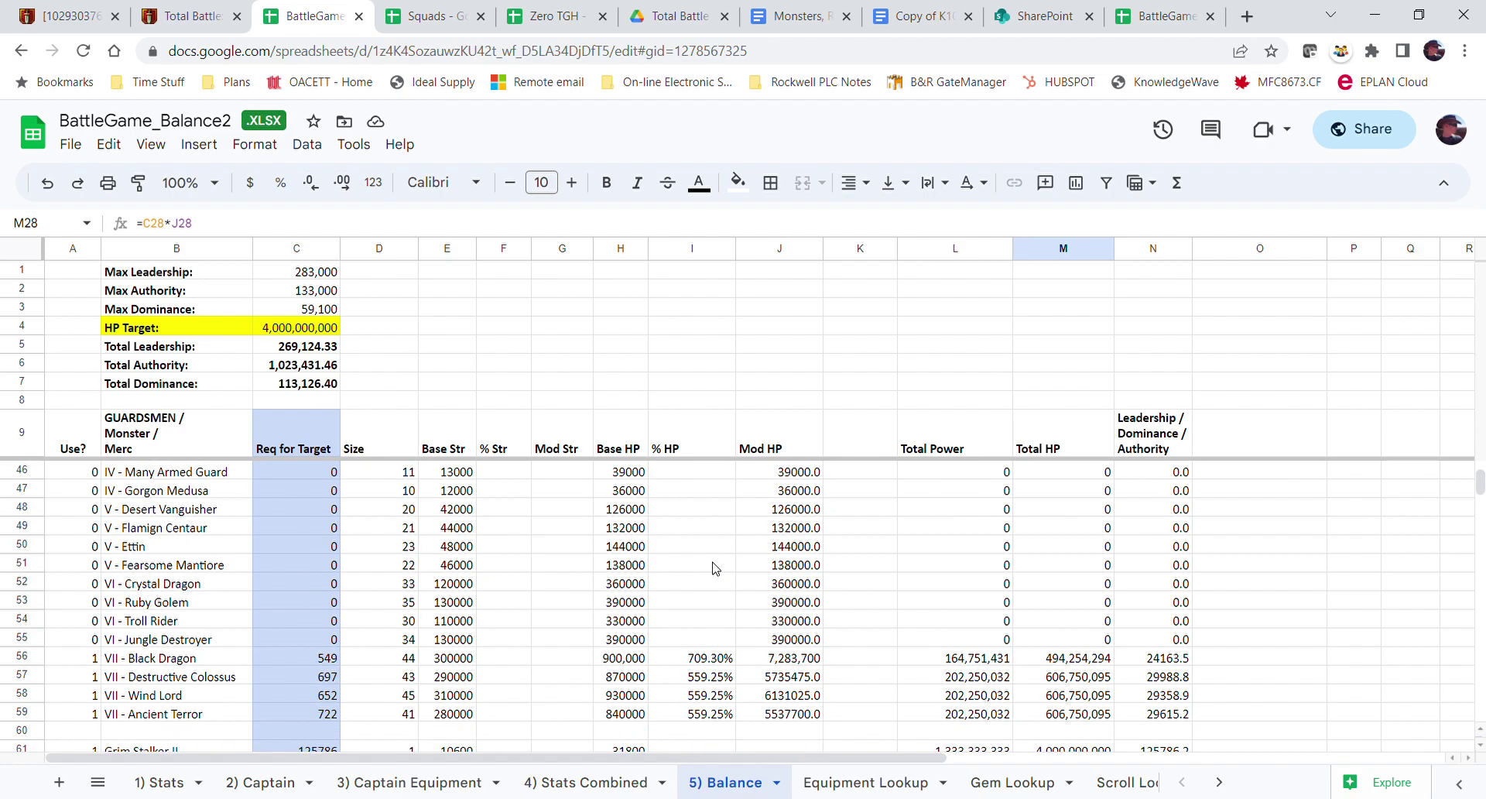
pyautogui.scroll(-1, 715, 568)
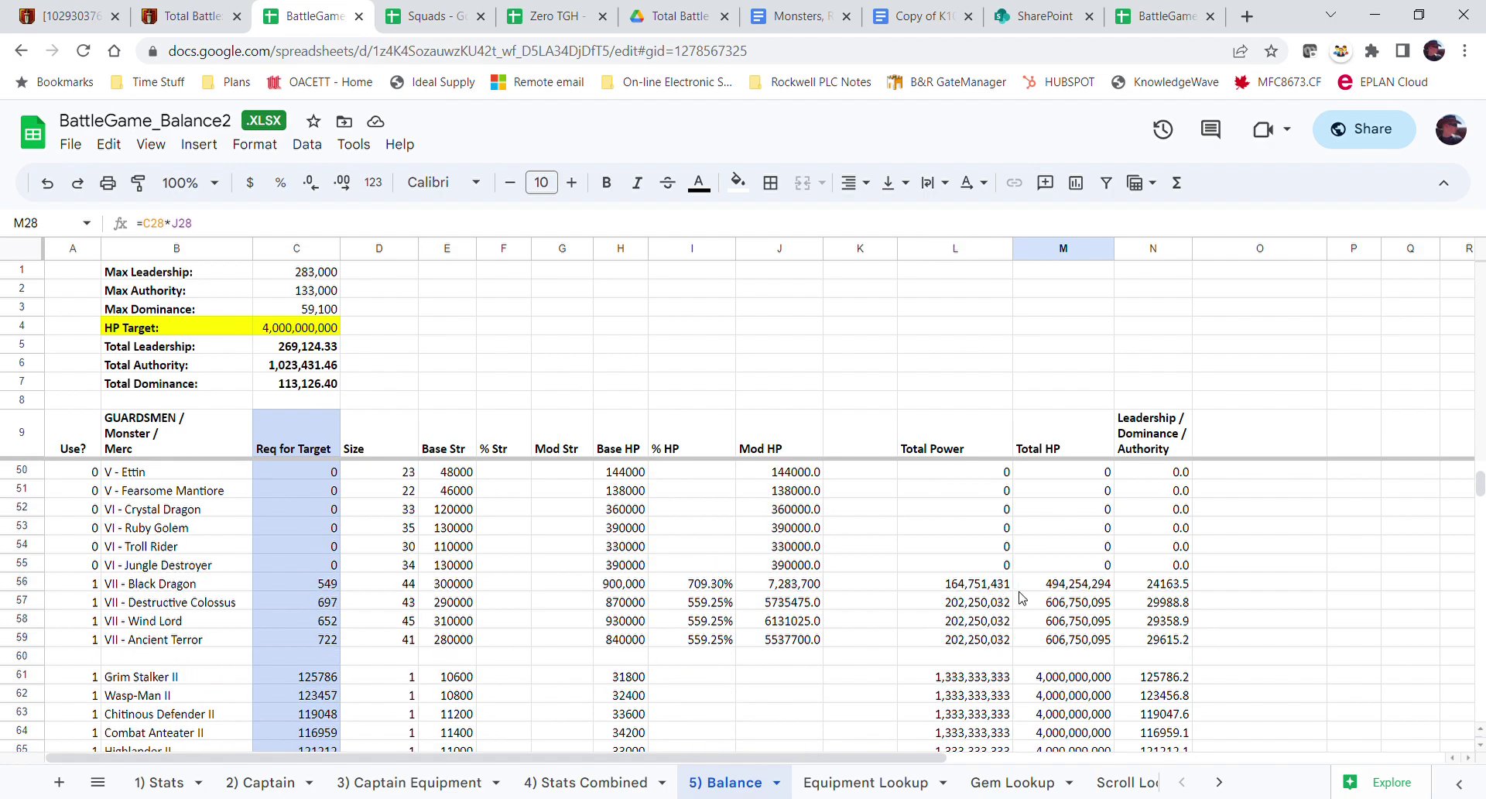
pyautogui.moveTo(293, 585); pyautogui.dragTo(295, 639)
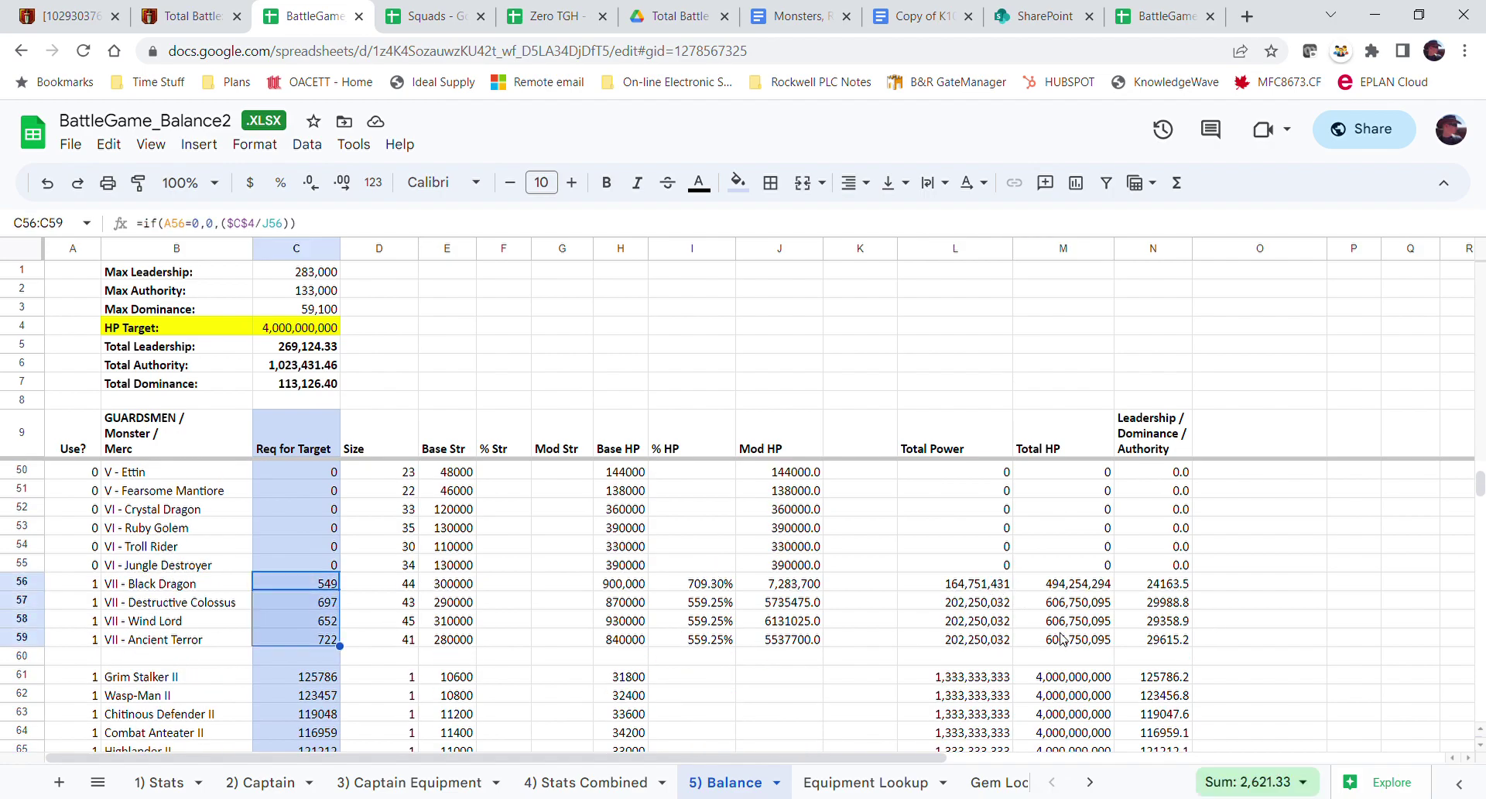
pyautogui.moveTo(1060, 584); pyautogui.dragTo(1059, 639)
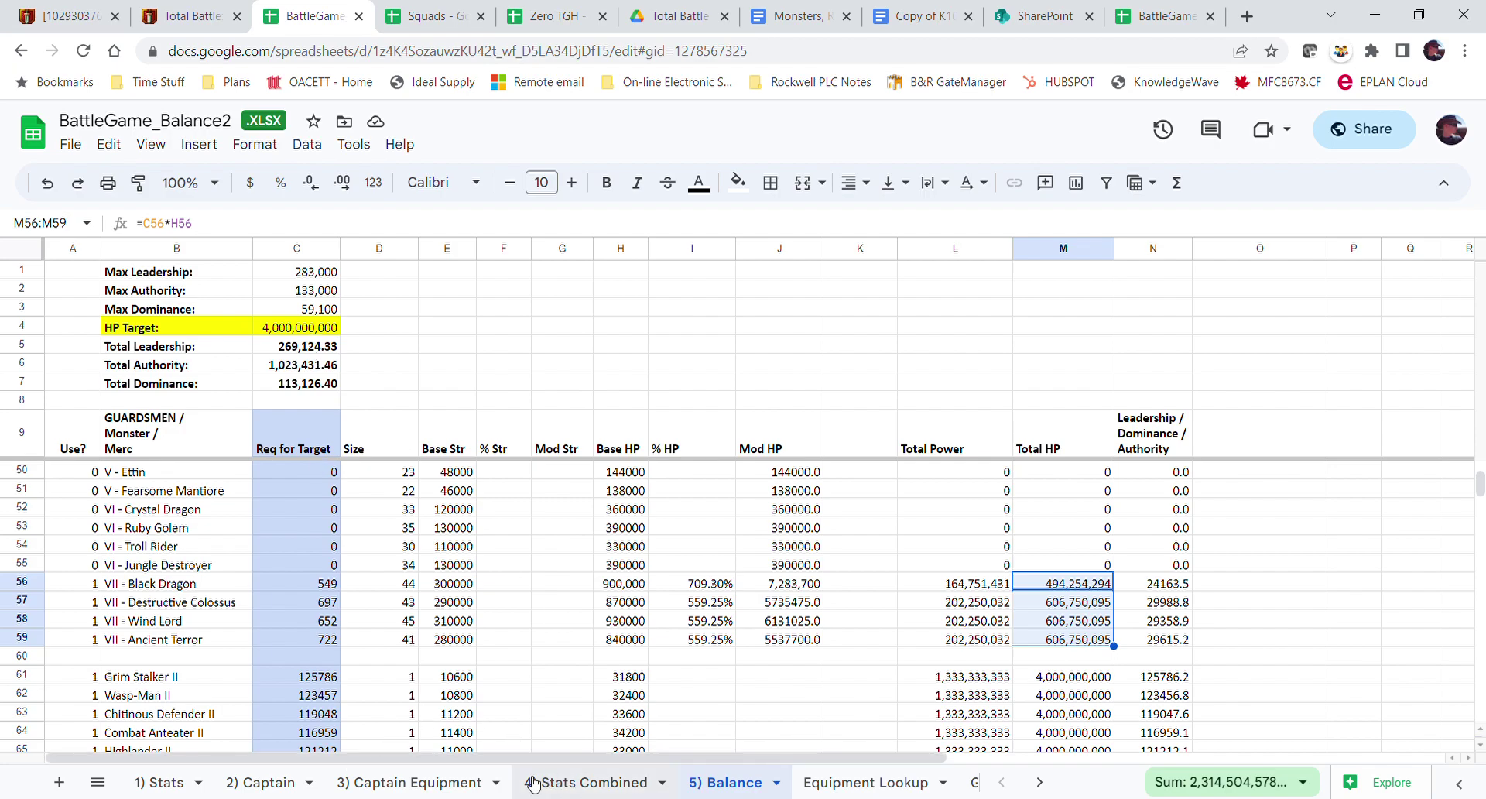
# - Review the 1) Stats sheet, the captains' Use? flags on 2) Captain, and the bonus totals on 3) Captain Equipment
pyautogui.click(133, 782)
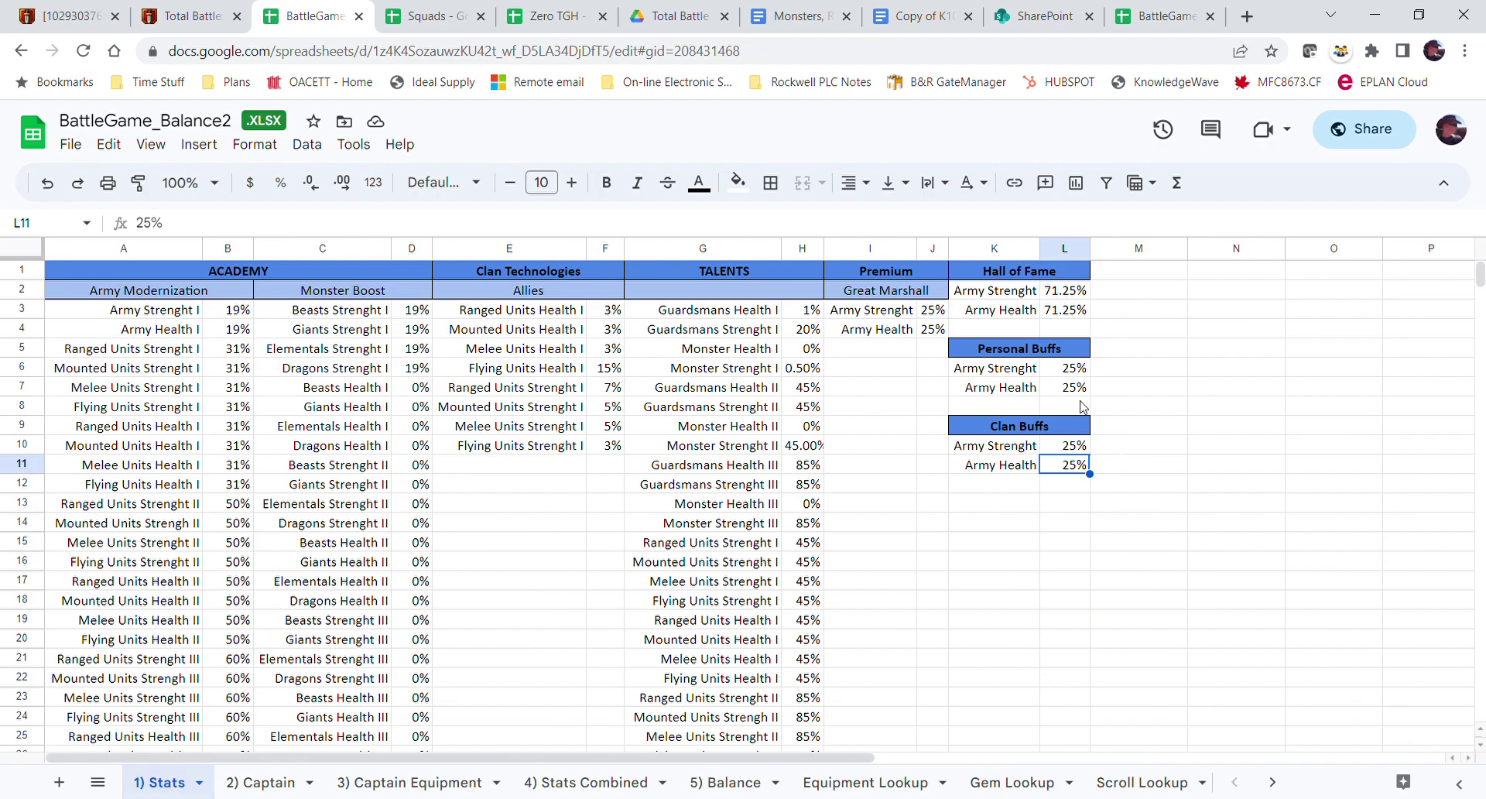
pyautogui.click(260, 782)
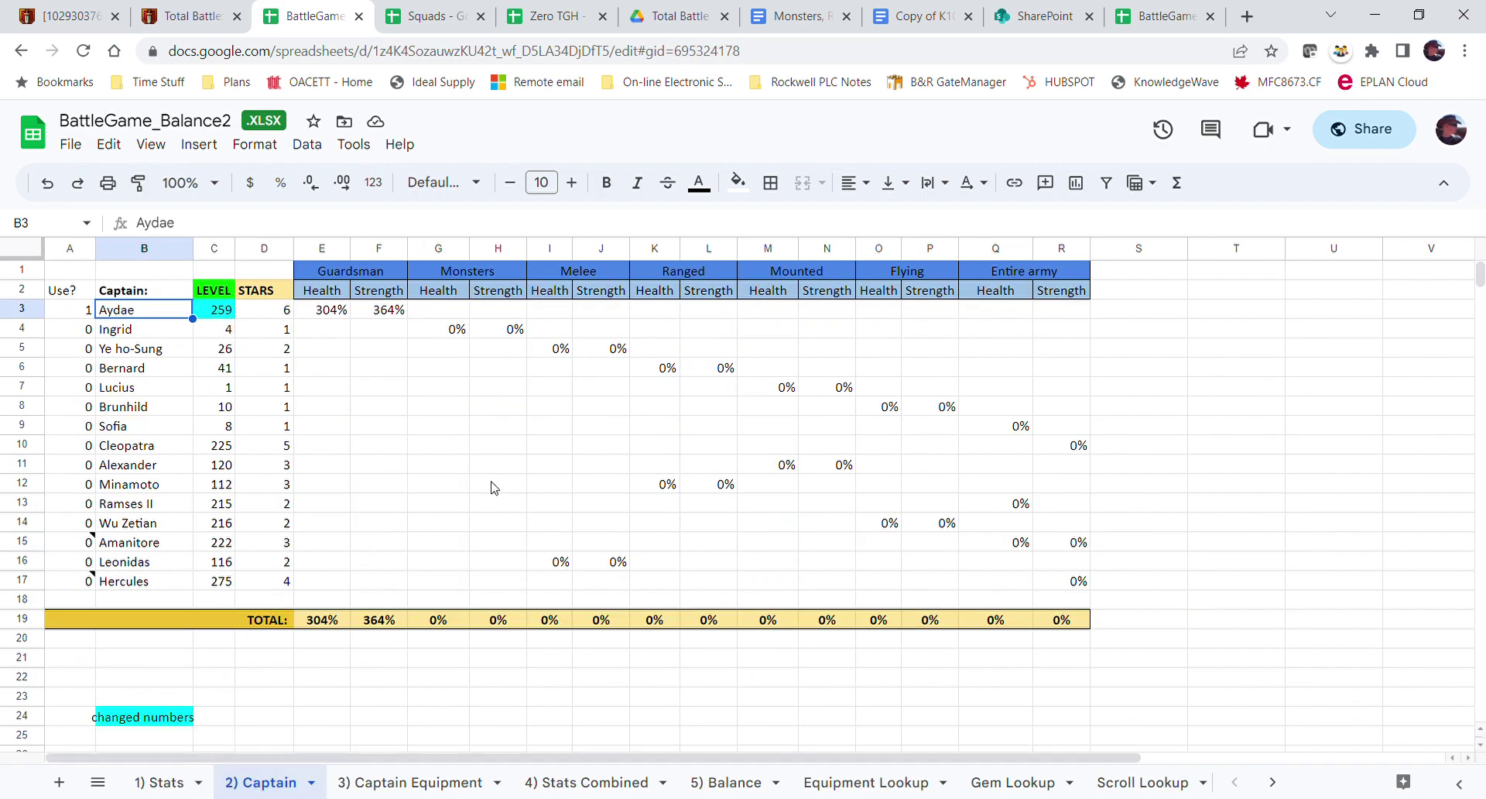
pyautogui.click(72, 310)
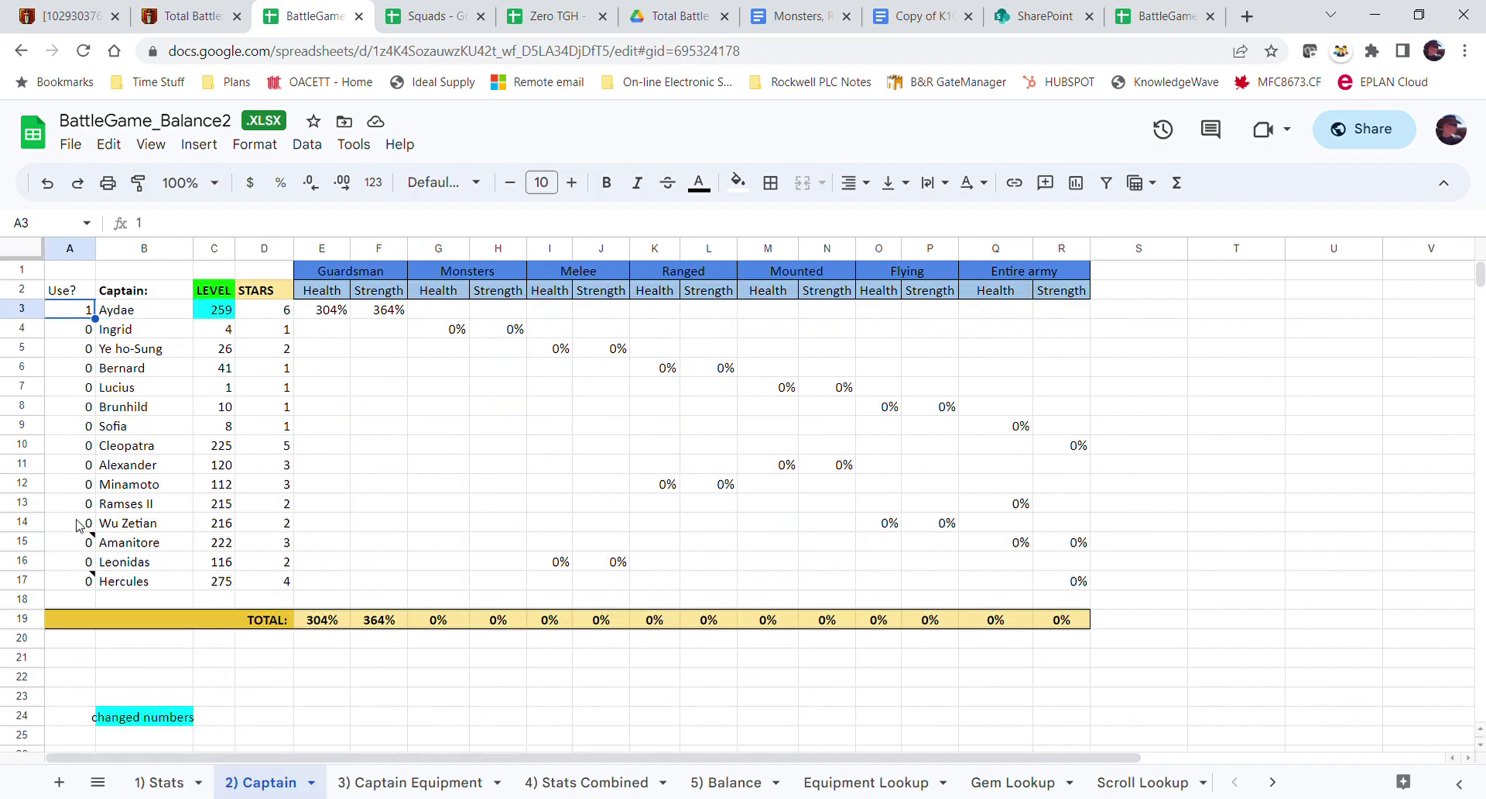
pyautogui.click(78, 544)
pyautogui.click(75, 352)
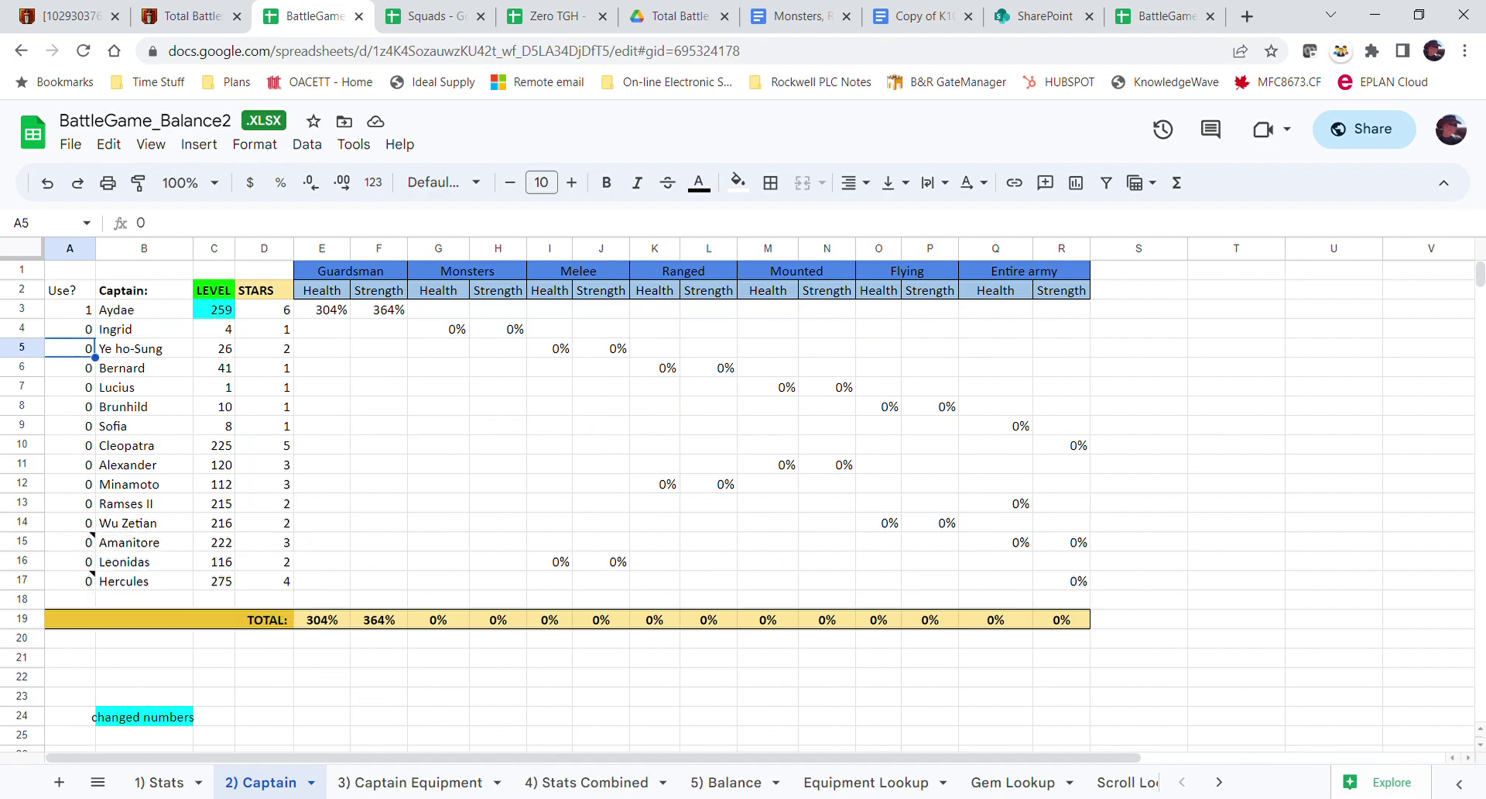
pyautogui.click(418, 783)
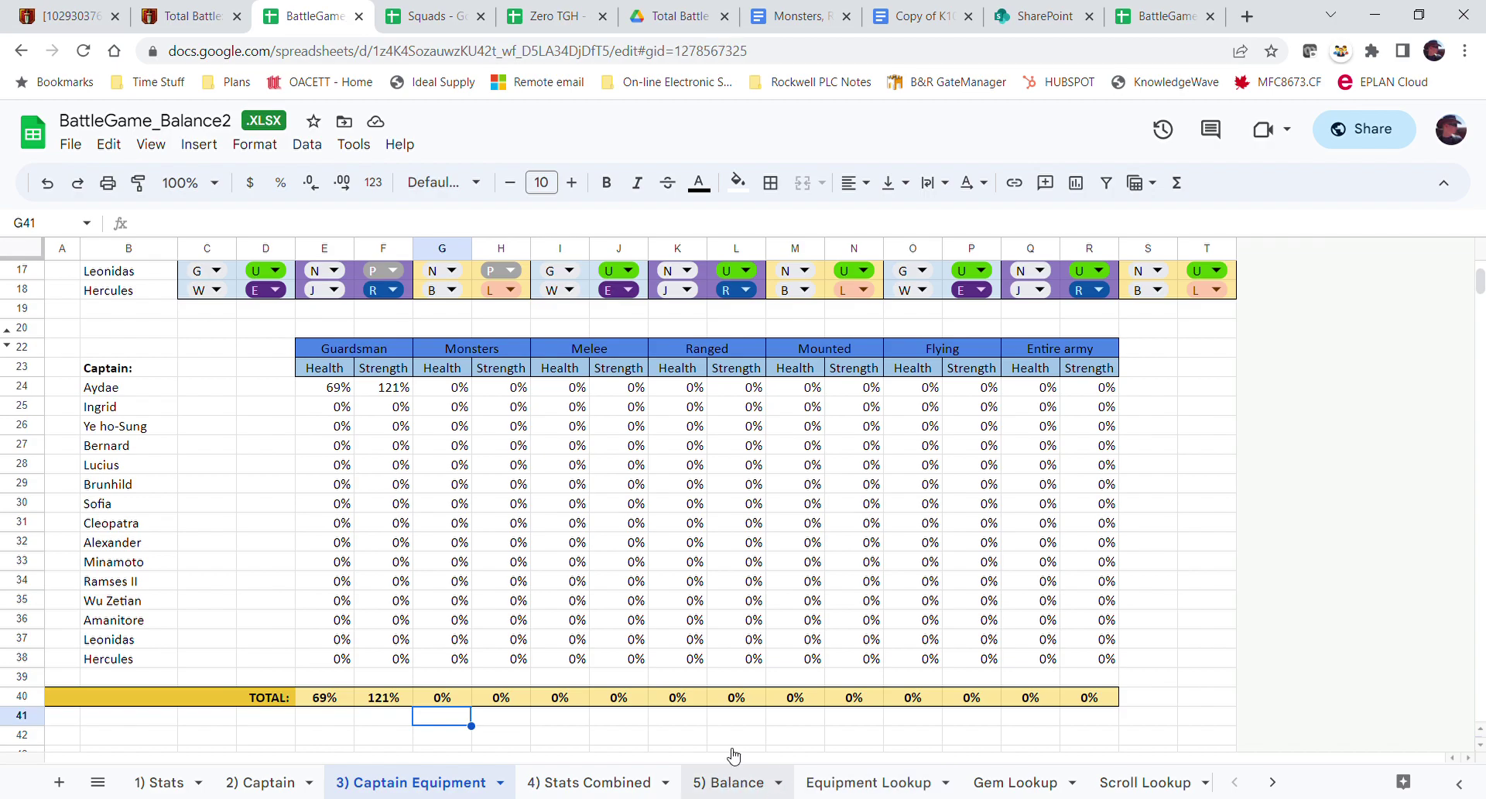
# - On the Balance sheet, examine the G7 guardsmen in rows 27 to 30 and their Req for Target counts in column C
pyautogui.click(732, 778)
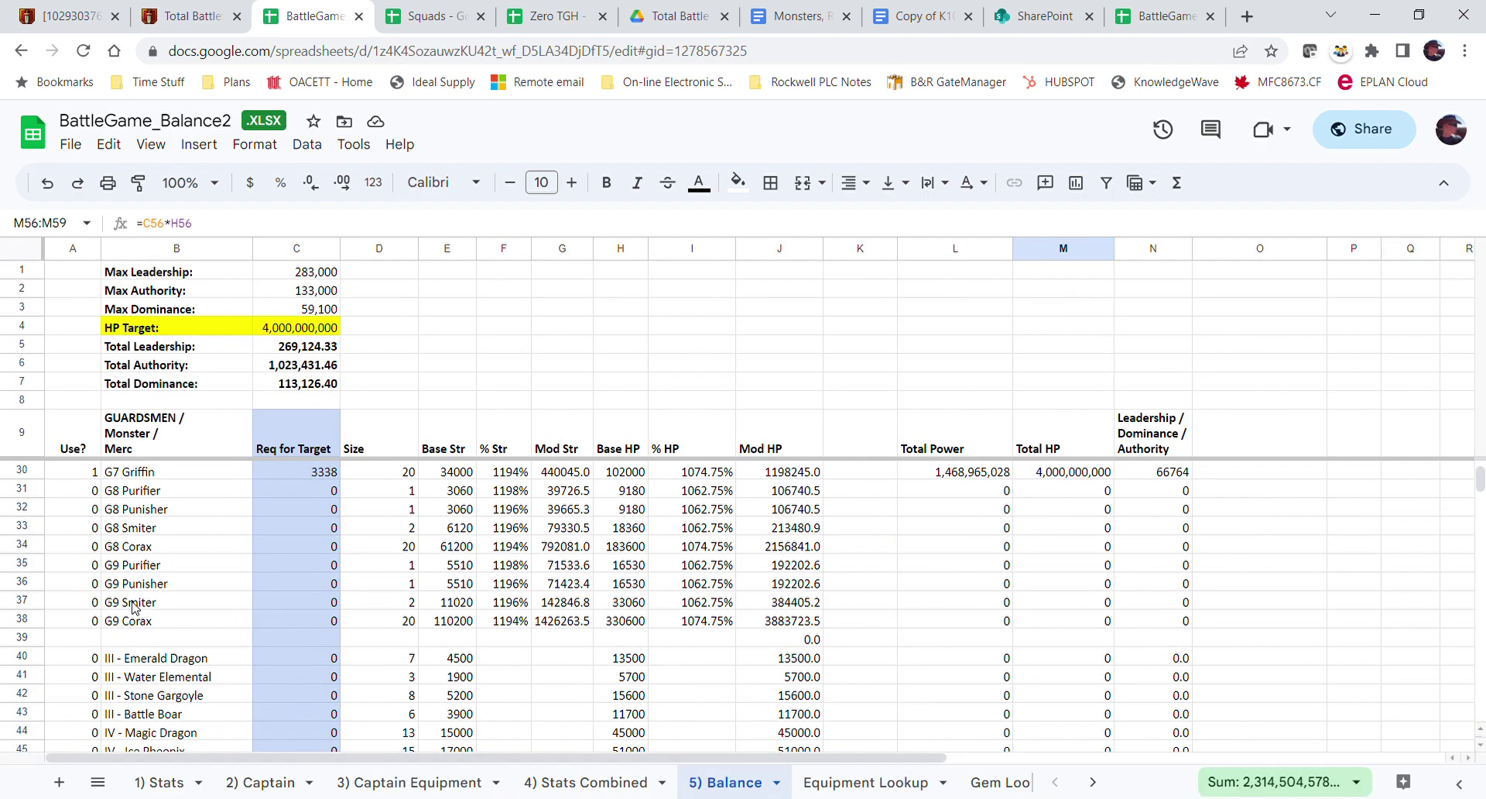
pyautogui.scroll(4, 133, 607)
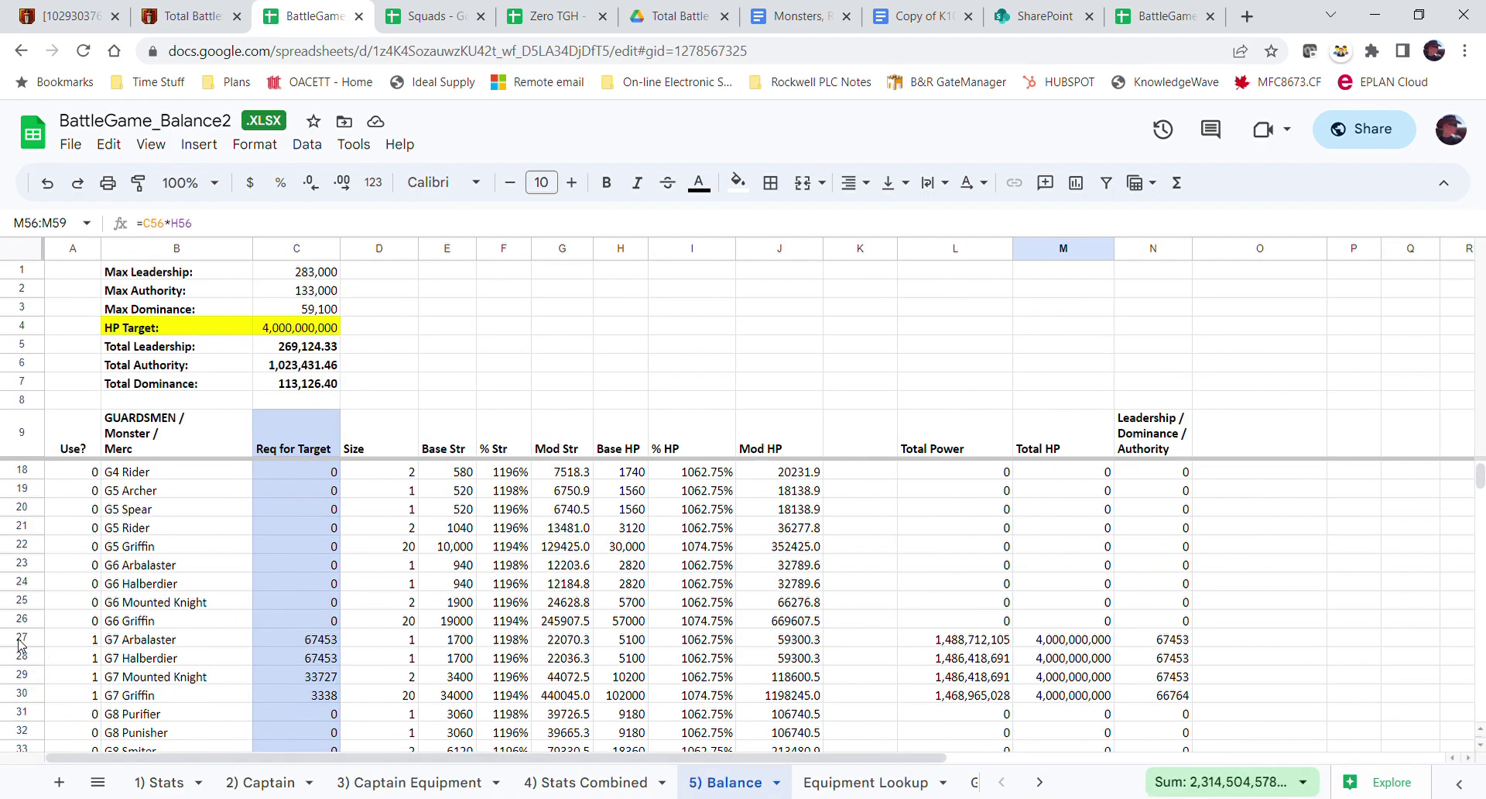
pyautogui.moveTo(20, 644); pyautogui.dragTo(24, 700)
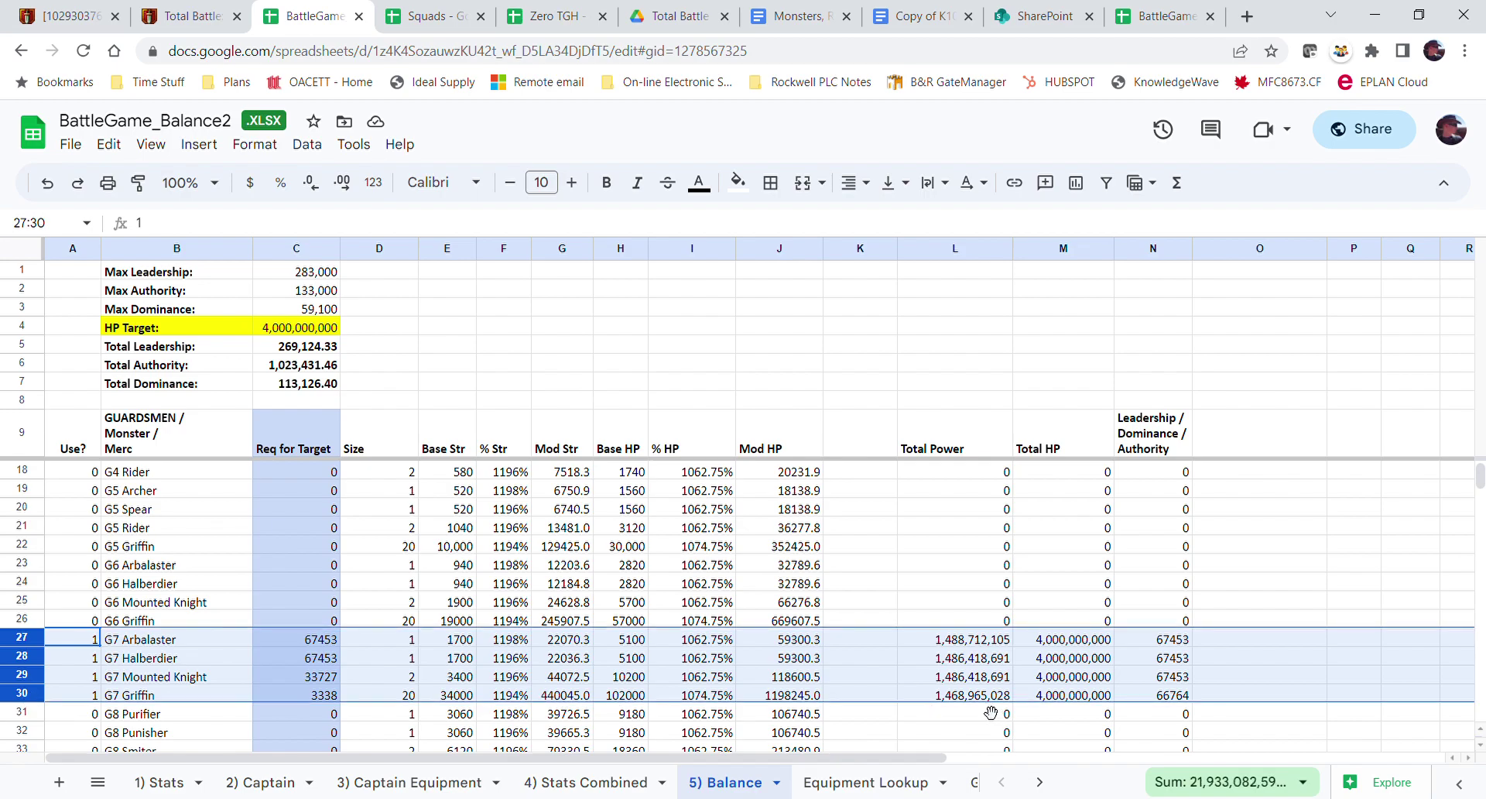
pyautogui.click(329, 641)
pyautogui.click(311, 658)
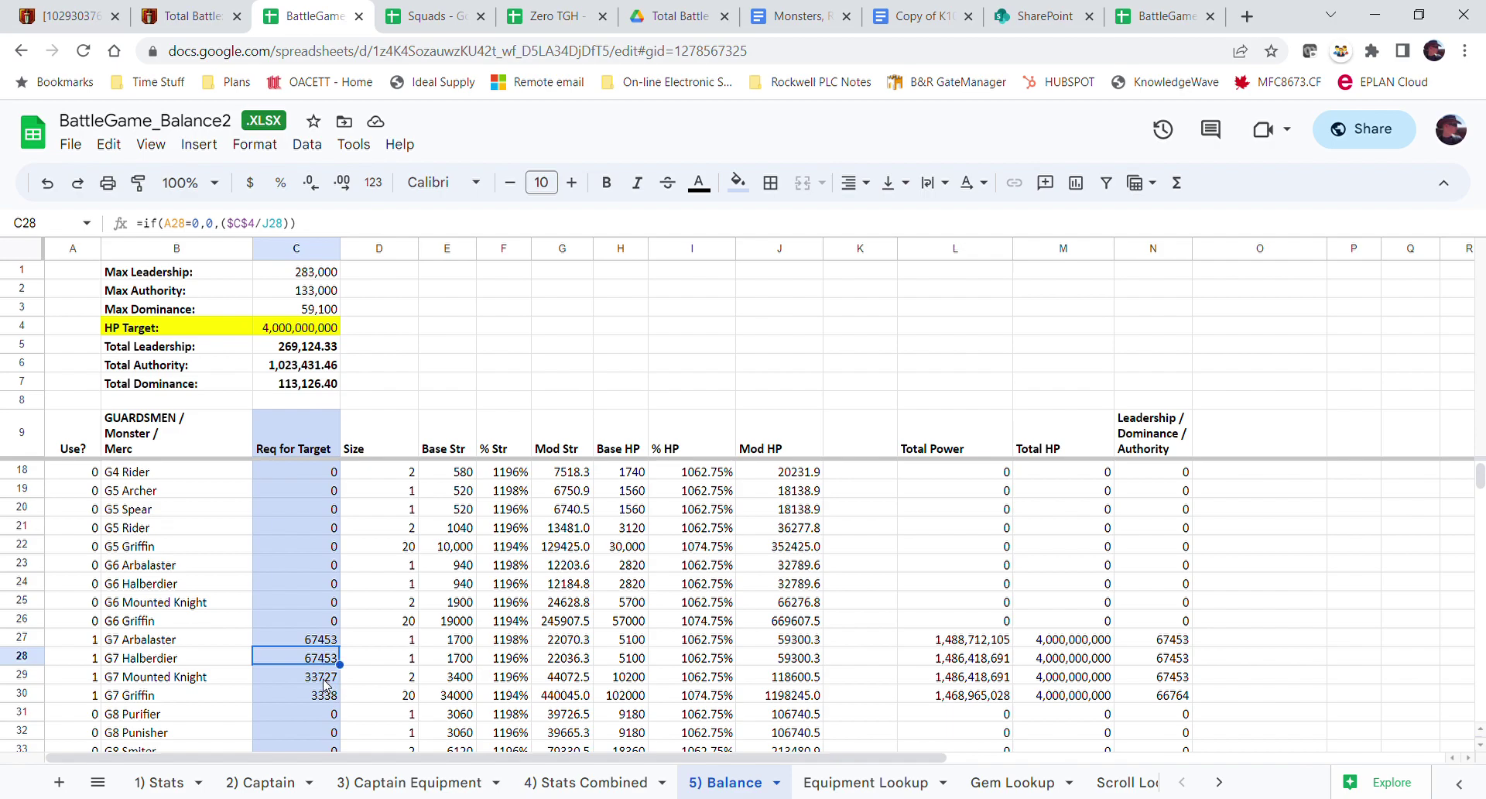
pyautogui.click(324, 680)
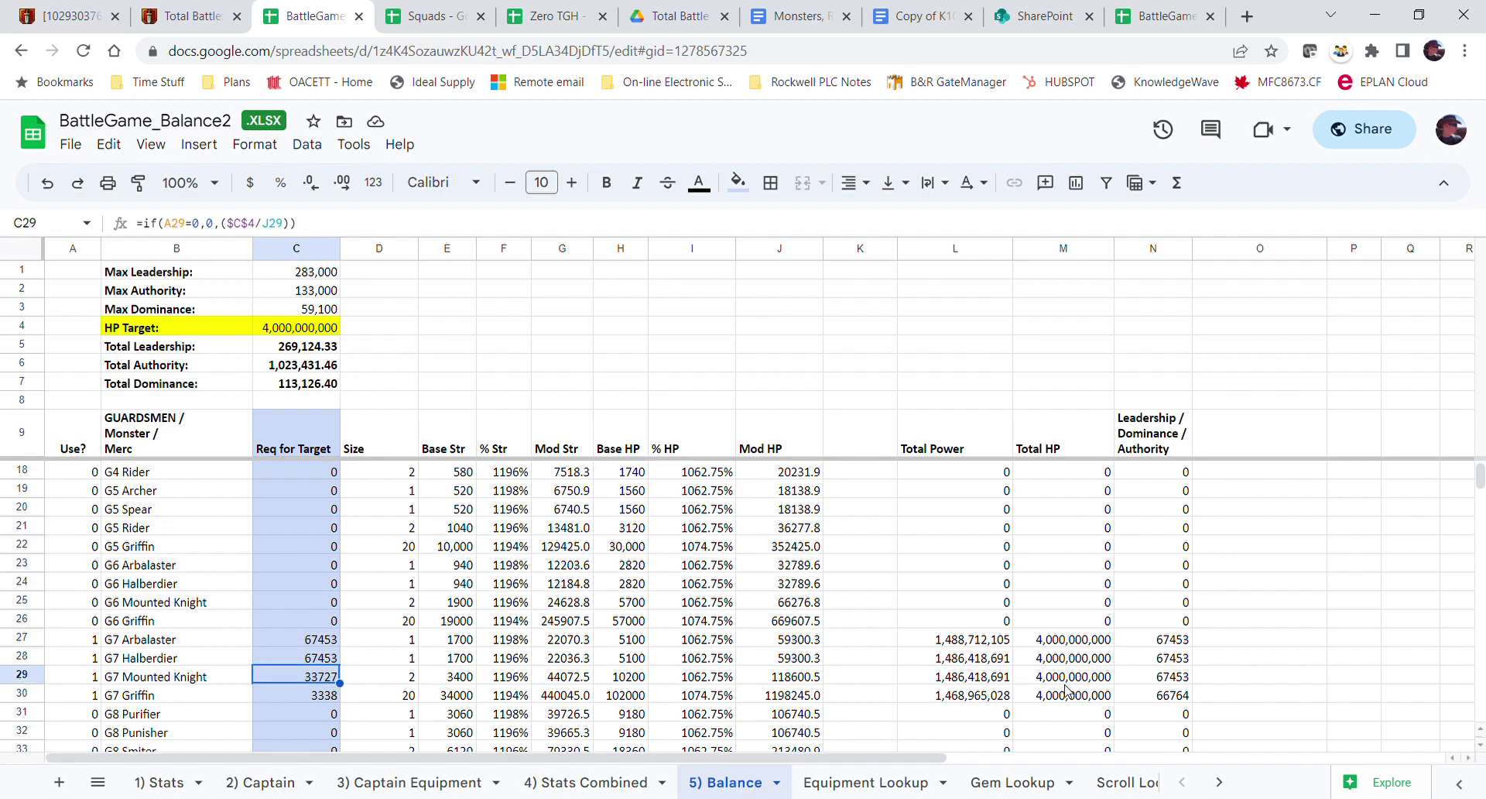
pyautogui.click(302, 641)
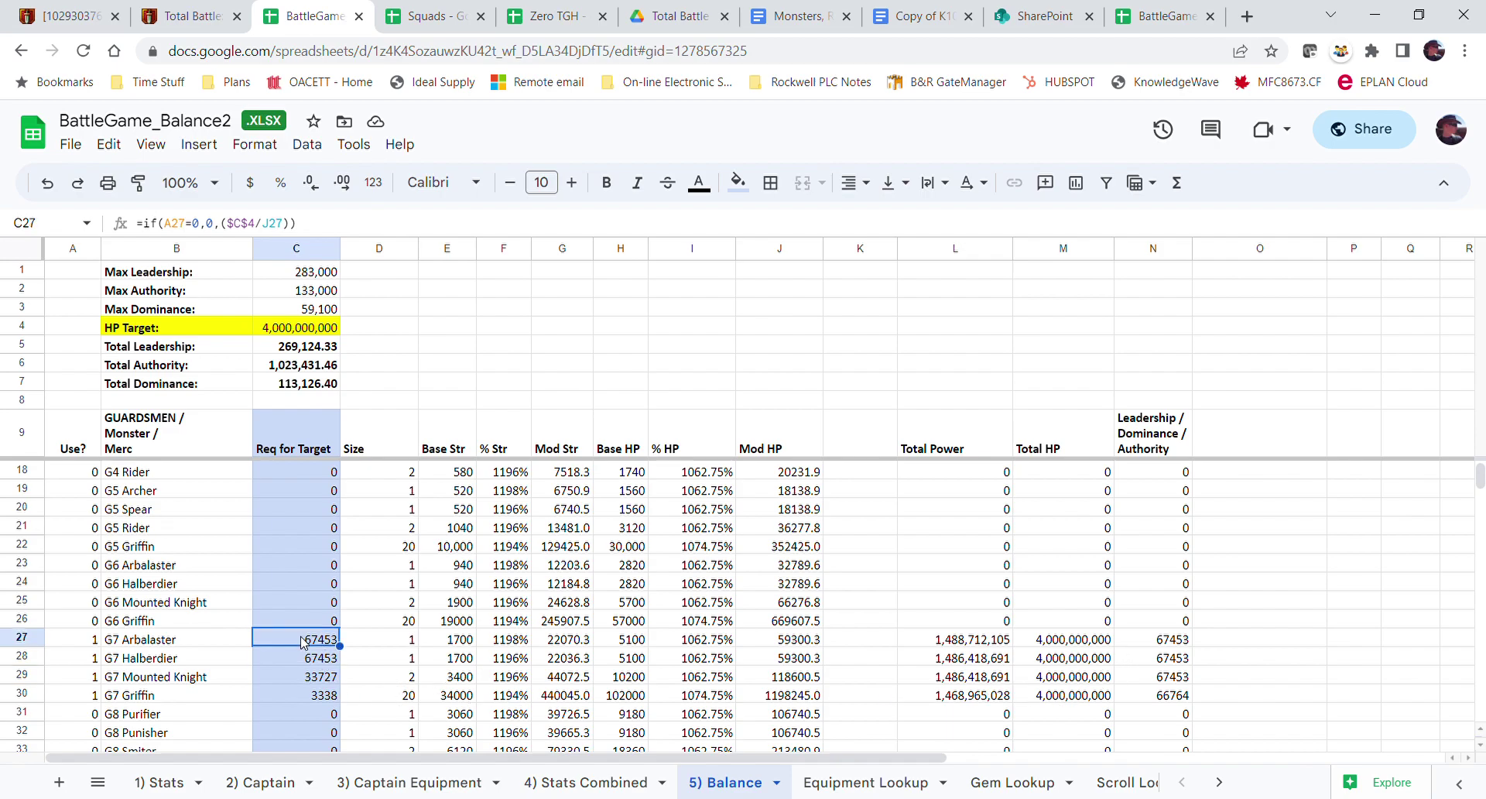
# - On the 2) Captain sheet, enable Ramses II by setting his Use? value in A13 to 1
pyautogui.click(157, 784)
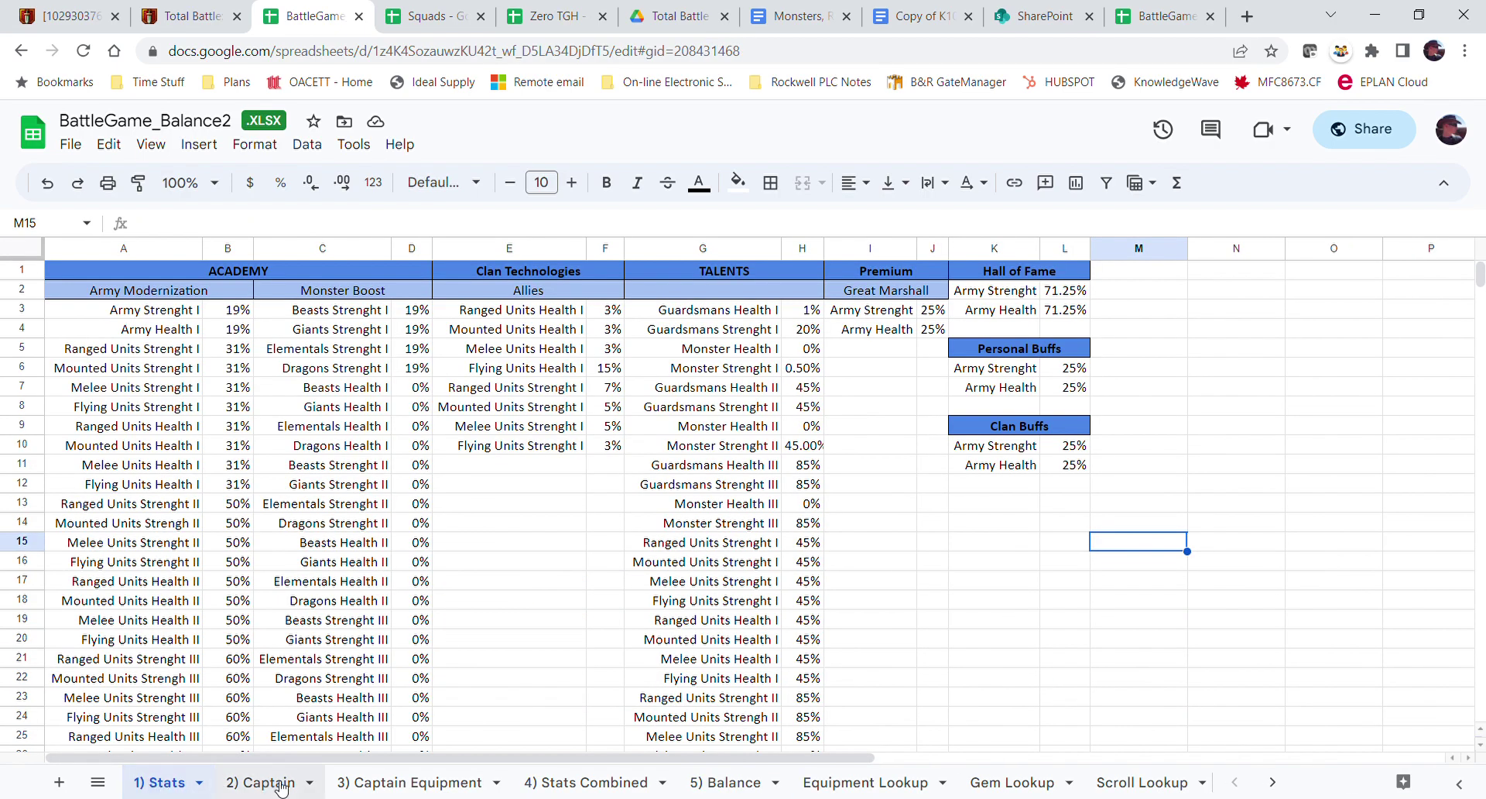
pyautogui.click(275, 783)
pyautogui.click(78, 501)
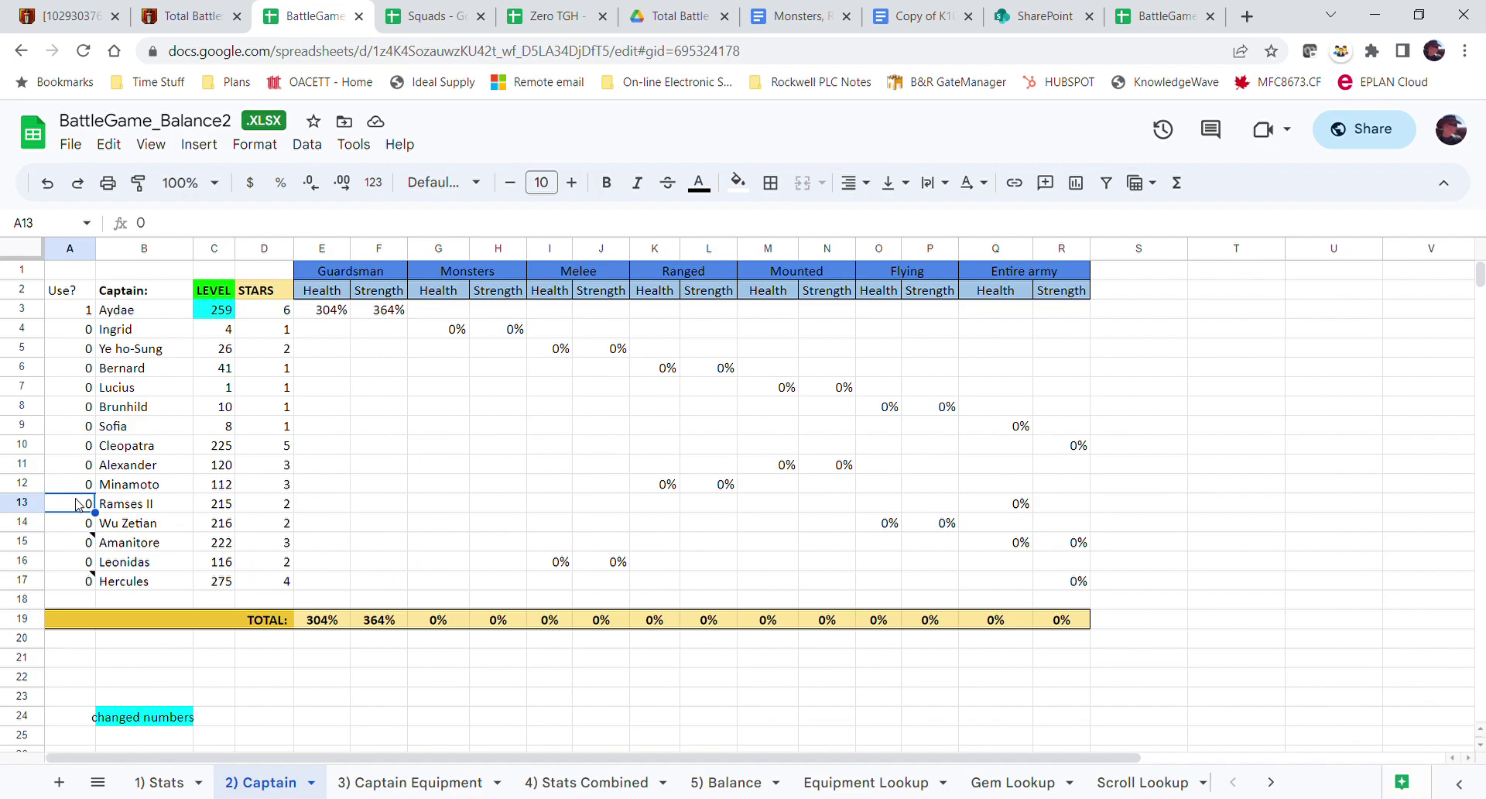
pyautogui.write('1')
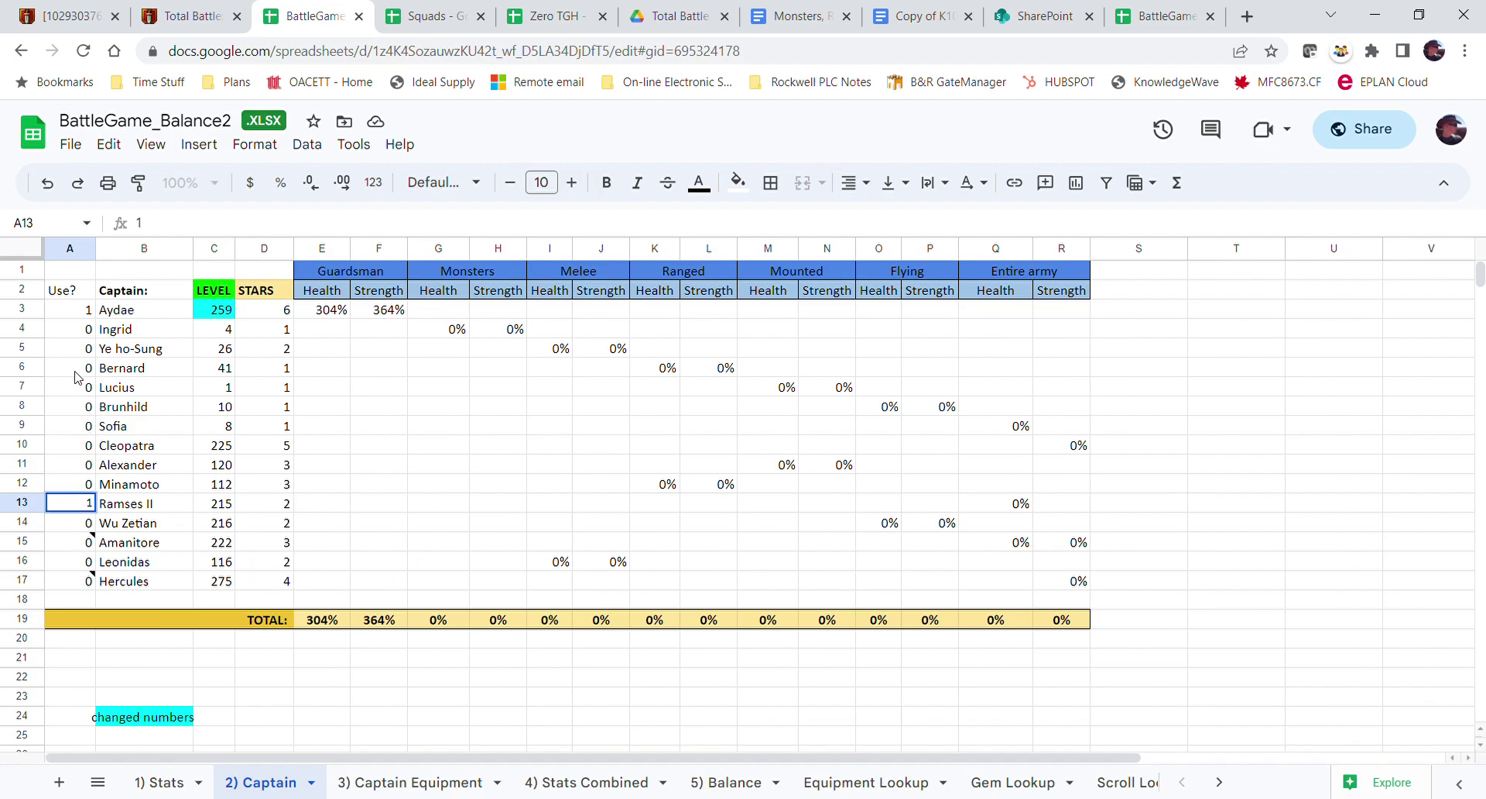
pyautogui.click(371, 512)
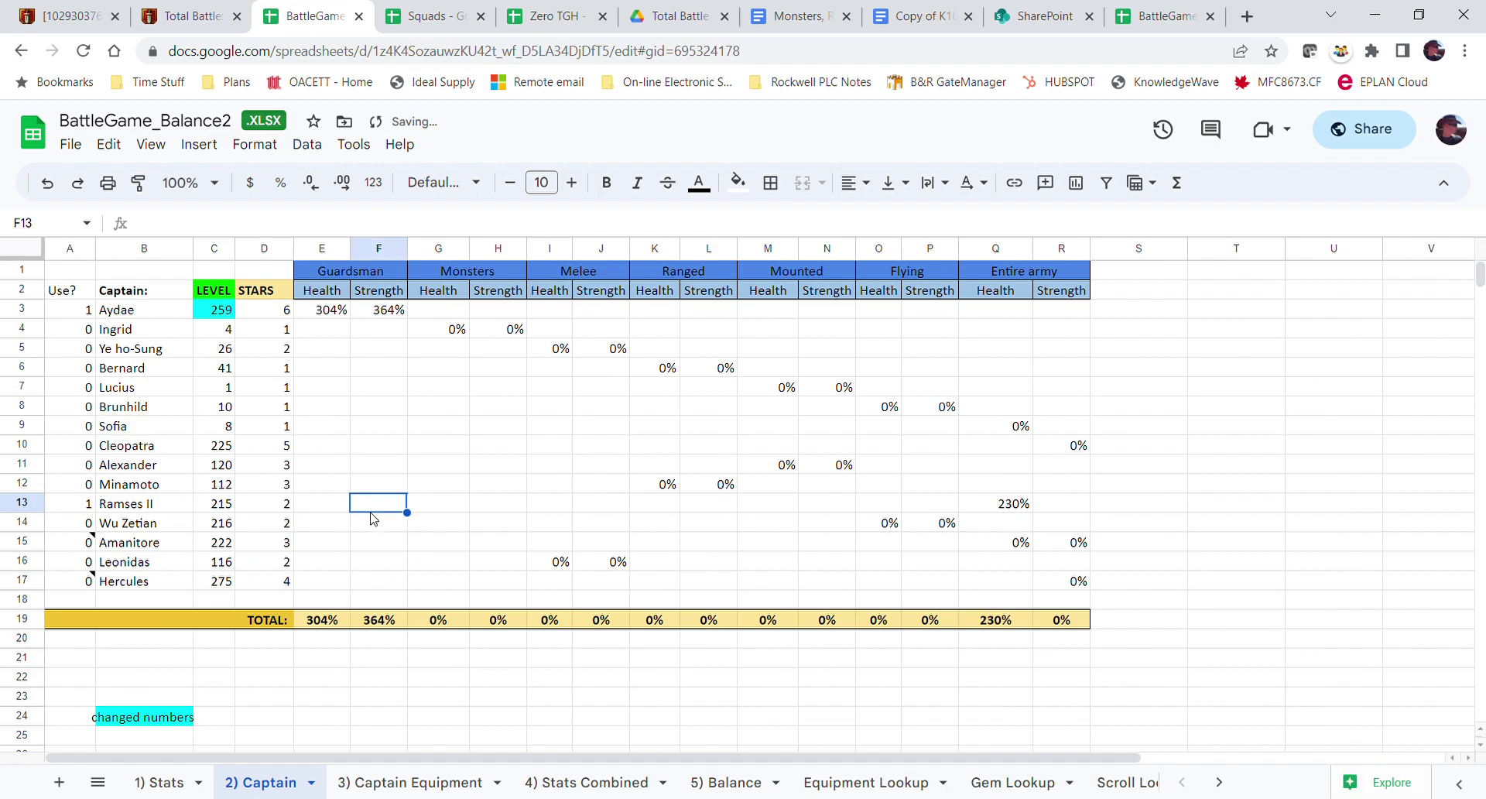
# - Enable Wu Zetian by setting the Use? value in A14 to 1, and check the captain's Flying Health bonus in O14
pyautogui.click(82, 526)
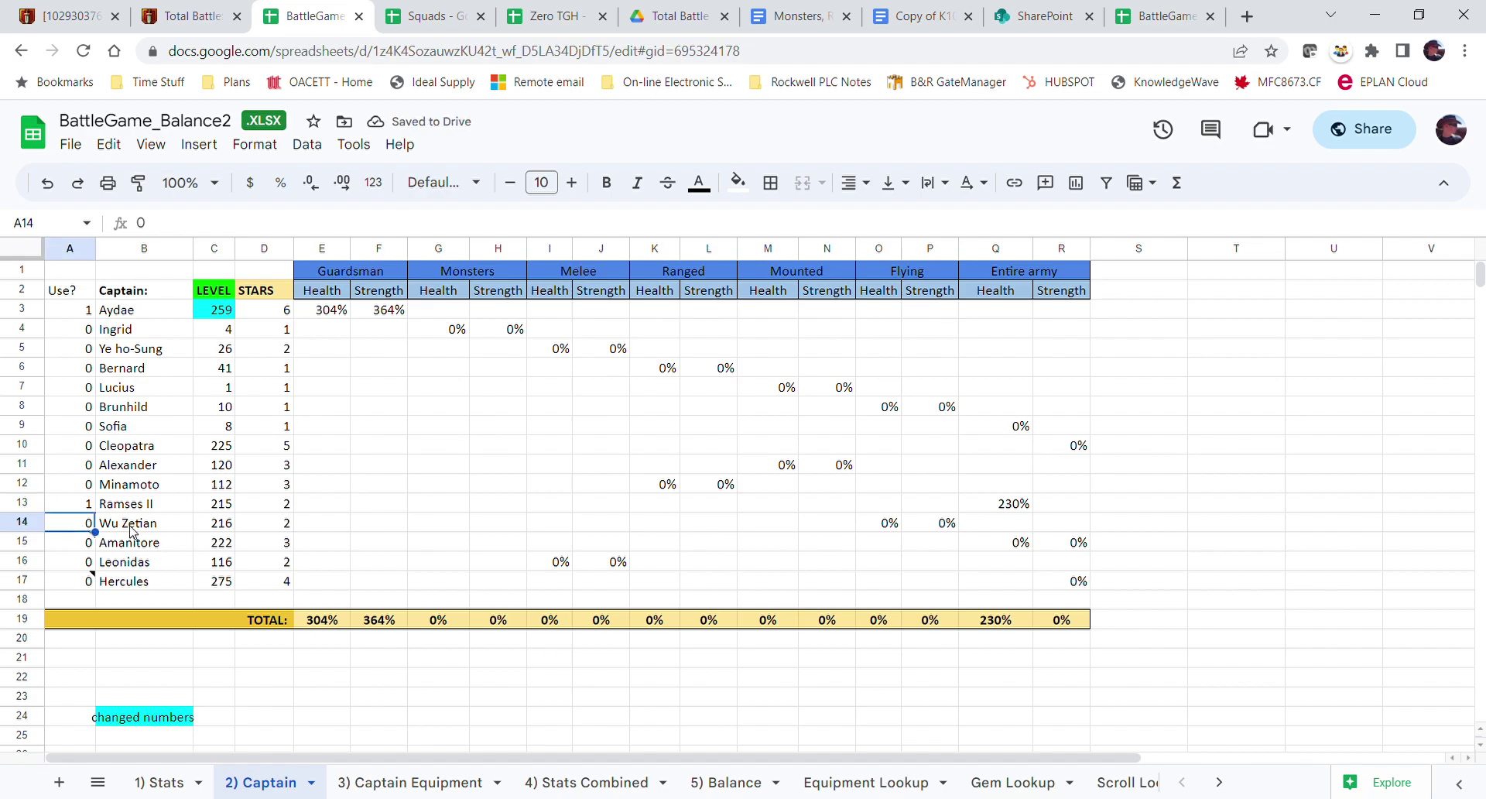
pyautogui.write('1')
pyautogui.click(340, 528)
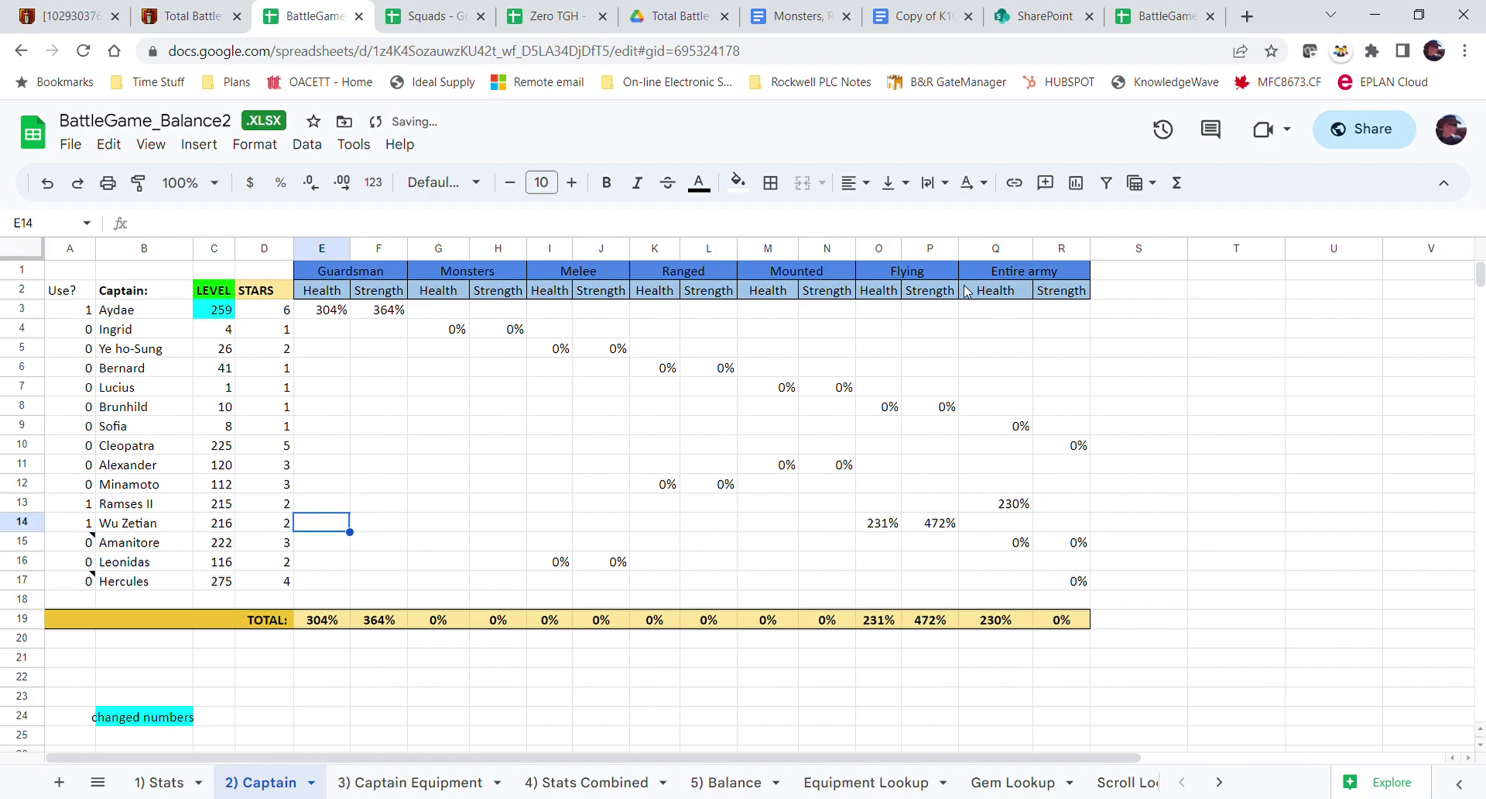
pyautogui.click(879, 526)
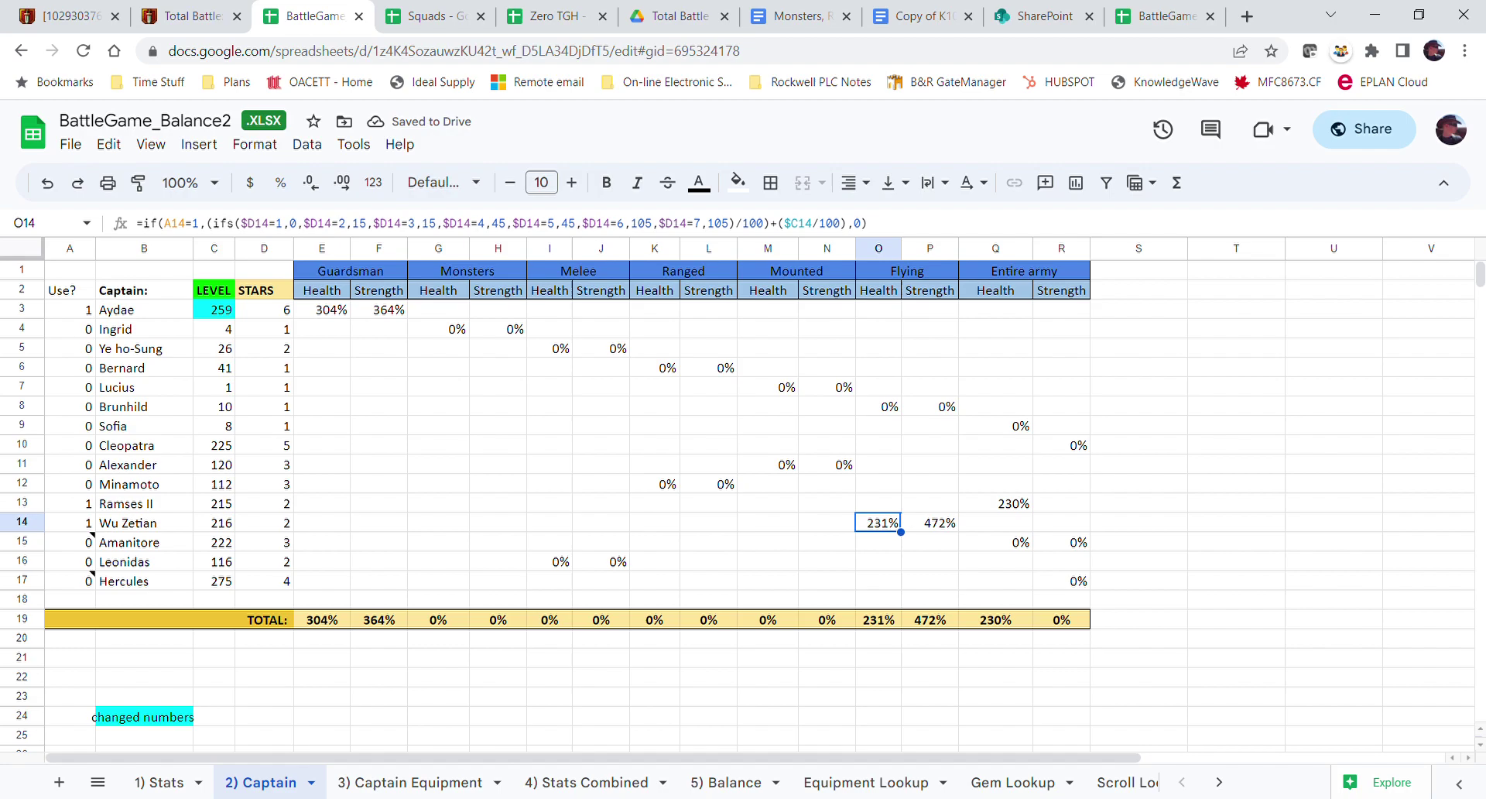
# - On the Balance sheet, compare the G7 Mounted Knight and Griffin required counts, and the % HP bonuses of the G7 troops in I27:I30
pyautogui.click(730, 783)
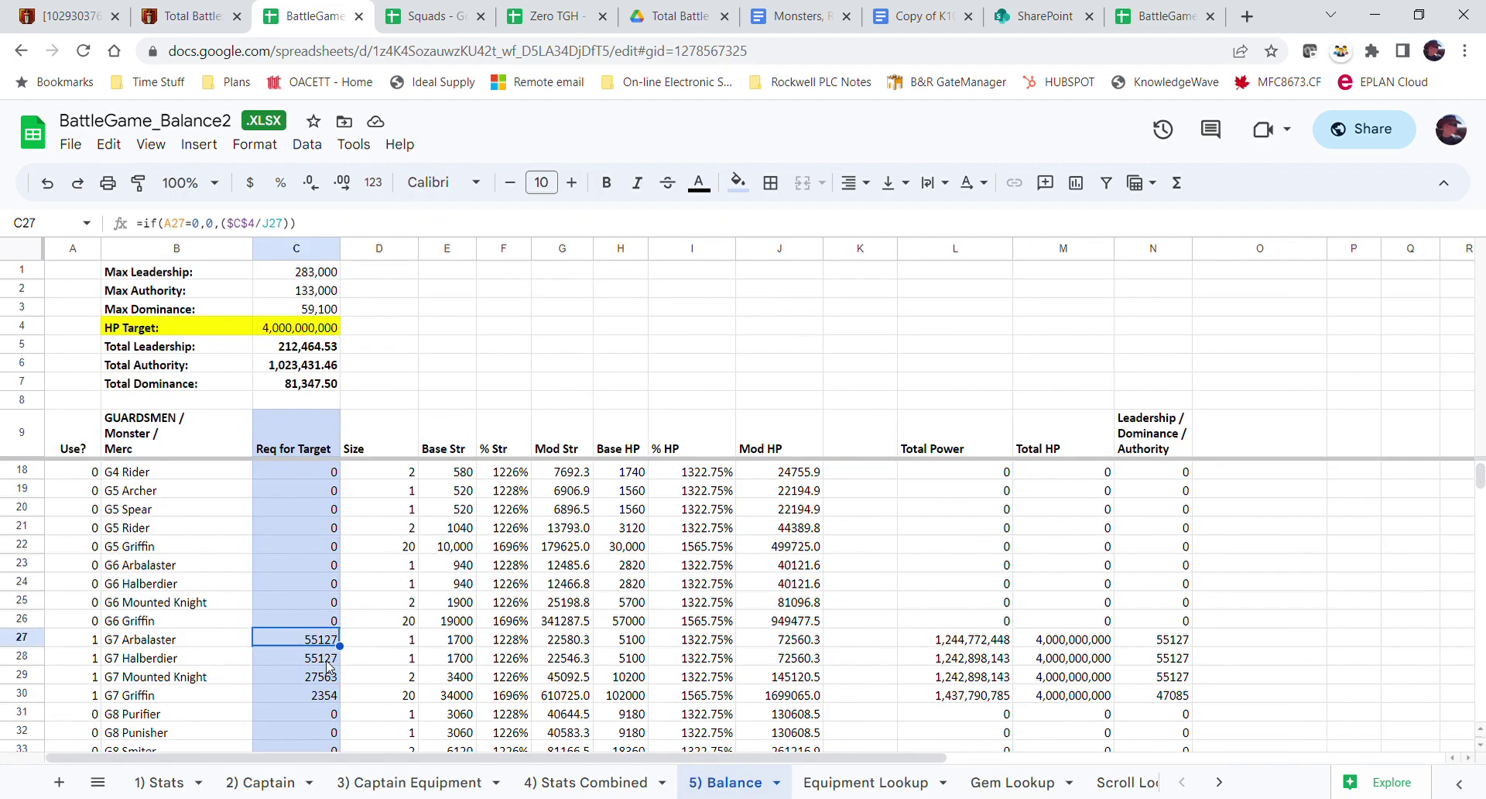
pyautogui.click(293, 699)
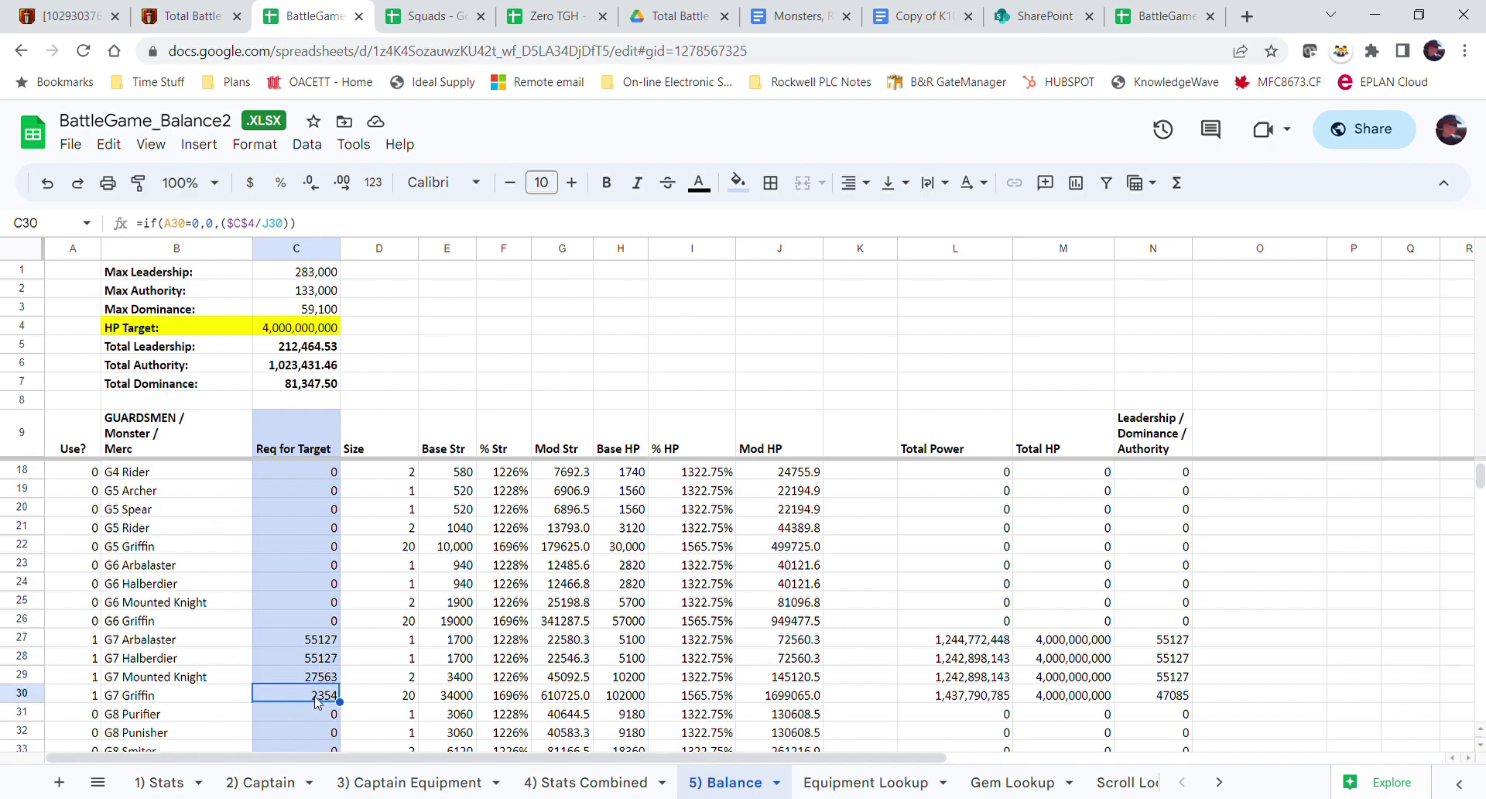
pyautogui.click(308, 678)
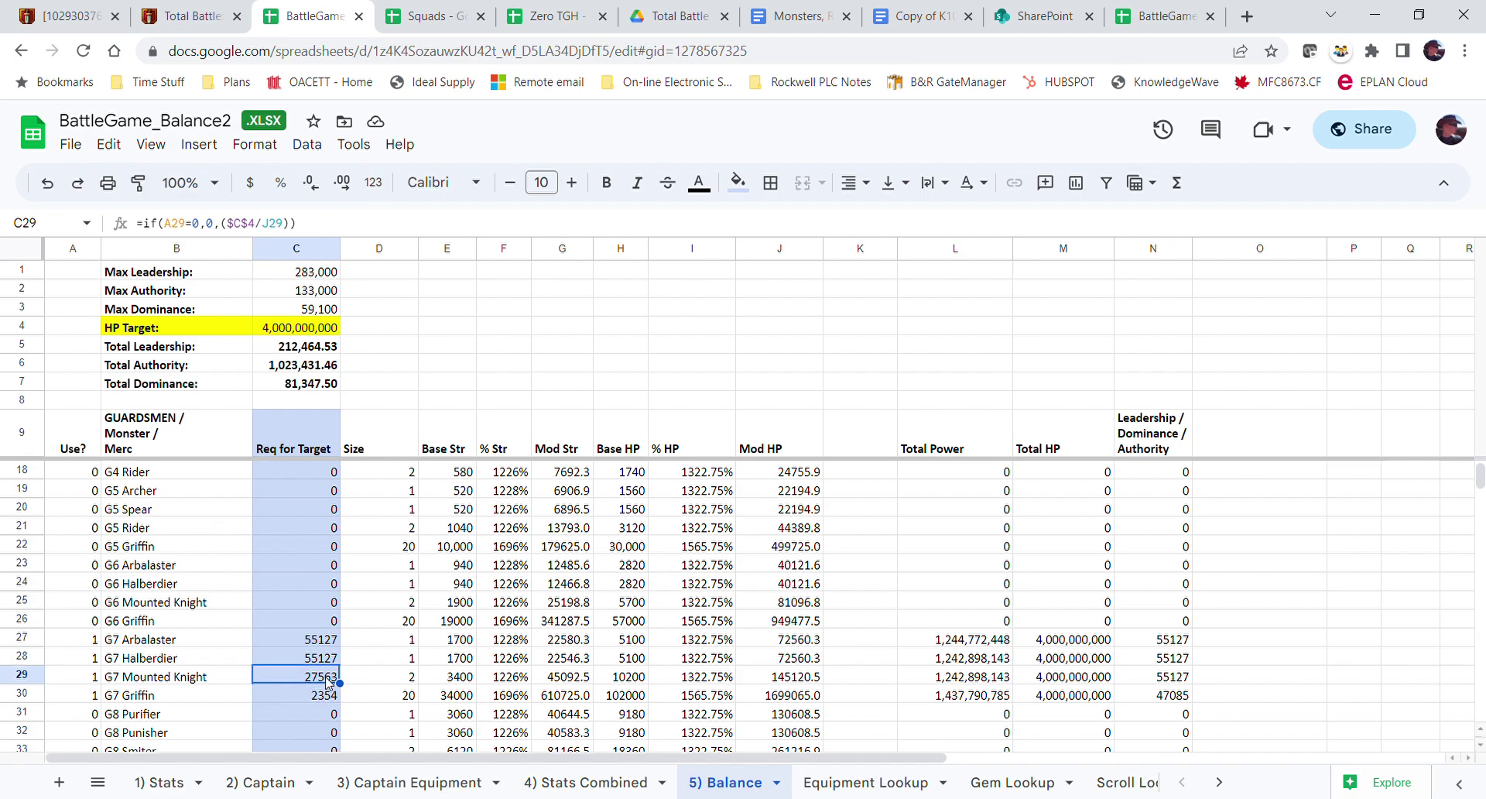
pyautogui.click(328, 698)
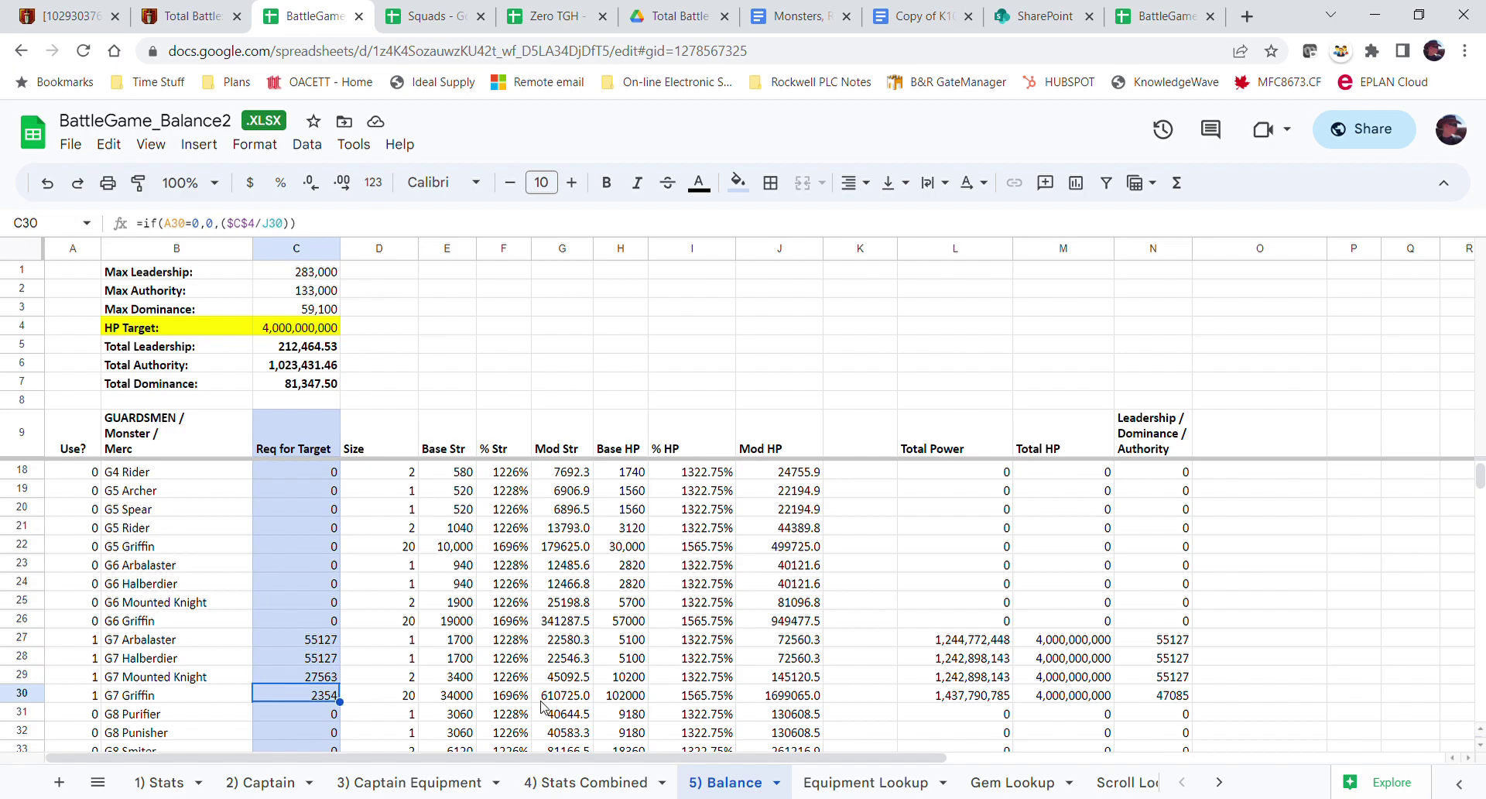
pyautogui.click(710, 696)
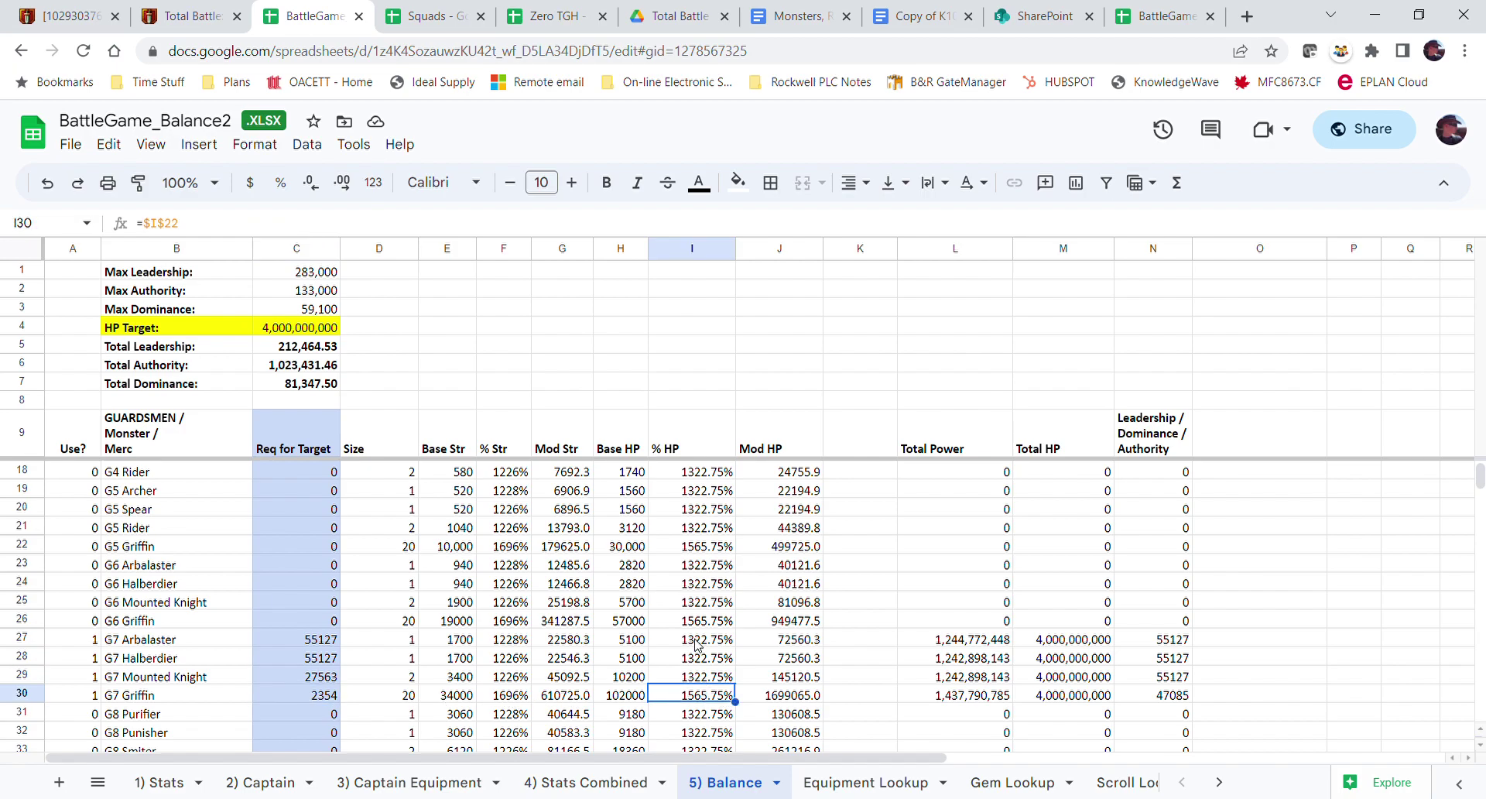
pyautogui.moveTo(699, 646); pyautogui.dragTo(701, 677)
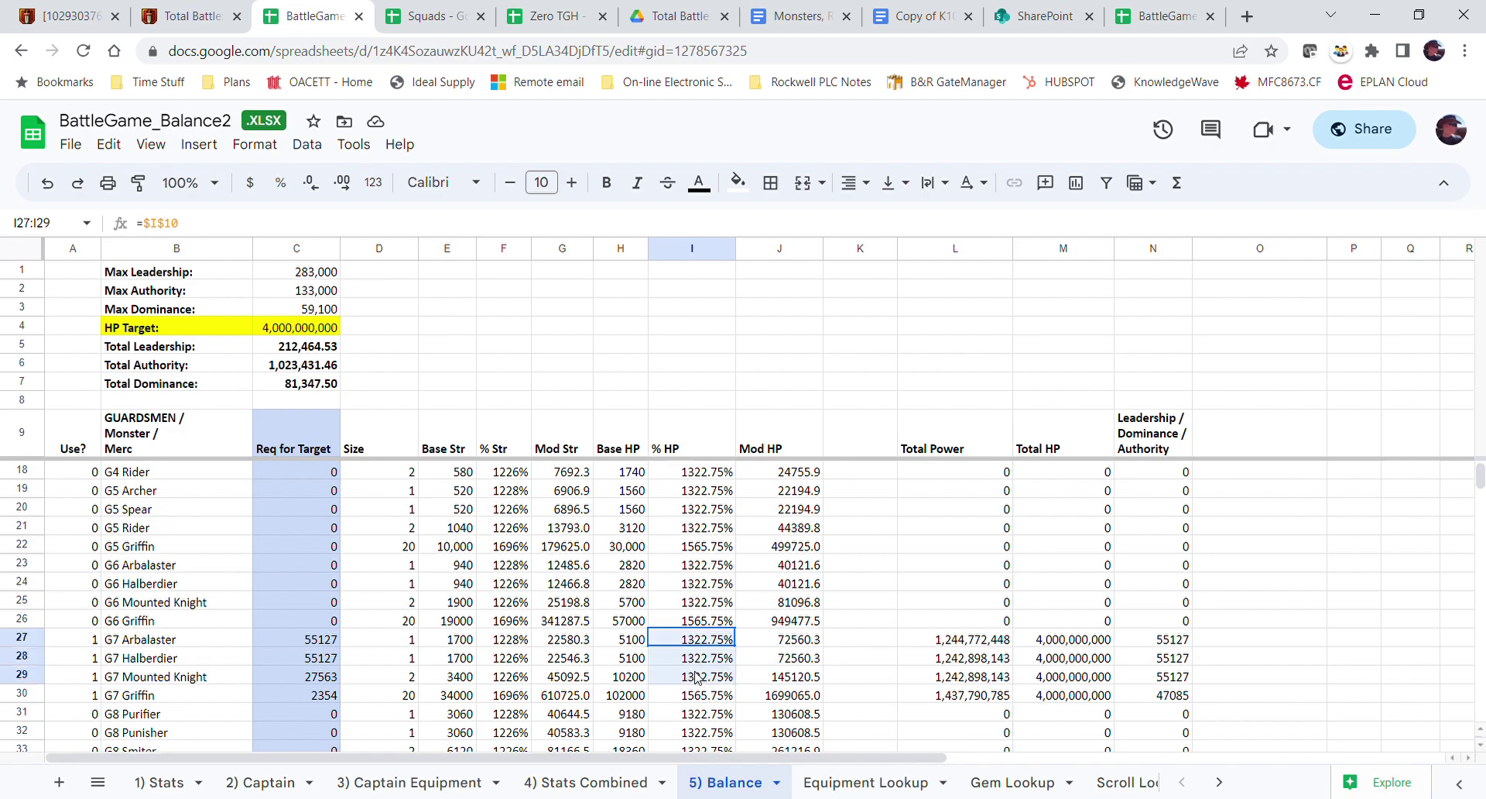
# - On the 2) Captain sheet, disable Wu Zetian by setting A14 to 0, and check the G7 Griffin's required count in C30 of the Balance sheet
pyautogui.click(302, 786)
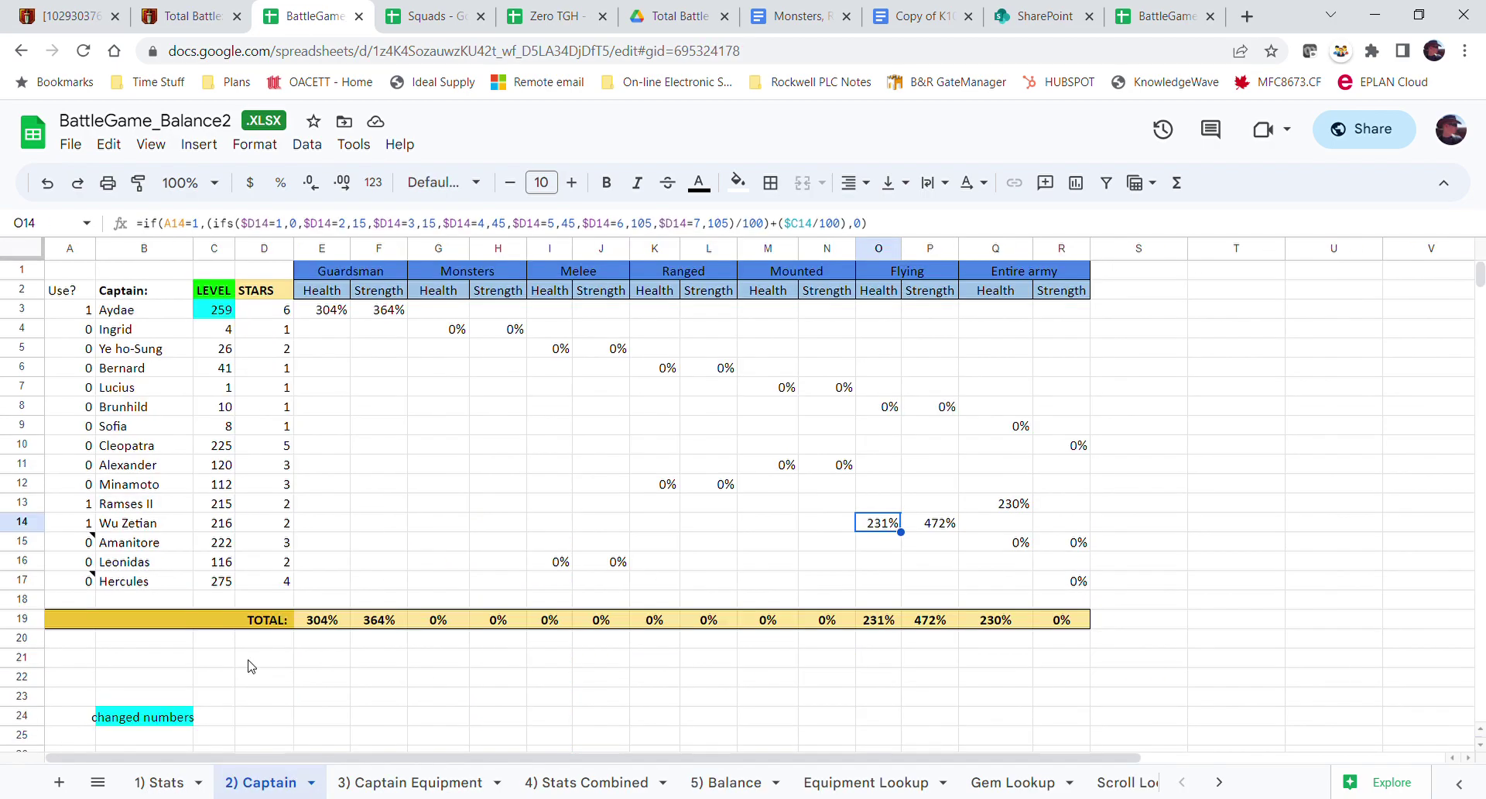
pyautogui.click(133, 525)
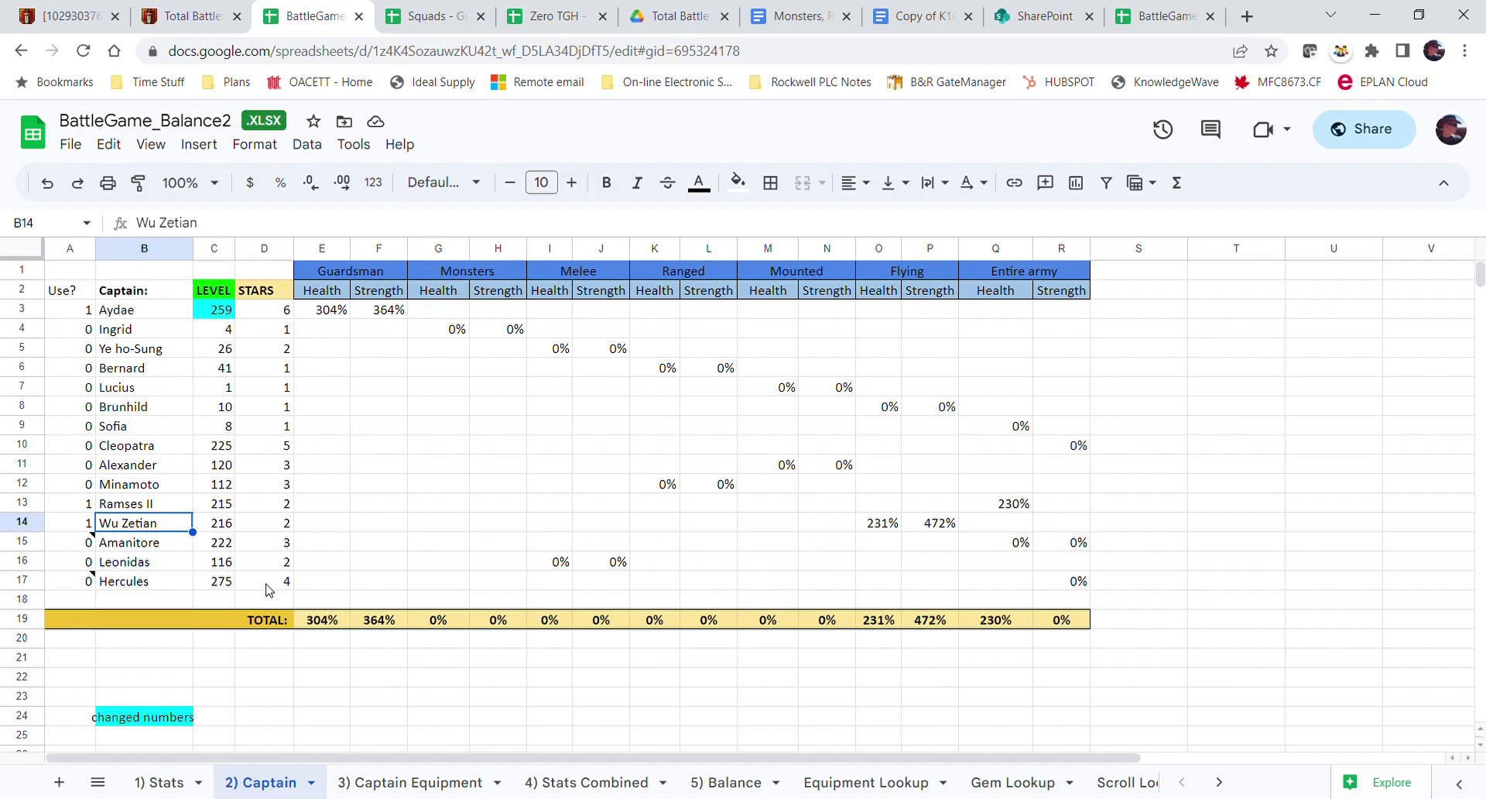
pyautogui.click(76, 523)
pyautogui.write('0')
pyautogui.press('Tab')
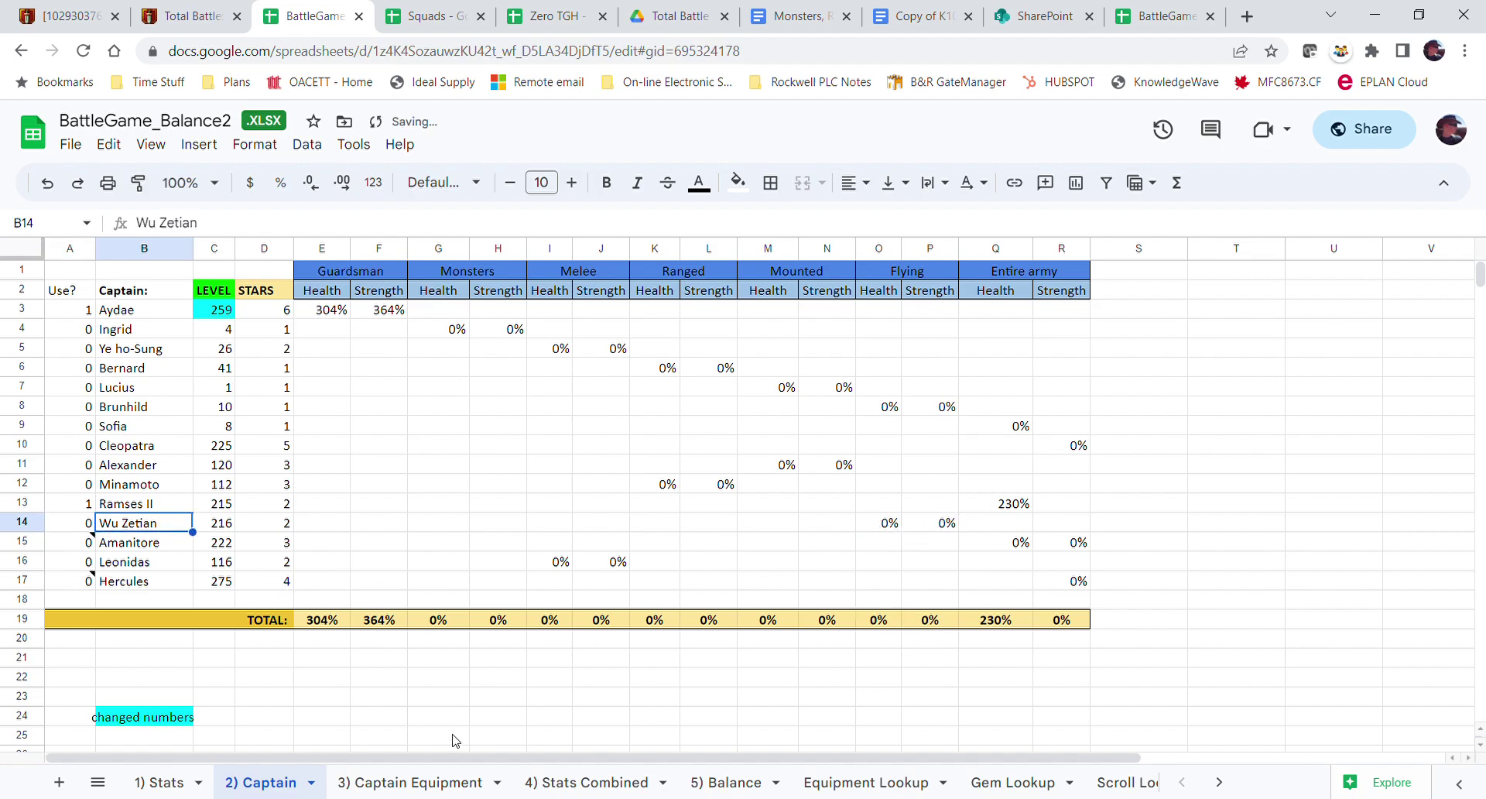
pyautogui.click(715, 786)
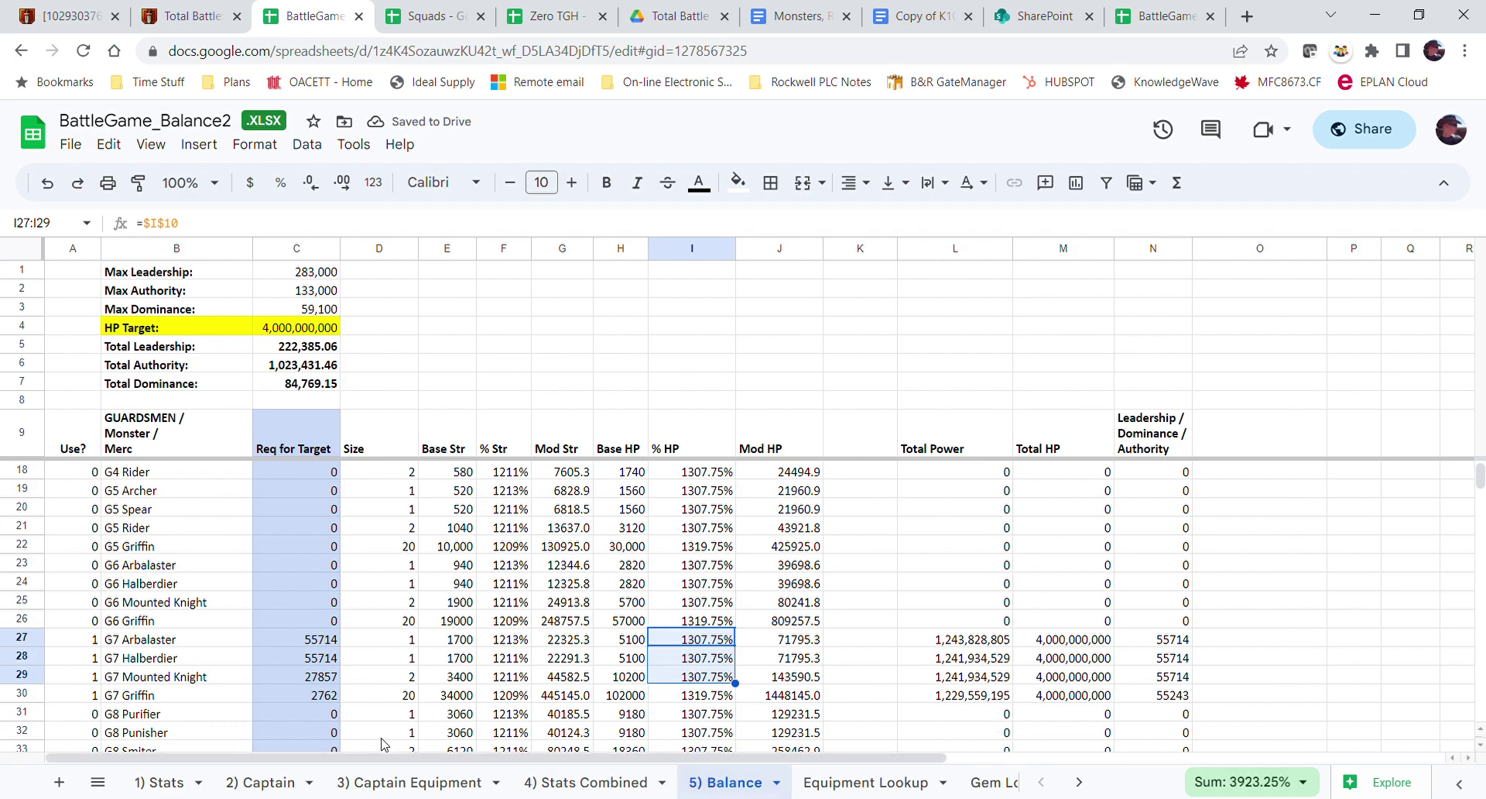
pyautogui.click(298, 696)
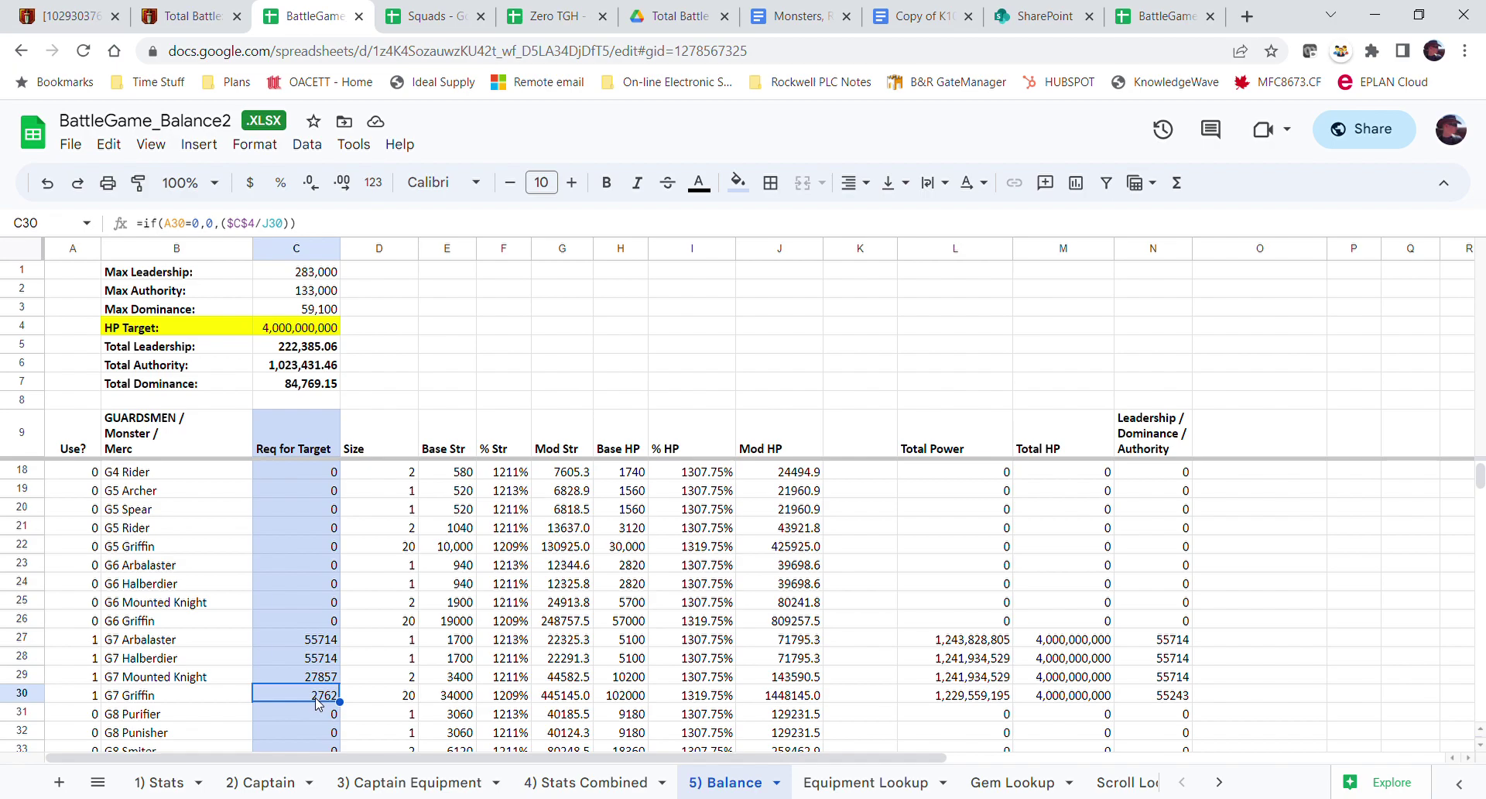
# - Re-enable Wu Zetian by setting A14 to 1 on the 2) Captain sheet, and compare the G7 troops' Total HP on the Balance sheet
pyautogui.click(260, 781)
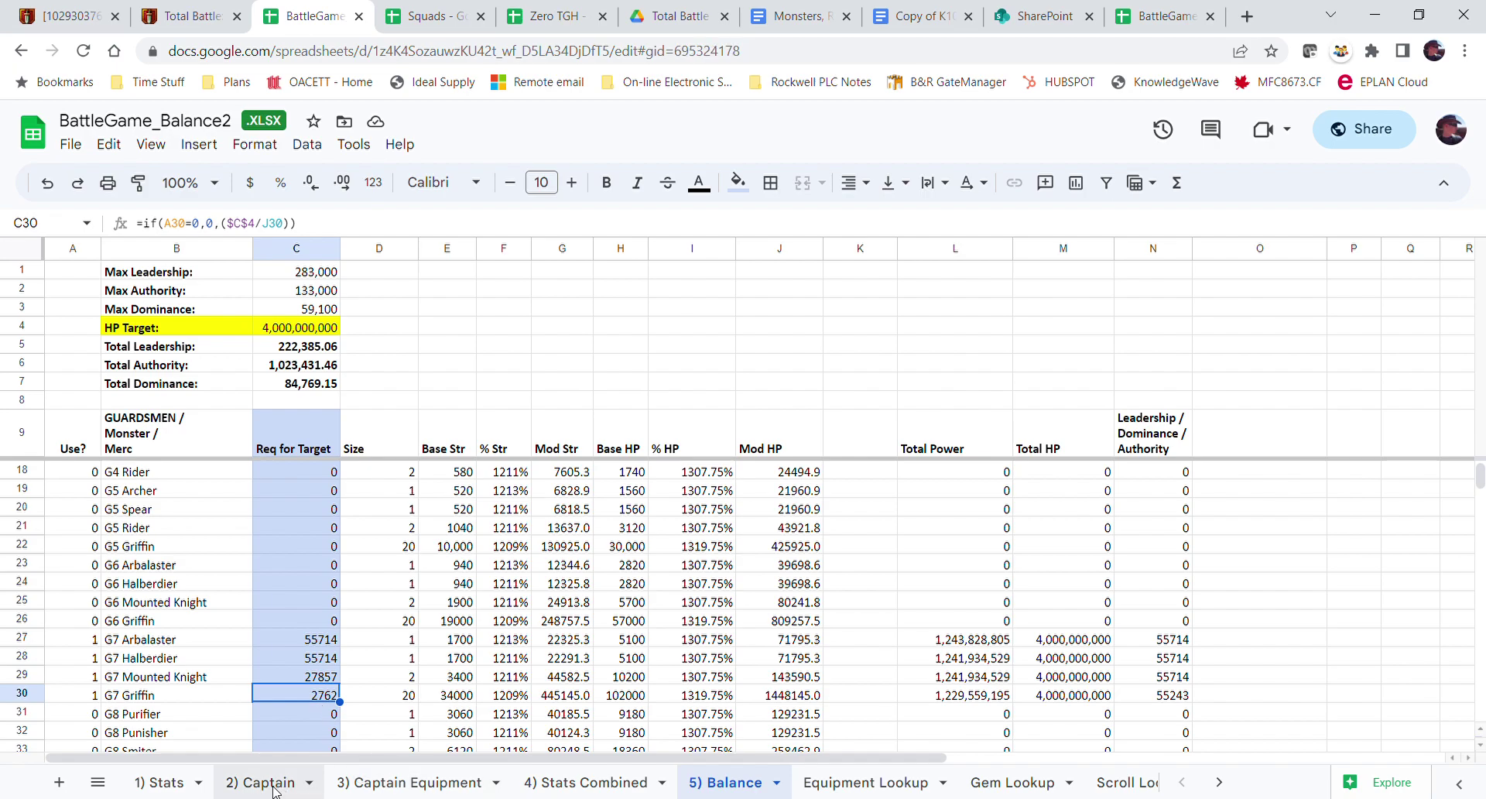
pyautogui.click(85, 527)
pyautogui.write('1')
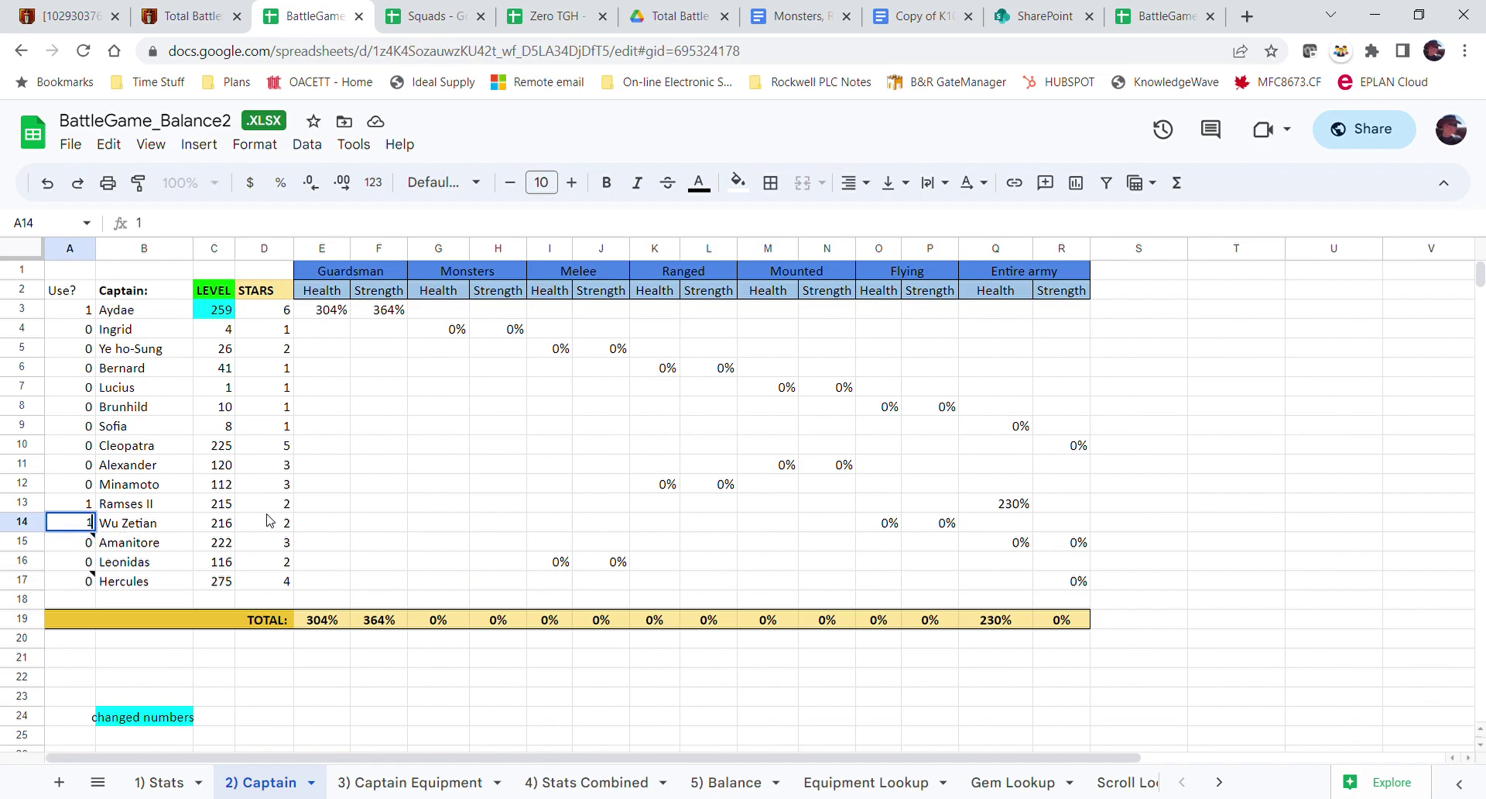
pyautogui.click(458, 522)
pyautogui.click(732, 782)
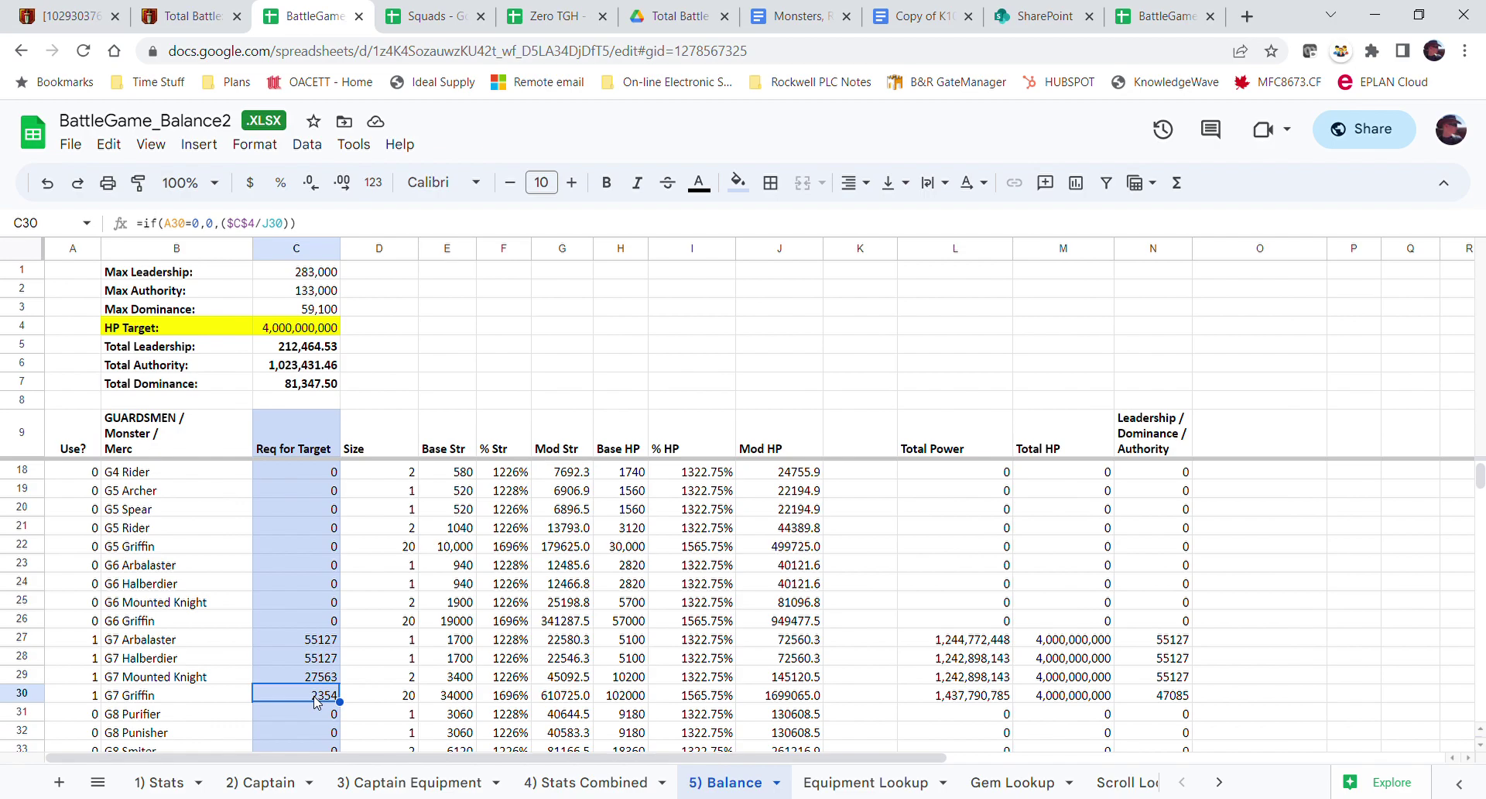
pyautogui.moveTo(1046, 644); pyautogui.dragTo(1068, 694)
pyautogui.click(816, 586)
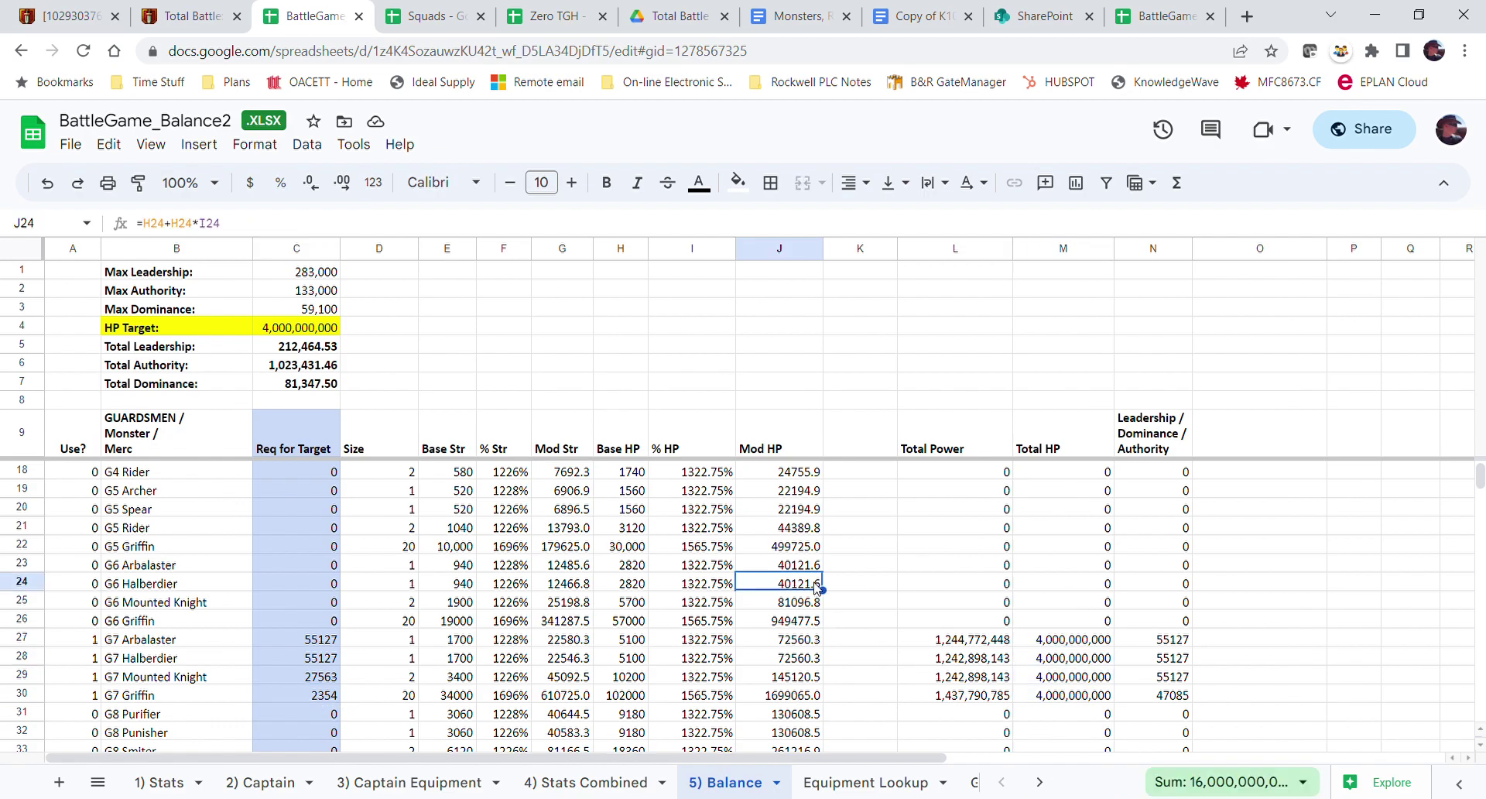
pyautogui.scroll(2, 816, 588)
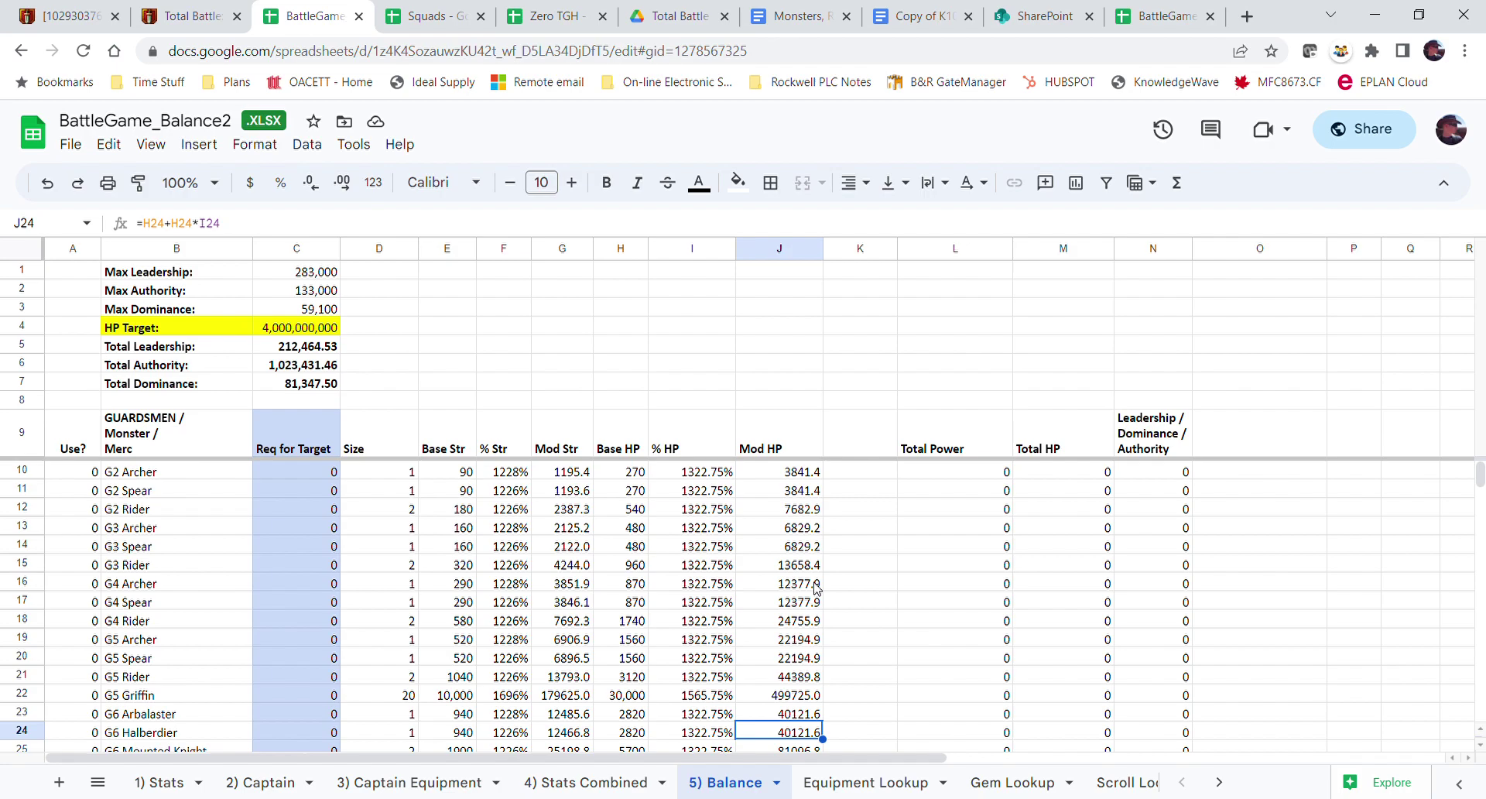
pyautogui.scroll(-2, 586, 603)
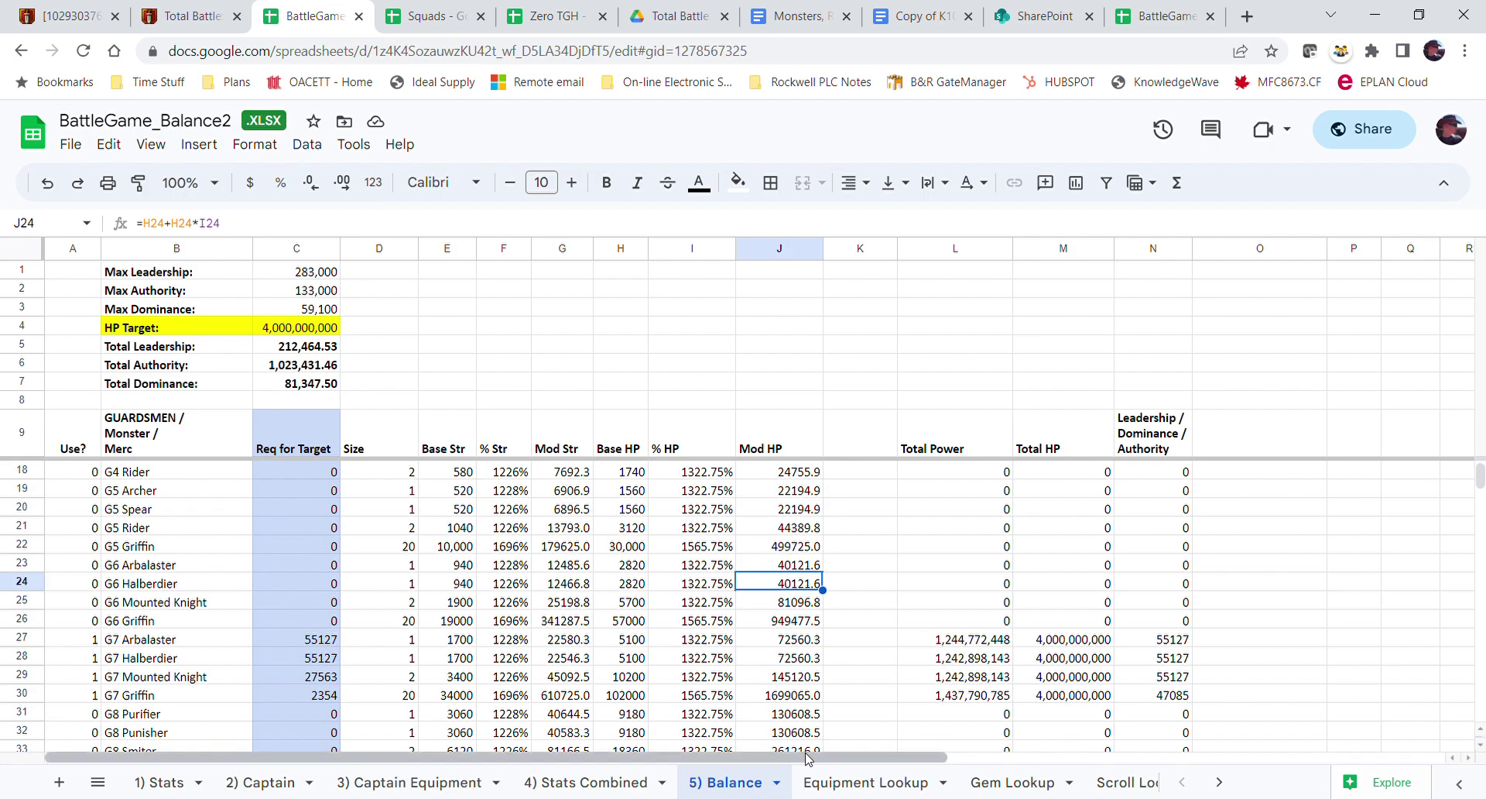
# - Look through the Equipment Lookup, Gem Lookup, Scroll Lookup and Equipment List sheets, including the Elven Youth scroll tiers in G43:H50
pyautogui.click(870, 782)
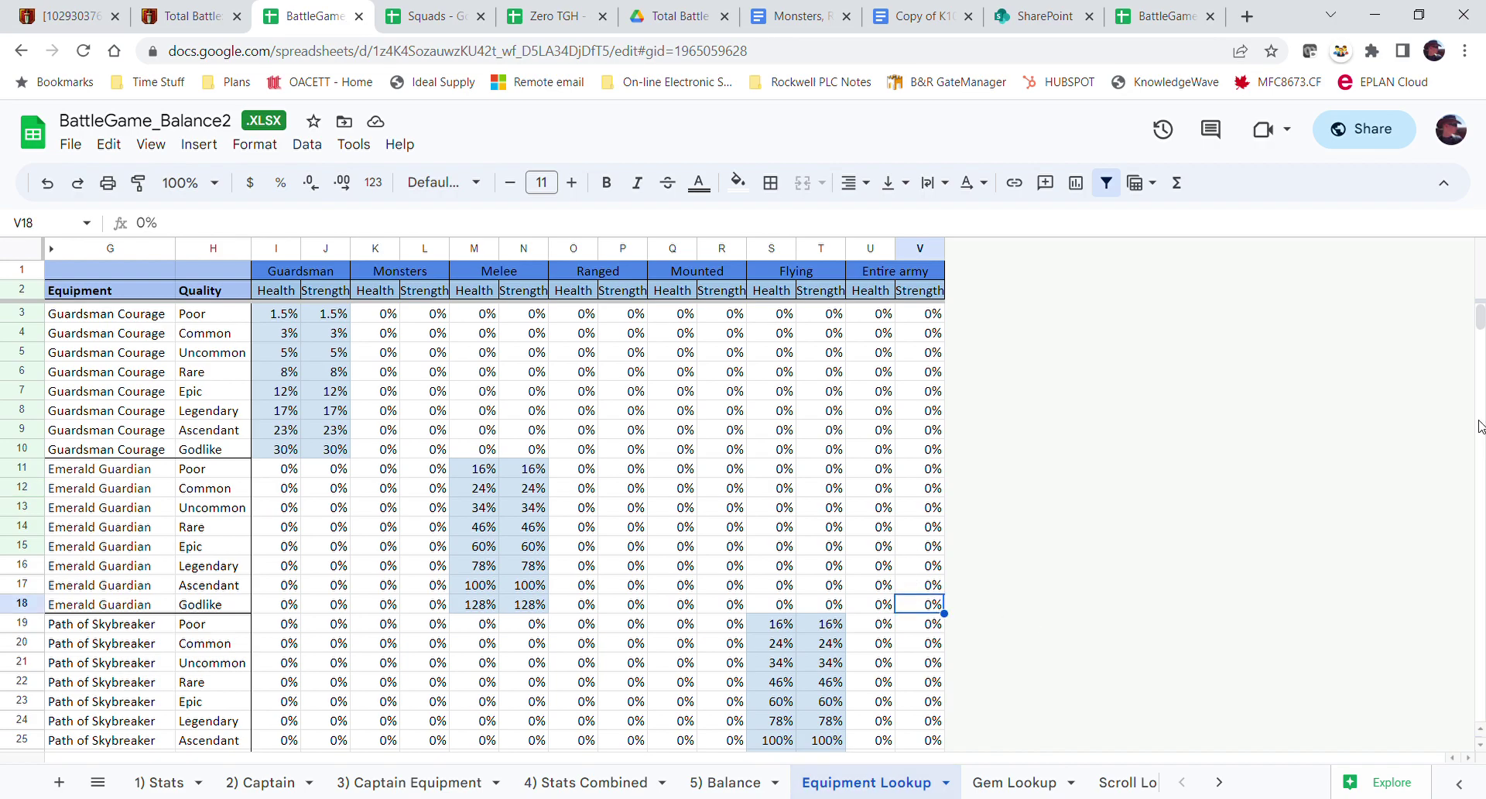
pyautogui.click(1041, 783)
pyautogui.click(1114, 783)
pyautogui.scroll(-2, 670, 572)
pyautogui.scroll(-5, 670, 572)
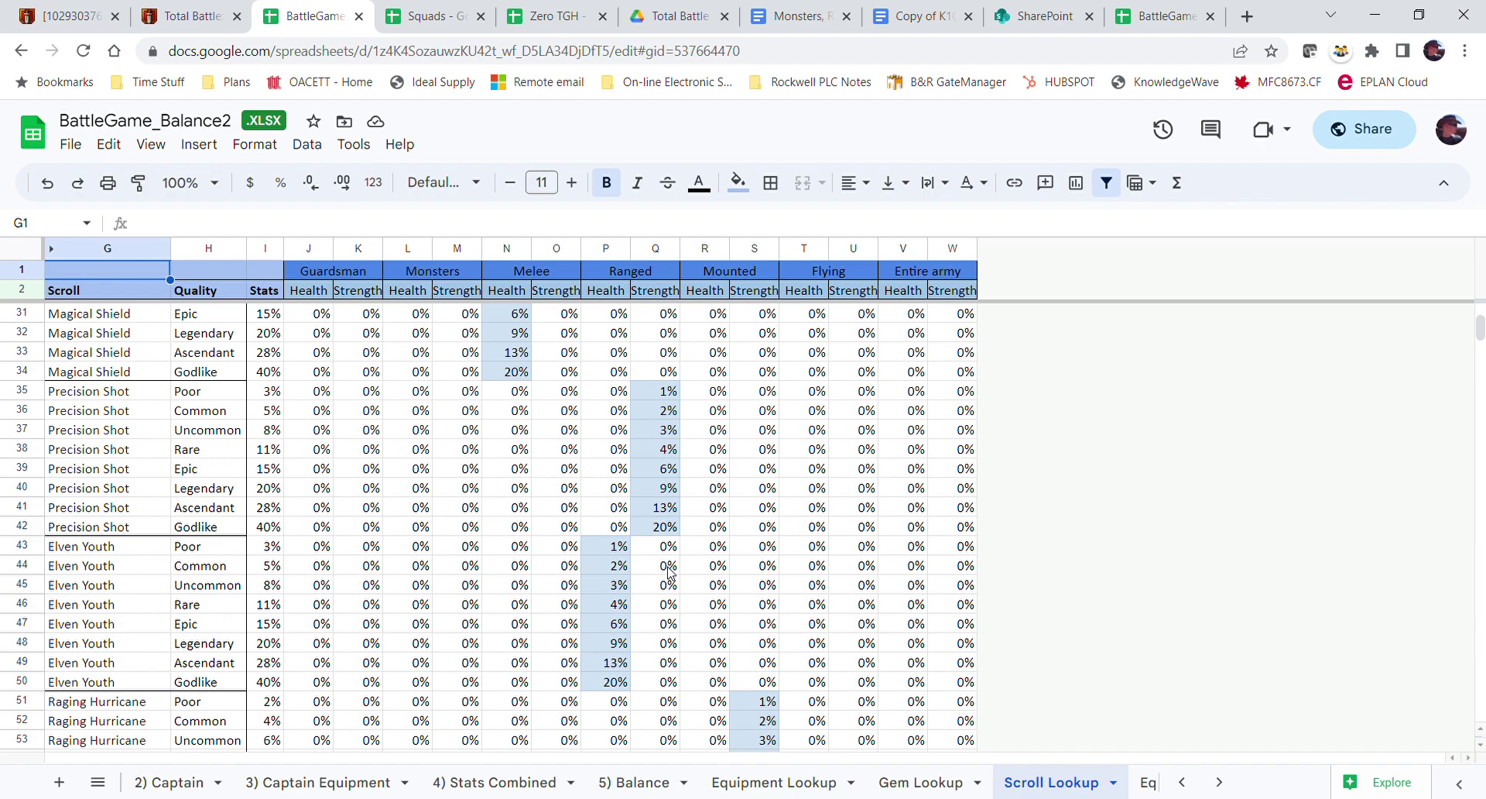
pyautogui.moveTo(107, 551); pyautogui.dragTo(223, 682)
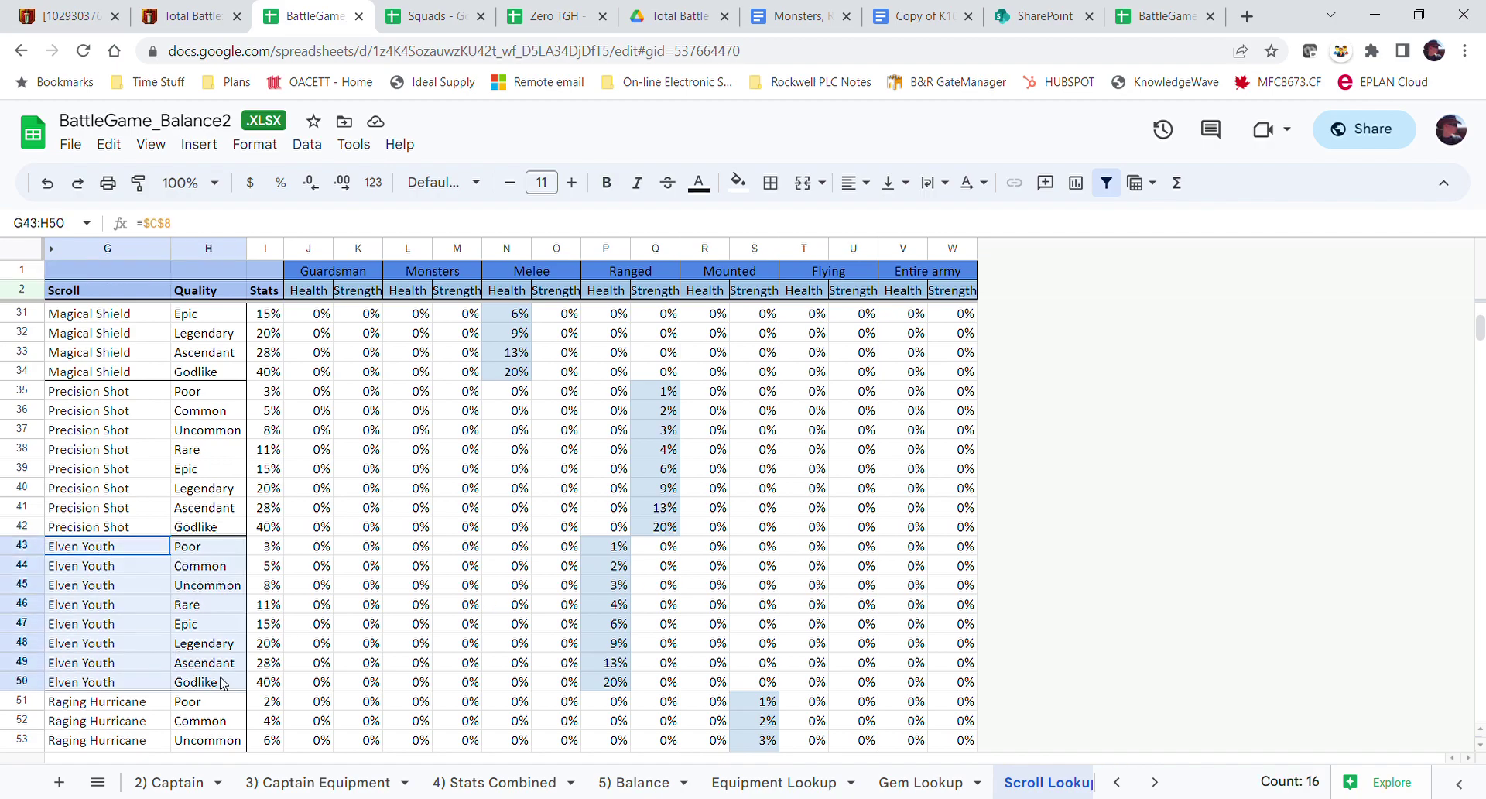
pyautogui.scroll(6, 699, 664)
pyautogui.scroll(1, 698, 663)
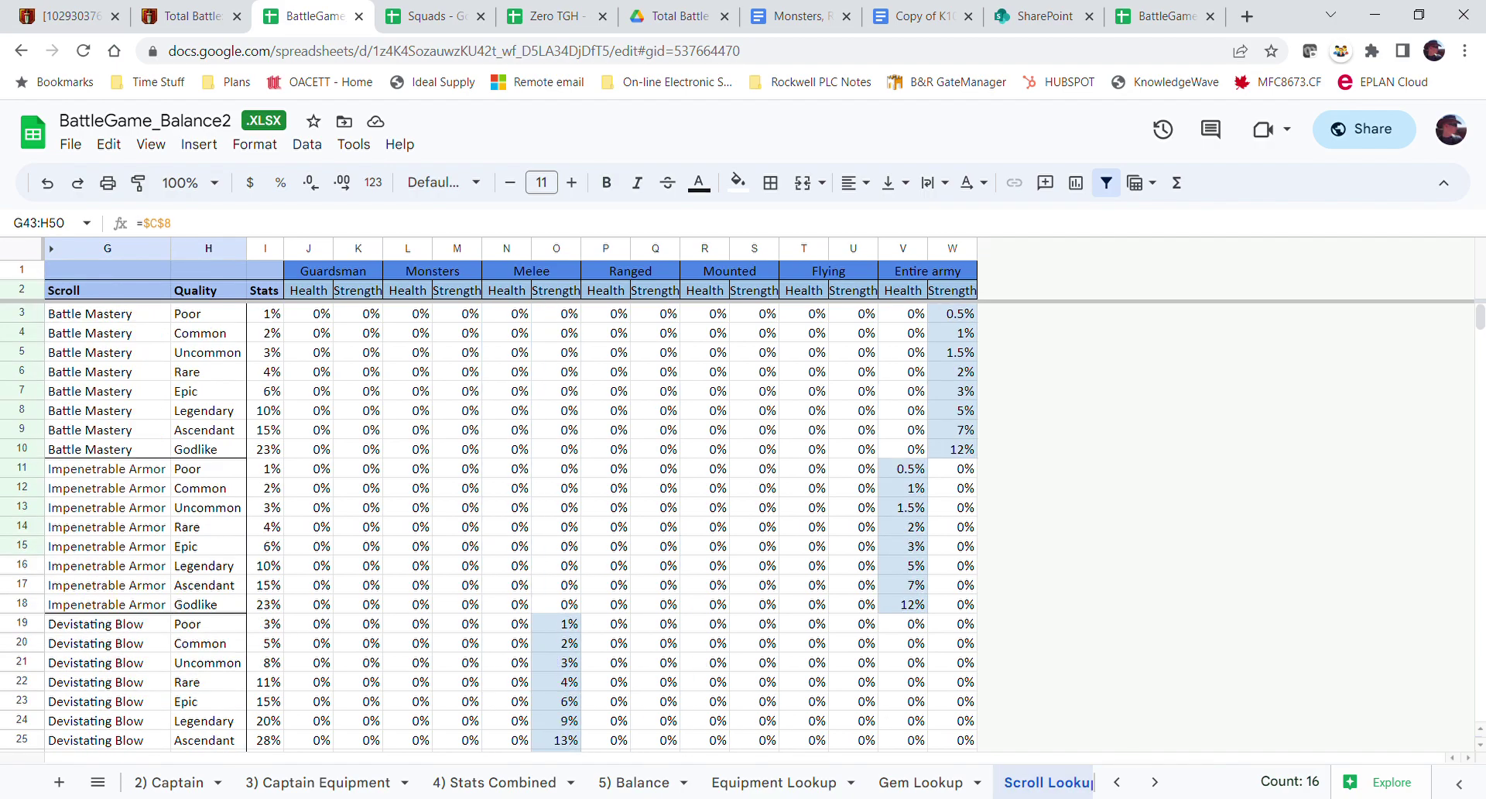
pyautogui.click(1153, 781)
pyautogui.click(1014, 783)
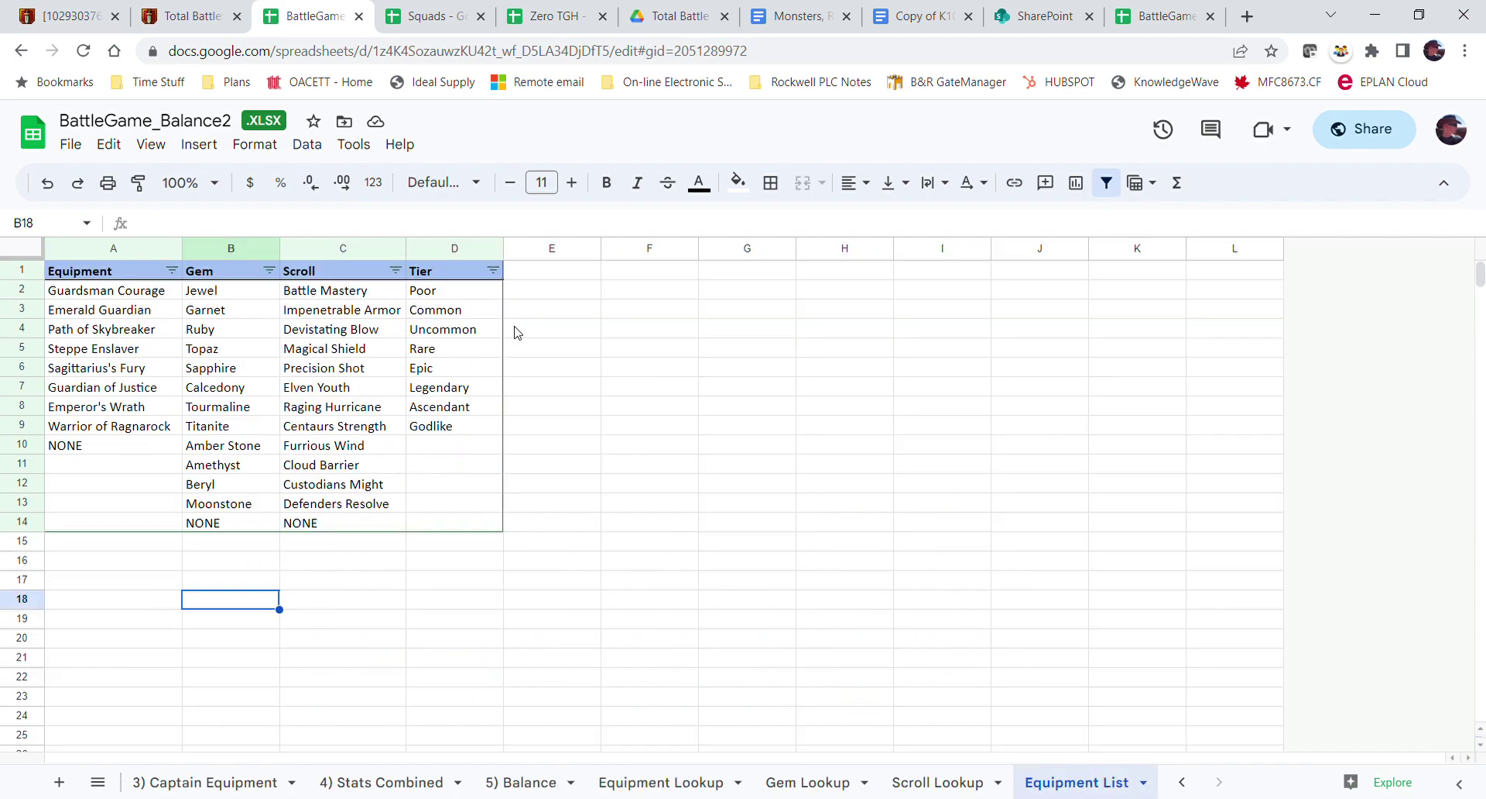
# - On the 3) Captain Equipment sheet, review the scroll choices for Bernard's Slot 1 in G7 and keep NONE
pyautogui.click(246, 781)
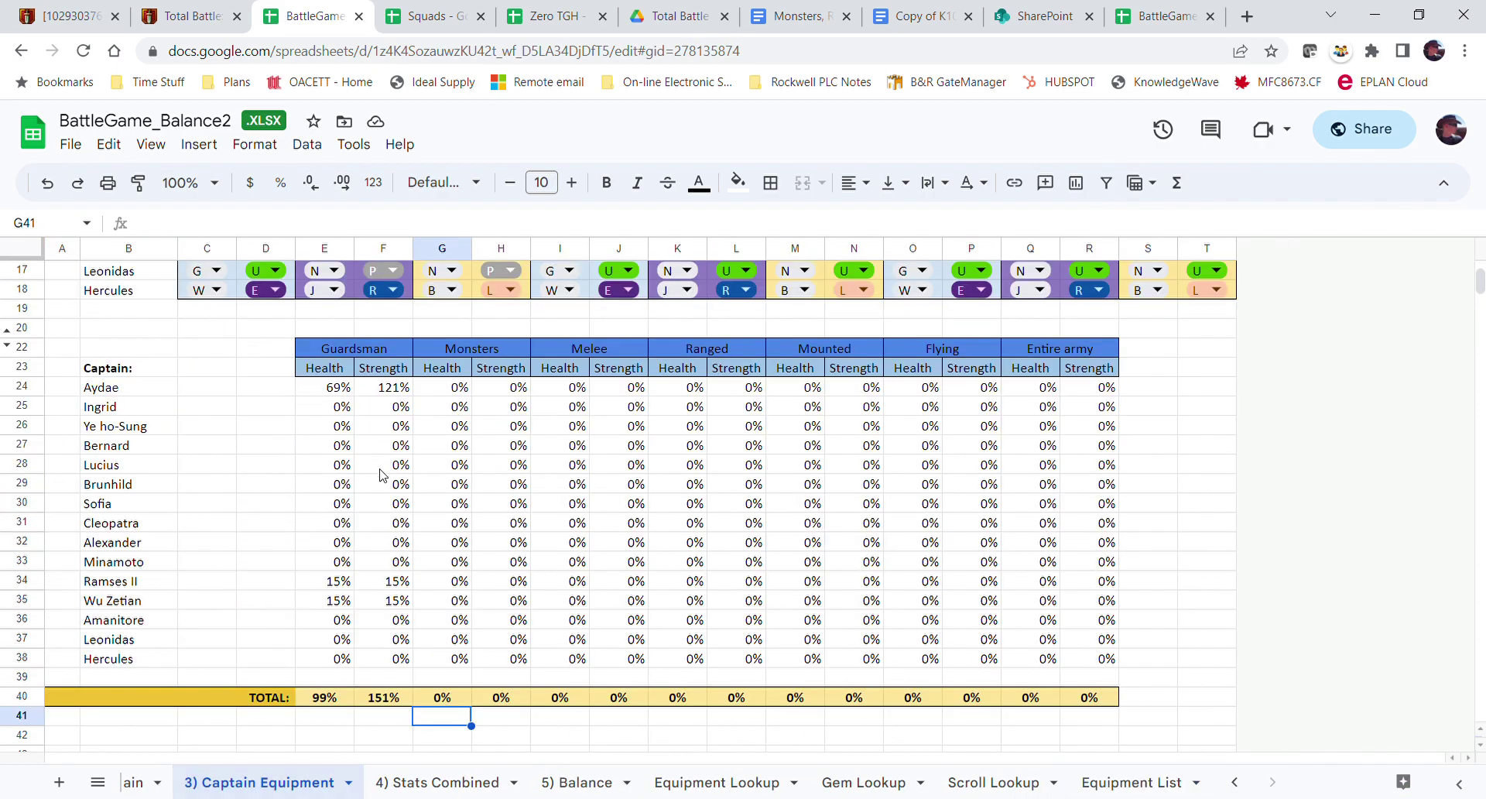
pyautogui.scroll(5, 480, 422)
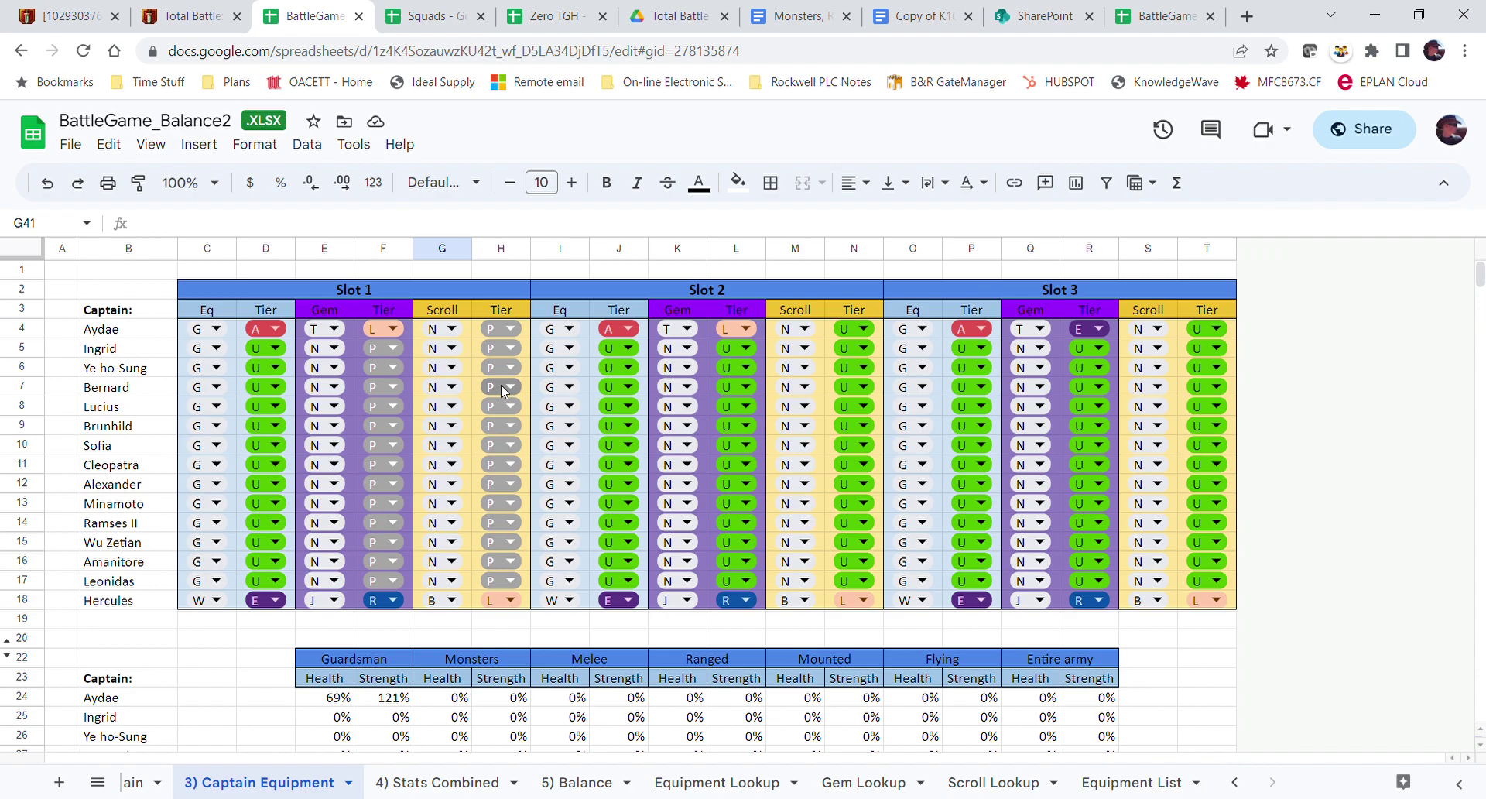
pyautogui.click(447, 386)
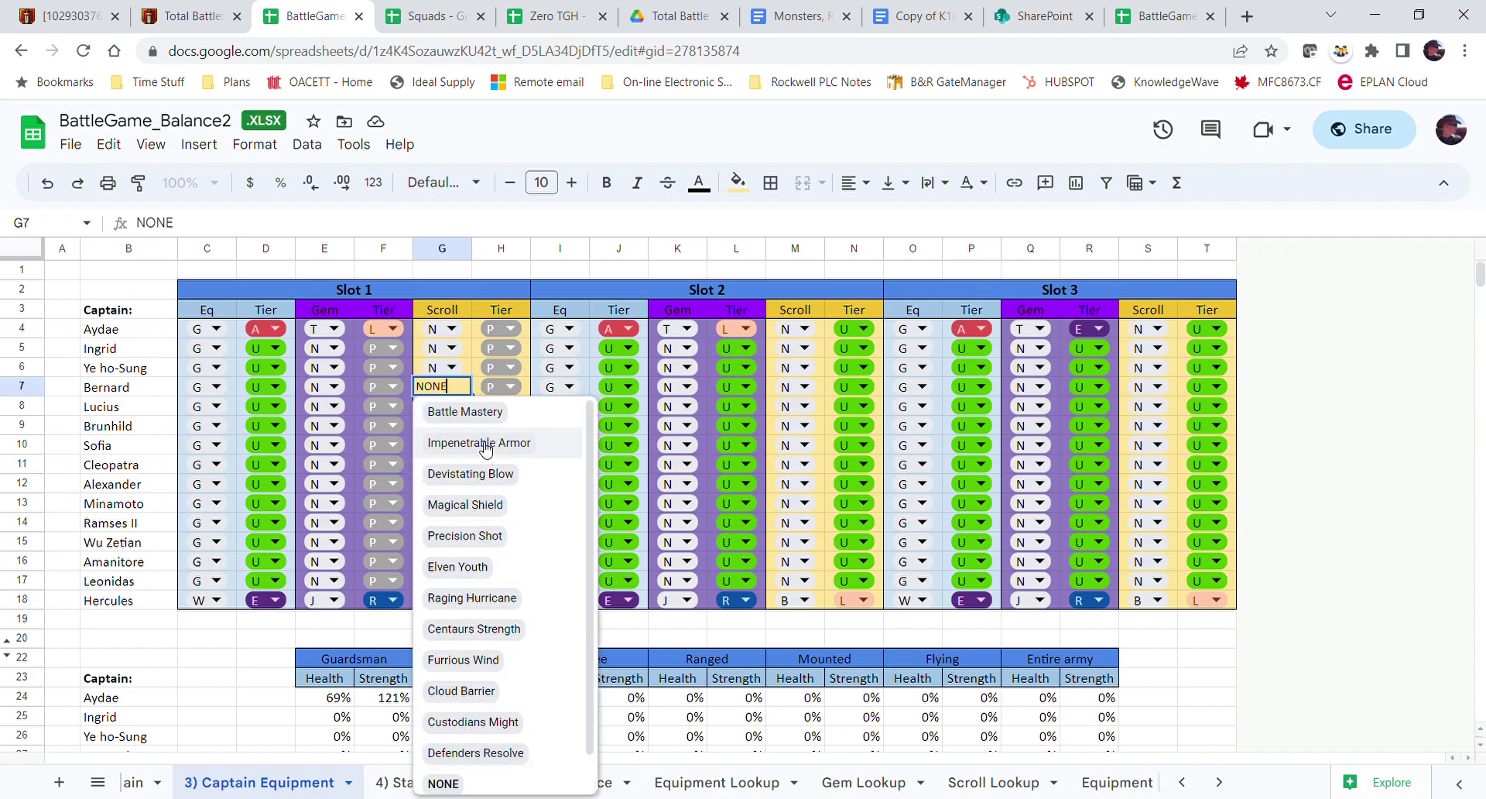
pyautogui.scroll(-1, 473, 782)
pyautogui.click(467, 782)
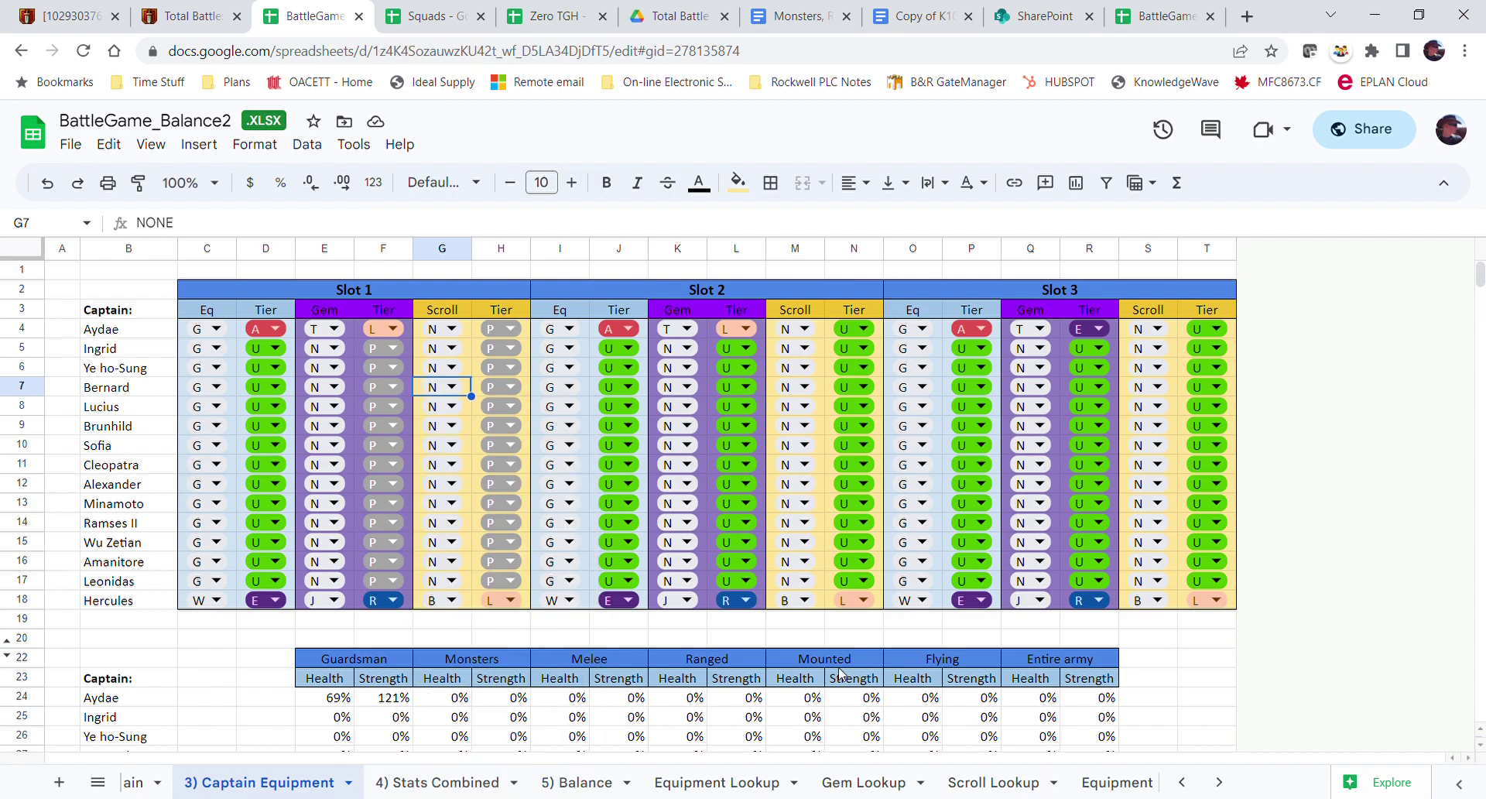
pyautogui.click(1204, 666)
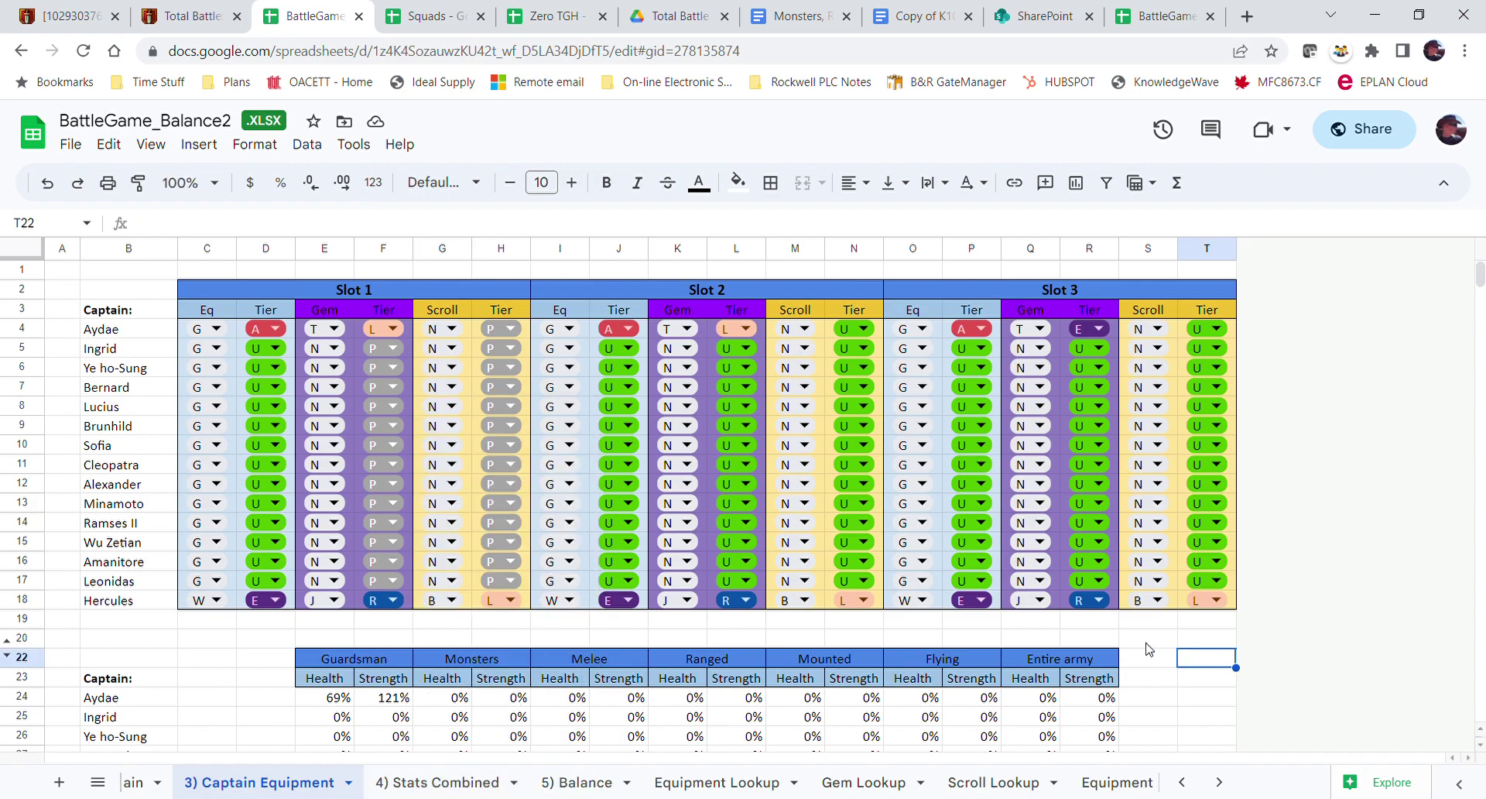
# - Examine the Guardsman Health and Strength equipment bonuses of Ramses II and Wu Zetian in E34:F35 against their slot settings
pyautogui.scroll(-5, 1148, 648)
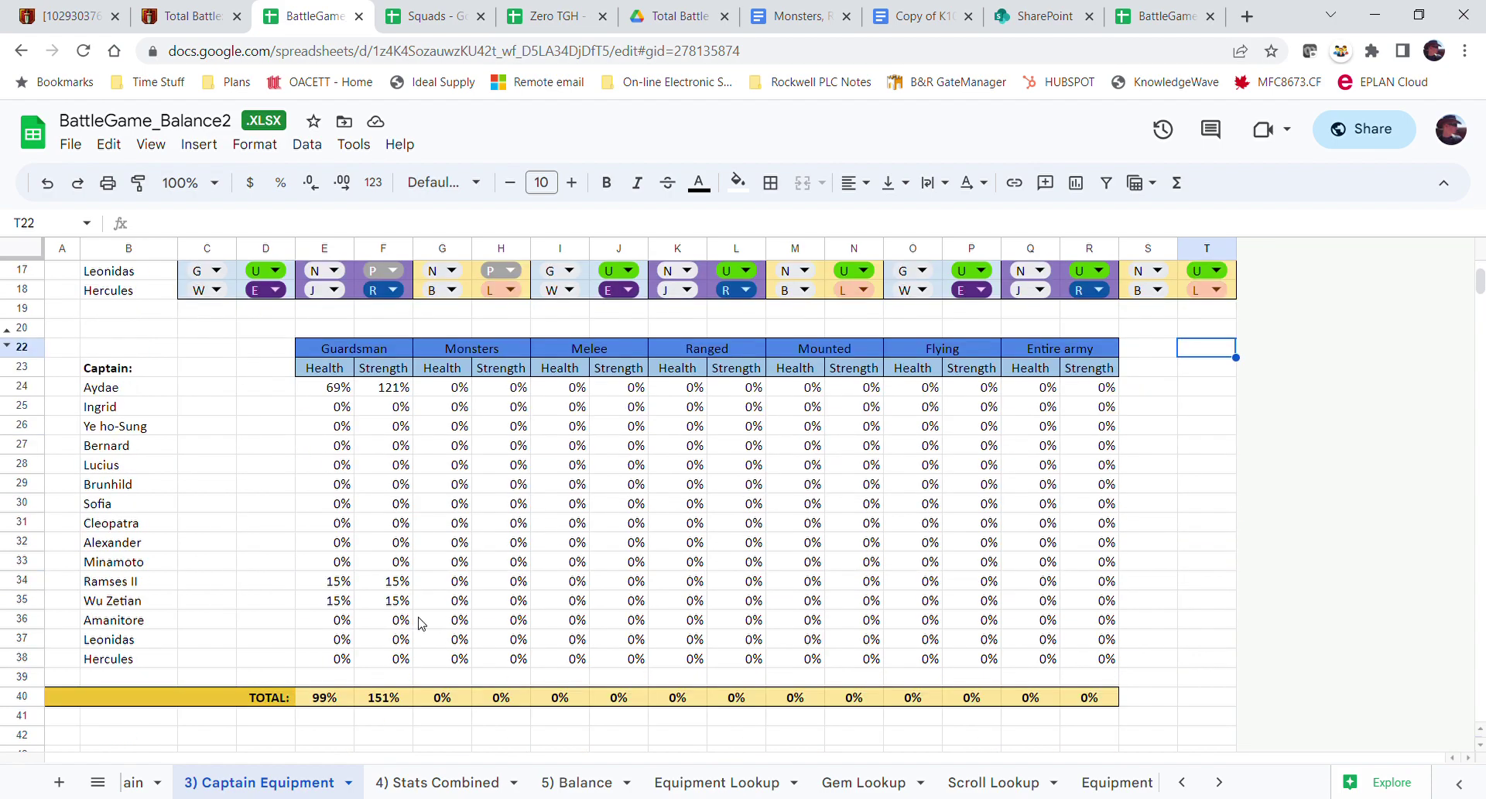
pyautogui.moveTo(339, 588); pyautogui.dragTo(394, 604)
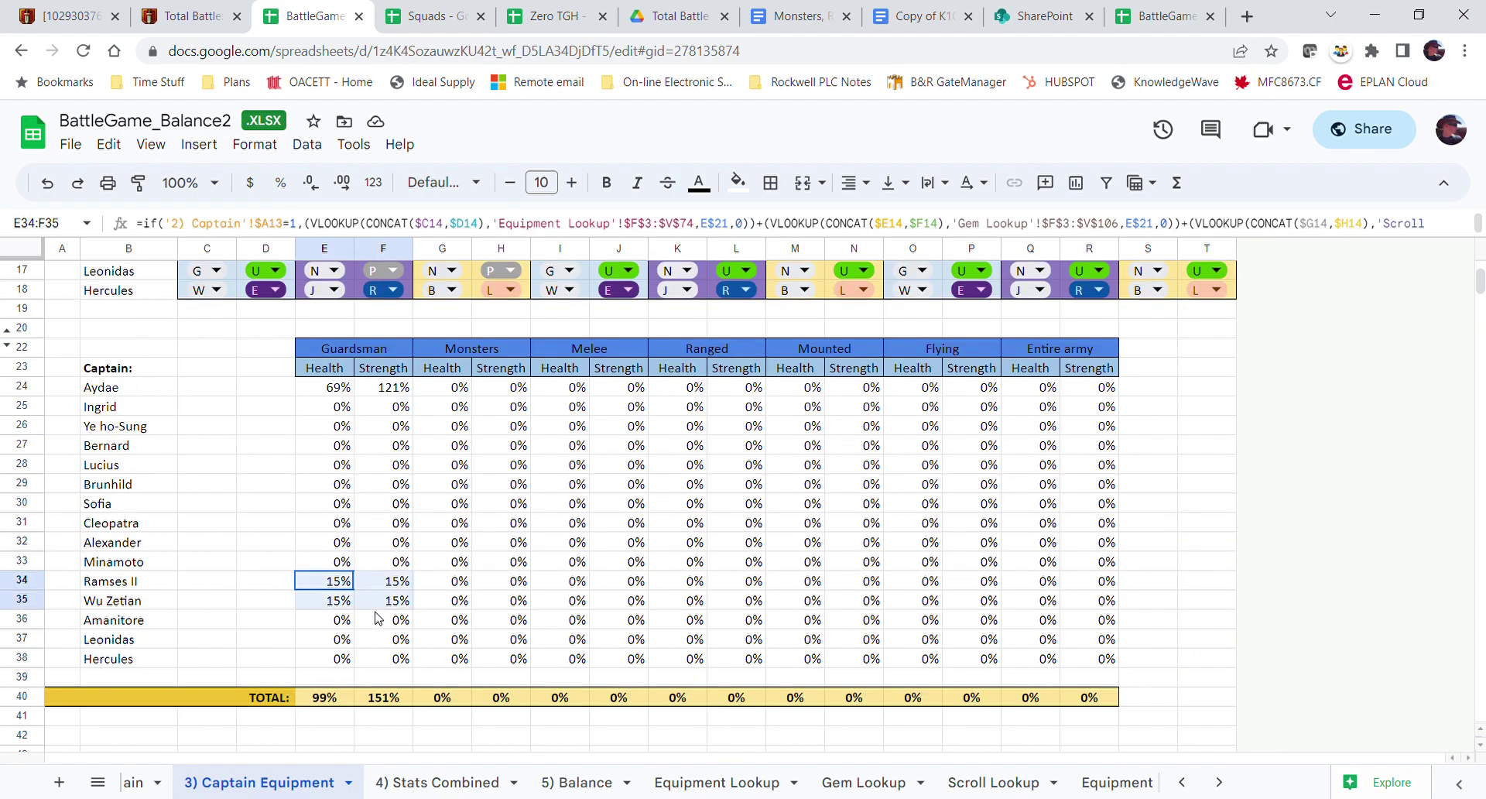
pyautogui.scroll(5, 386, 612)
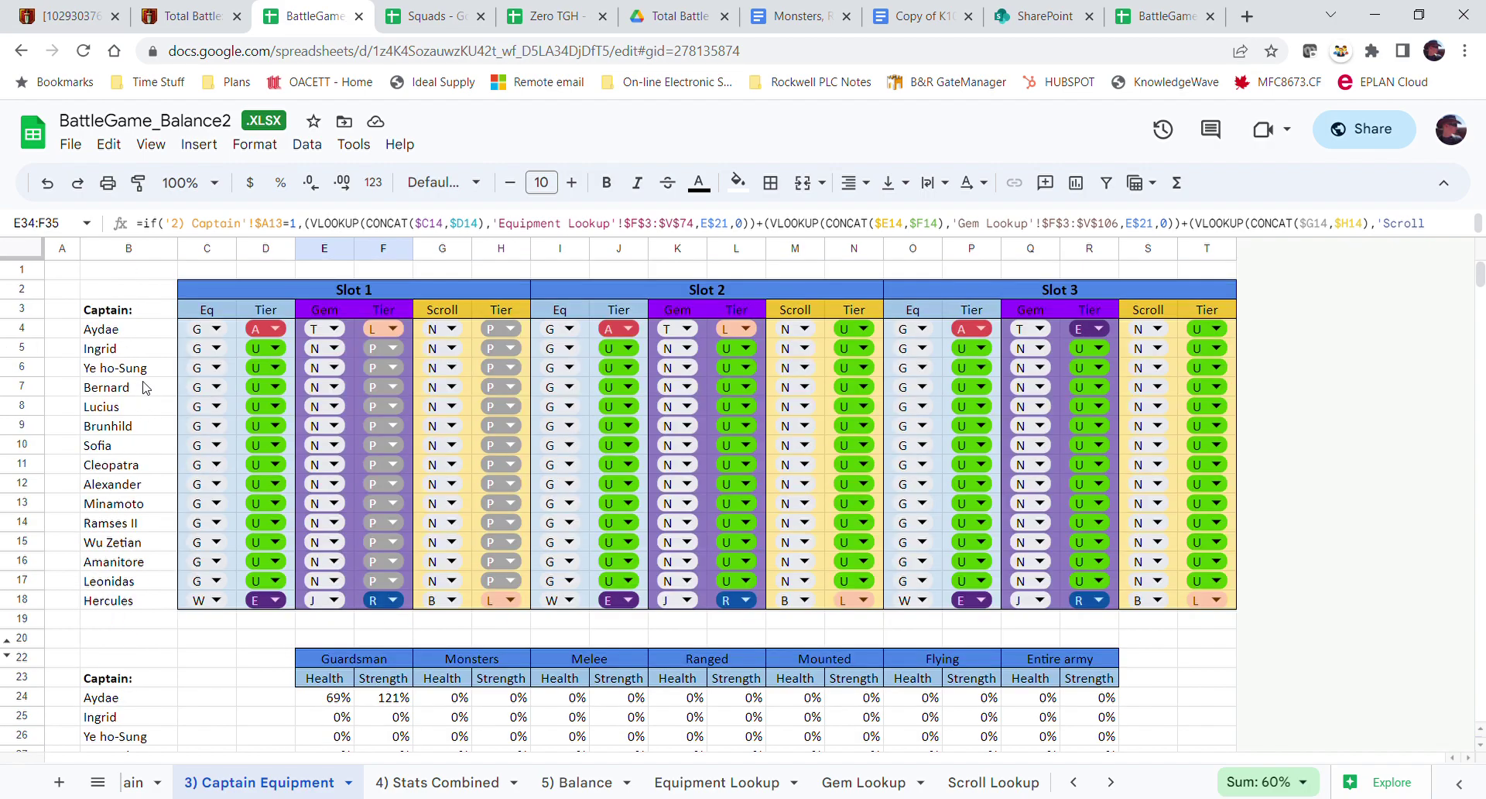
pyautogui.scroll(-3, 345, 645)
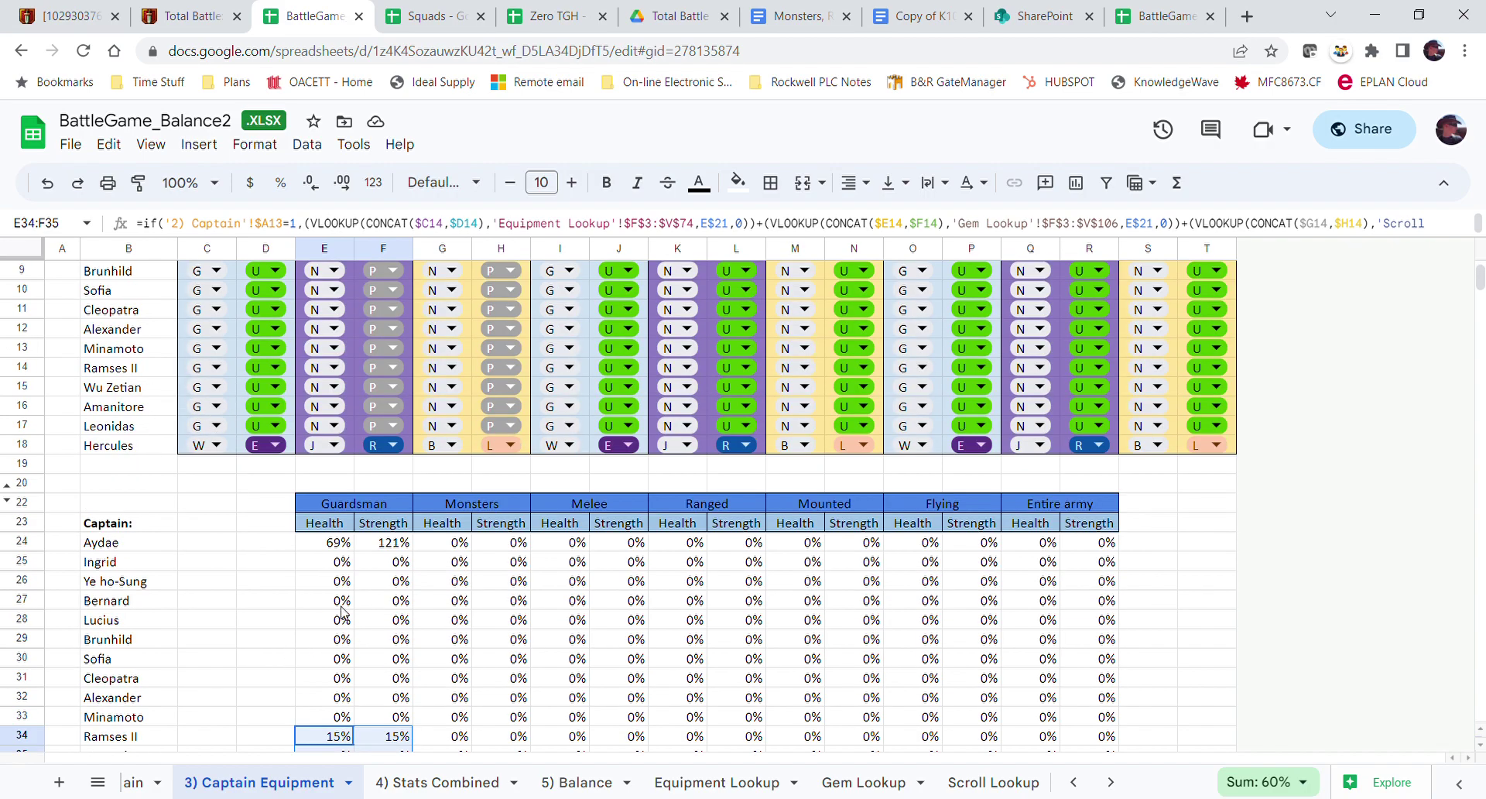
pyautogui.scroll(-3, 345, 613)
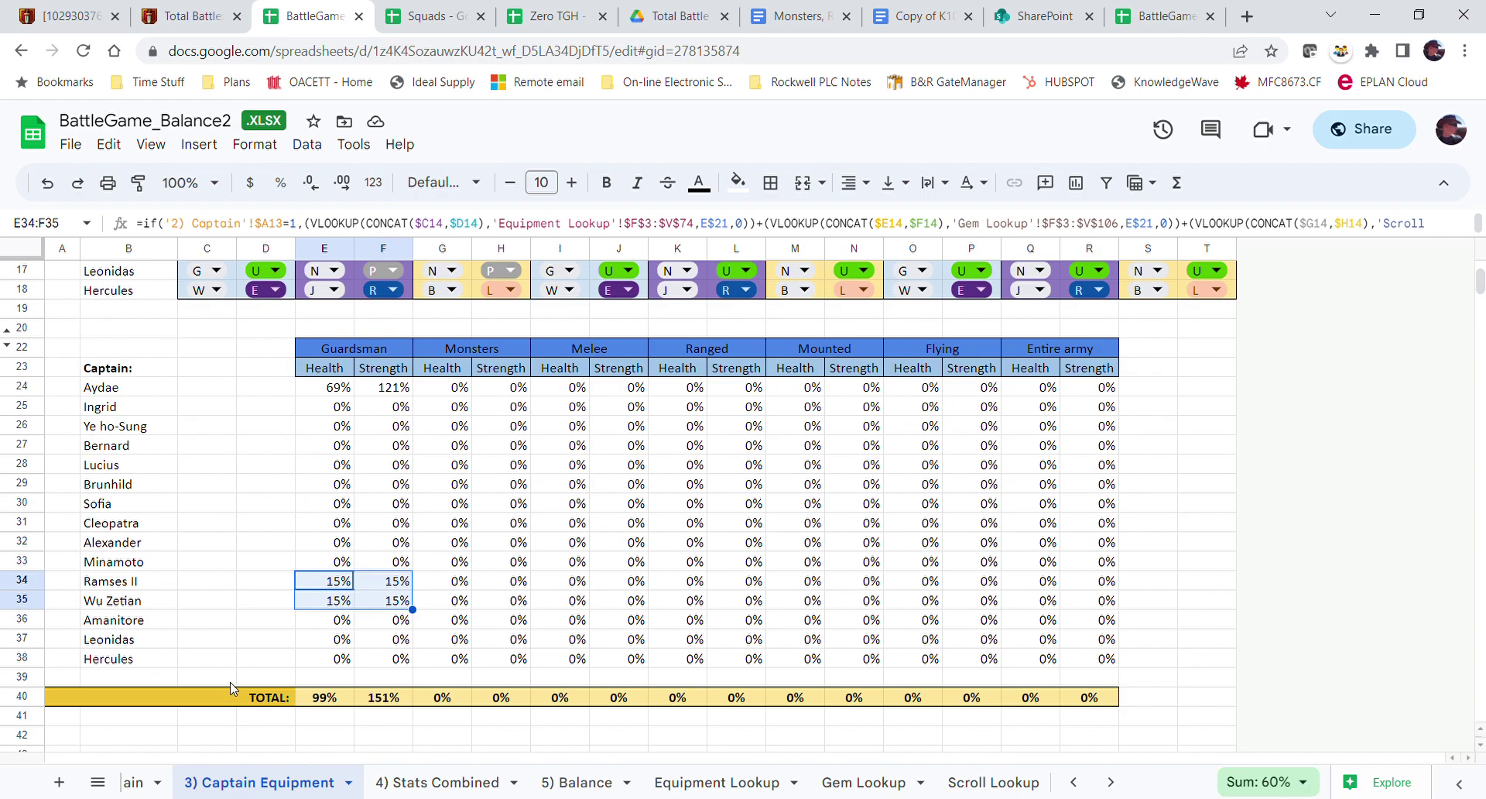
# - Review the equipment choices for Hercules' Slot 1 in C18, keep Warrior of Ragnarock, and check the captains' bonus table
pyautogui.scroll(5, 336, 530)
pyautogui.click(226, 524)
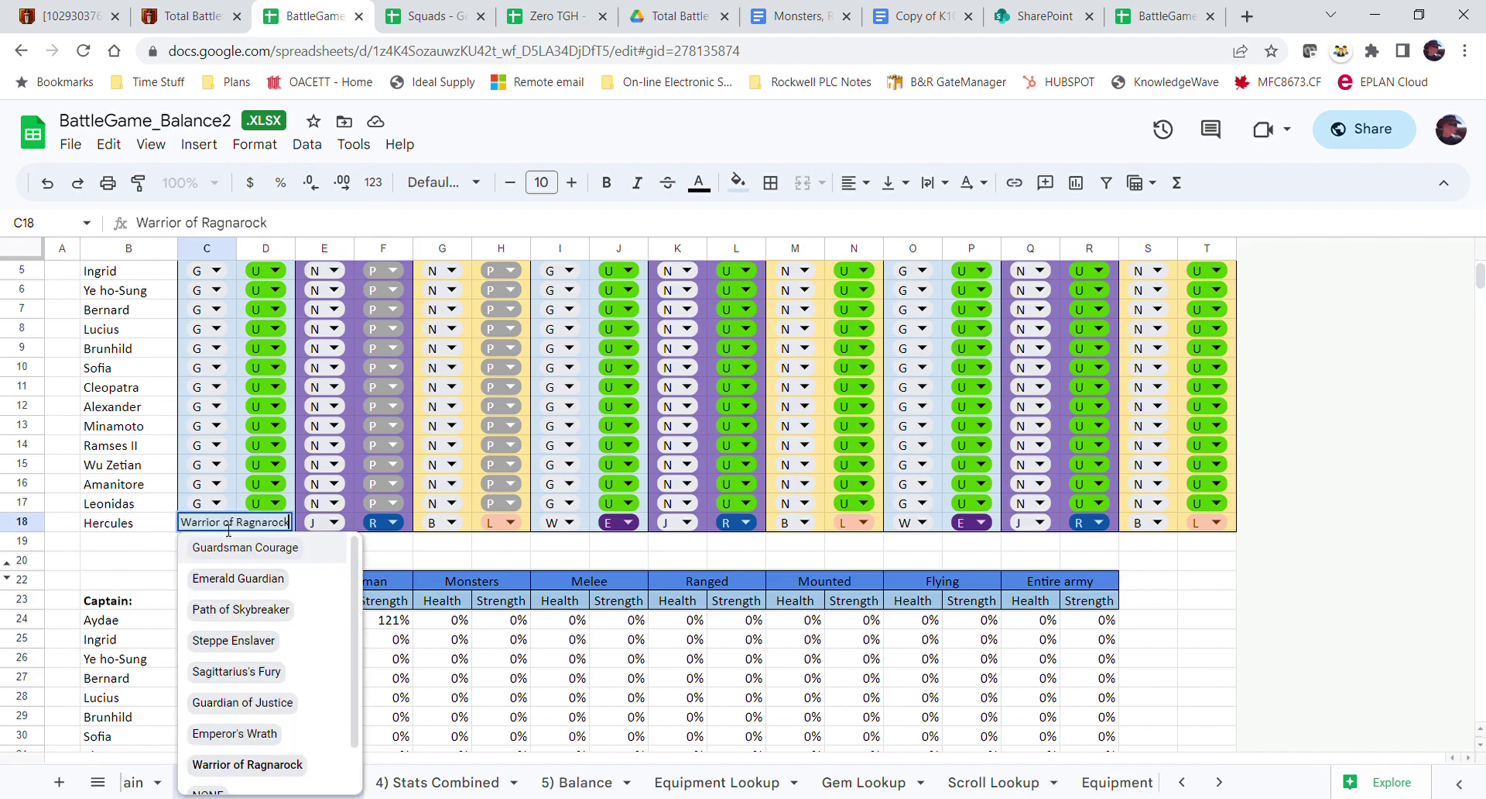
pyautogui.click(232, 764)
pyautogui.click(222, 567)
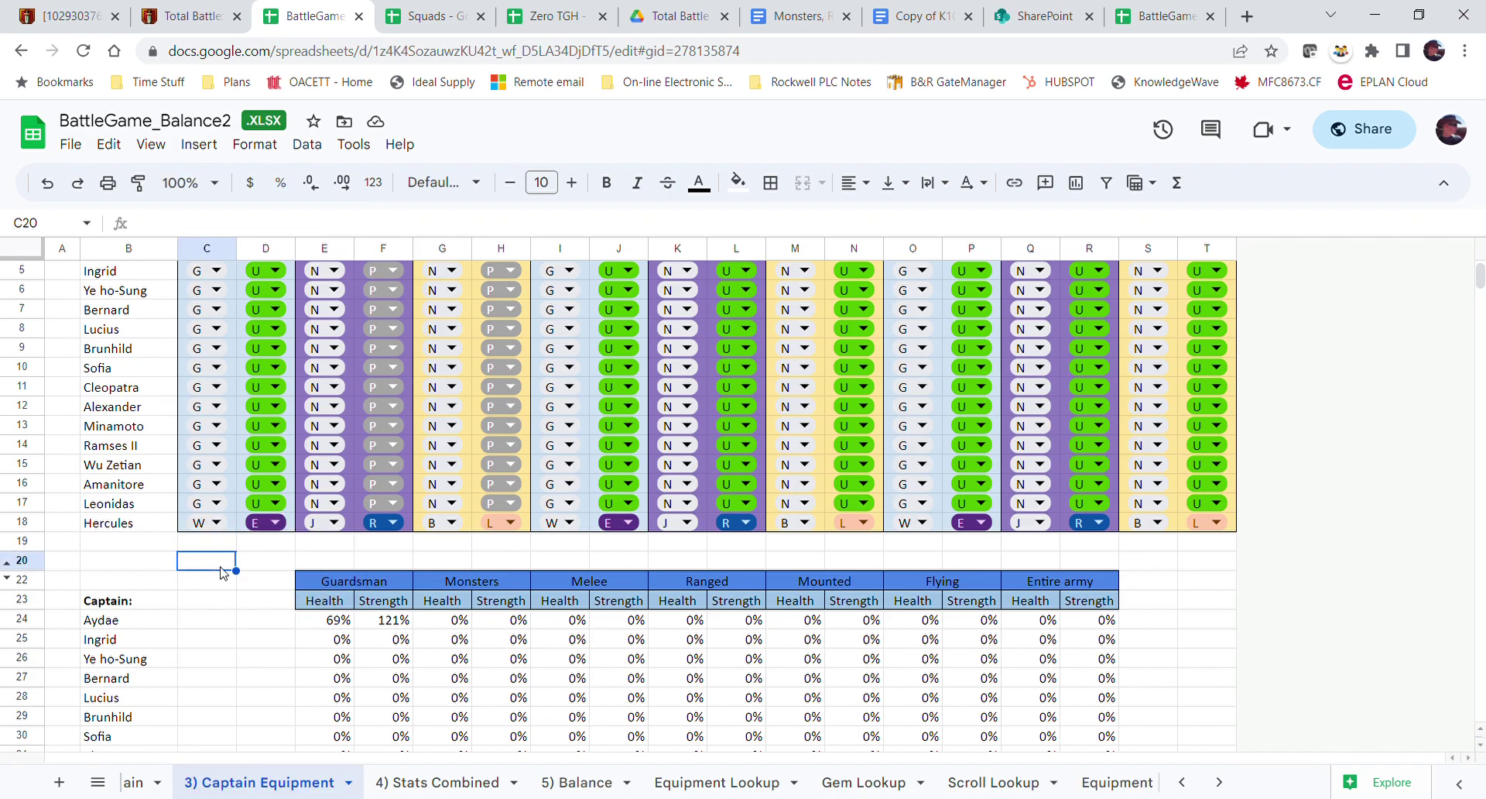
pyautogui.scroll(-3, 309, 638)
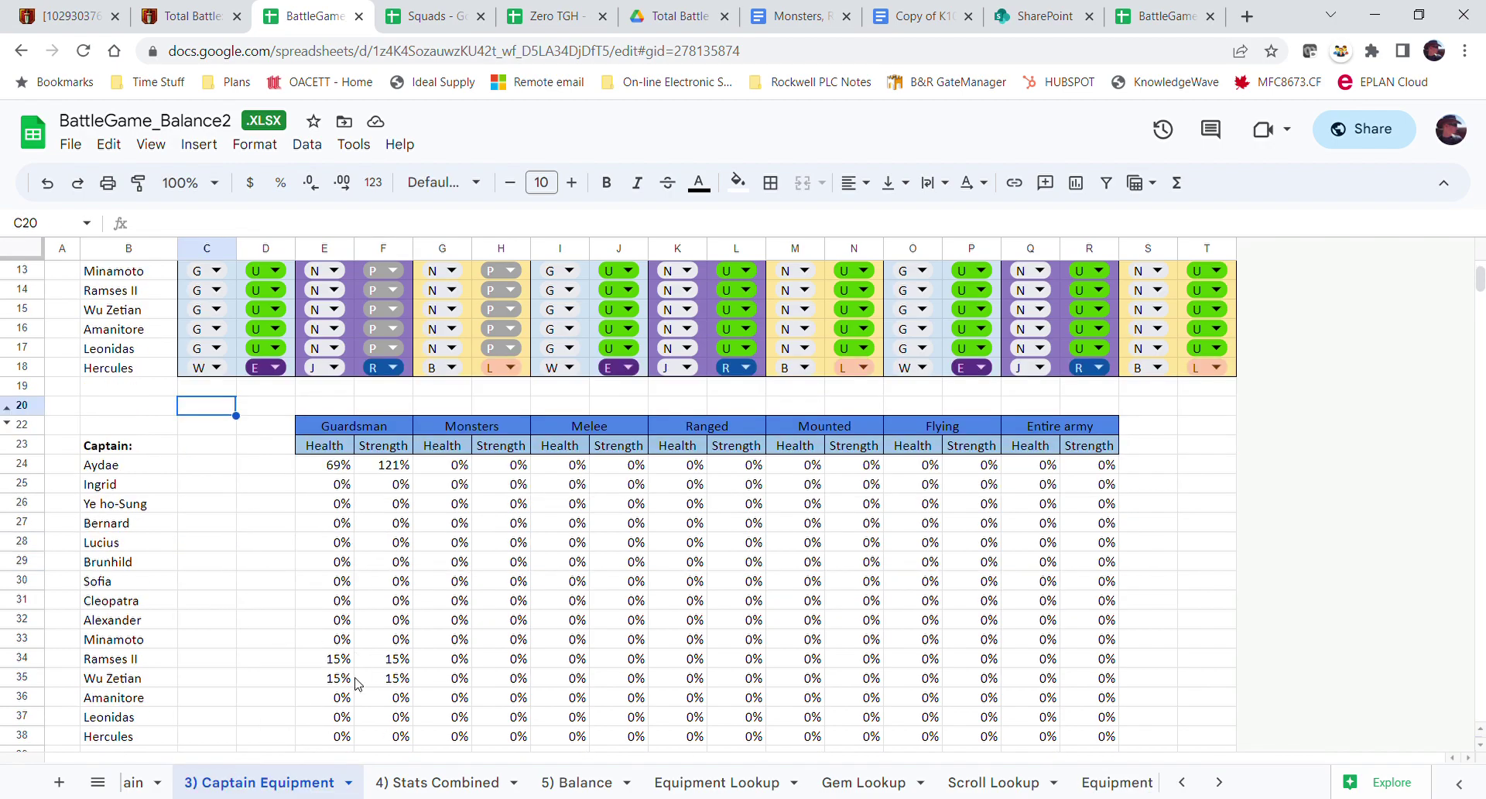
pyautogui.scroll(-2, 359, 536)
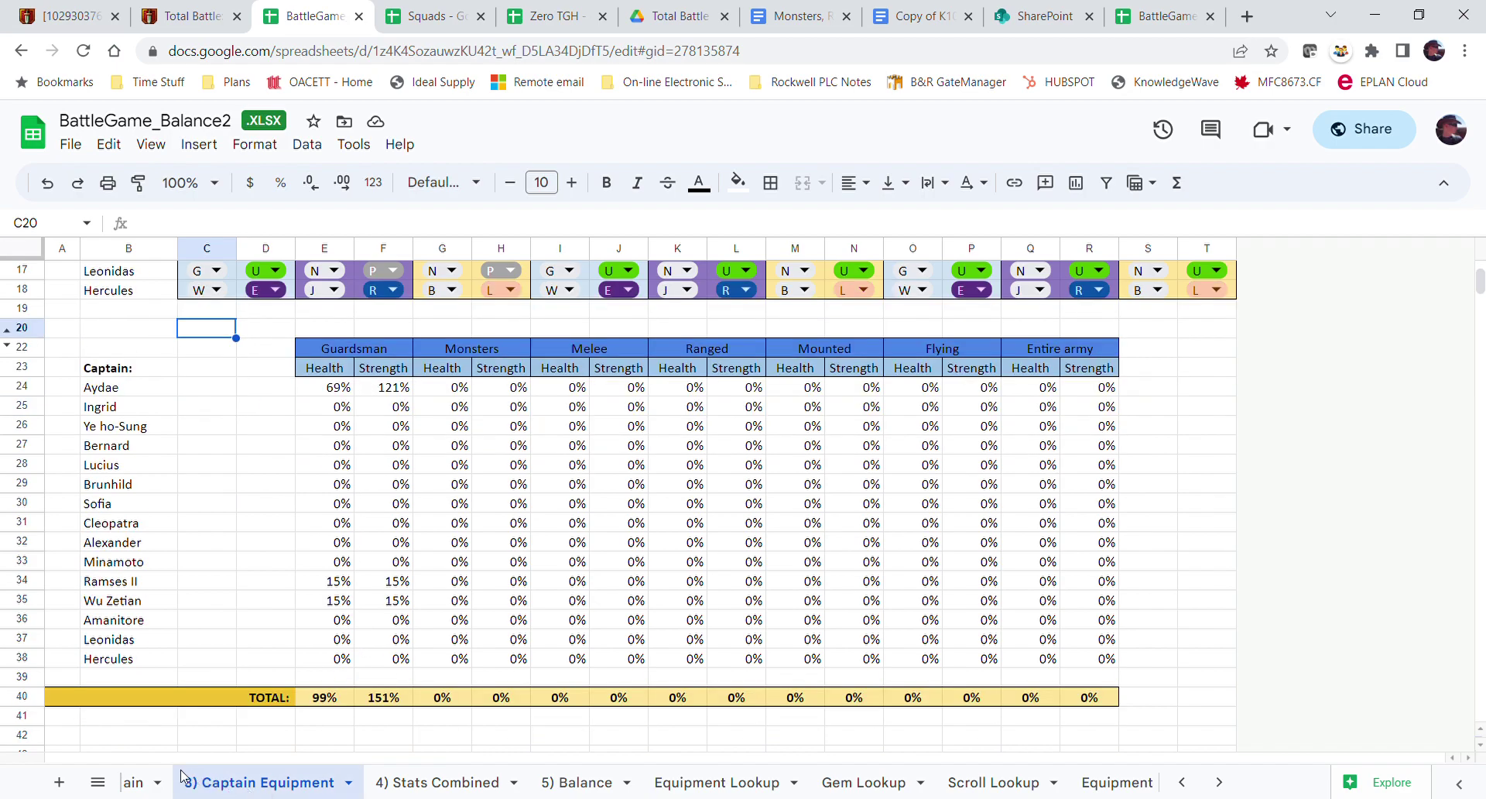
# - Enable Hercules by setting A17 to 1 on the 2) Captain sheet, and check his Entire army Strength bonus in R38 of 3) Captain Equipment
pyautogui.click(1182, 781)
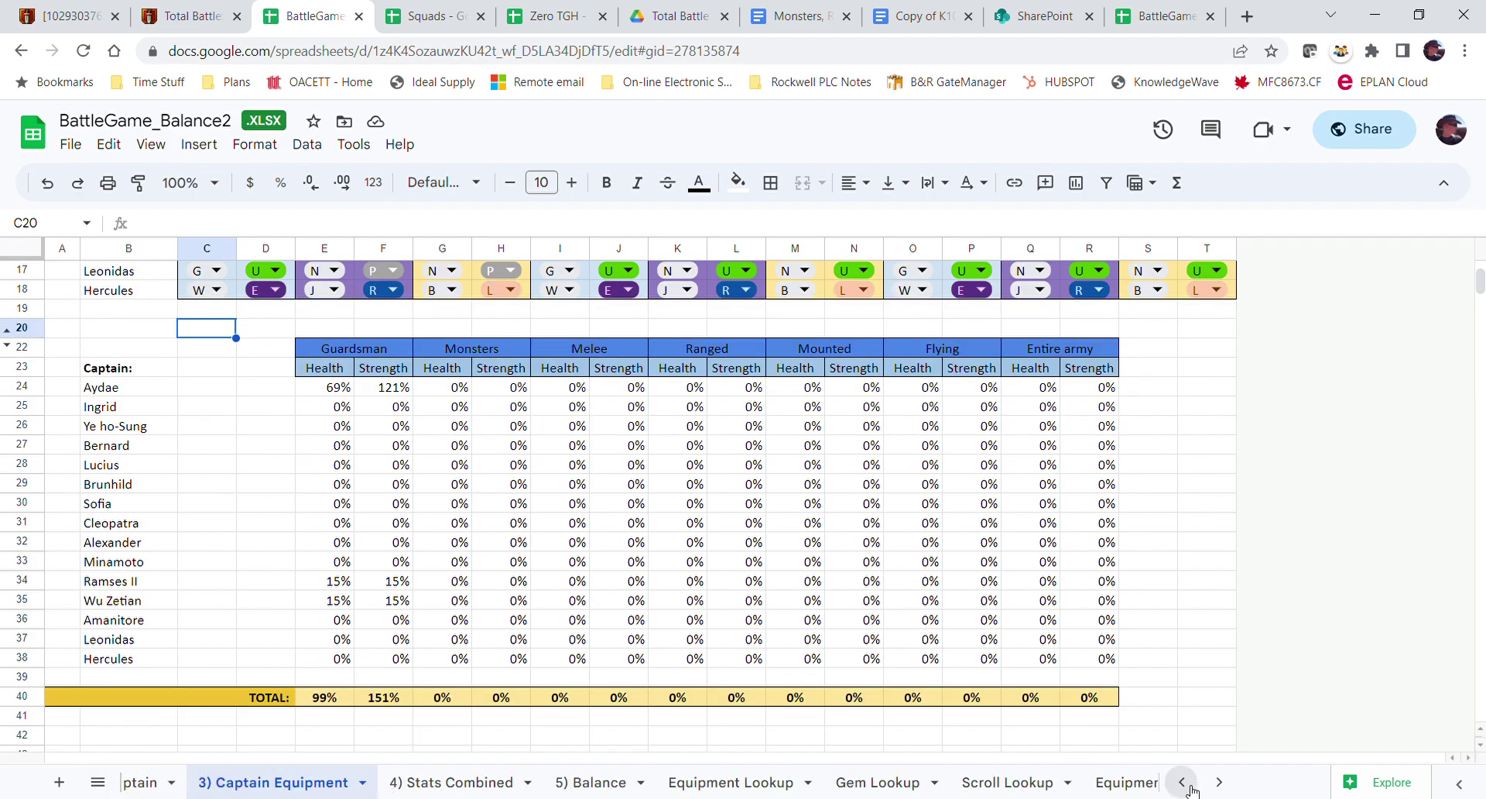
pyautogui.click(263, 782)
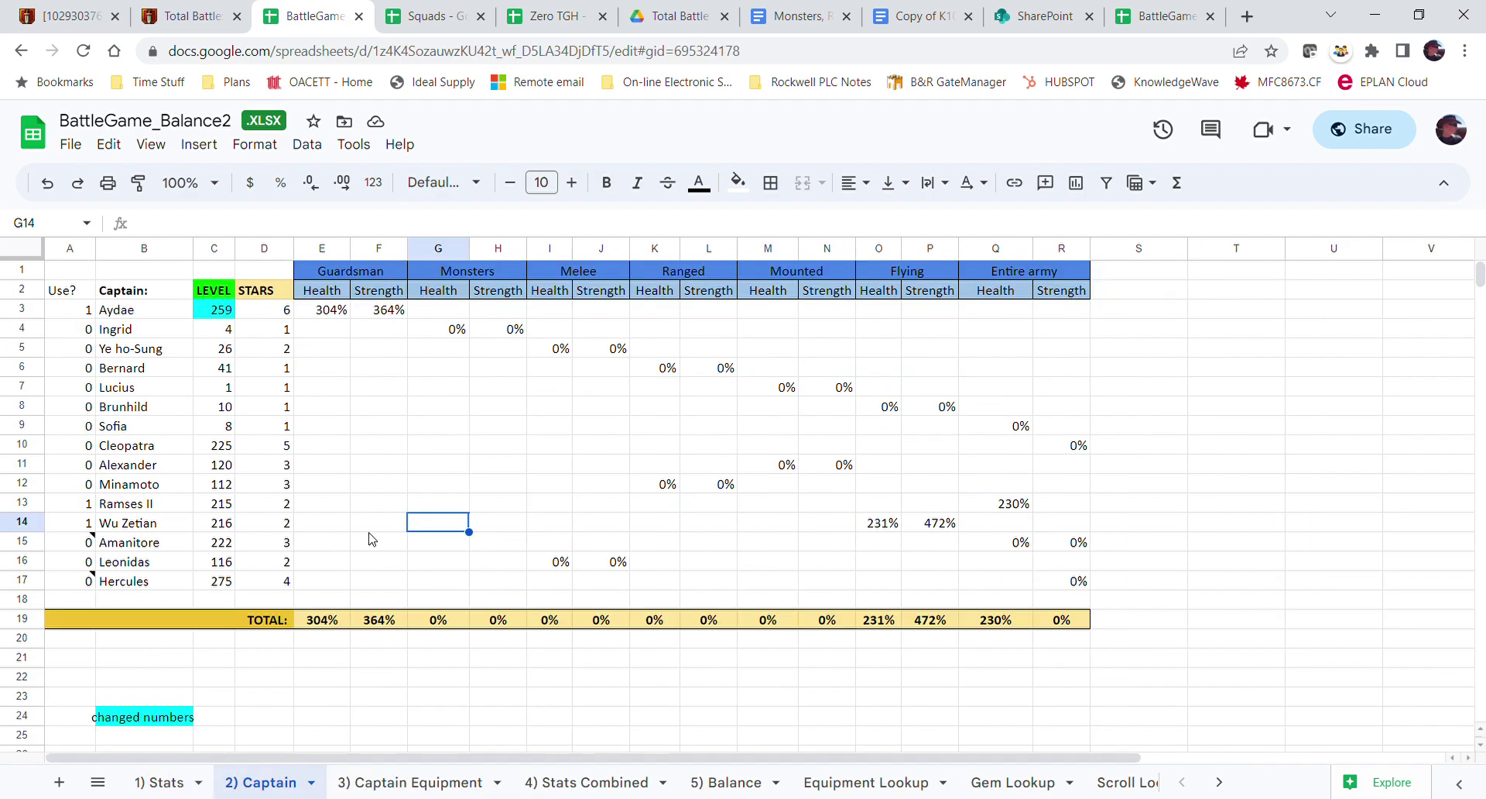
pyautogui.click(88, 580)
pyautogui.write('1')
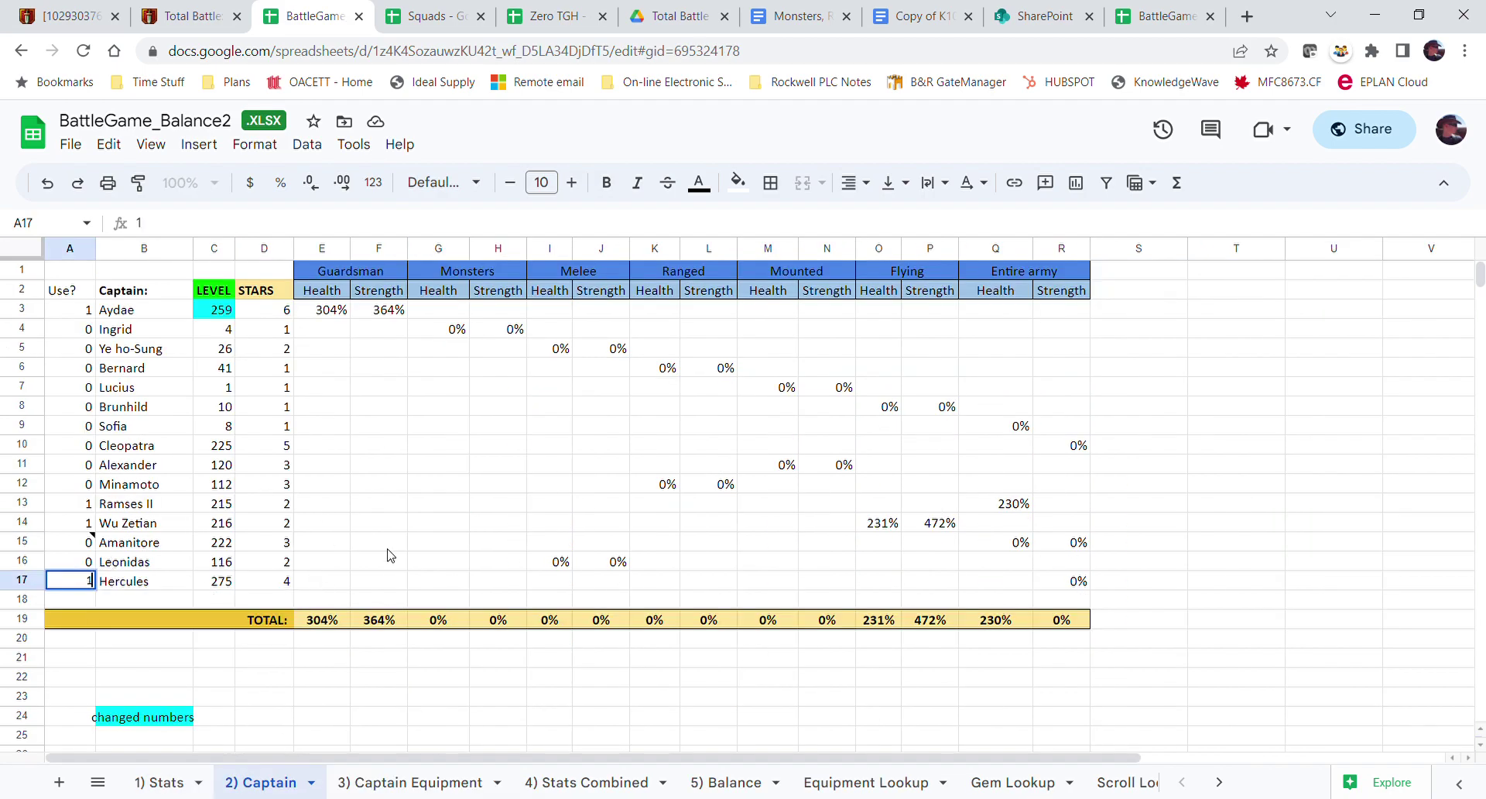
pyautogui.click(437, 521)
pyautogui.click(400, 782)
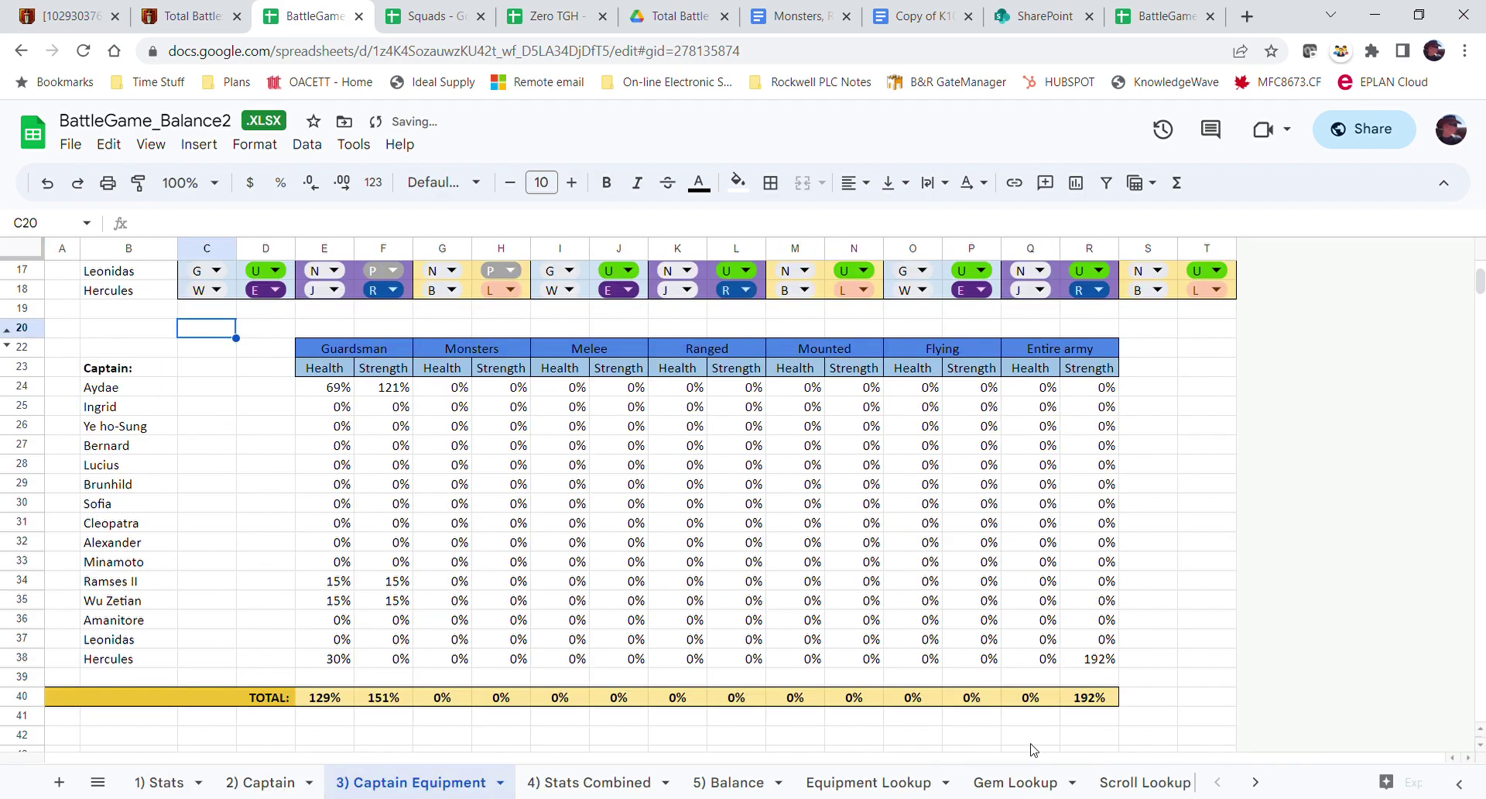
pyautogui.click(1107, 659)
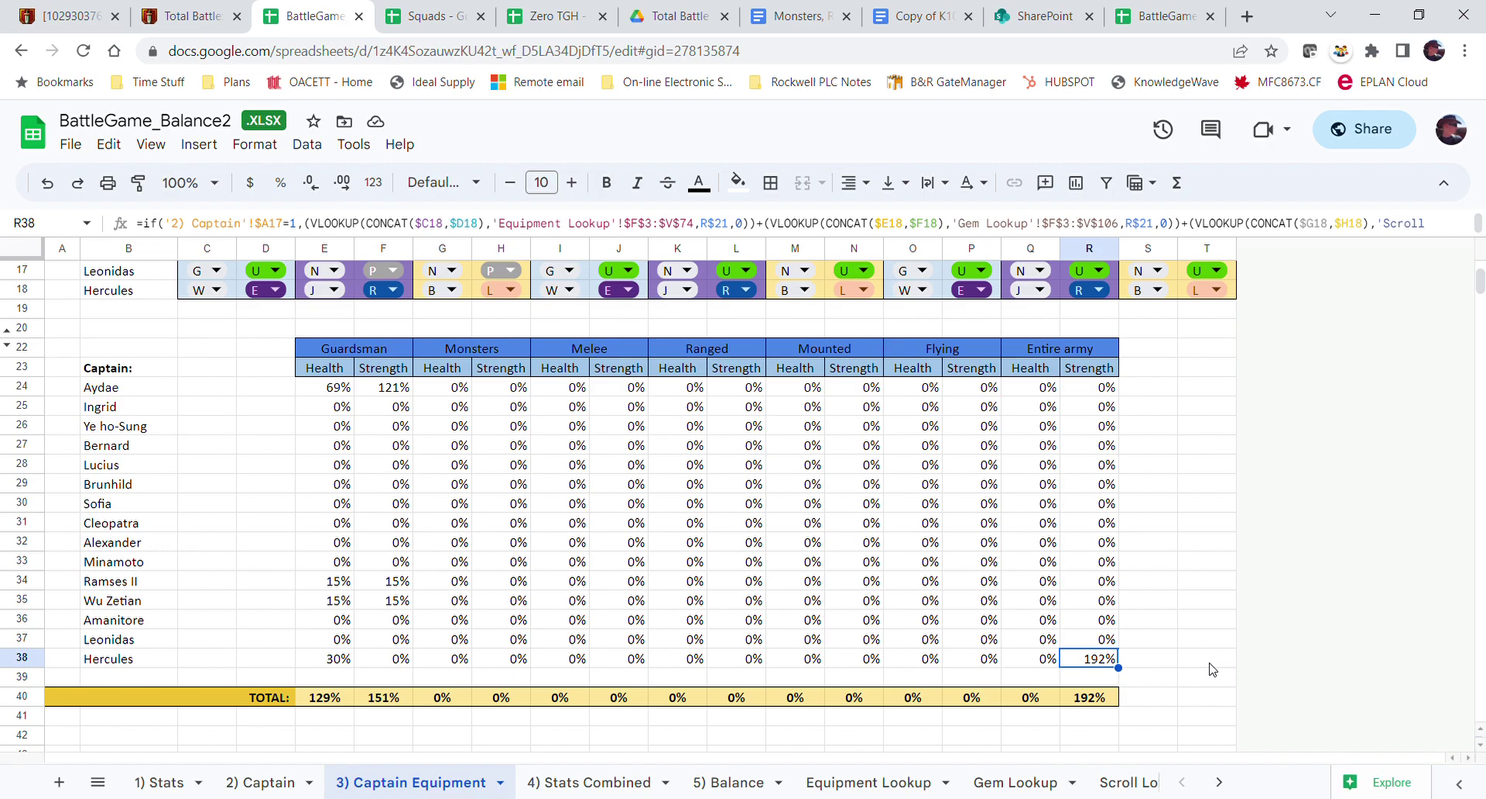
# - Compare Hercules' Guardsman Health bonus in E38 with his Slot 1 gem and scroll settings in row 18
pyautogui.click(341, 660)
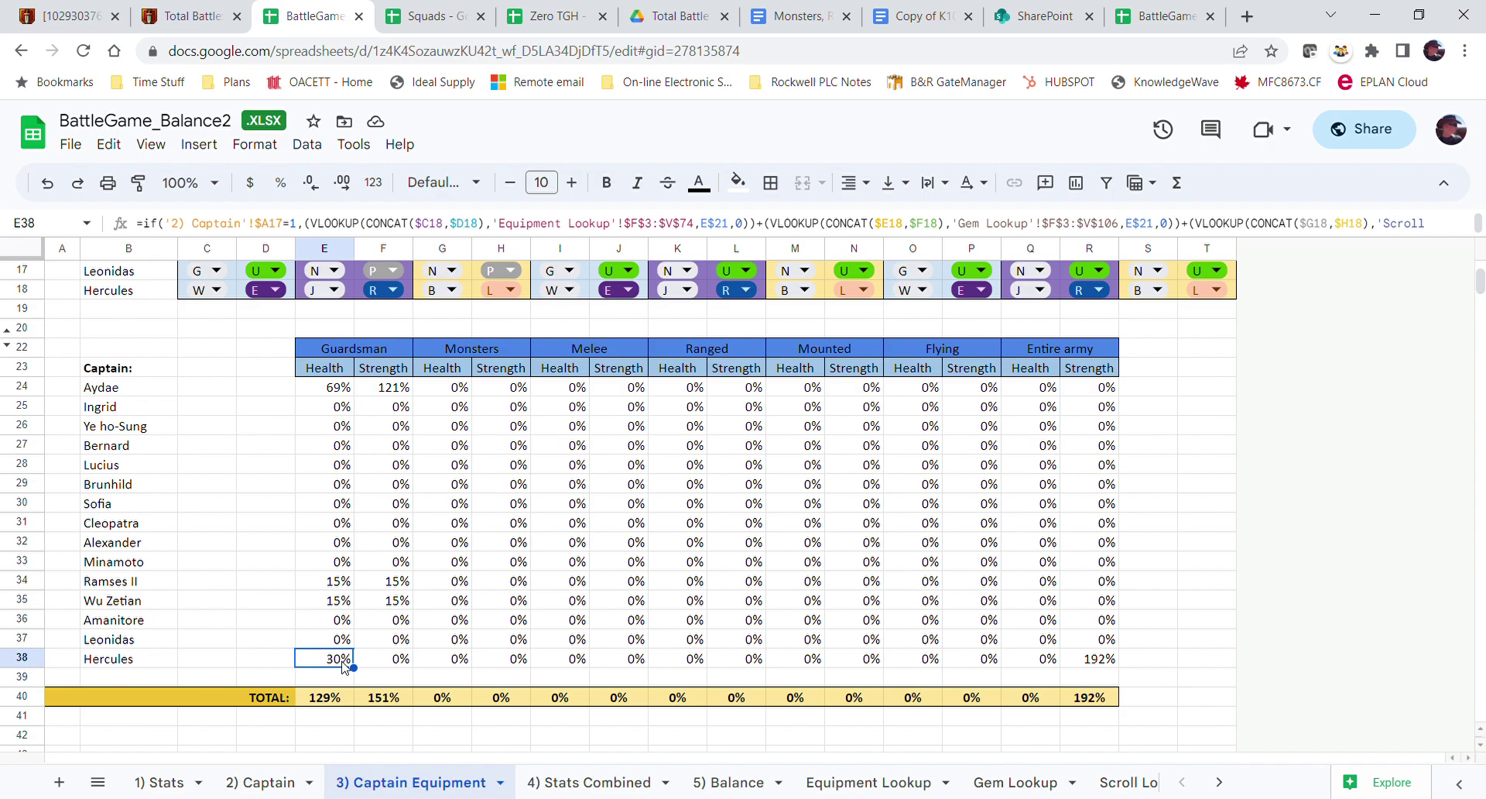
pyautogui.scroll(5, 343, 664)
pyautogui.doubleClick(325, 602)
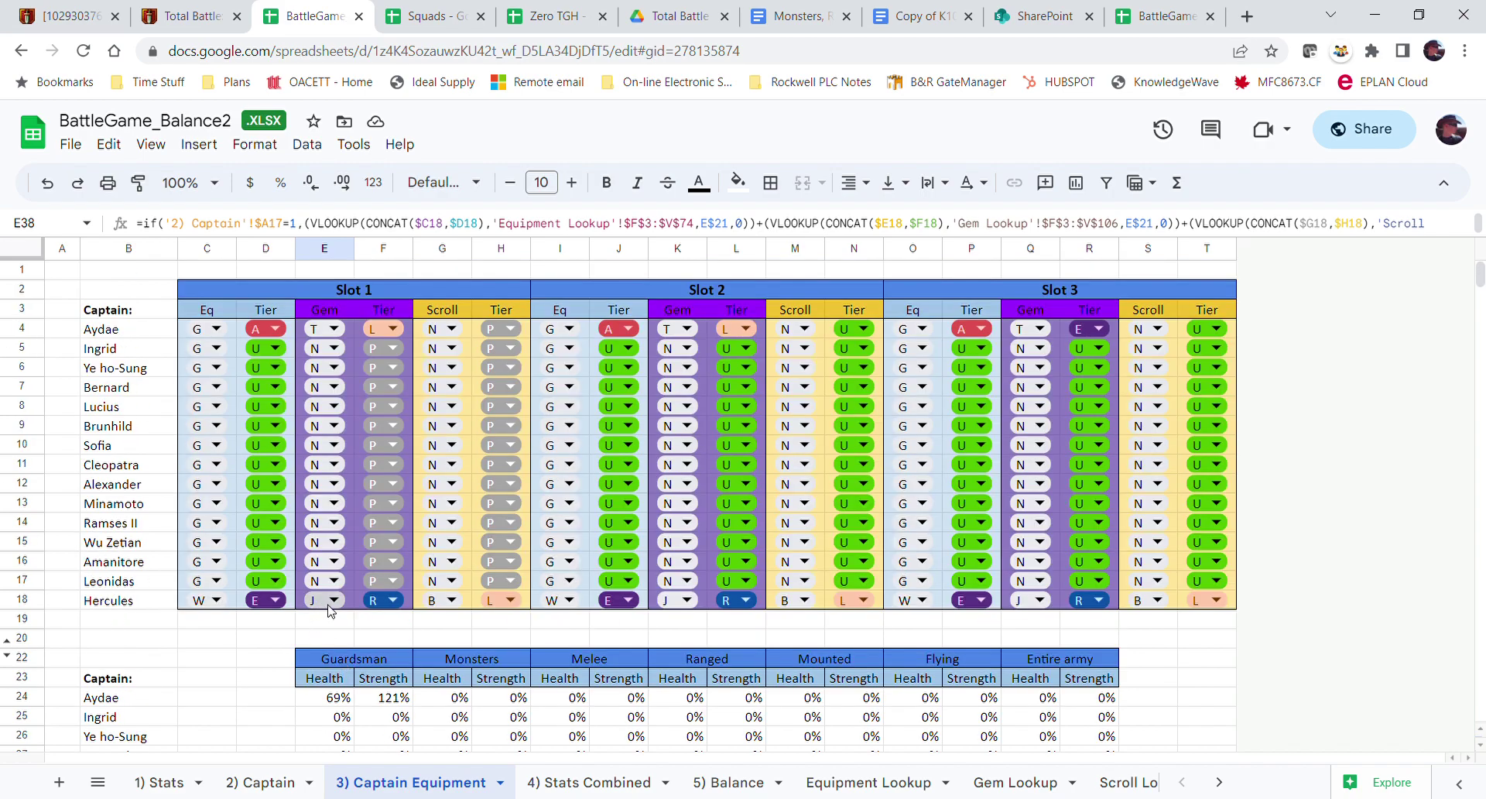
pyautogui.click(255, 638)
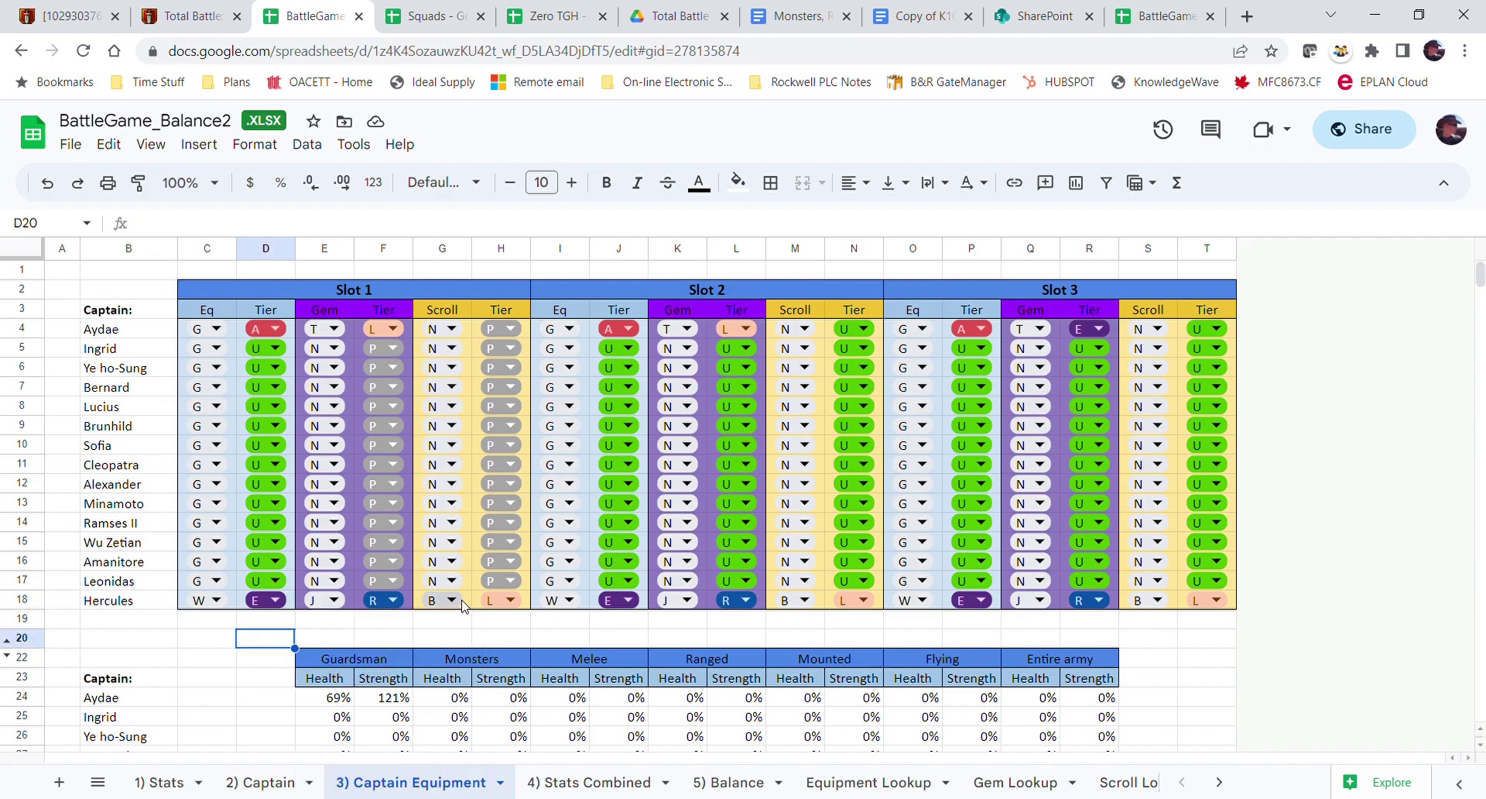
pyautogui.doubleClick(463, 604)
pyautogui.click(311, 623)
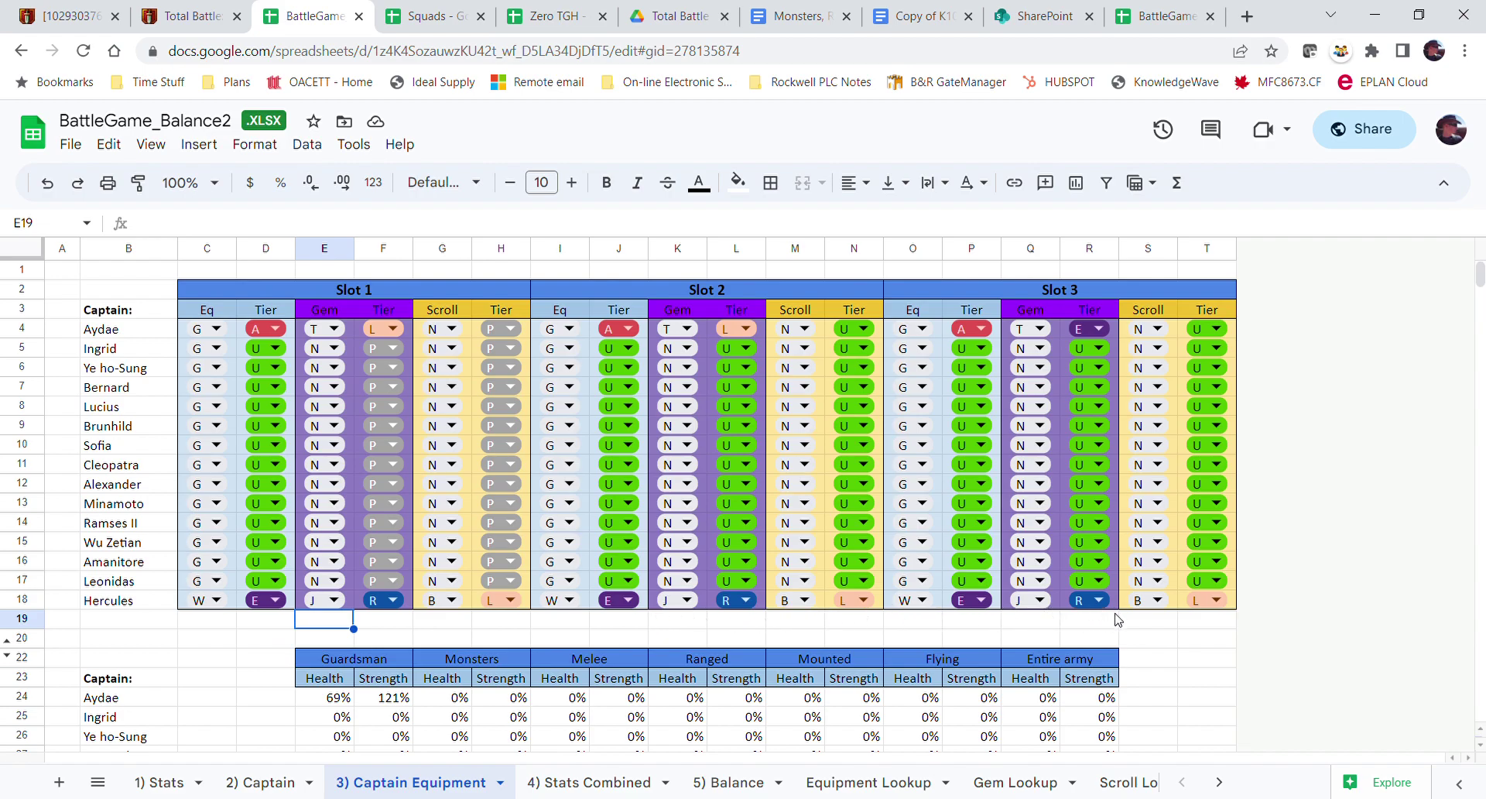
# - Recheck the formula of Hercules' Guardsman Health bonus in E38 and the TOTAL row against the captains' slot settings
pyautogui.scroll(-5, 1131, 626)
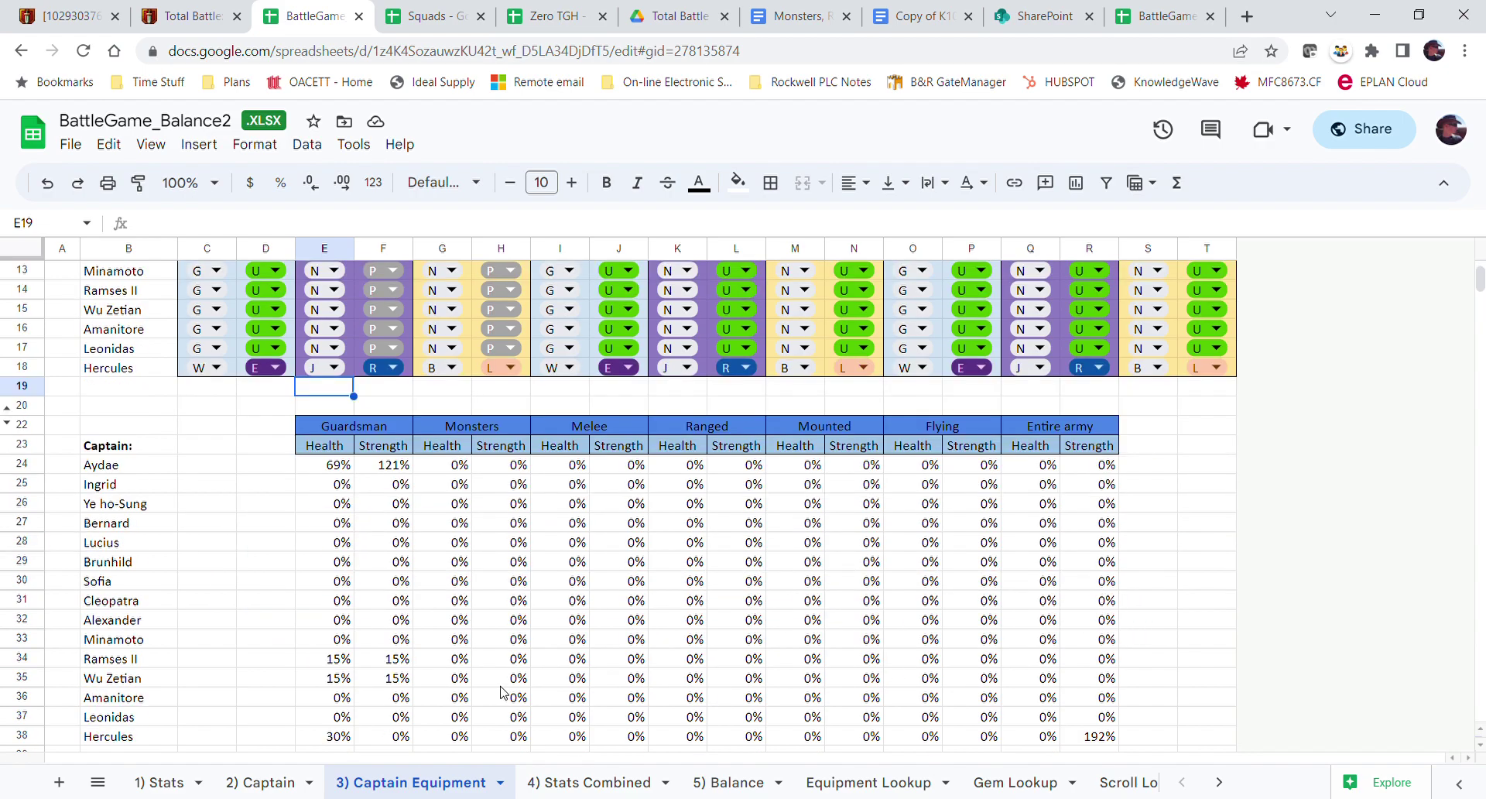
pyautogui.click(333, 584)
pyautogui.scroll(3, 560, 572)
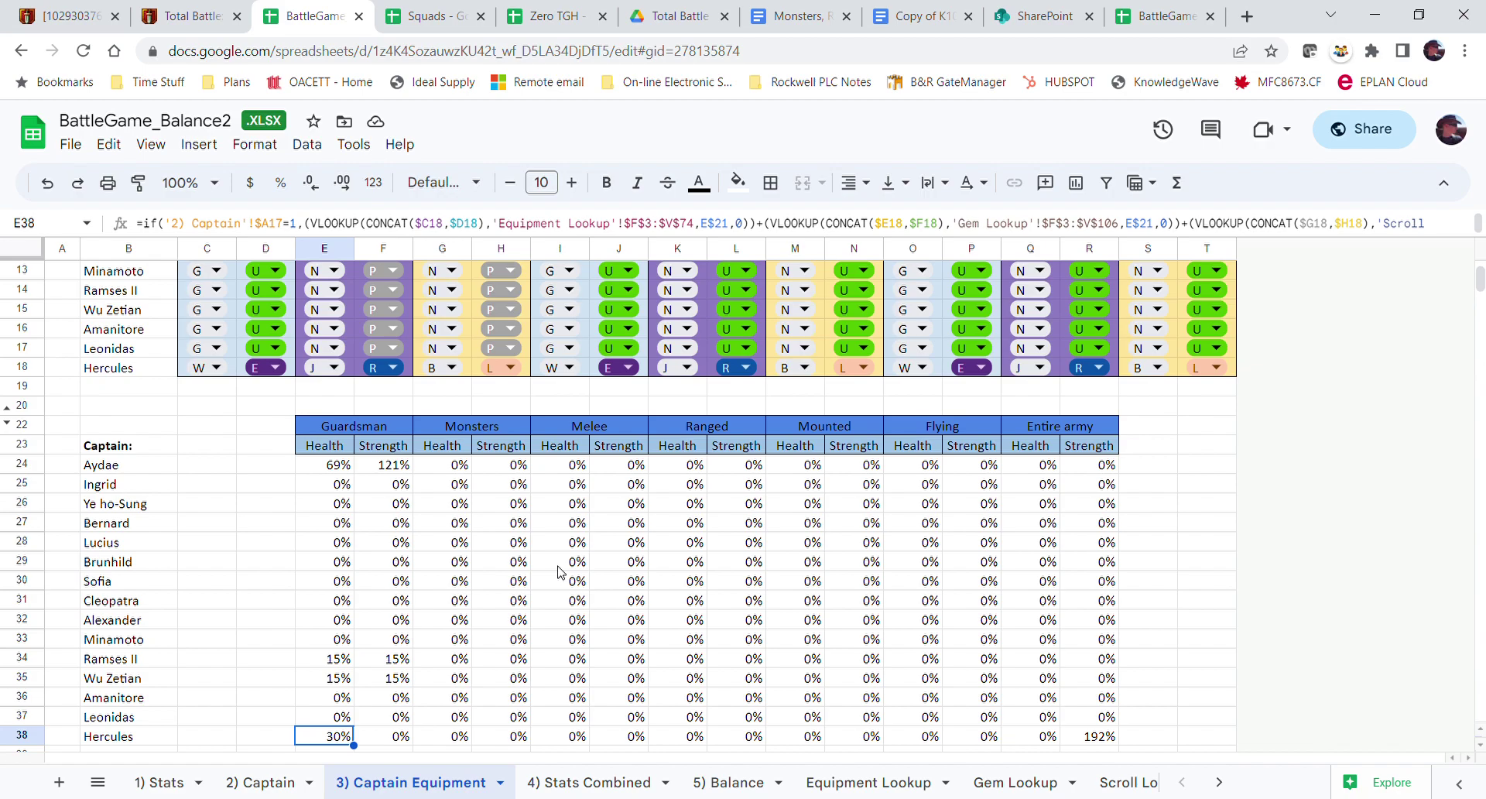
pyautogui.scroll(-1, 560, 573)
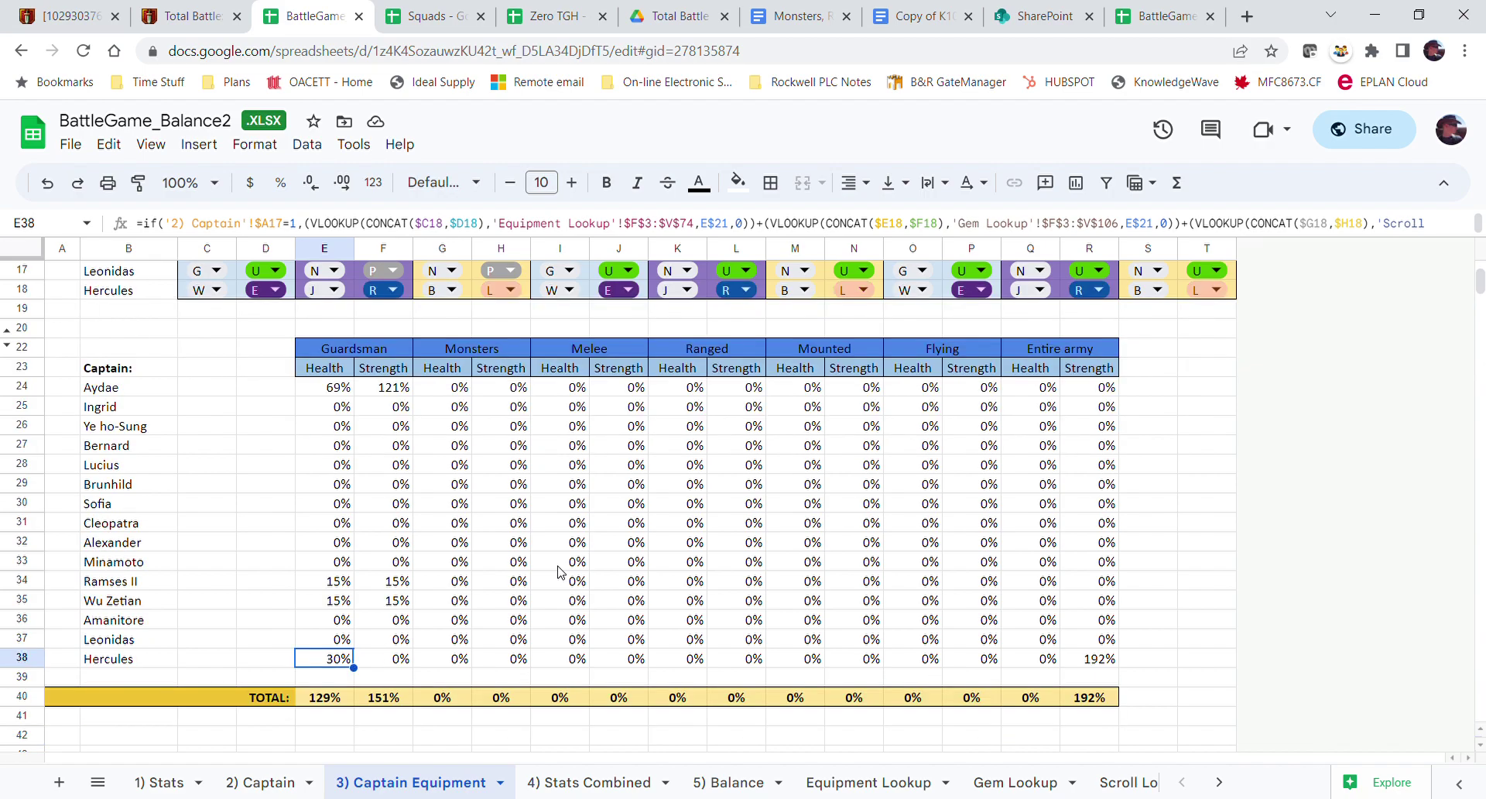
pyautogui.scroll(1, 560, 573)
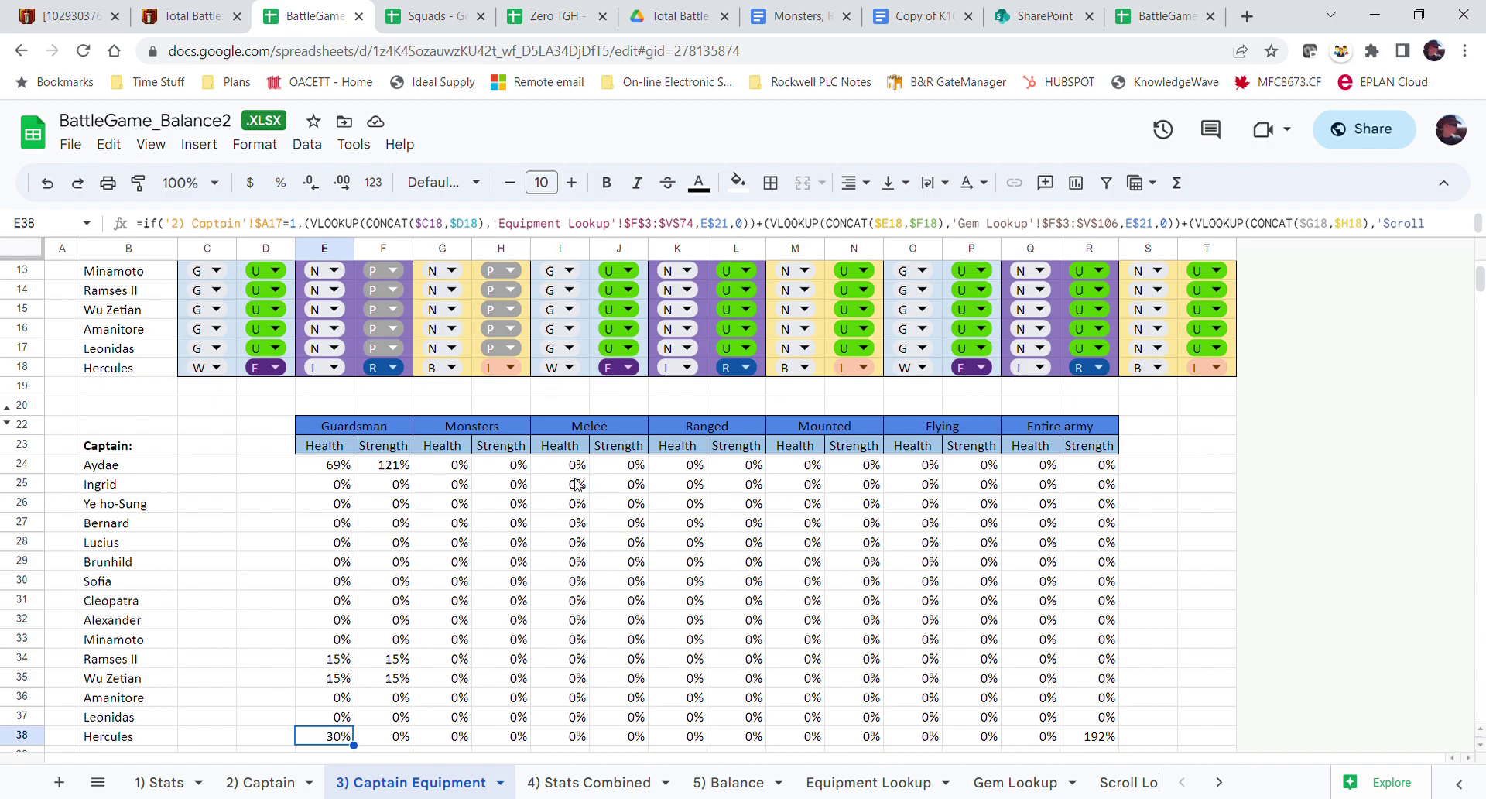
pyautogui.scroll(4, 432, 515)
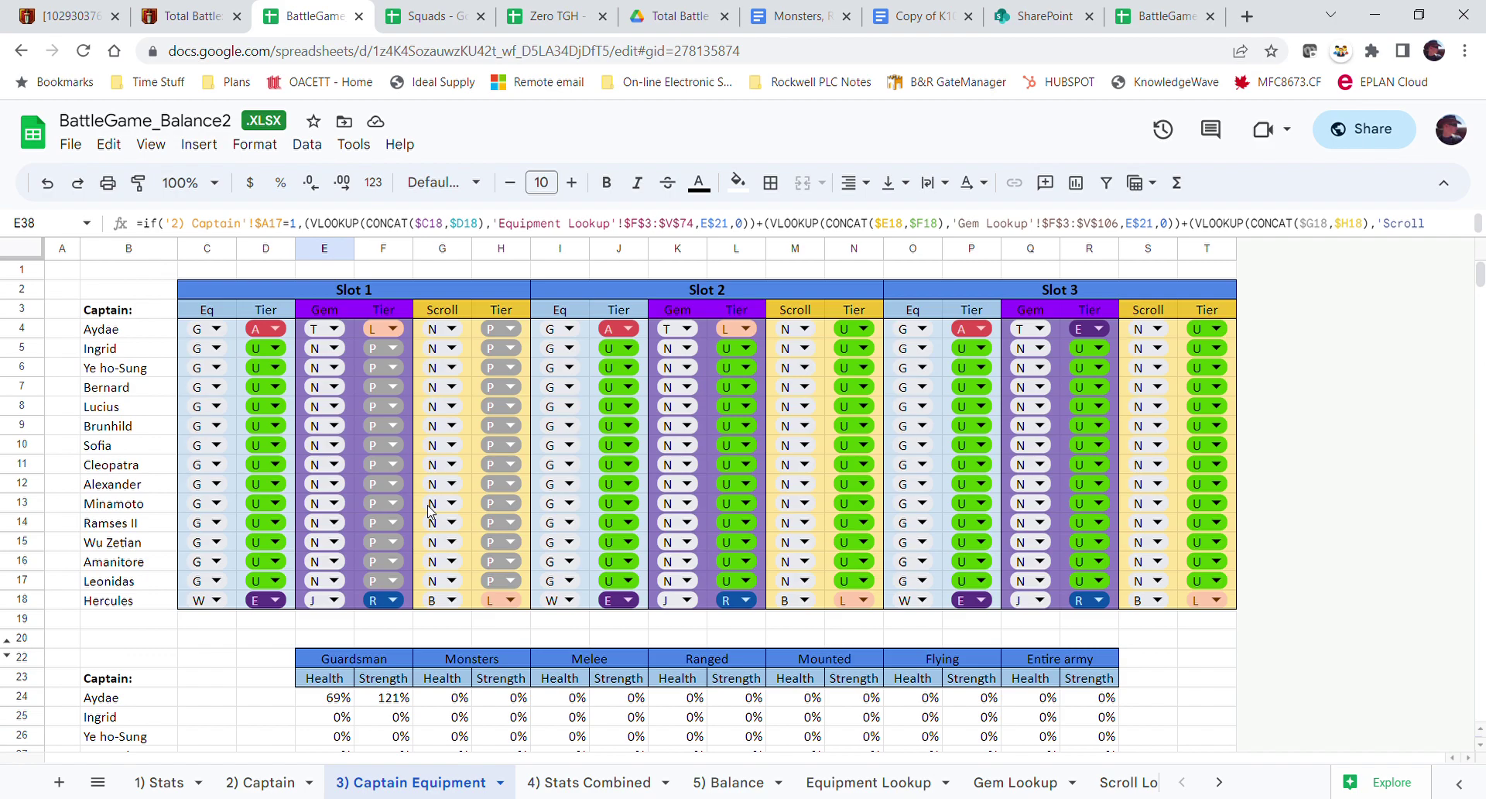
# - On the 5) Balance sheet, review the guardsman rows and the monster names in B41:B49
pyautogui.click(612, 783)
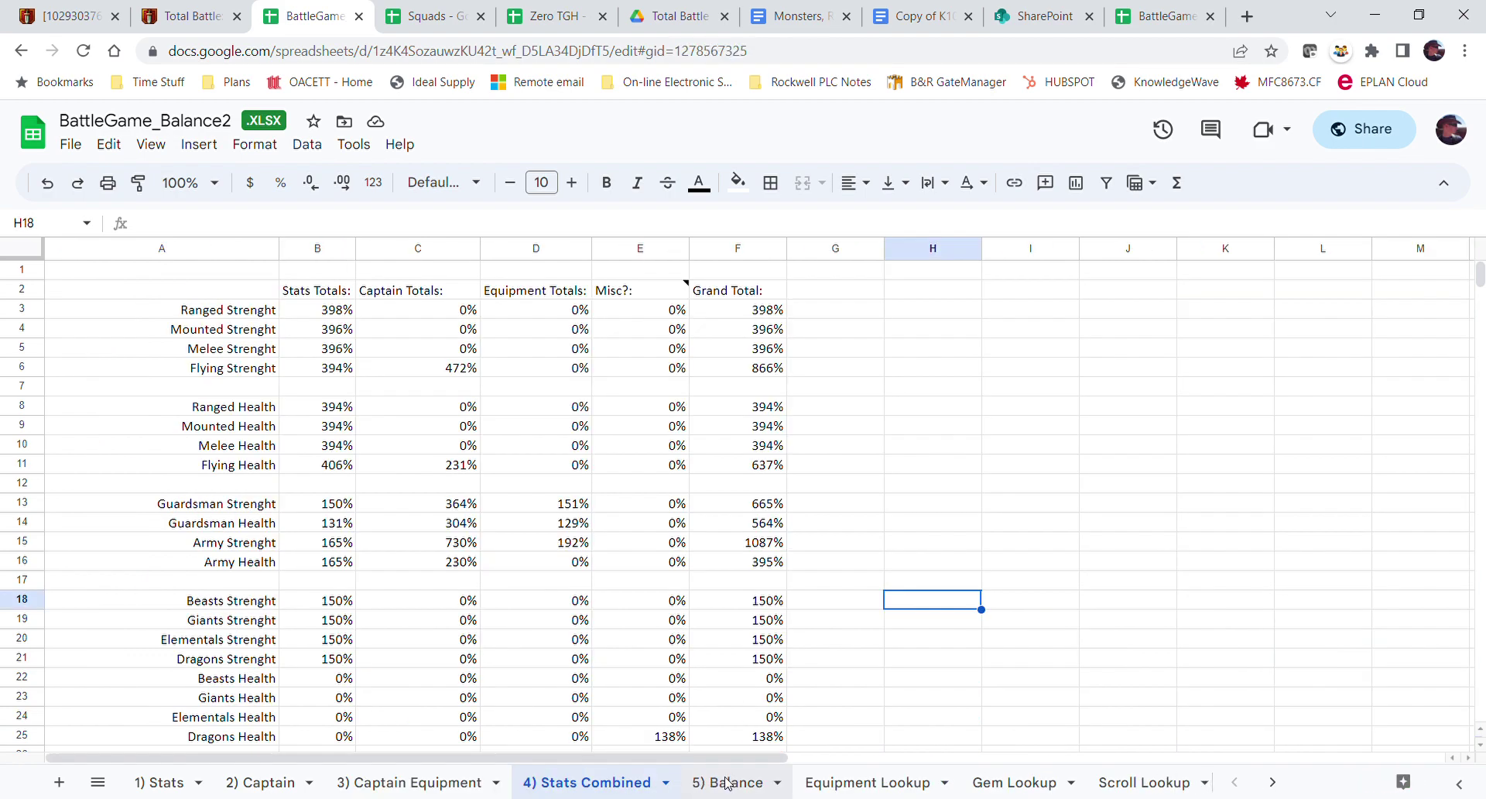
pyautogui.click(704, 783)
pyautogui.scroll(-7, 723, 601)
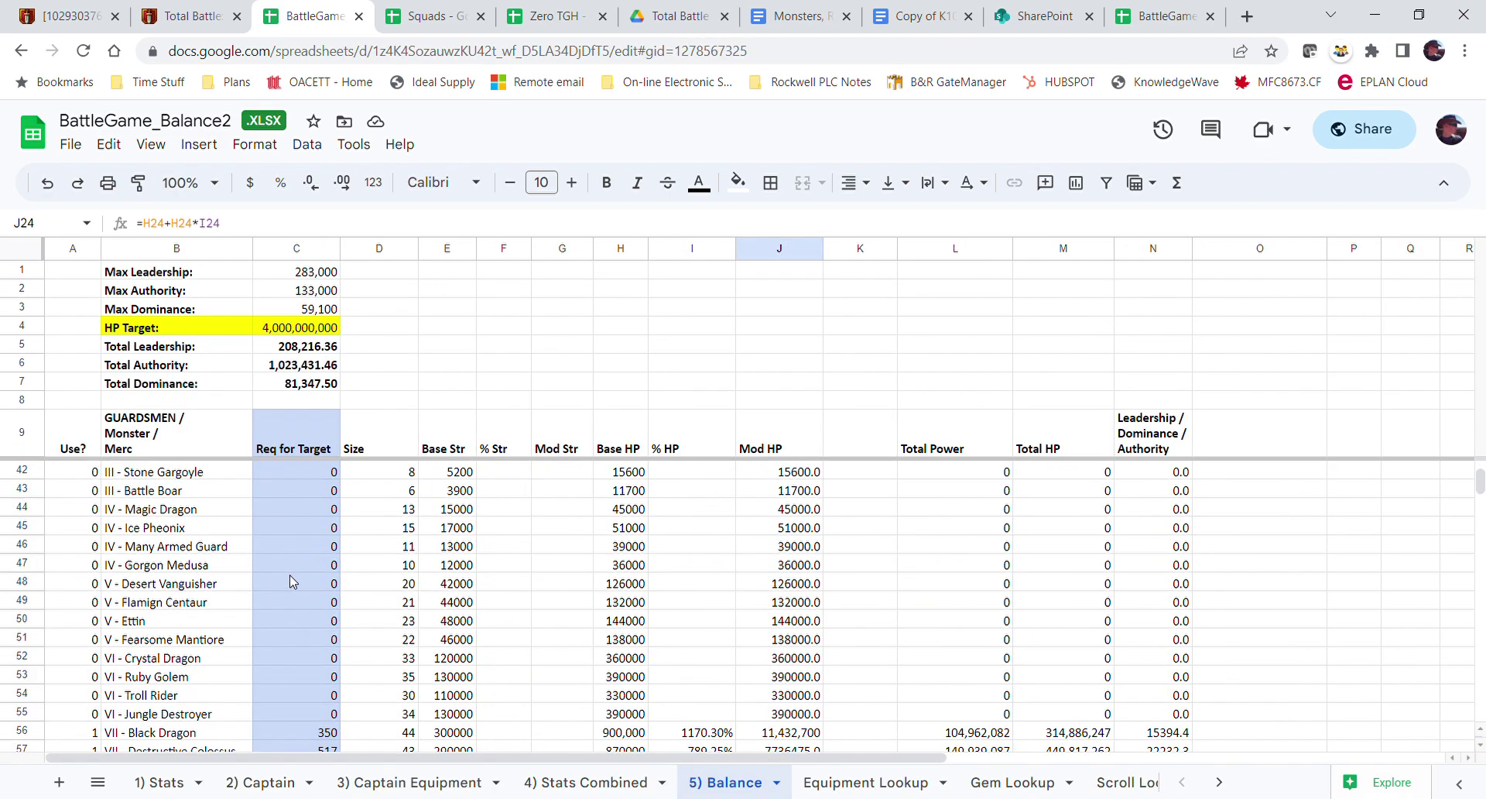
pyautogui.scroll(6, 142, 624)
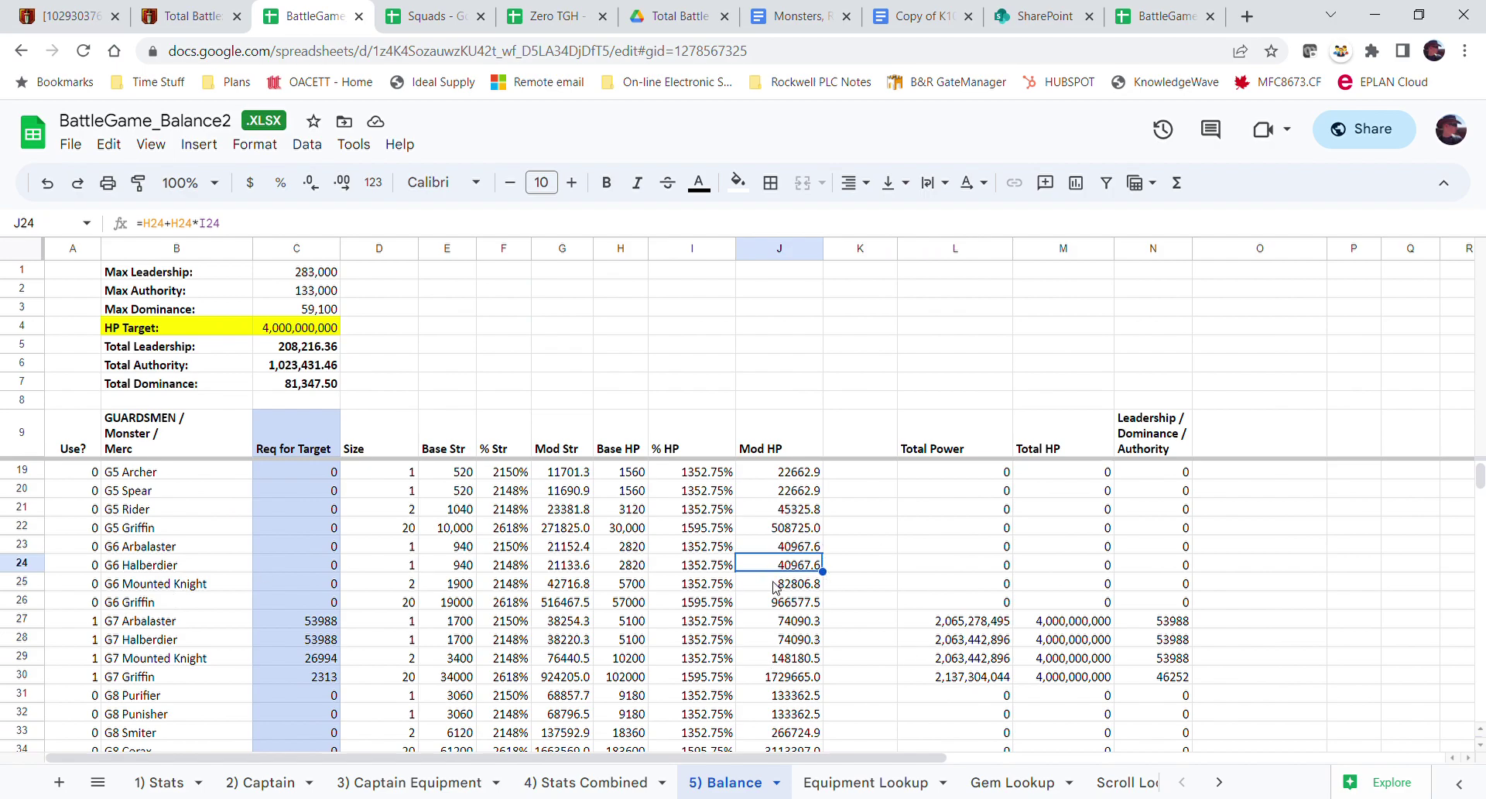
pyautogui.scroll(-5, 171, 619)
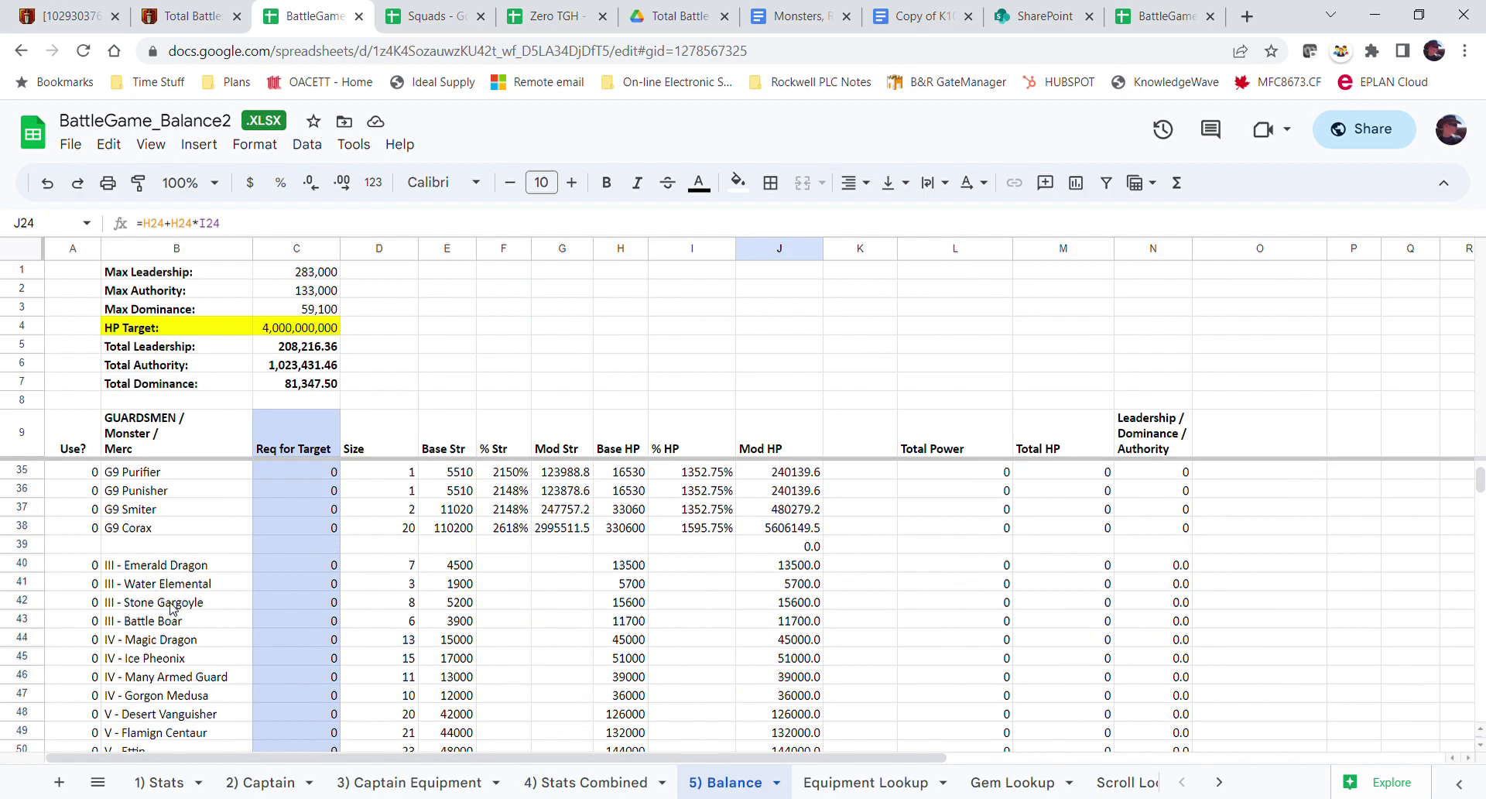
pyautogui.moveTo(132, 583); pyautogui.dragTo(155, 732)
pyautogui.scroll(-4, 213, 644)
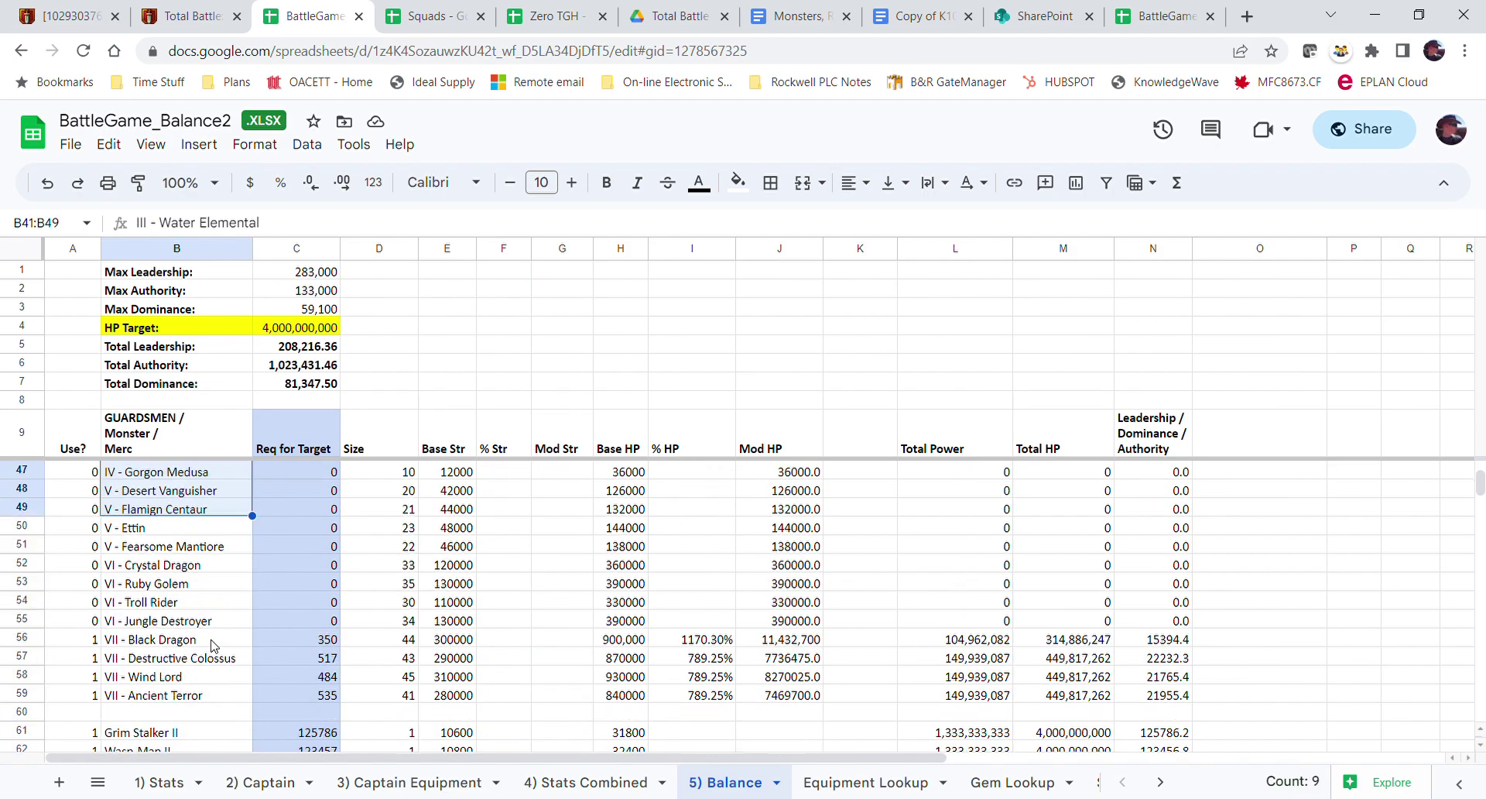
# - Examine the mercenary names in B61:B68 and their % HP cells I61:I69, comparing them with the monster and guardsman rows above
pyautogui.scroll(-3, 214, 645)
pyautogui.moveTo(150, 583); pyautogui.dragTo(219, 712)
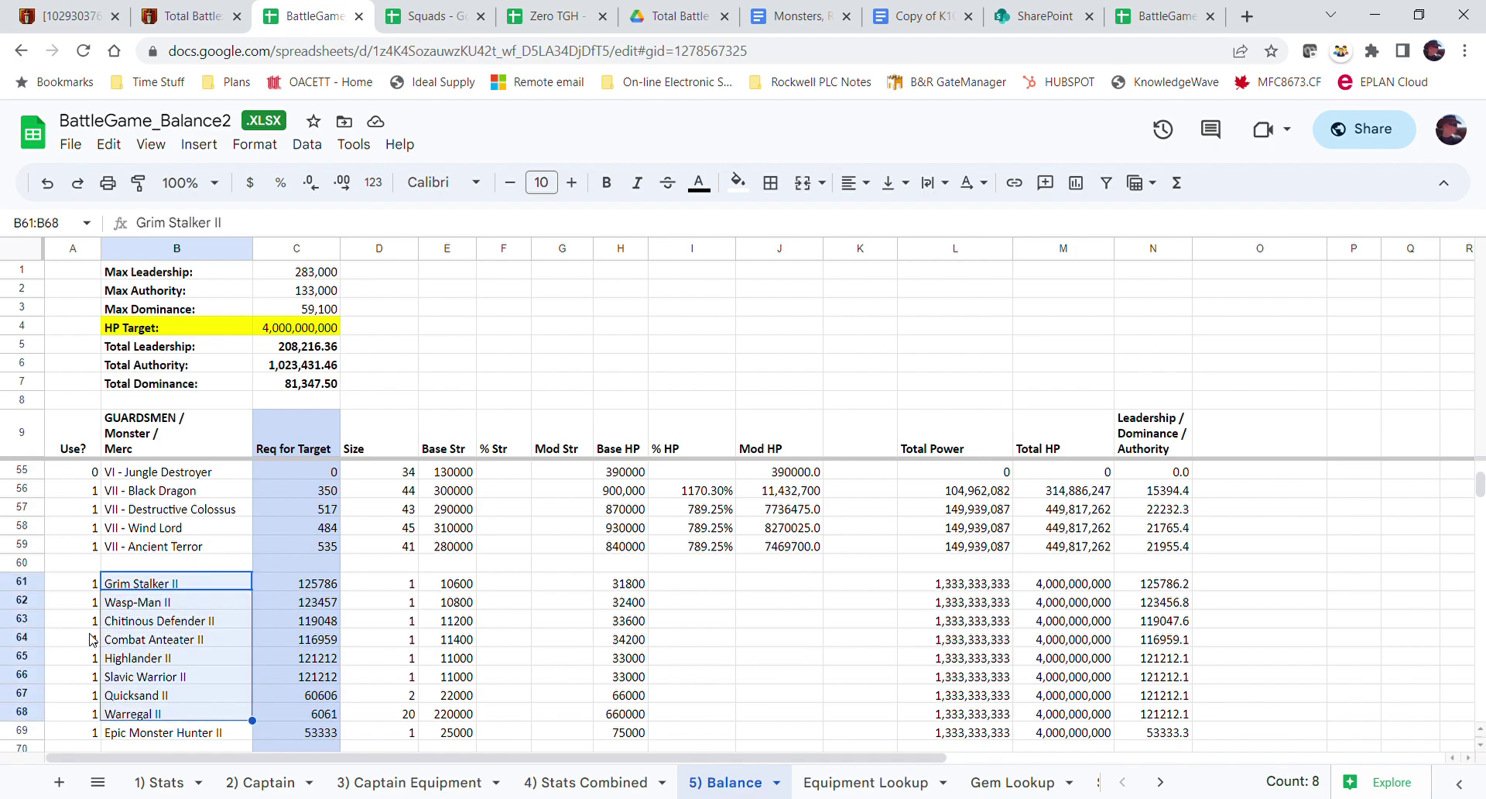
pyautogui.scroll(-2, 92, 639)
pyautogui.click(696, 692)
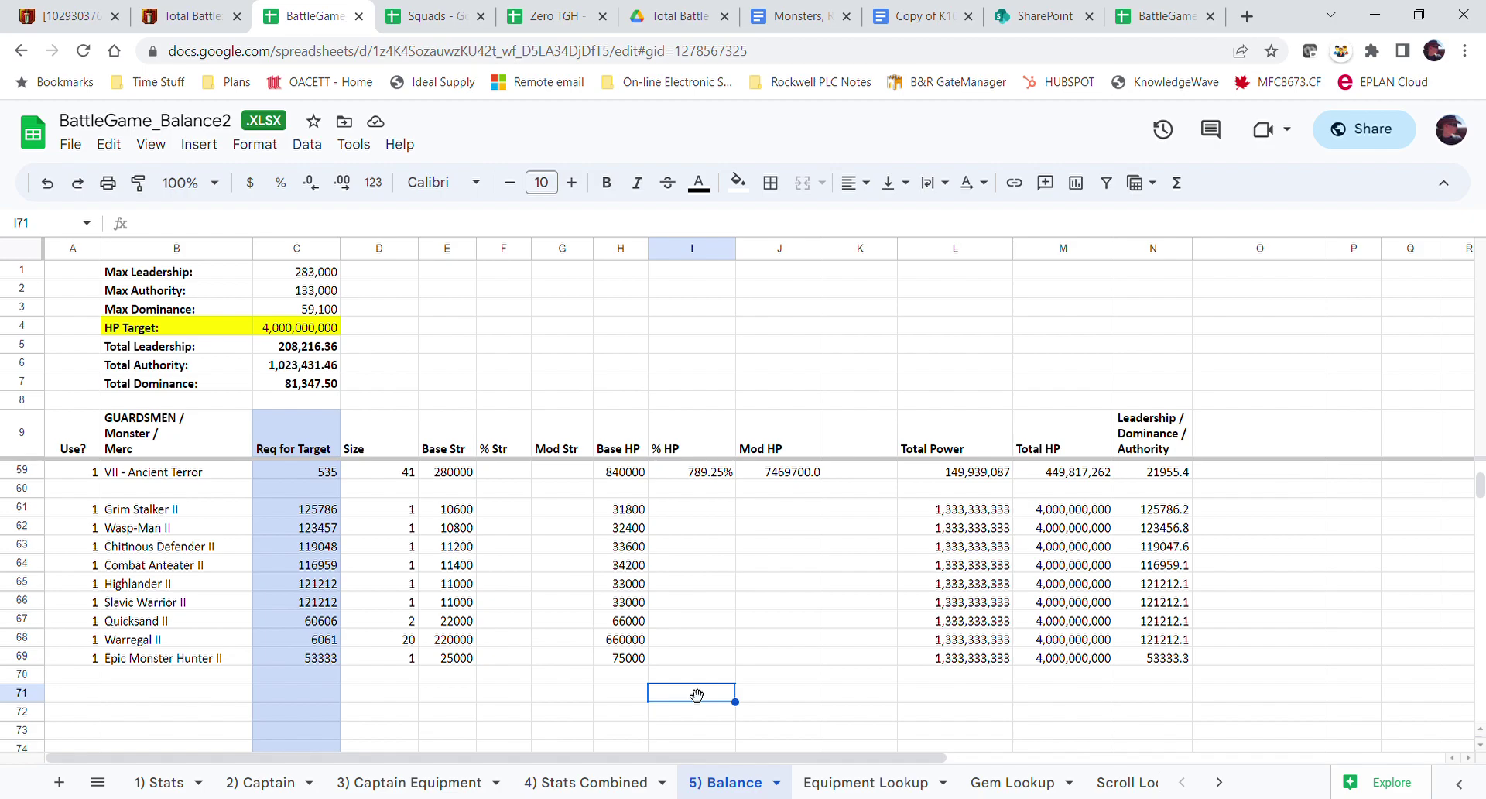
pyautogui.moveTo(691, 509); pyautogui.dragTo(691, 657)
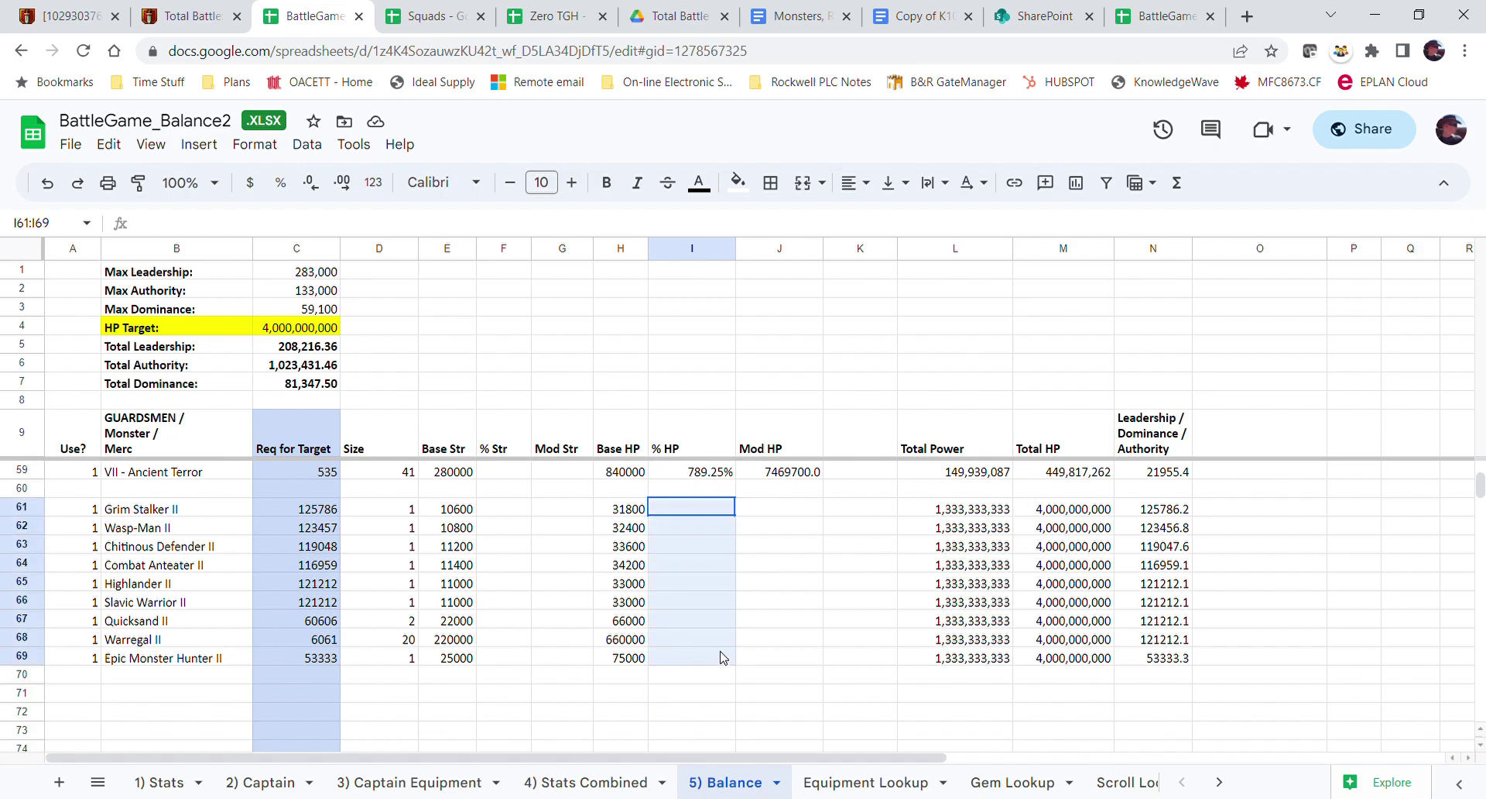
pyautogui.scroll(3, 779, 648)
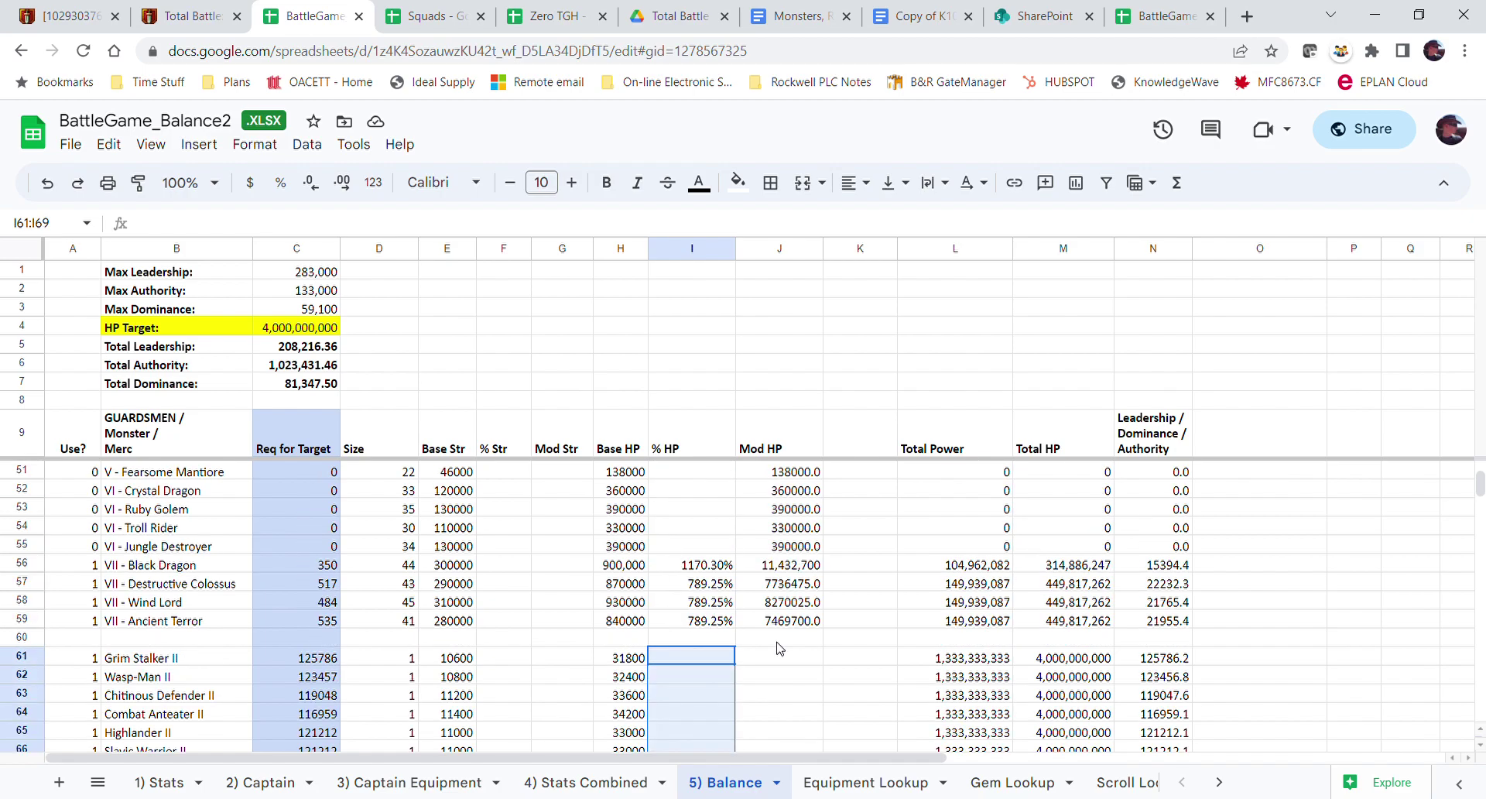
pyautogui.scroll(2, 358, 634)
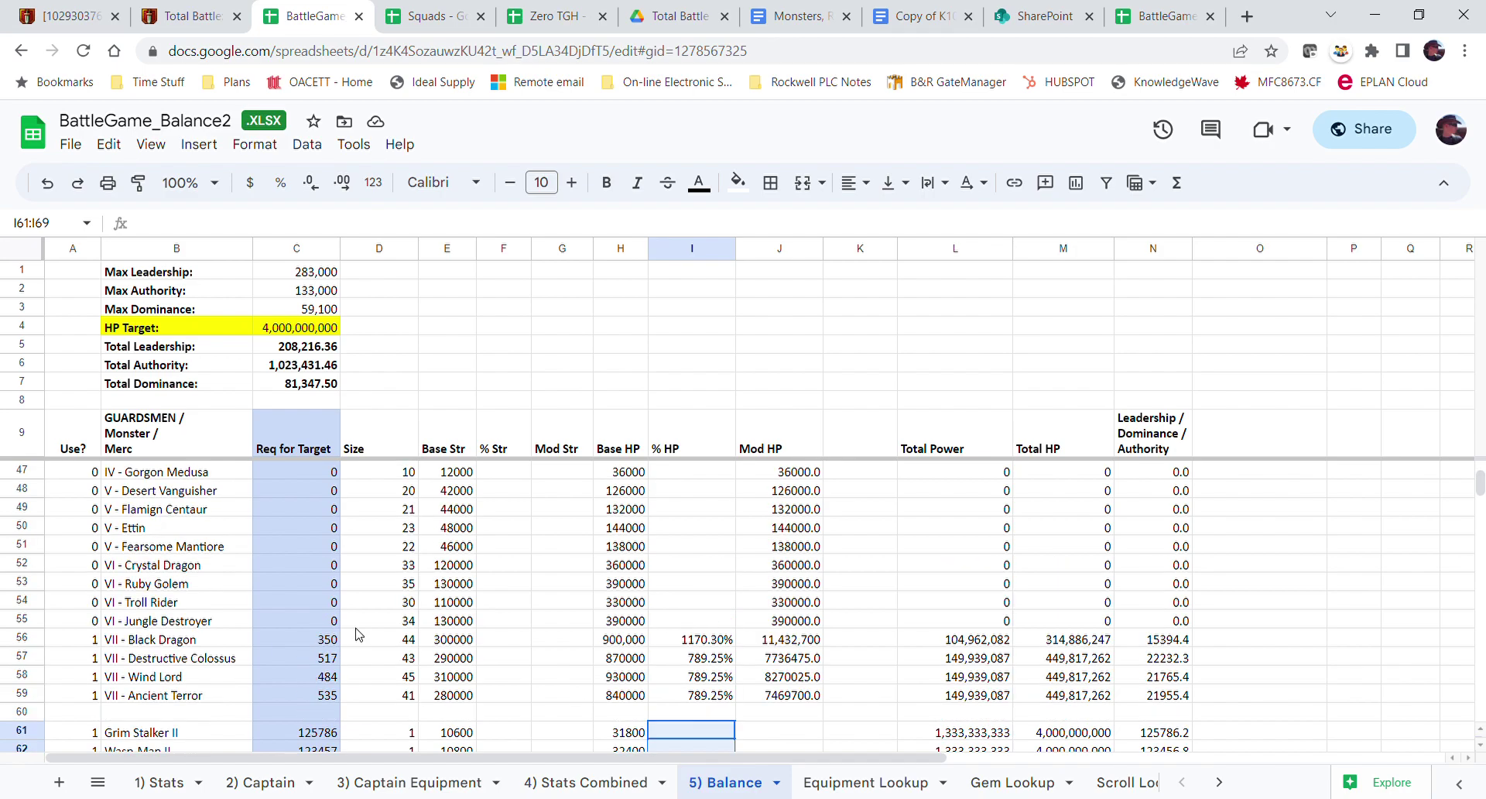
pyautogui.scroll(10, 358, 634)
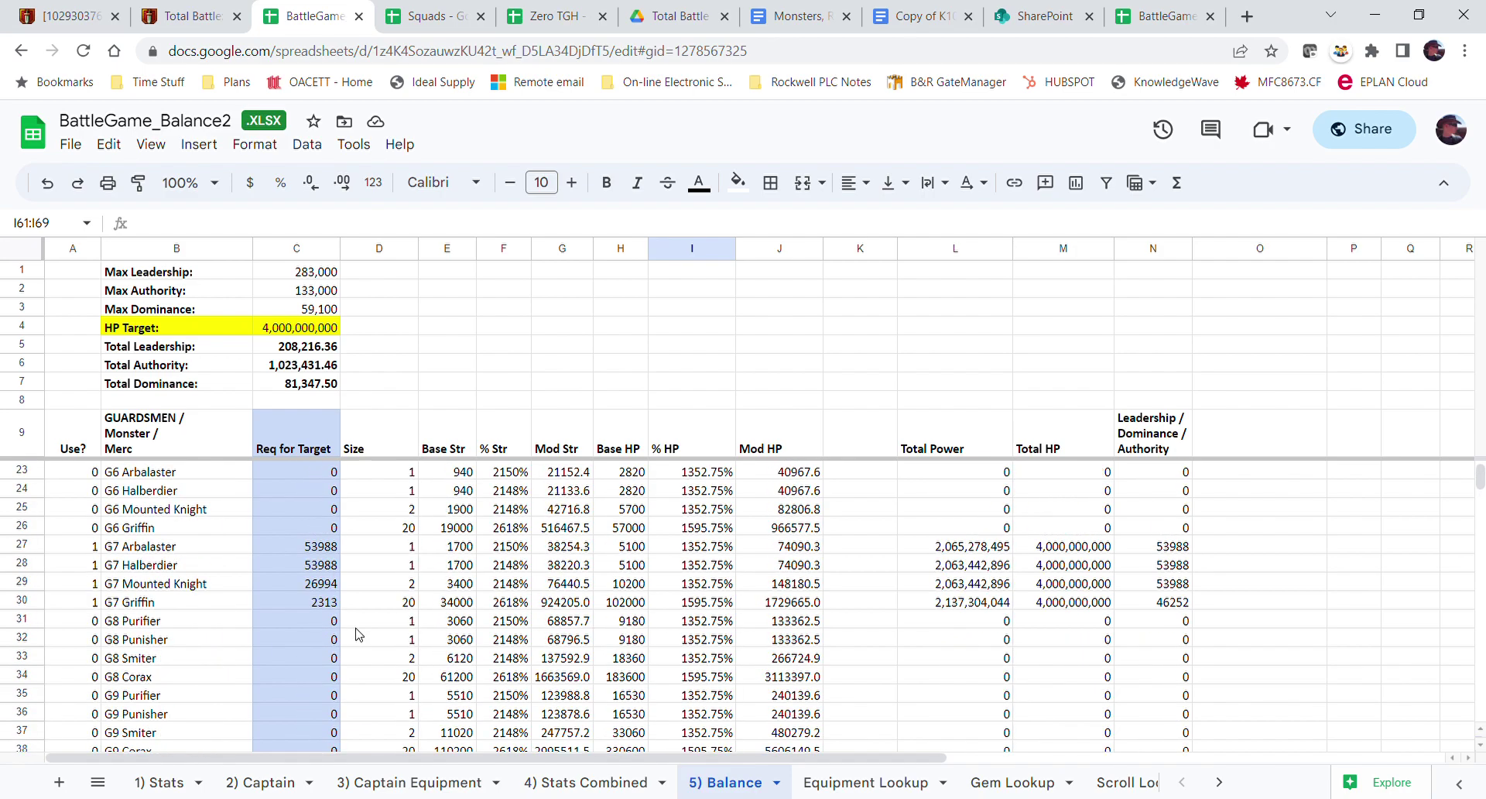
pyautogui.scroll(-3, 359, 633)
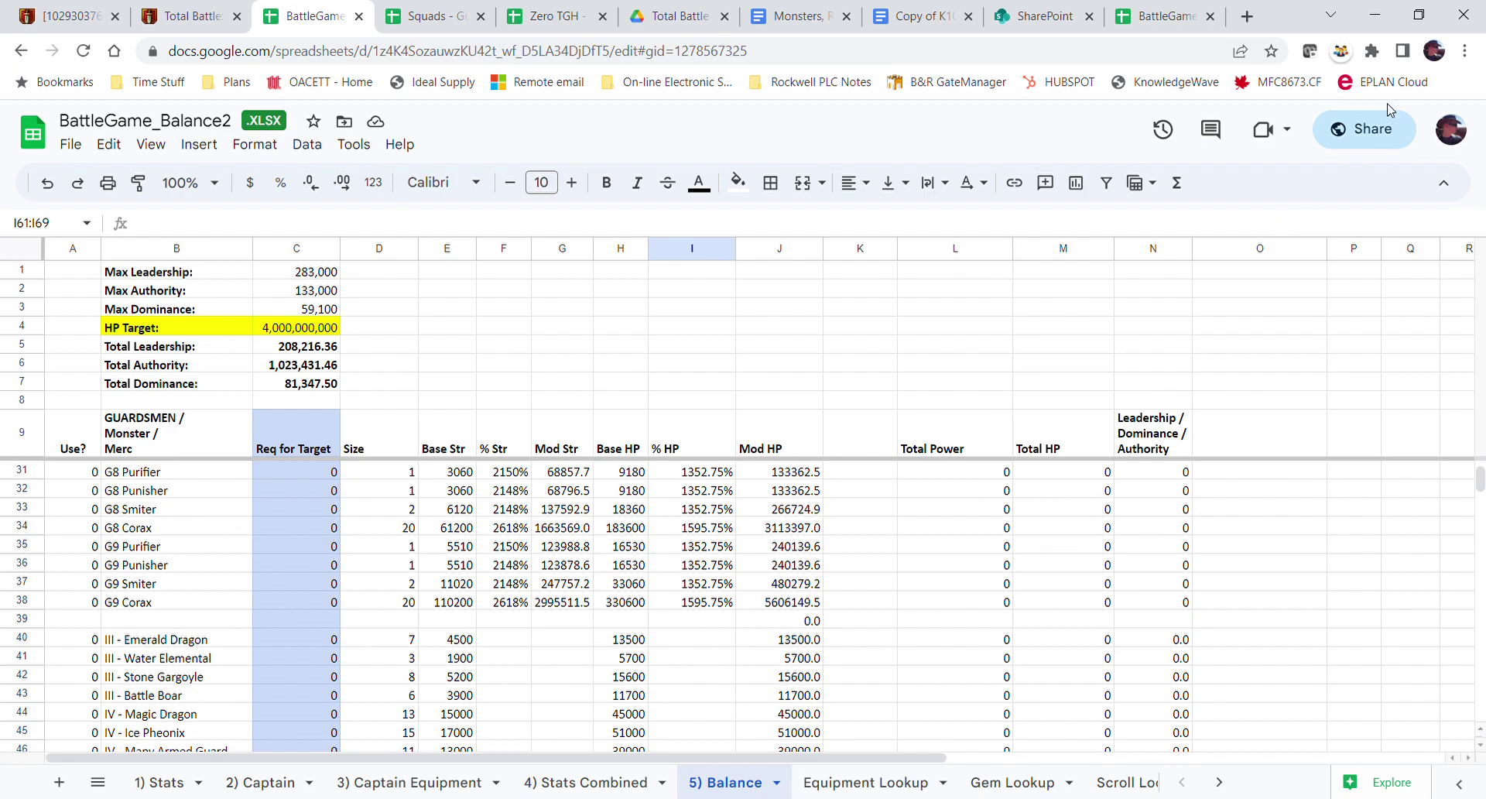